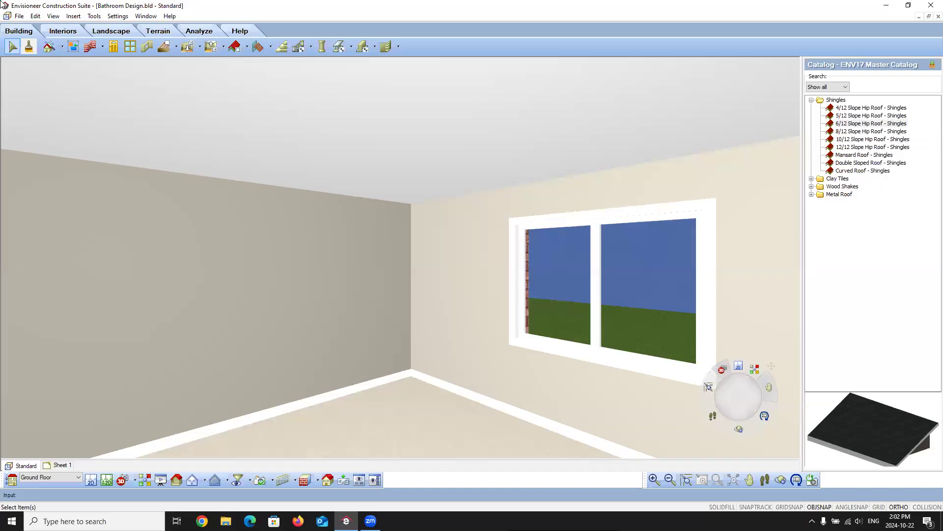
pyautogui.click(73, 17)
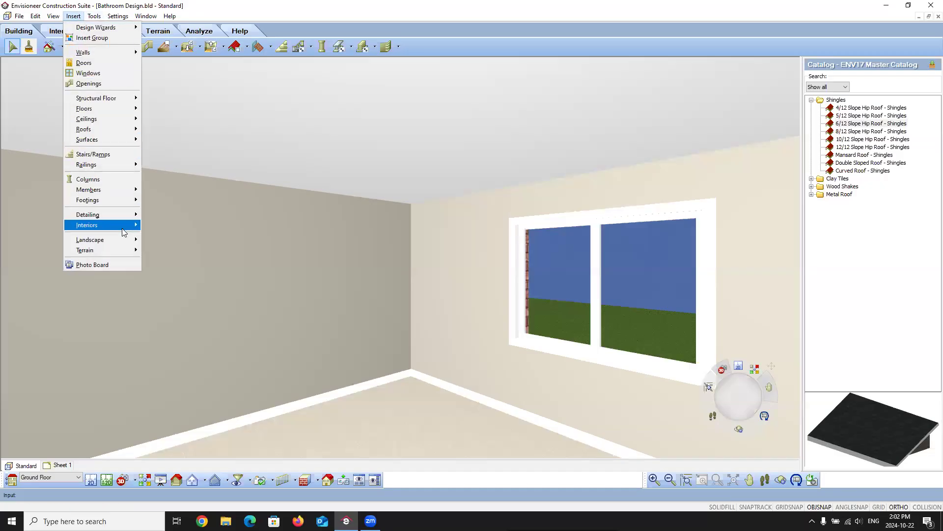
pyautogui.moveTo(126, 231)
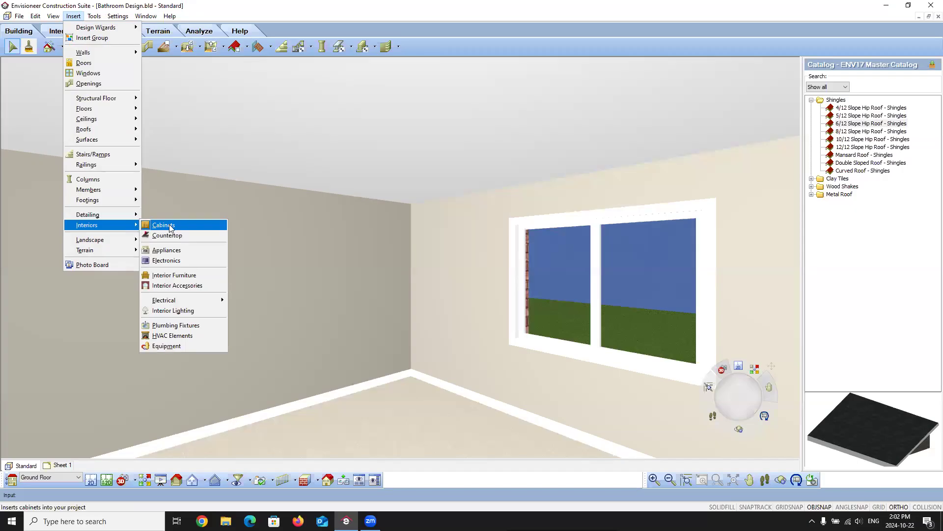
pyautogui.click(251, 10)
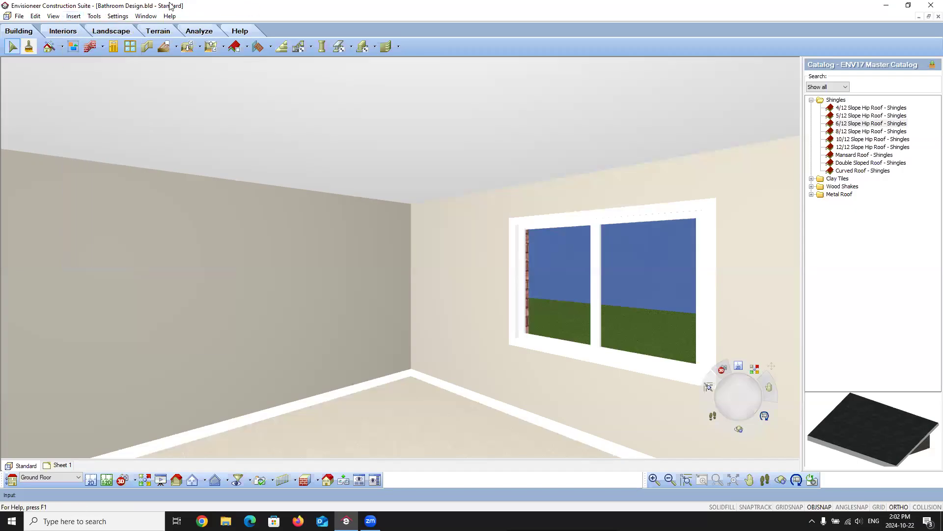
# - Start inserting a cabinet, collapse the whole catalog tree, and expand the Double Door group under Bathroom Vanities
pyautogui.click(70, 33)
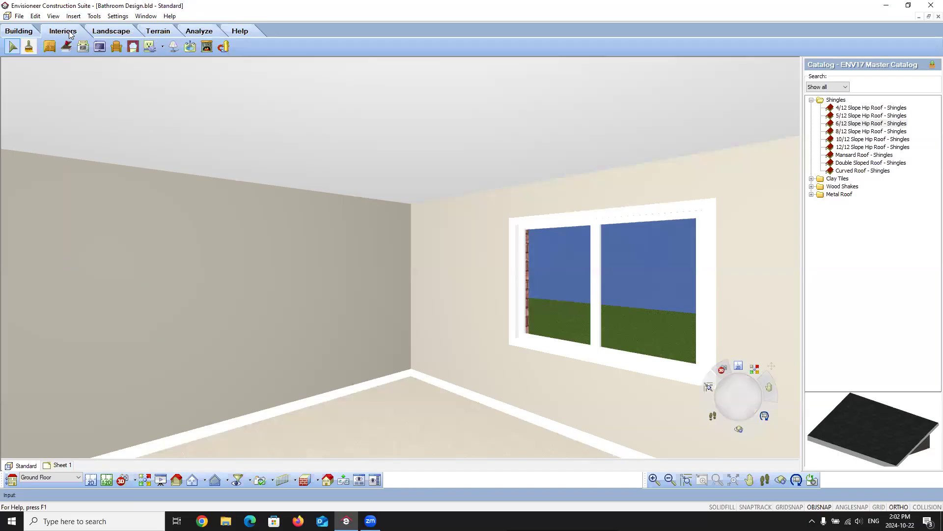
pyautogui.click(51, 48)
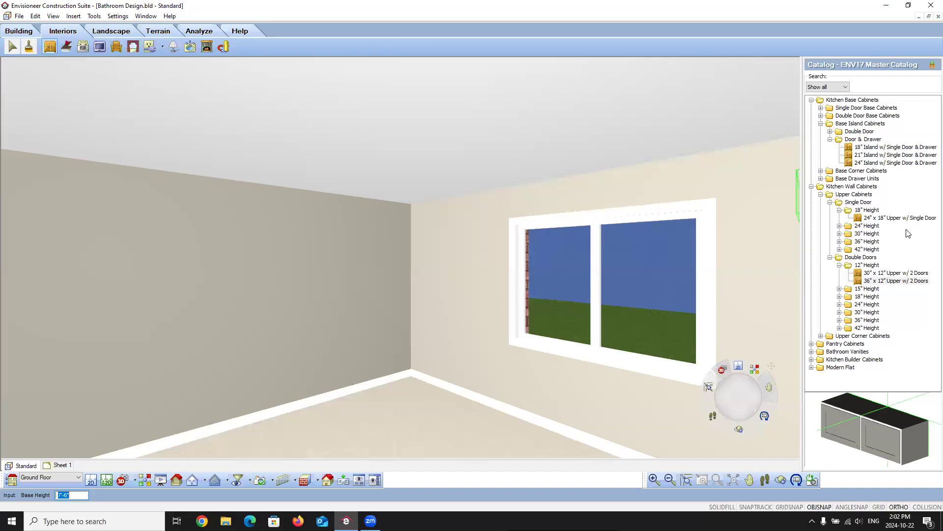
pyautogui.rightClick(855, 193)
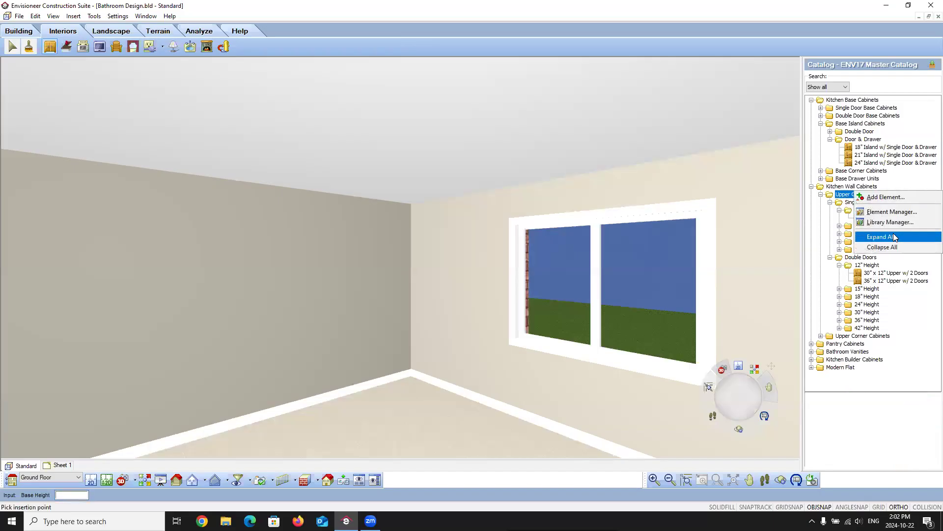
pyautogui.click(882, 247)
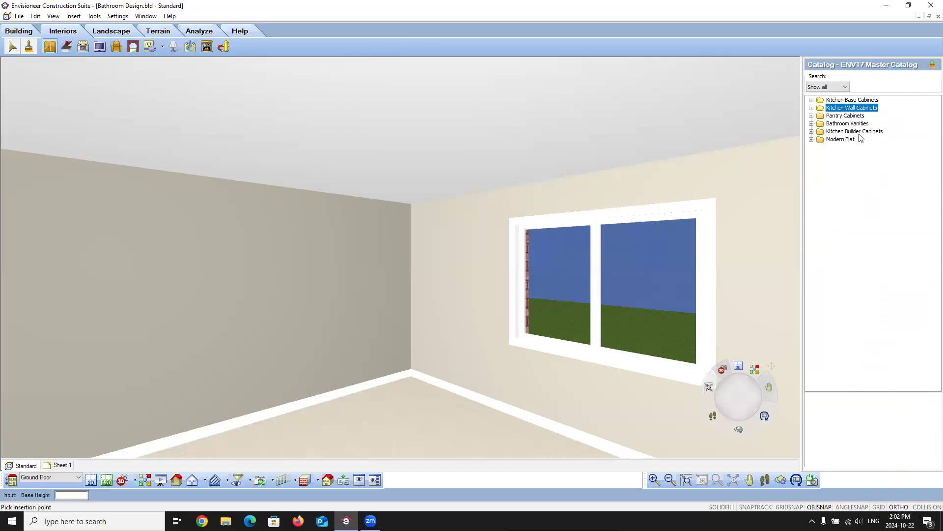
pyautogui.click(811, 123)
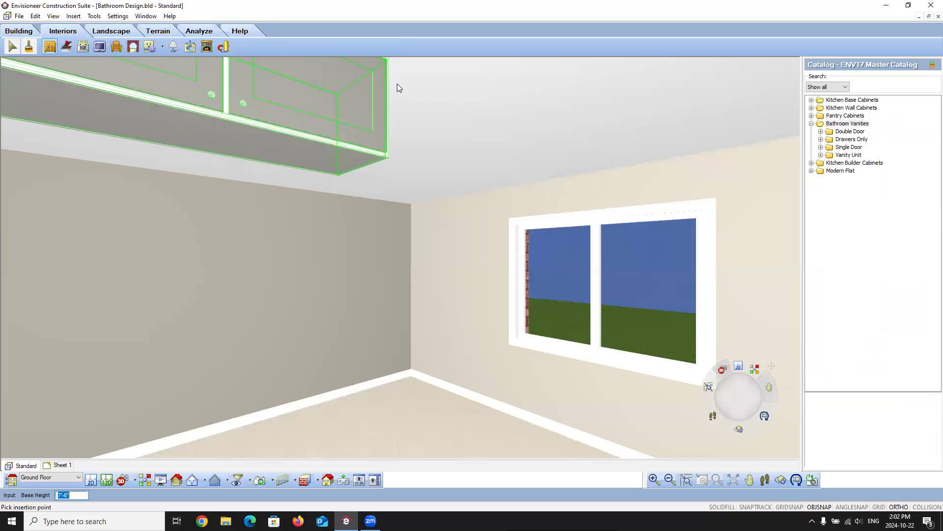
pyautogui.click(821, 133)
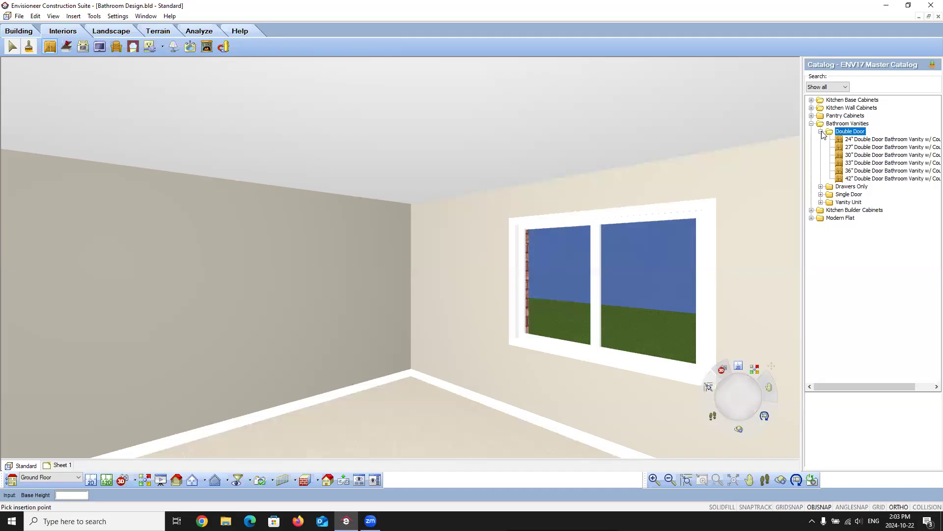
# - Add a new element defined as Cabinets to the Double Door bathroom vanities group
pyautogui.rightClick(859, 134)
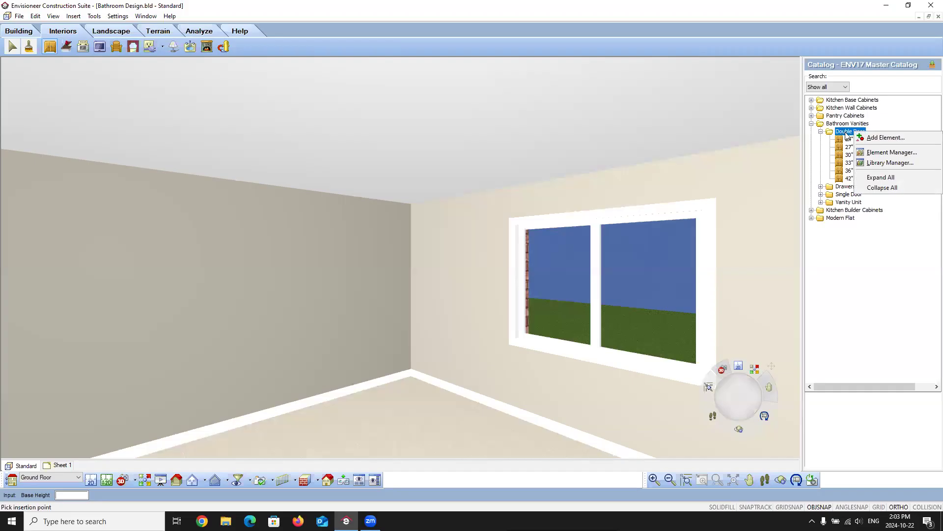
pyautogui.click(882, 139)
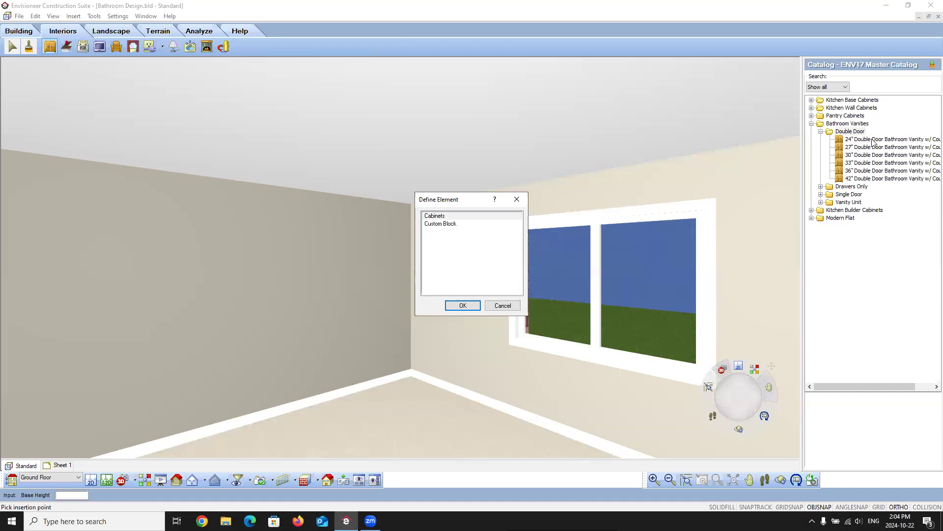
pyautogui.click(437, 217)
pyautogui.click(463, 305)
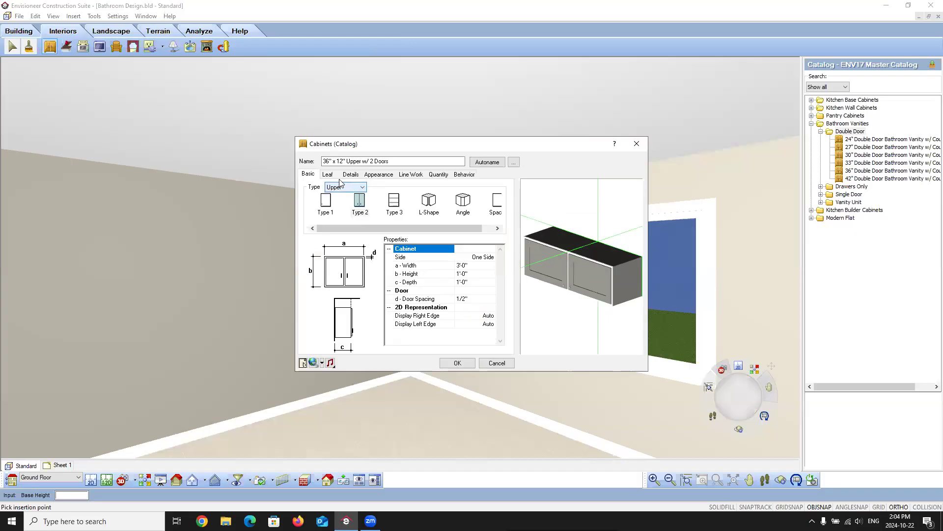
# - Set the new cabinet's type to Base and show its preview as Rendered Outline
pyautogui.click(362, 189)
pyautogui.click(346, 199)
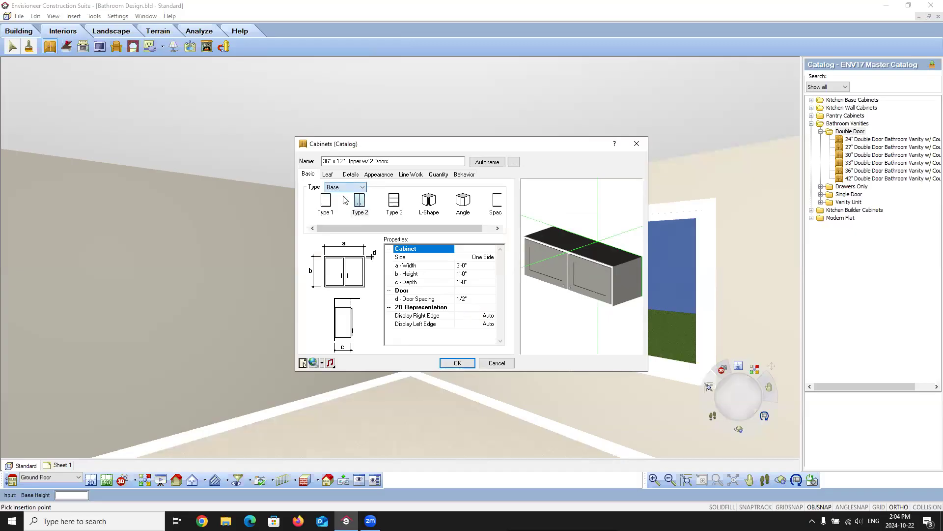
pyautogui.moveTo(546, 282); pyautogui.dragTo(561, 278)
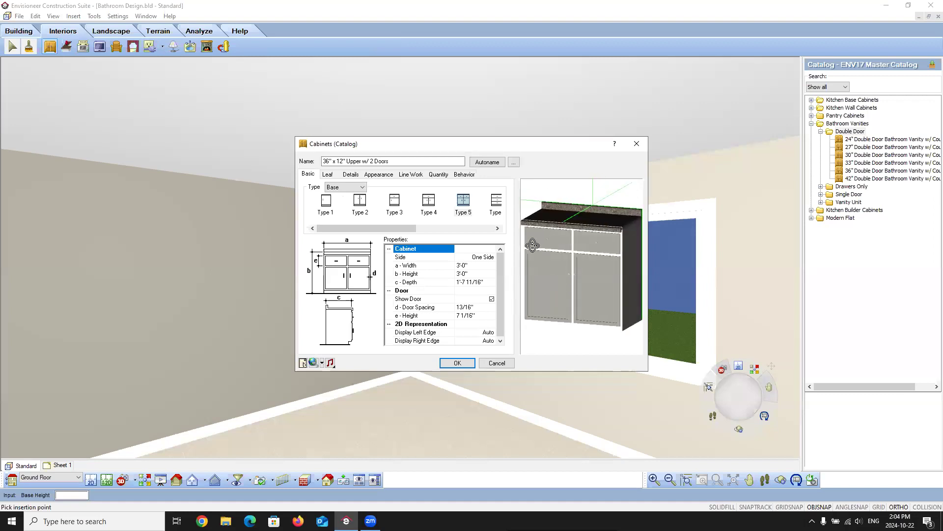
pyautogui.moveTo(572, 263); pyautogui.dragTo(569, 263)
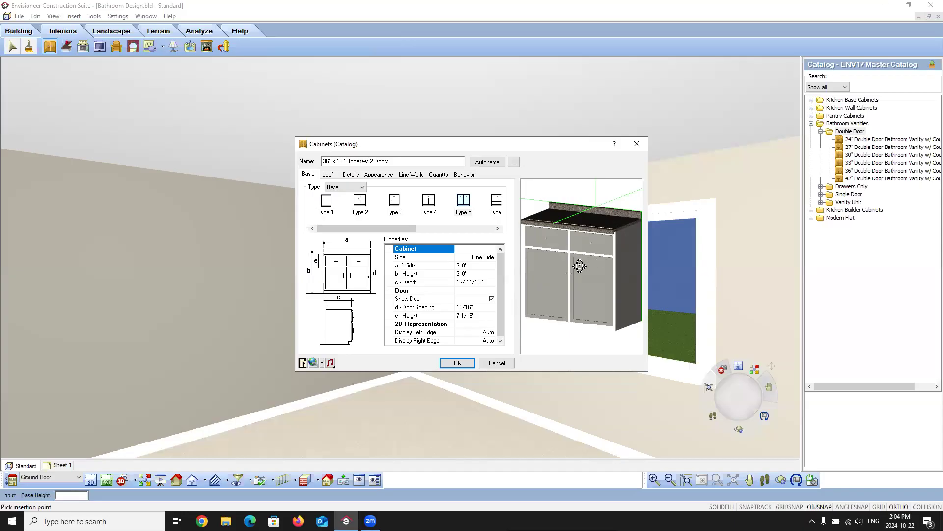
pyautogui.rightClick(572, 259)
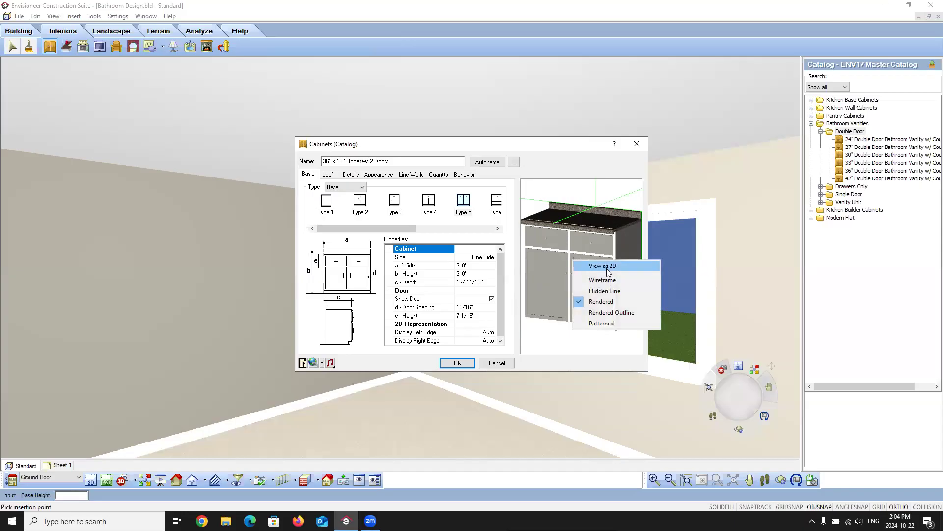
pyautogui.click(608, 313)
pyautogui.moveTo(593, 327); pyautogui.dragTo(576, 272)
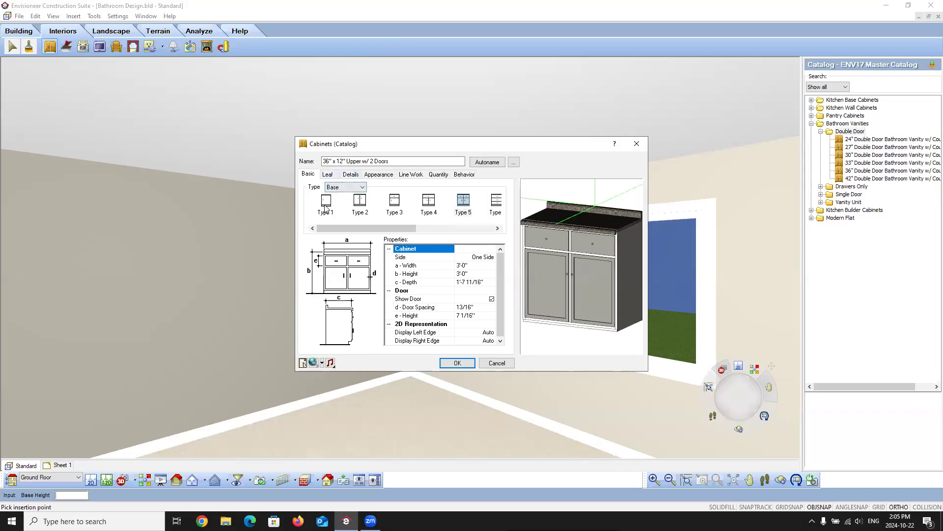
# - Choose the Type 4 base layout and size the cabinet 2'-6" wide and 1'-8" deep
pyautogui.moveTo(411, 228)
pyautogui.mouseDown()
pyautogui.moveTo(440, 237)
pyautogui.moveTo(410, 233)
pyautogui.mouseUp()
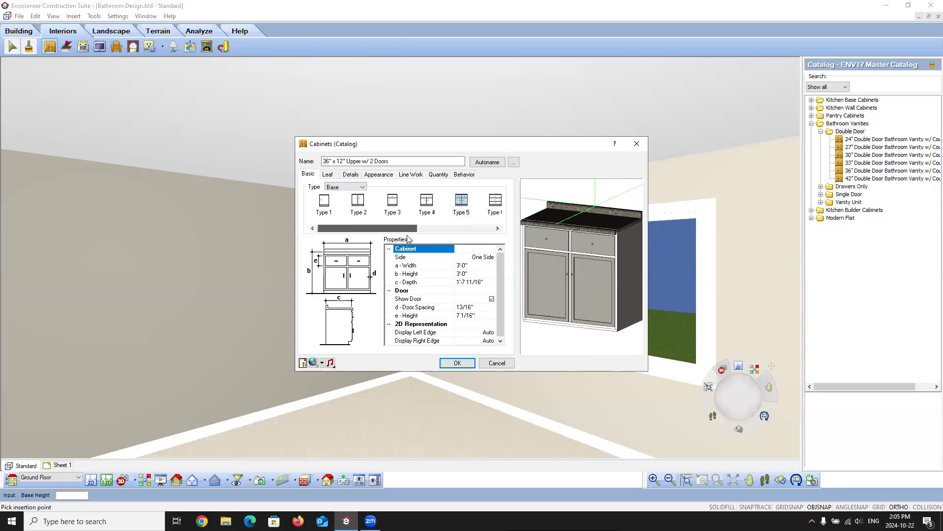
pyautogui.click(428, 204)
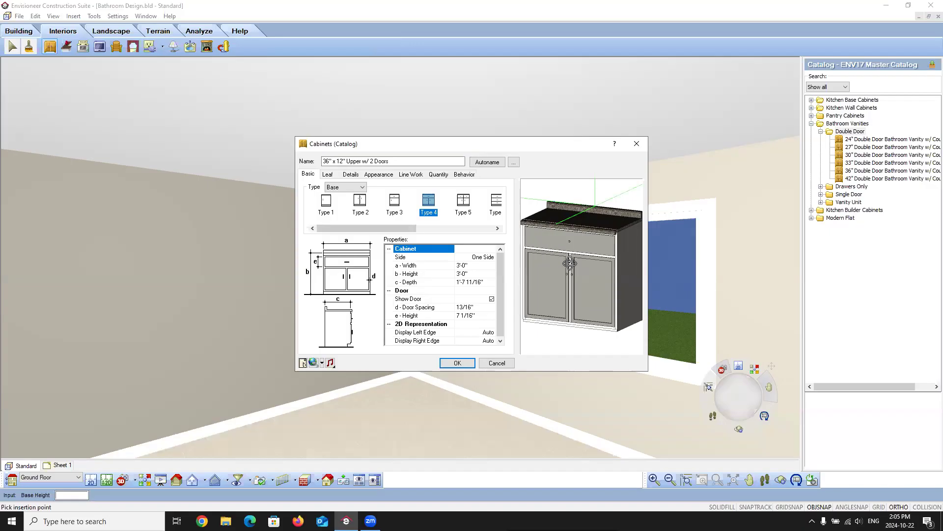
pyautogui.click(475, 266)
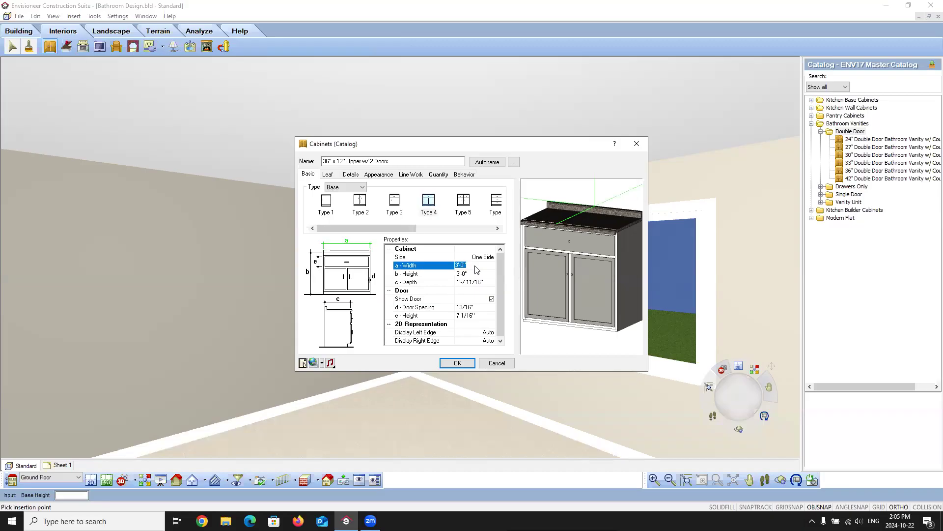
pyautogui.write("2'-6")
pyautogui.click(478, 274)
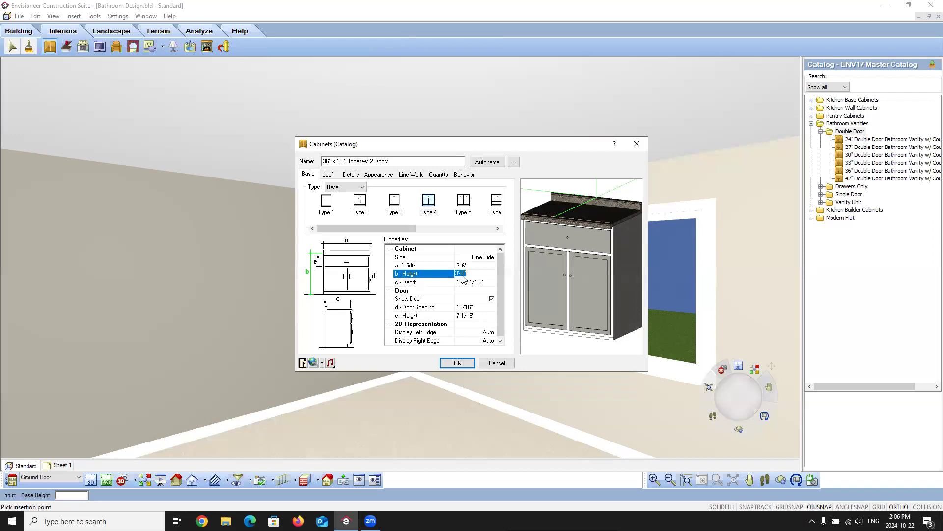
pyautogui.click(484, 284)
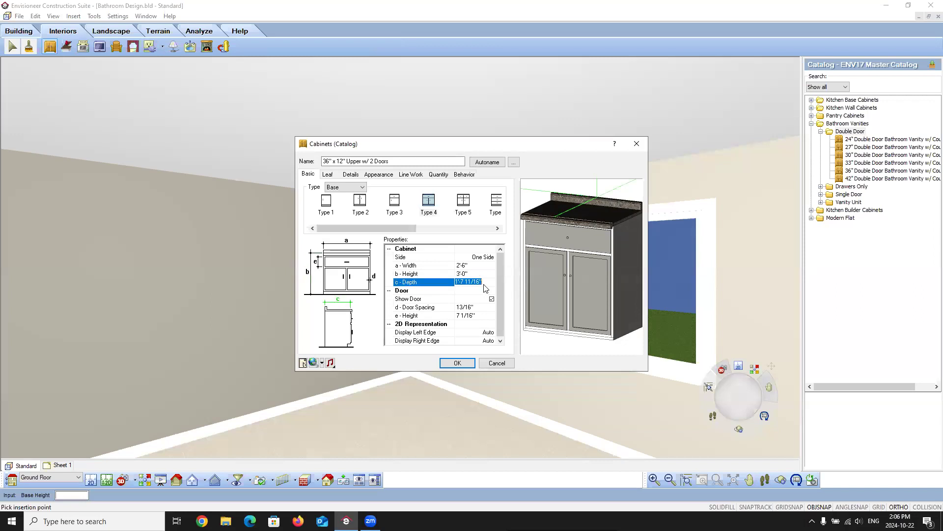
pyautogui.write("1'8")
pyautogui.click(482, 274)
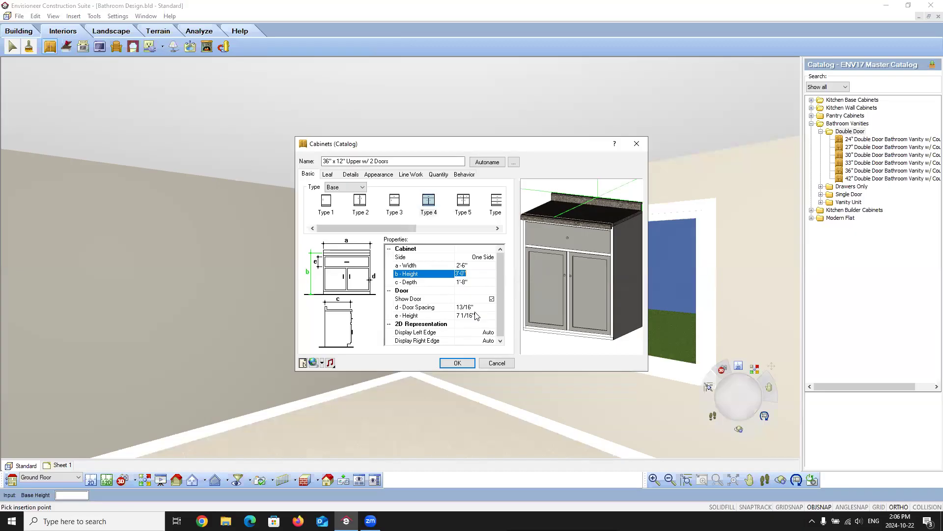
# - Hide the cabinet's doors to inspect the interior in the preview, and show them again
pyautogui.click(492, 299)
pyautogui.moveTo(571, 302); pyautogui.dragTo(568, 303)
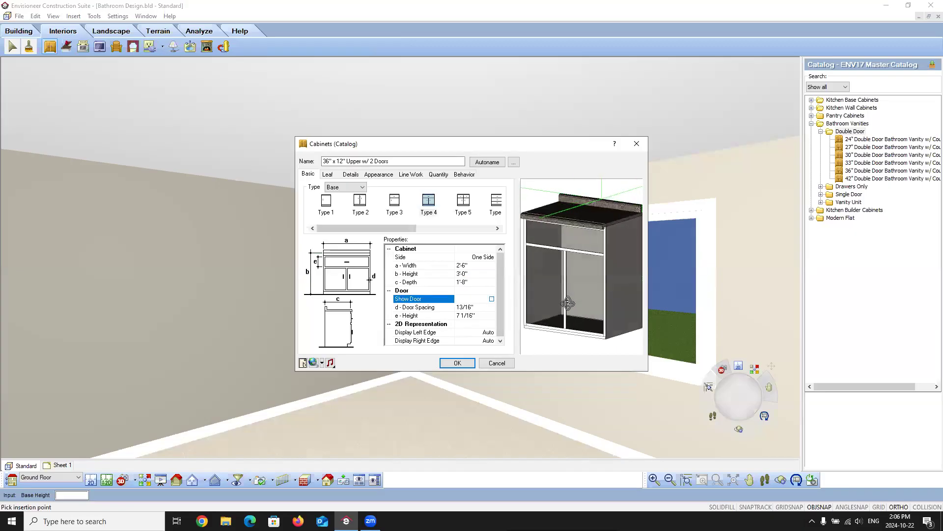
pyautogui.click(492, 299)
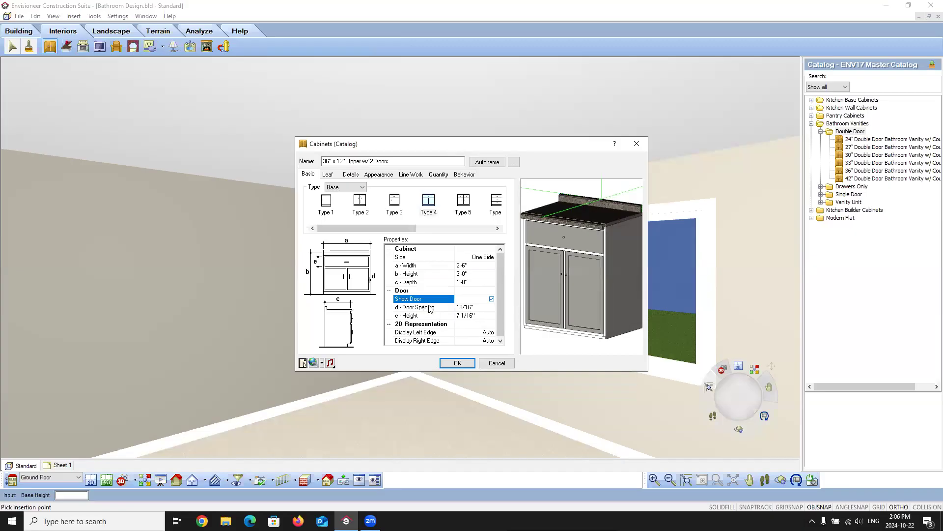
# - Set the cabinet's door spacing to 1/2" and the drawer front height (e) to 8"
pyautogui.moveTo(596, 294); pyautogui.dragTo(630, 273)
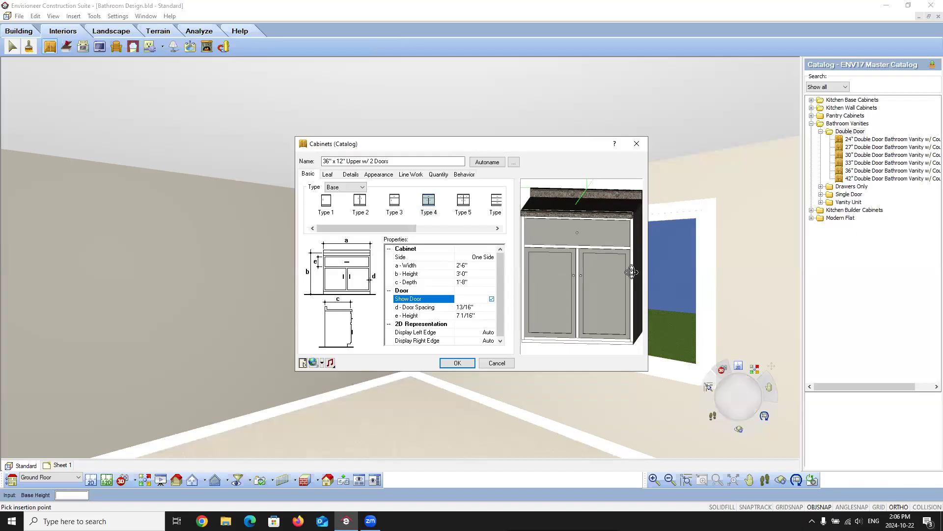
pyautogui.click(475, 307)
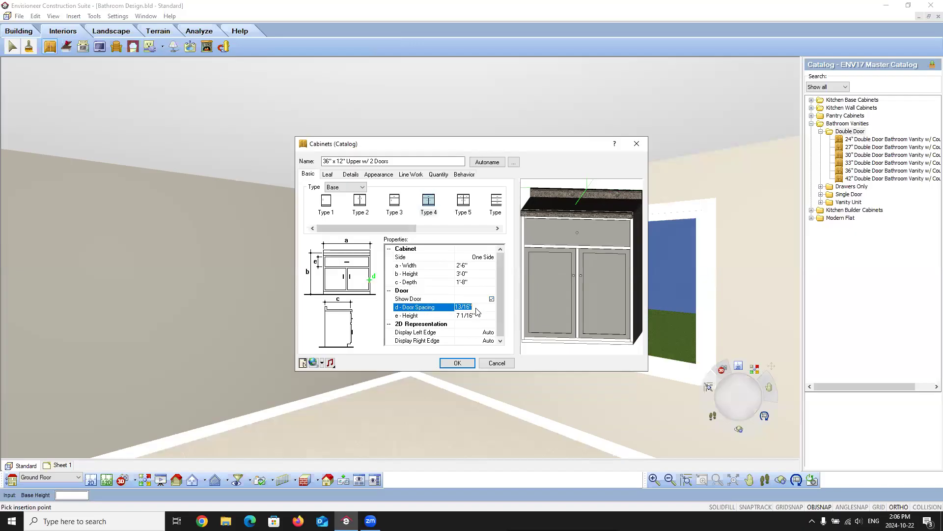
pyautogui.write('1/2')
pyautogui.click(482, 316)
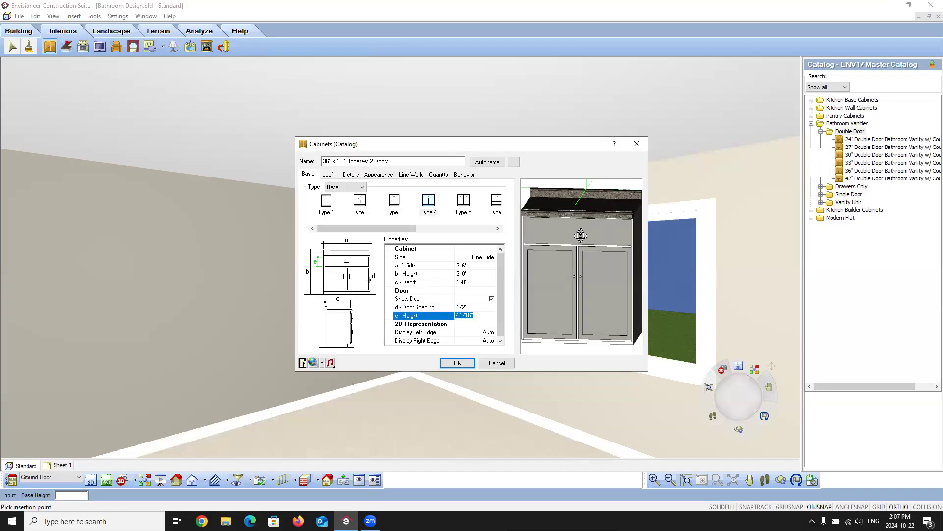
pyautogui.write('8')
pyautogui.click(473, 308)
pyautogui.moveTo(587, 244)
pyautogui.mouseDown()
pyautogui.moveTo(587, 228)
pyautogui.moveTo(584, 246)
pyautogui.moveTo(594, 251)
pyautogui.mouseUp()
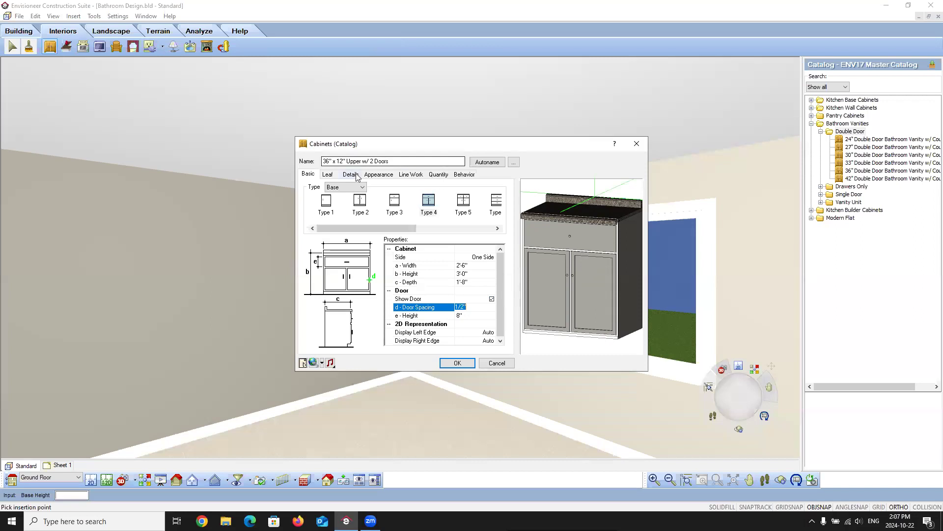
# - Apply the Panel 1 leaf style to the cabinet doors with a panel spacing of 2"
pyautogui.click(328, 176)
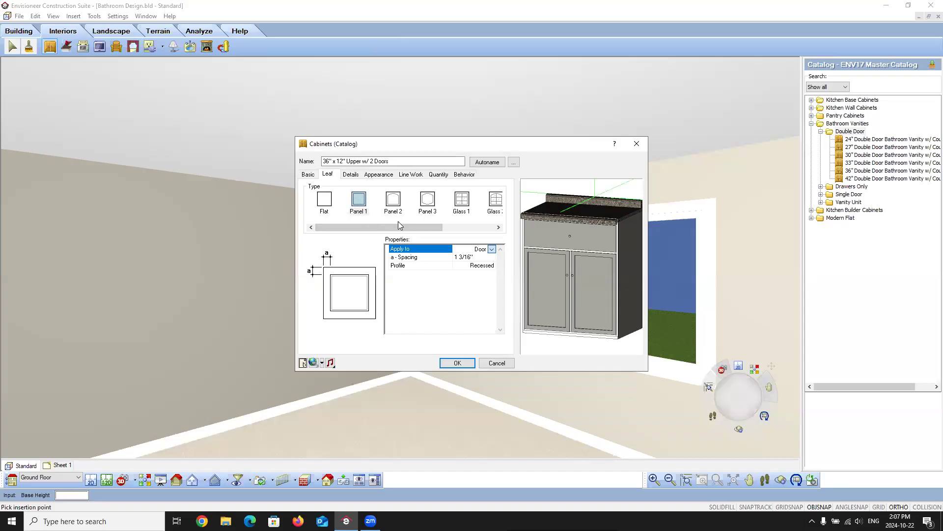
pyautogui.moveTo(426, 226); pyautogui.dragTo(402, 230)
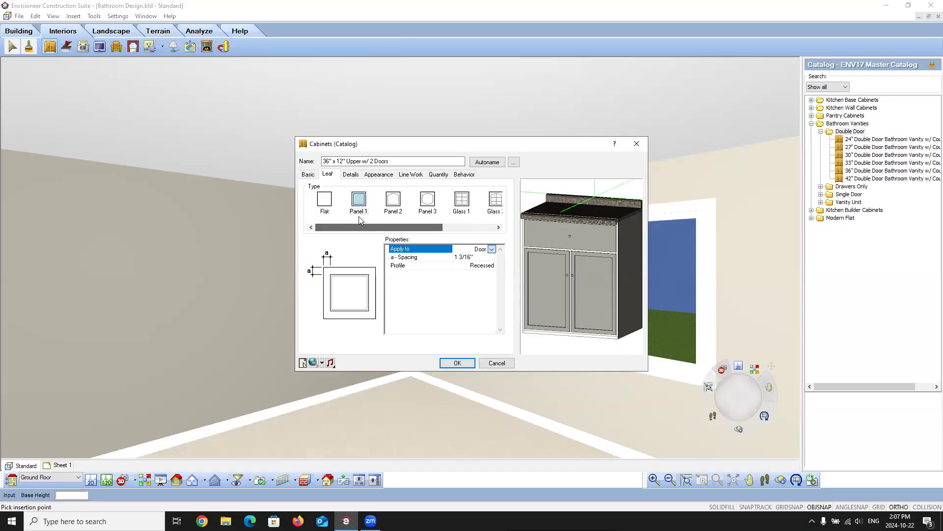
pyautogui.click(362, 209)
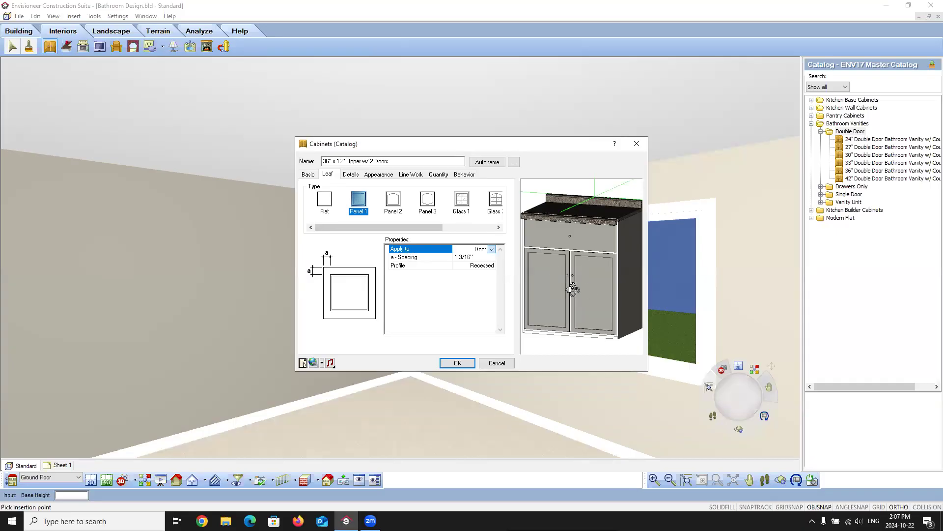
pyautogui.click(472, 258)
pyautogui.write('2')
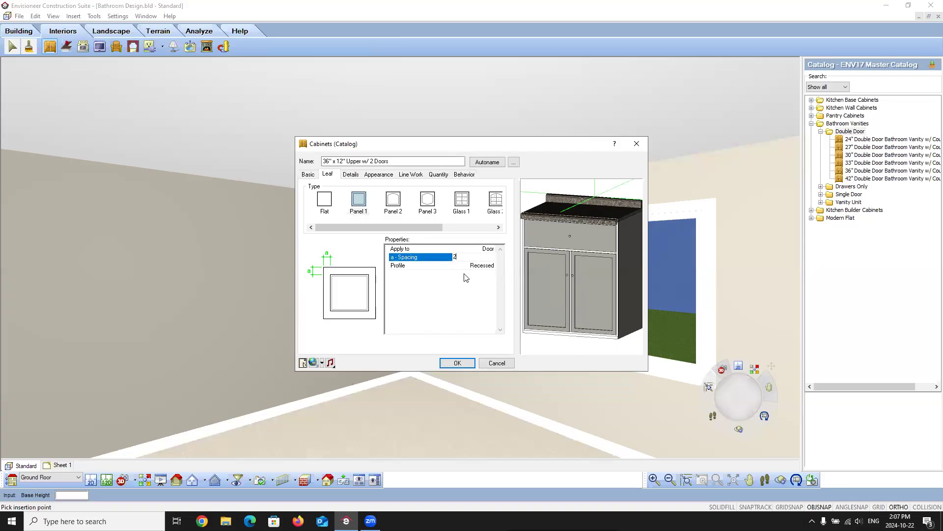
pyautogui.press('Return')
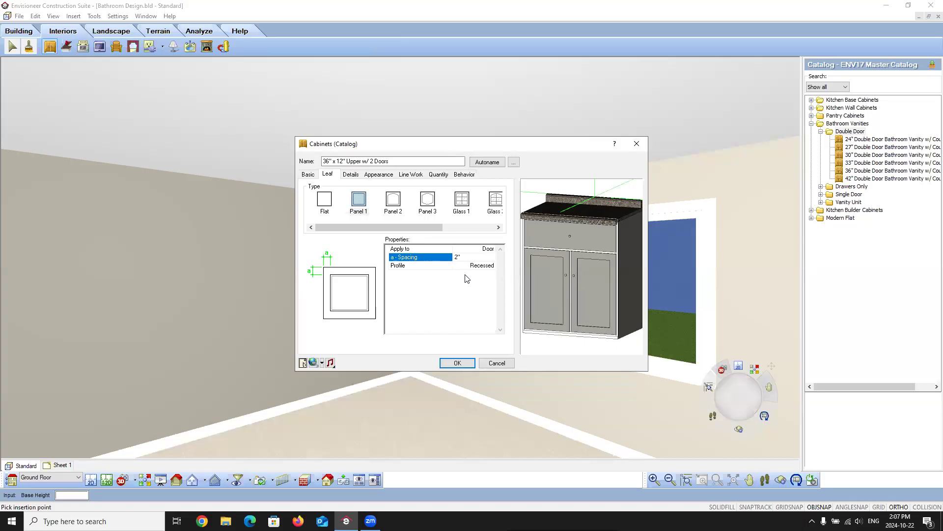
pyautogui.moveTo(555, 282); pyautogui.dragTo(562, 281)
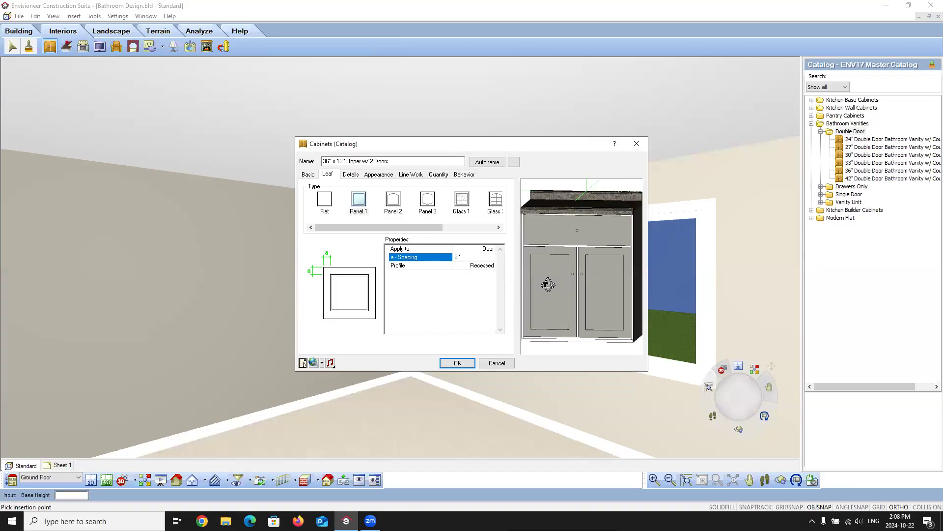
# - Preview the Dado profile on the cabinet's door panels and return the profile to Recessed
pyautogui.click(481, 266)
pyautogui.click(492, 266)
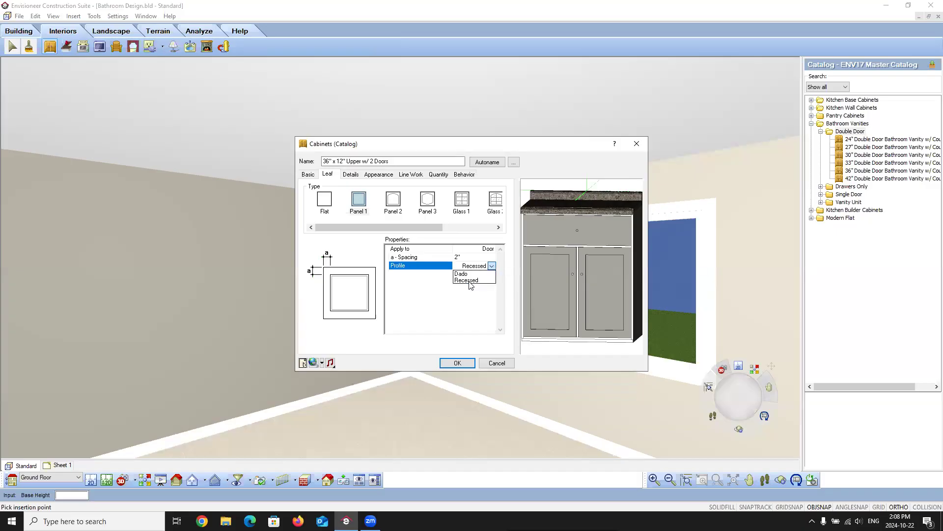
pyautogui.click(466, 273)
pyautogui.click(492, 266)
pyautogui.click(474, 280)
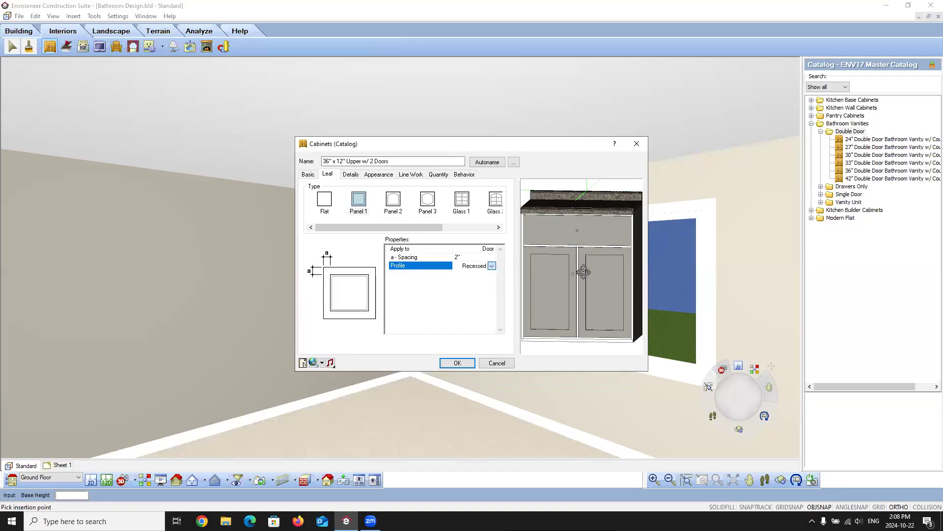
pyautogui.moveTo(579, 266); pyautogui.dragTo(565, 267)
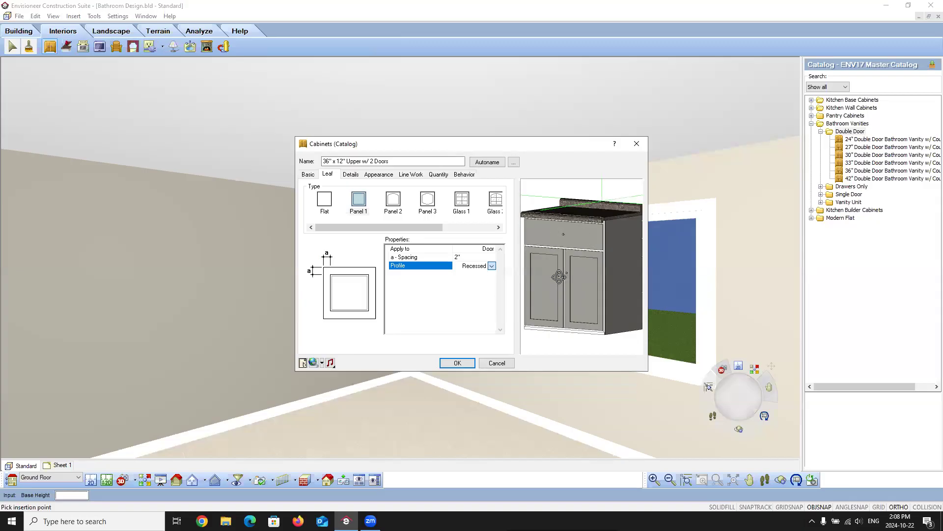
# - Apply the Panel 1 leaf style to the drawer front with a Recessed profile and 2" spacing
pyautogui.click(490, 249)
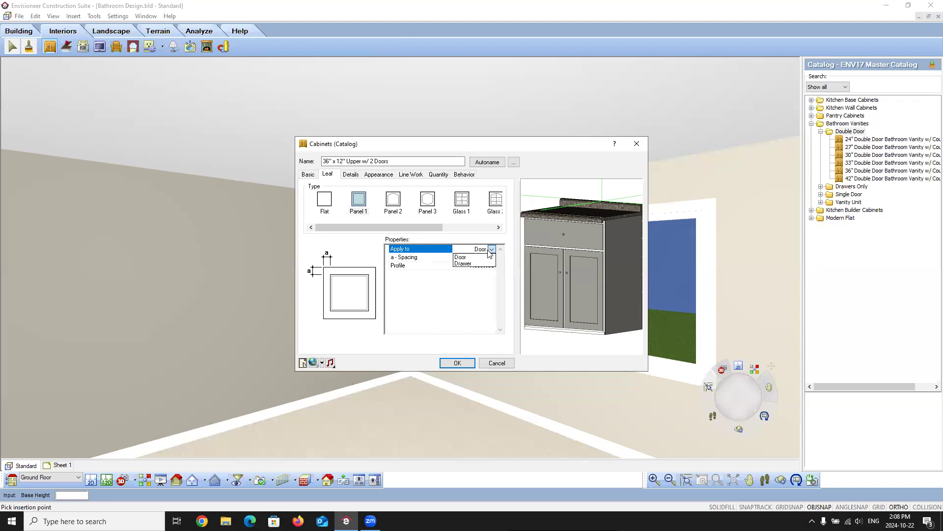
pyautogui.click(465, 265)
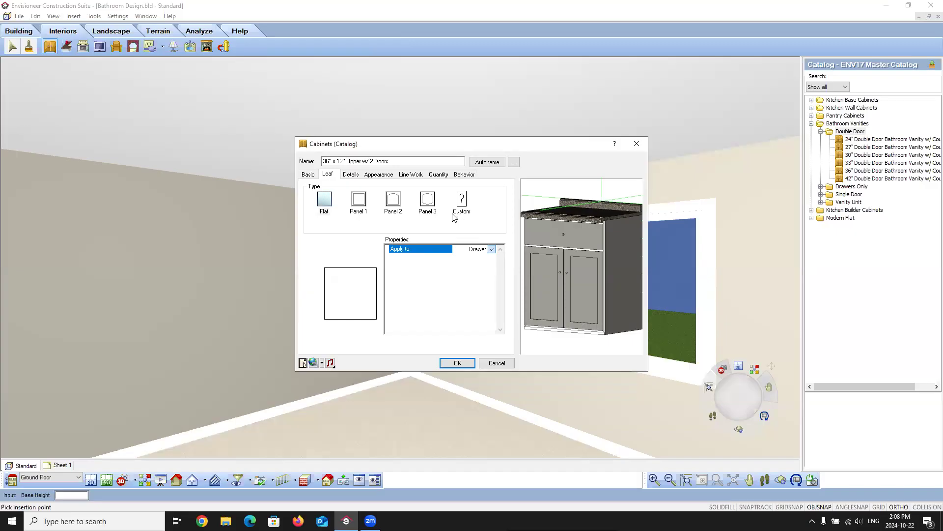
pyautogui.click(357, 205)
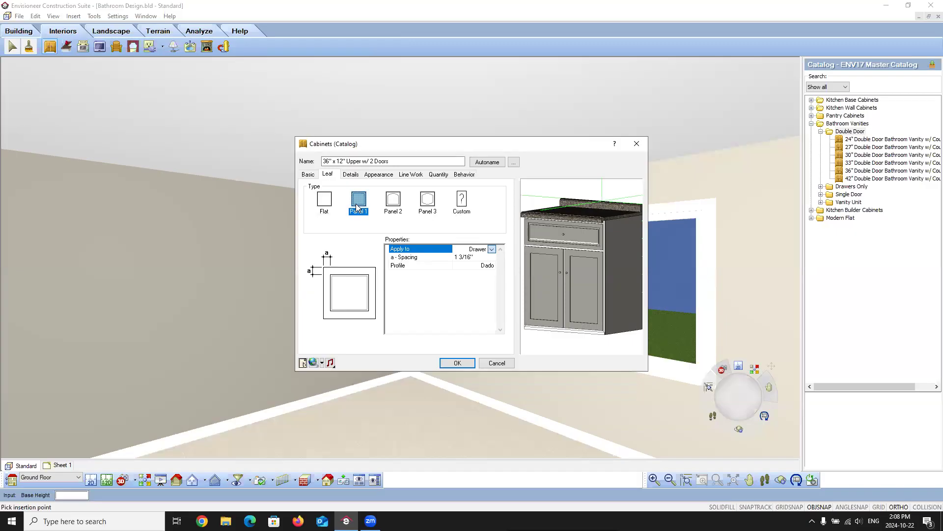
pyautogui.click(477, 258)
pyautogui.click(492, 265)
pyautogui.click(474, 280)
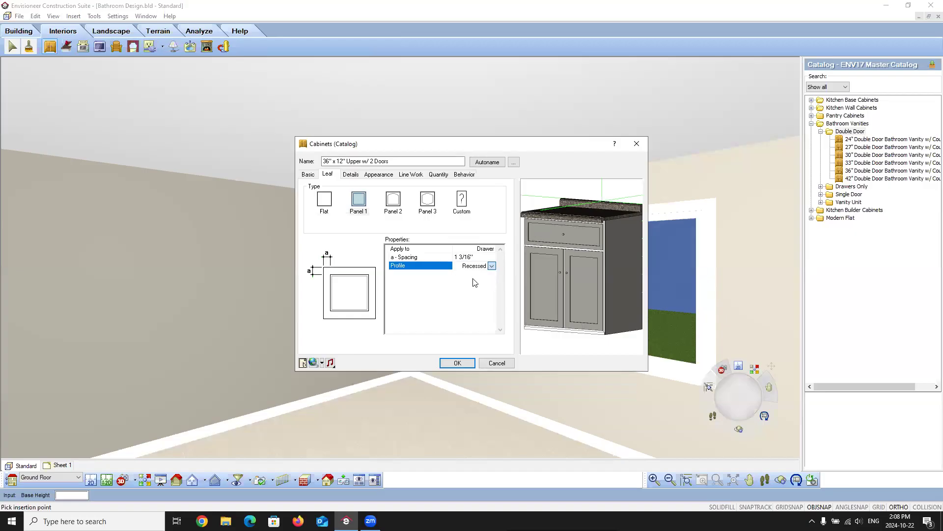
pyautogui.click(475, 257)
pyautogui.write('2"')
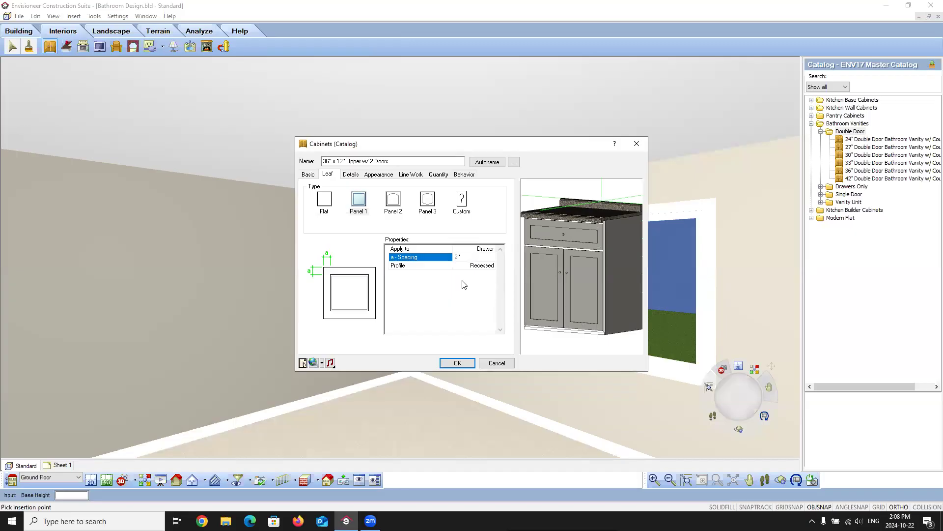
pyautogui.moveTo(557, 261); pyautogui.dragTo(559, 255)
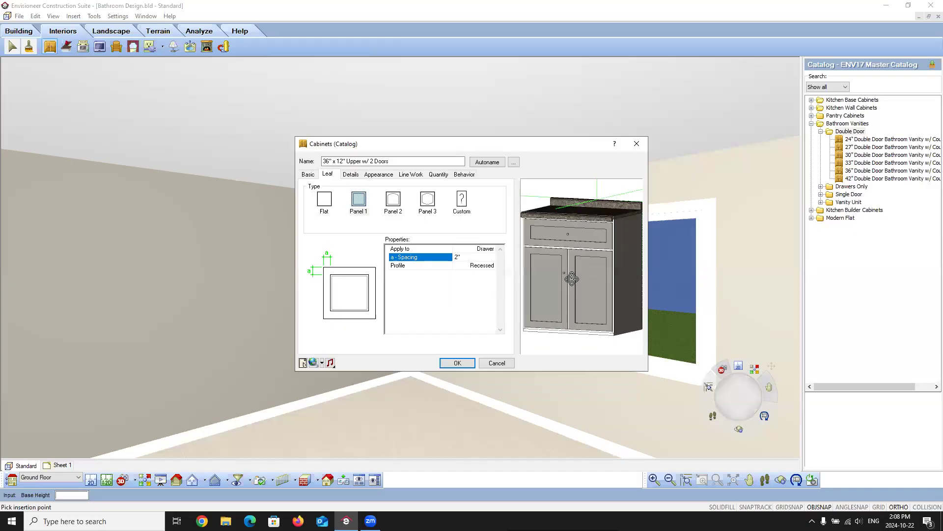
# - Remove the backsplash from the cabinet's counter
pyautogui.click(350, 175)
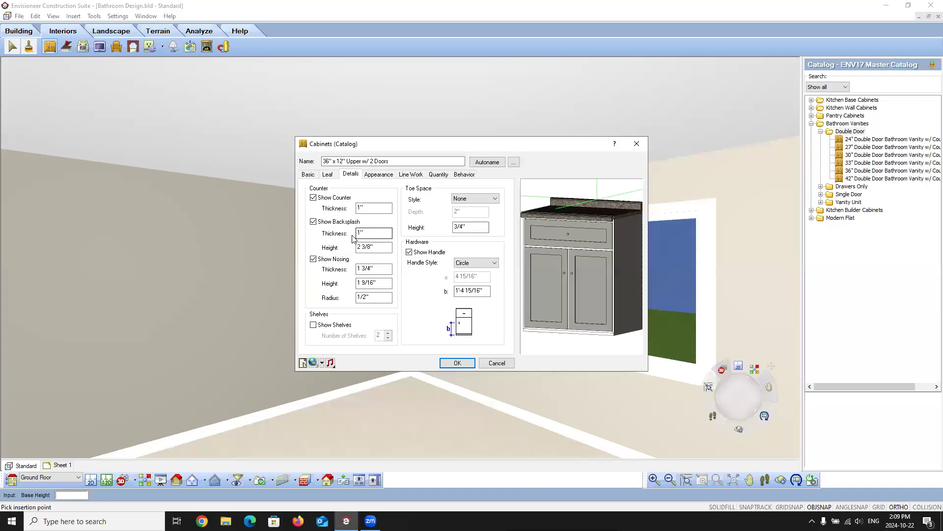
pyautogui.click(313, 222)
pyautogui.moveTo(578, 263); pyautogui.dragTo(563, 269)
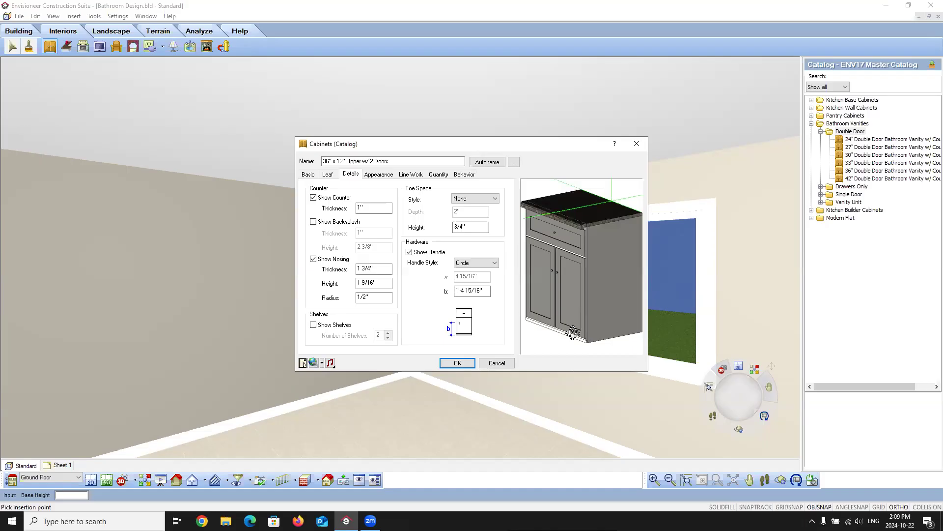
# - Give the cabinet an Indent toe space 4" high and 3" deep
pyautogui.click(494, 199)
pyautogui.click(462, 207)
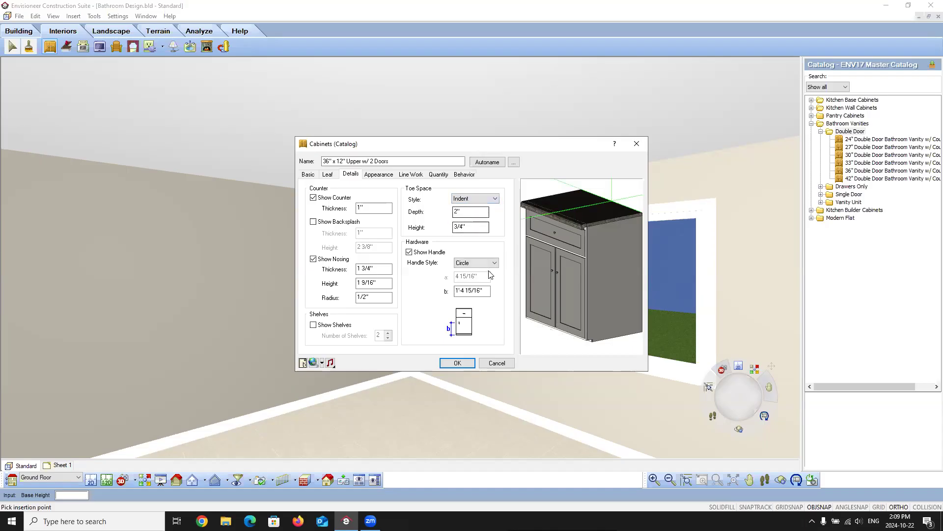
pyautogui.doubleClick(474, 229)
pyautogui.write('4')
pyautogui.hotkey('shift', 'Tab')
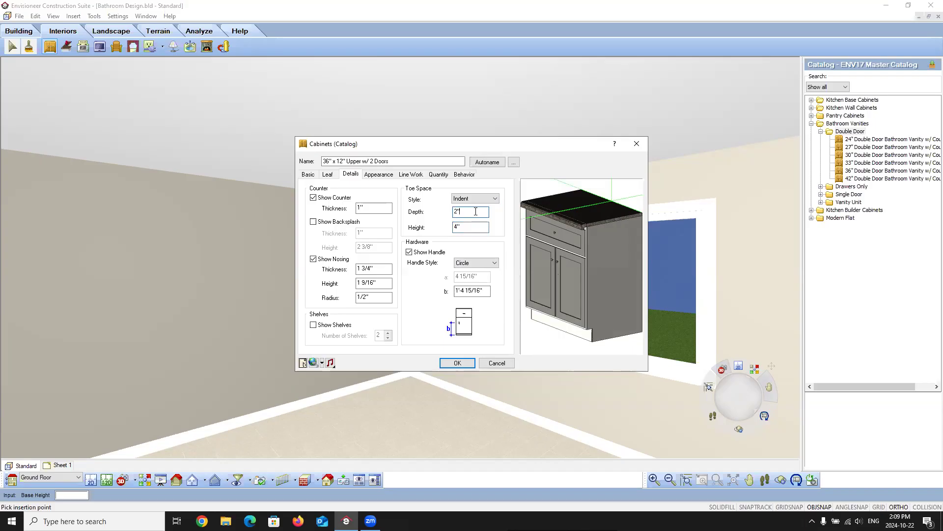
pyautogui.write('3')
pyautogui.press('Tab')
pyautogui.moveTo(582, 284); pyautogui.dragTo(579, 282)
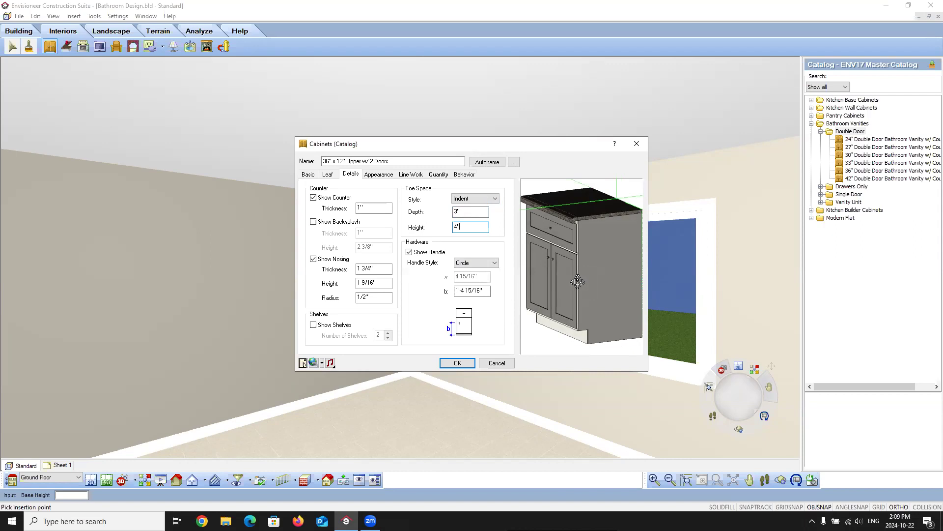
# - Switch the toe space style to Floating with a height of 8" and inspect the cabinet's underside in the preview
pyautogui.click(494, 199)
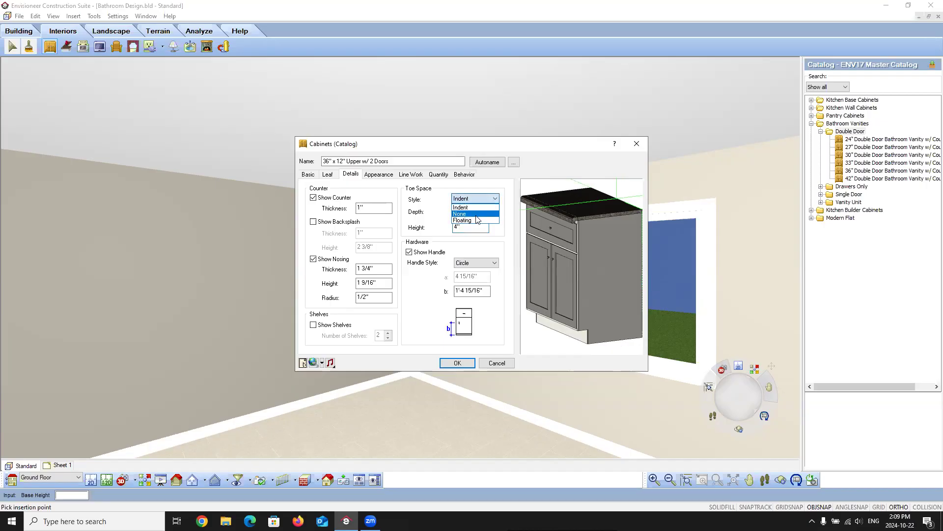
pyautogui.click(476, 220)
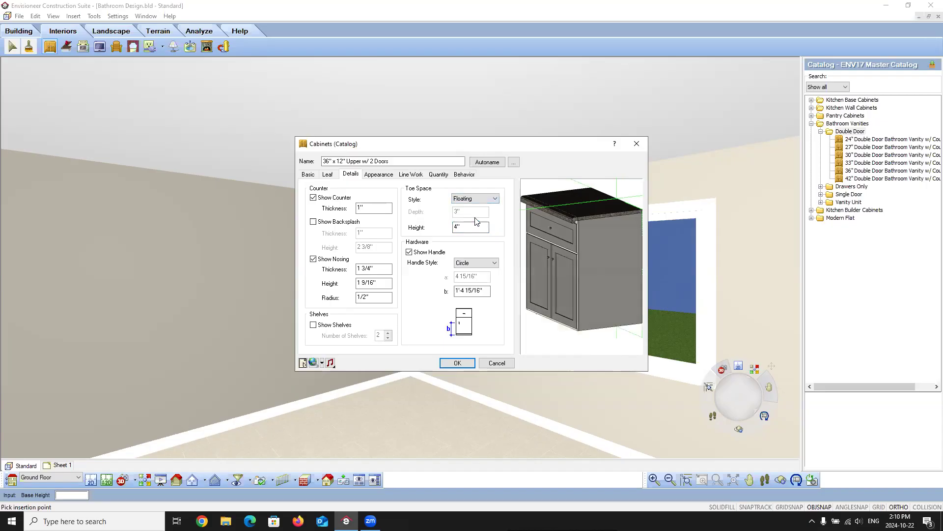
pyautogui.moveTo(579, 325)
pyautogui.mouseDown()
pyautogui.moveTo(586, 313)
pyautogui.moveTo(589, 321)
pyautogui.moveTo(583, 307)
pyautogui.mouseUp()
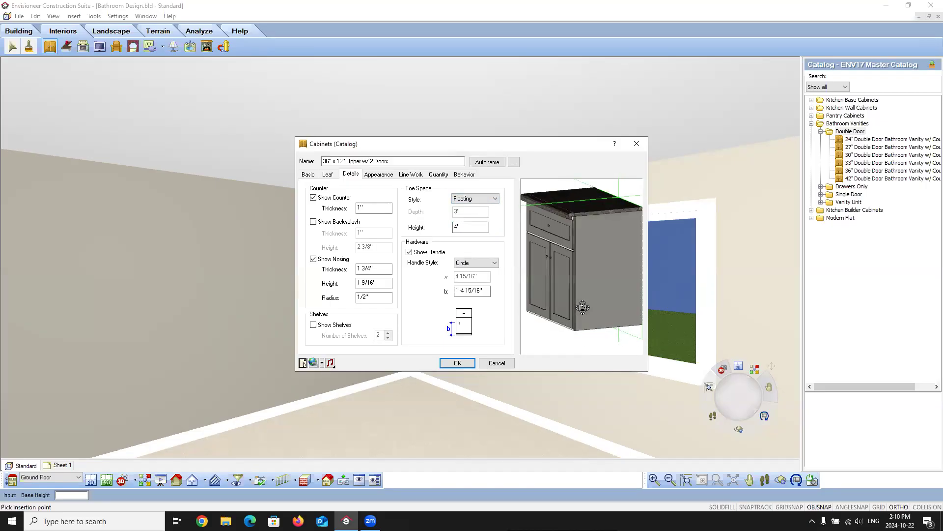
pyautogui.click(471, 227)
pyautogui.moveTo(470, 227); pyautogui.dragTo(442, 234)
pyautogui.write('8')
pyautogui.press('Tab')
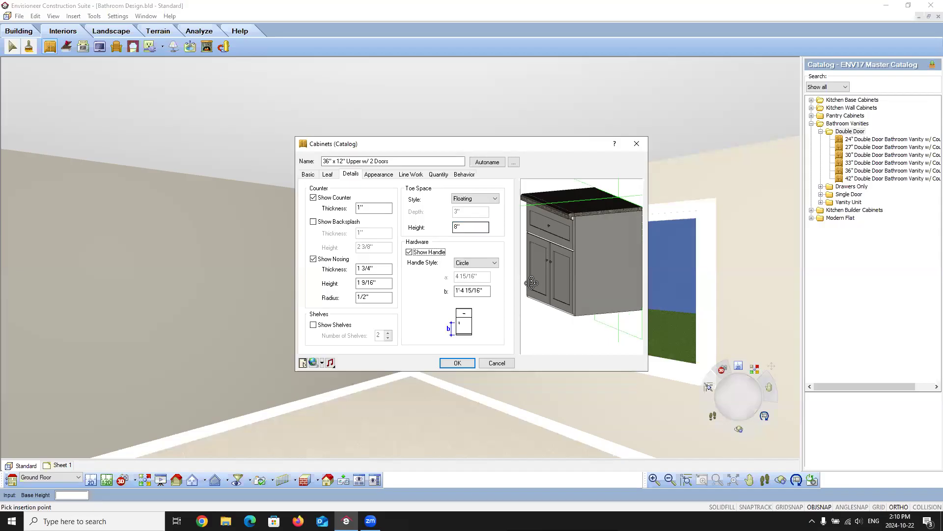
pyautogui.moveTo(597, 336); pyautogui.dragTo(617, 338)
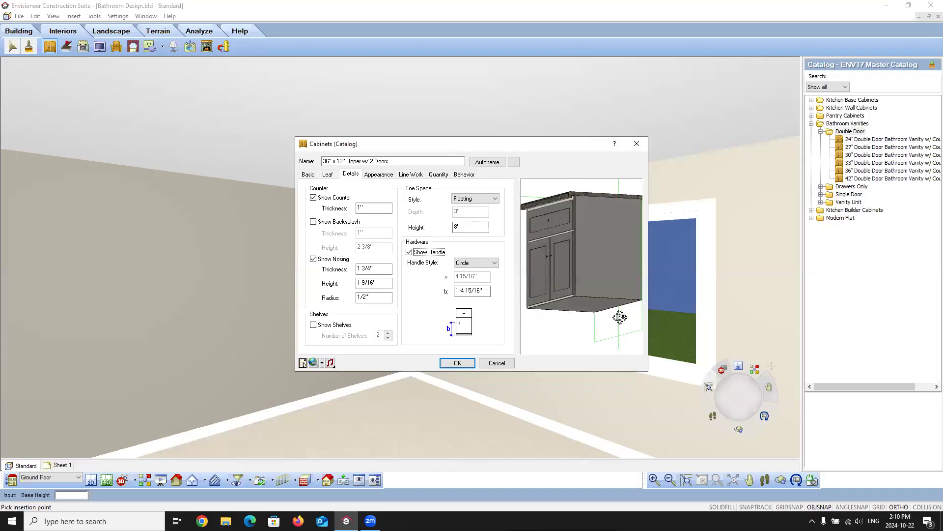
pyautogui.moveTo(587, 306); pyautogui.dragTo(598, 314)
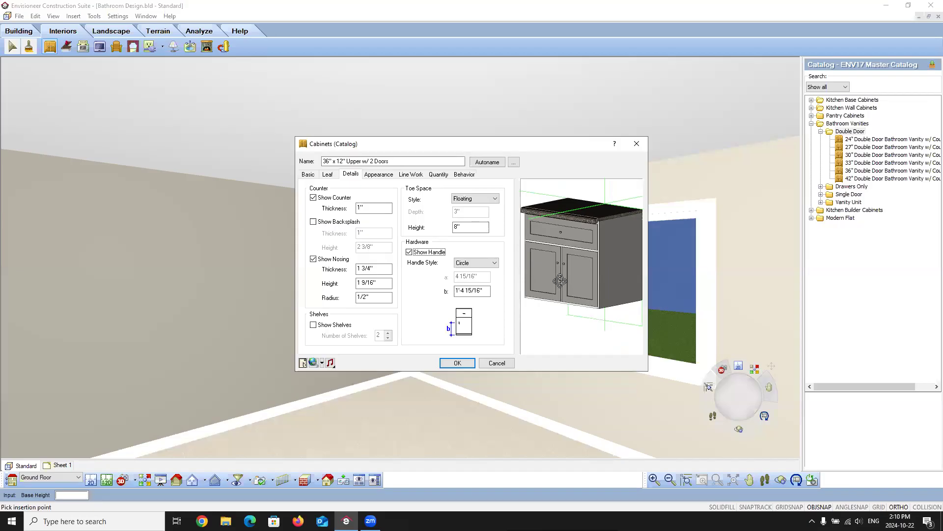
# - Set the floating toe space height to 6", keeping the Floating style
pyautogui.doubleClick(469, 227)
pyautogui.write('6')
pyautogui.press('Tab')
pyautogui.moveTo(590, 299); pyautogui.dragTo(586, 280)
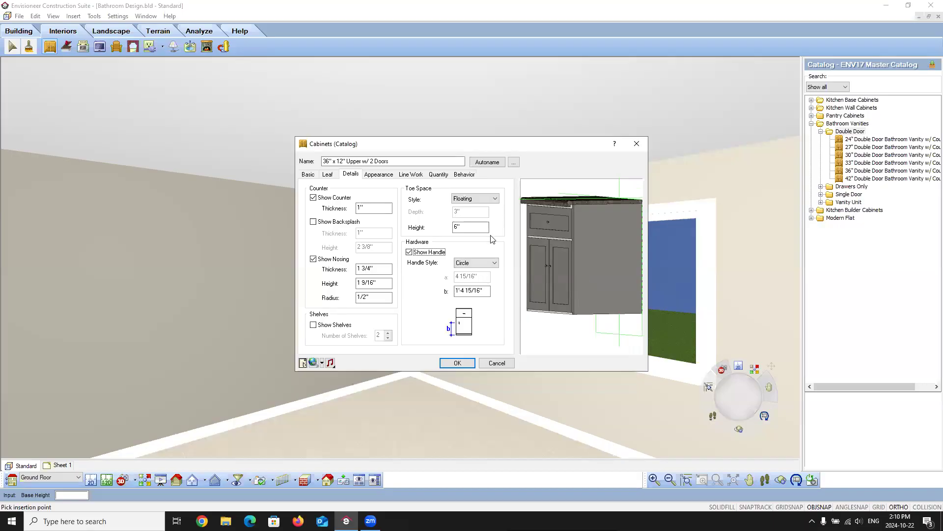
pyautogui.click(494, 199)
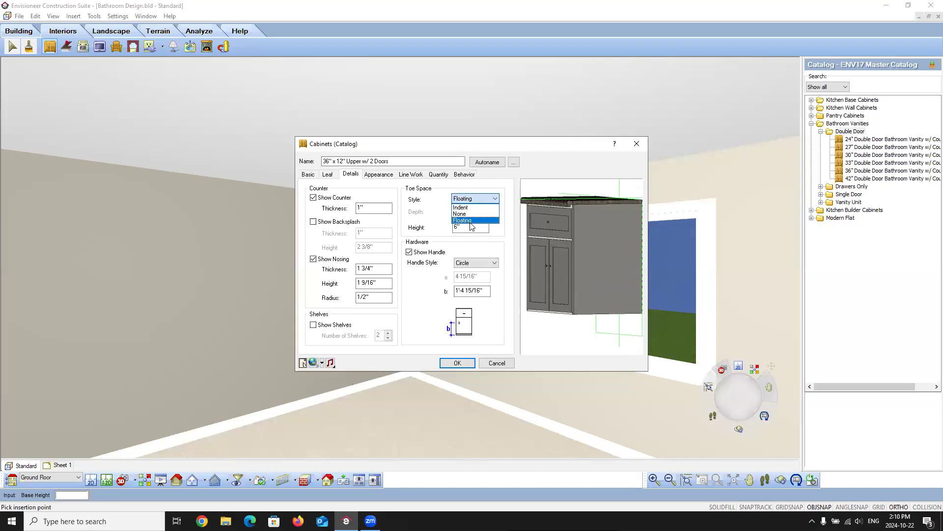
pyautogui.click(499, 197)
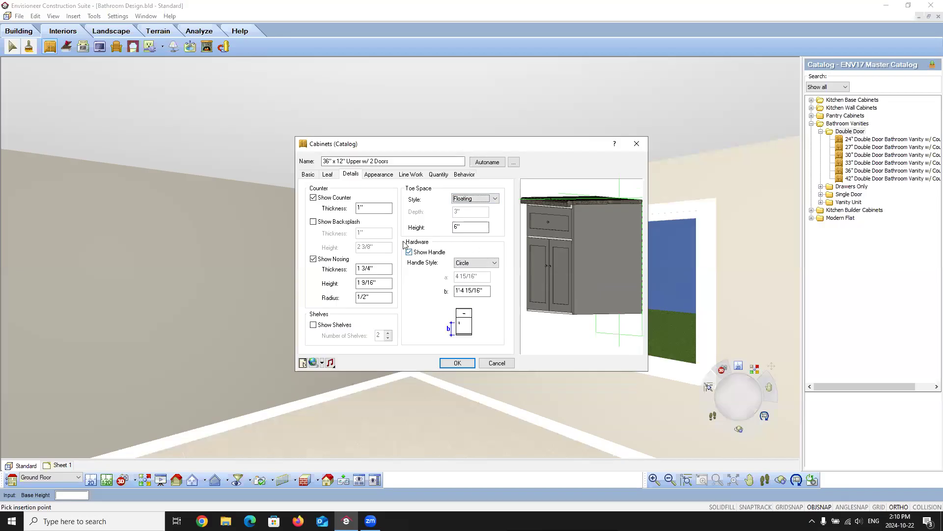
# - Change the cabinet's handle style to Cylinder and check the handles in the preview
pyautogui.click(495, 265)
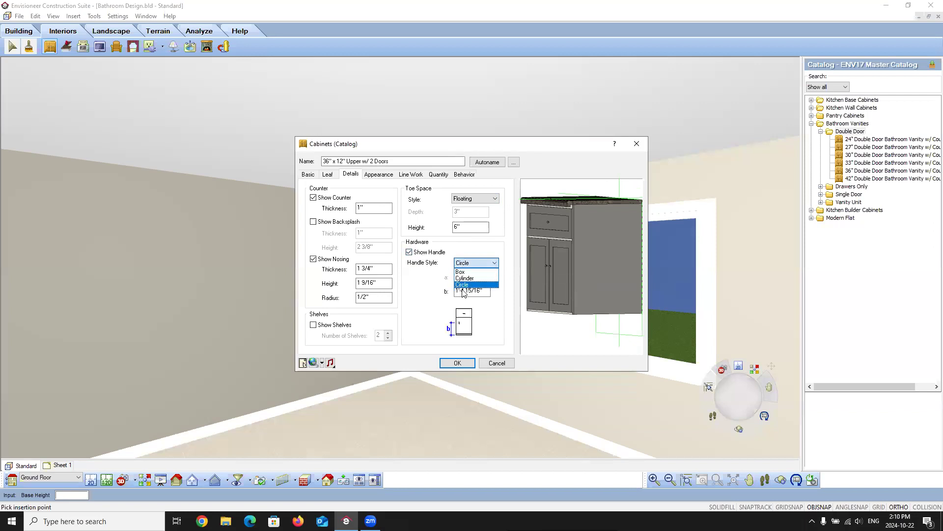
pyautogui.click(484, 245)
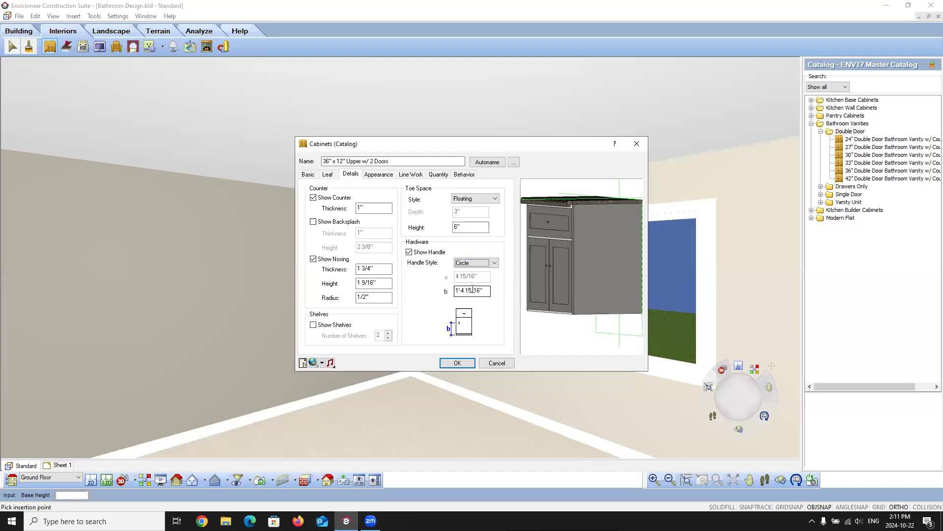
pyautogui.click(494, 263)
pyautogui.click(492, 263)
pyautogui.click(494, 263)
pyautogui.click(472, 278)
pyautogui.moveTo(539, 286); pyautogui.dragTo(547, 294)
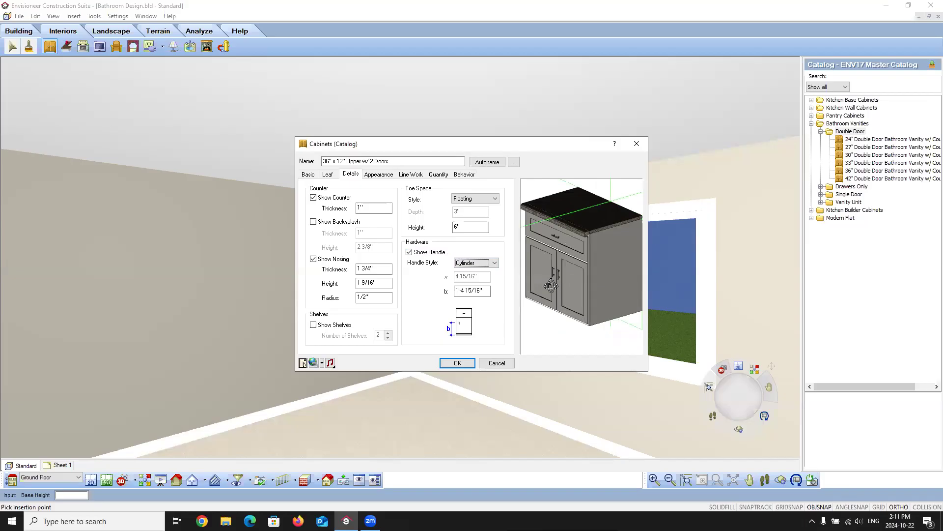
# - Set the door handle height (b) to 1'-5"
pyautogui.click(483, 290)
pyautogui.press('BackSpace')
pyautogui.press('BackSpace')
pyautogui.press('BackSpace')
pyautogui.press('BackSpace')
pyautogui.press('BackSpace')
pyautogui.write('6')
pyautogui.press('Tab')
pyautogui.click(463, 291)
pyautogui.press('BackSpace')
pyautogui.write('5')
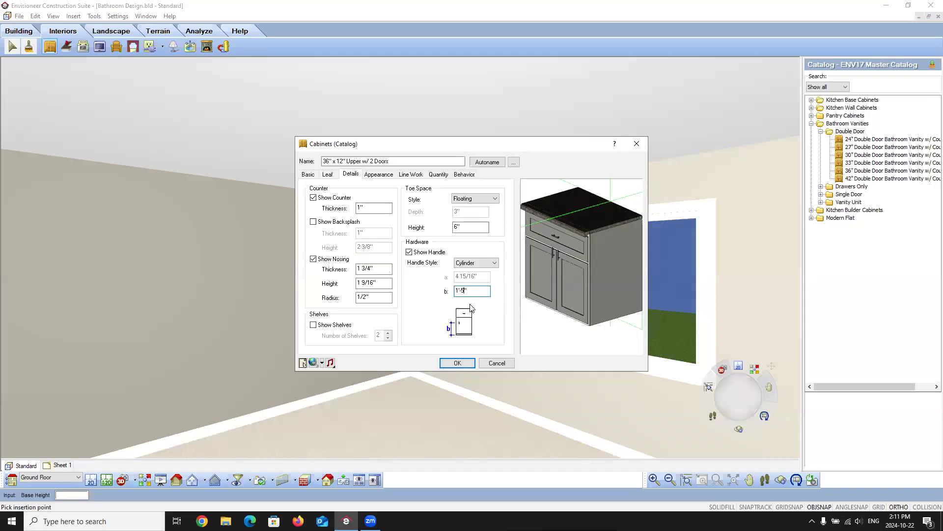
pyautogui.press('Tab')
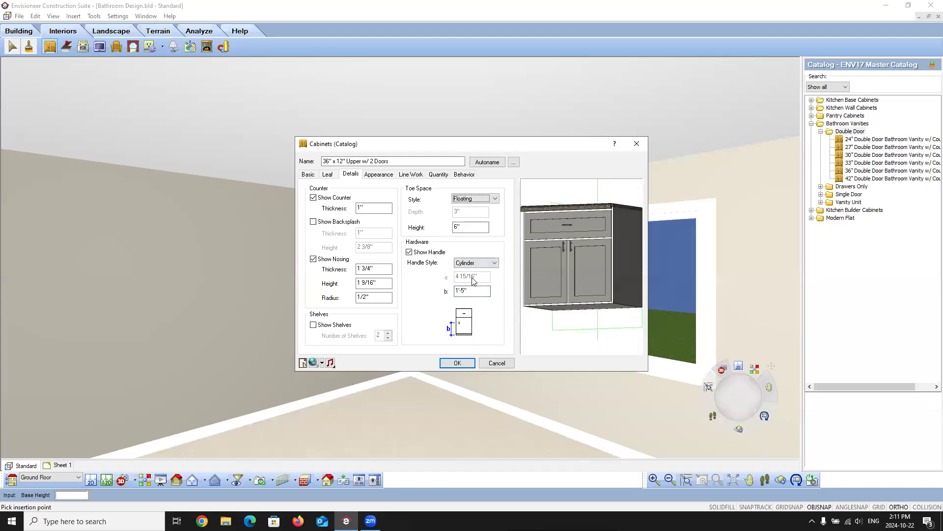
# - Lower the door handle height (b) to 1'-4" and check the handles in the preview
pyautogui.click(464, 290)
pyautogui.press('BackSpace')
pyautogui.write('4')
pyautogui.press('Tab')
pyautogui.moveTo(573, 264)
pyautogui.mouseDown()
pyautogui.moveTo(585, 269)
pyautogui.moveTo(568, 268)
pyautogui.mouseUp()
# - Set the door handle height (b) to 1'-3 1/2"
pyautogui.click(464, 290)
pyautogui.press('BackSpace')
pyautogui.write('3.5')
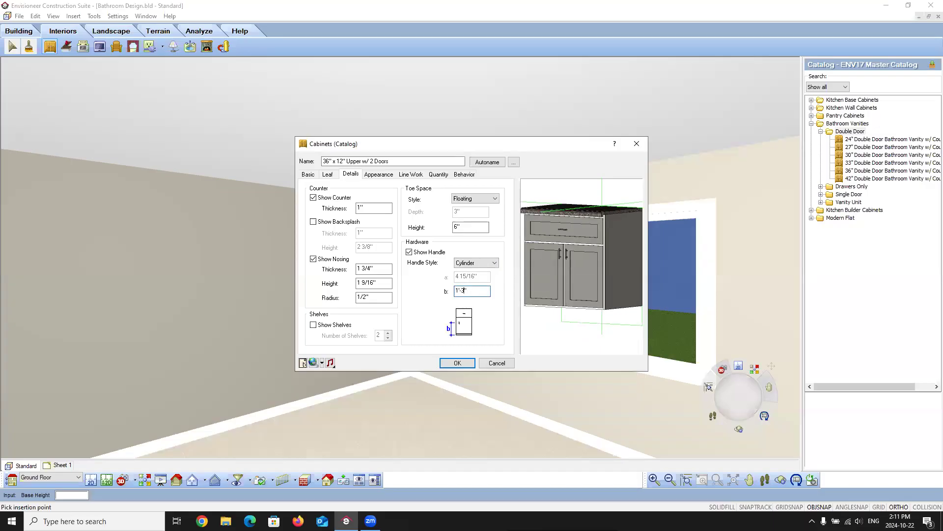
pyautogui.press('Tab')
pyautogui.moveTo(550, 269); pyautogui.dragTo(565, 271)
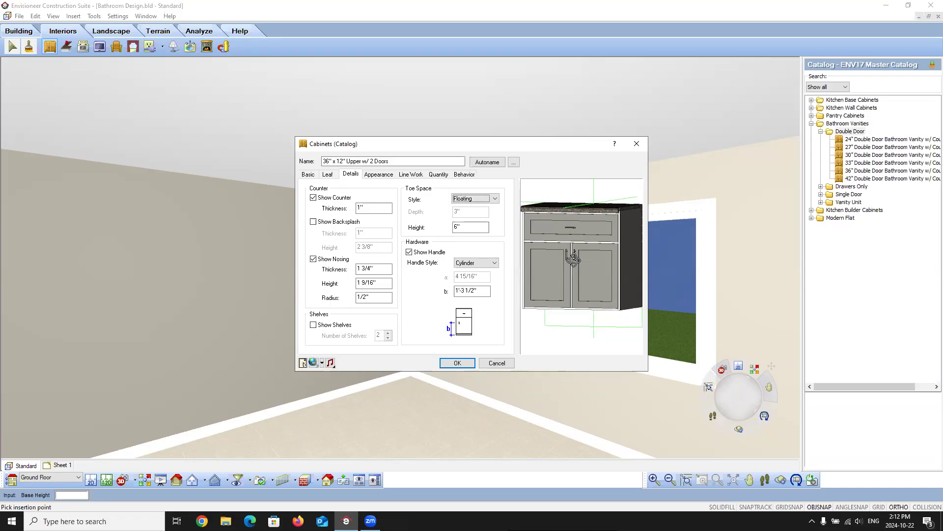
# - Change the cabinet's handle material to Matte Black and check the handles in the preview
pyautogui.click(372, 177)
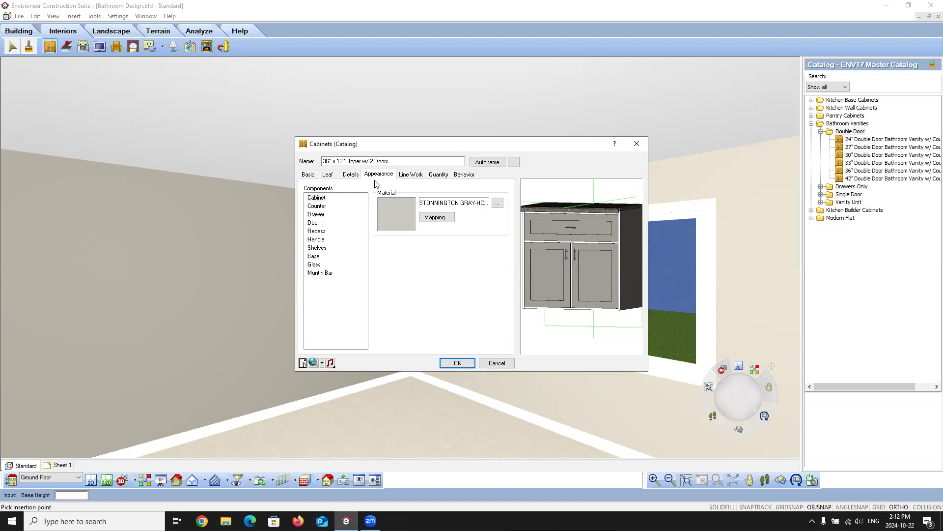
pyautogui.click(320, 205)
pyautogui.moveTo(597, 246); pyautogui.dragTo(581, 251)
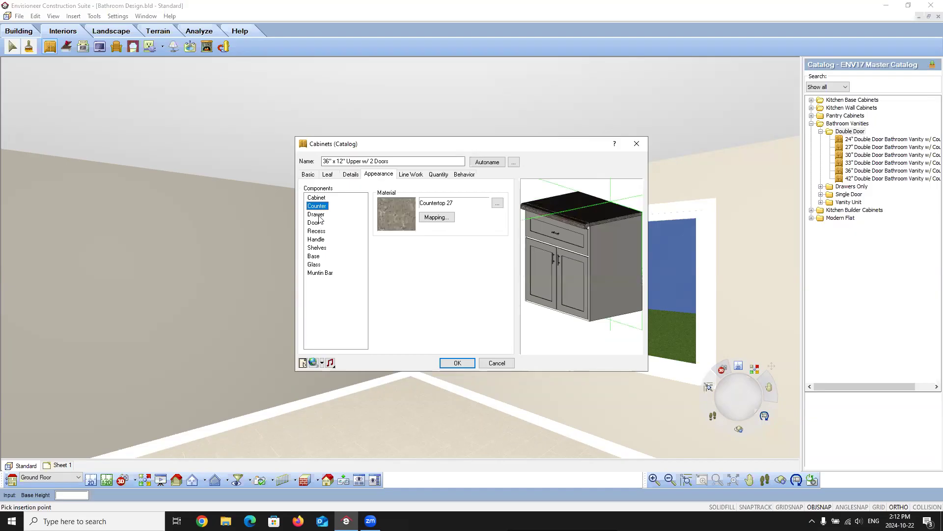
pyautogui.click(316, 239)
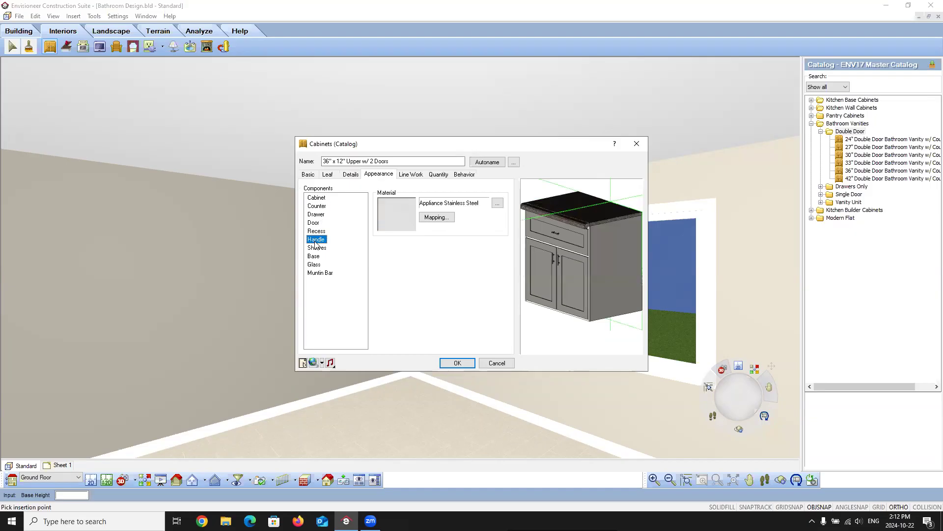
pyautogui.click(388, 225)
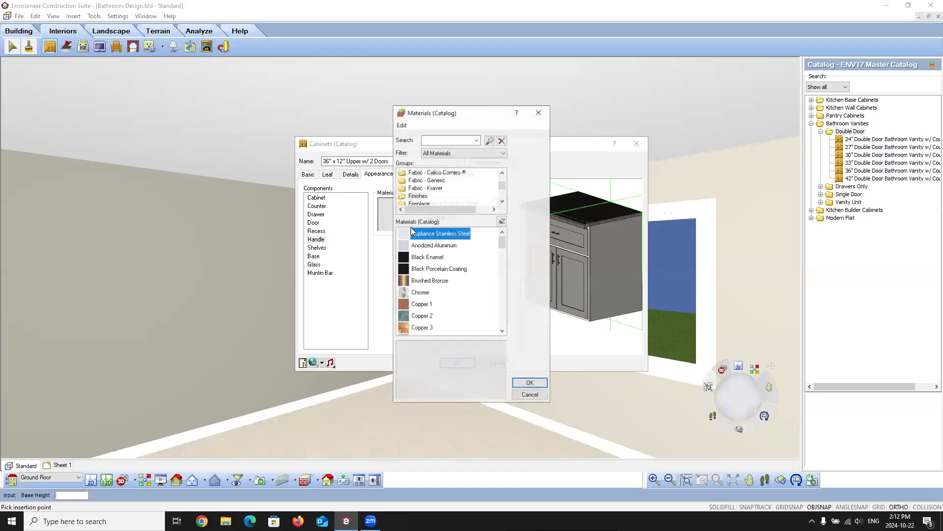
pyautogui.scroll(-20, 437, 255)
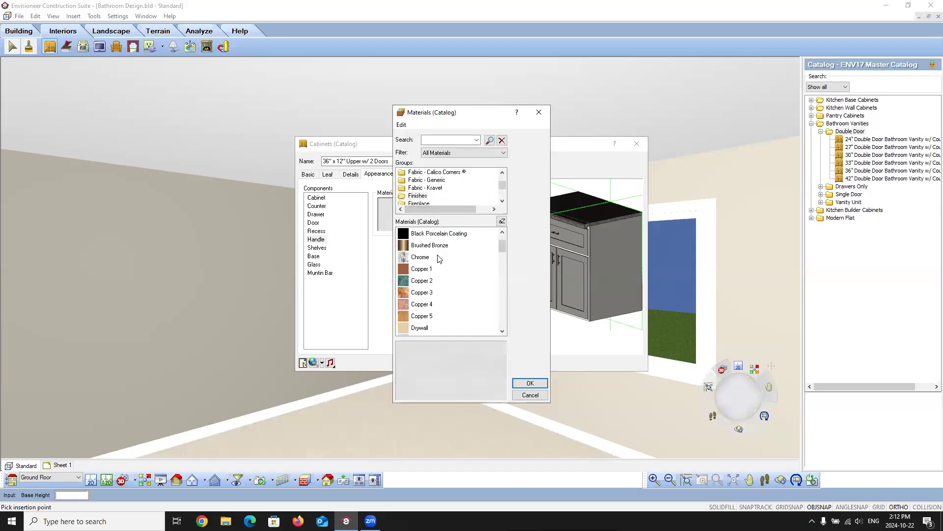
pyautogui.click(426, 327)
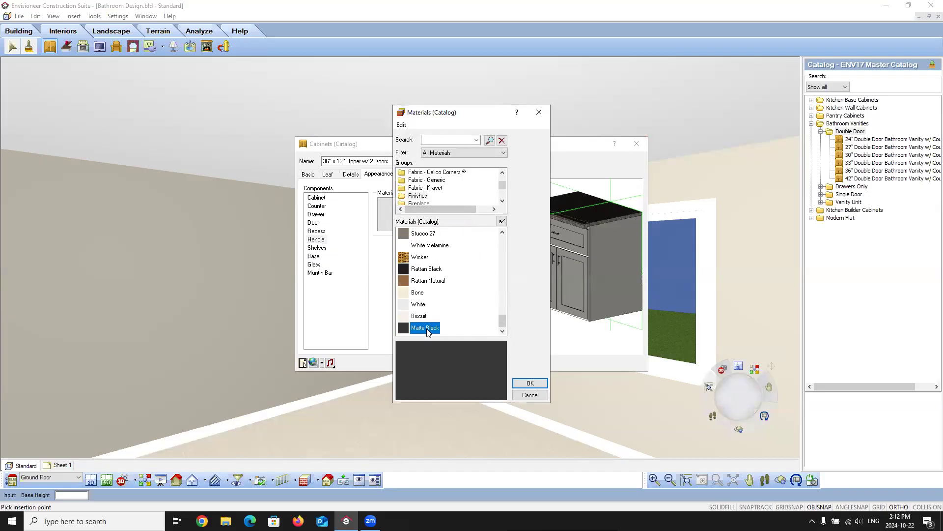
pyautogui.click(529, 384)
pyautogui.moveTo(547, 307)
pyautogui.mouseDown()
pyautogui.moveTo(580, 275)
pyautogui.moveTo(551, 305)
pyautogui.moveTo(541, 302)
pyautogui.moveTo(550, 282)
pyautogui.moveTo(543, 300)
pyautogui.mouseUp()
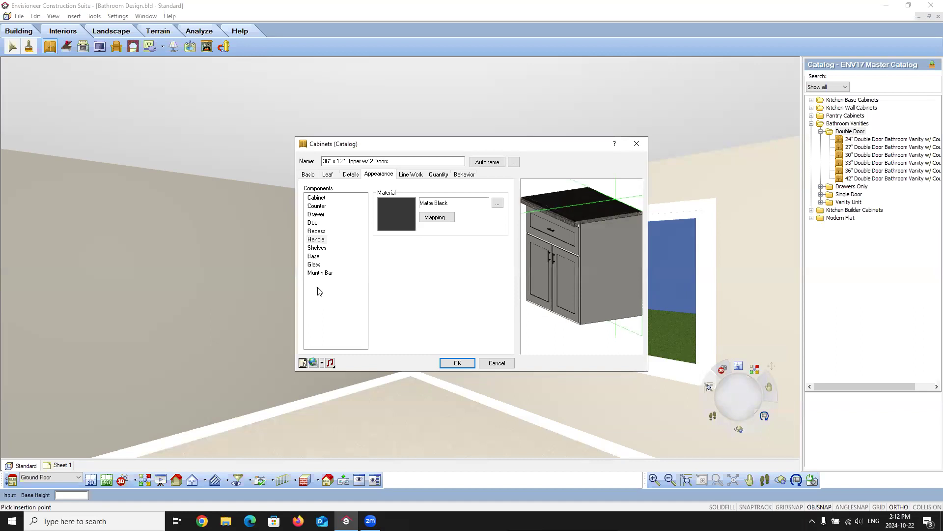
pyautogui.moveTo(581, 230); pyautogui.dragTo(563, 244)
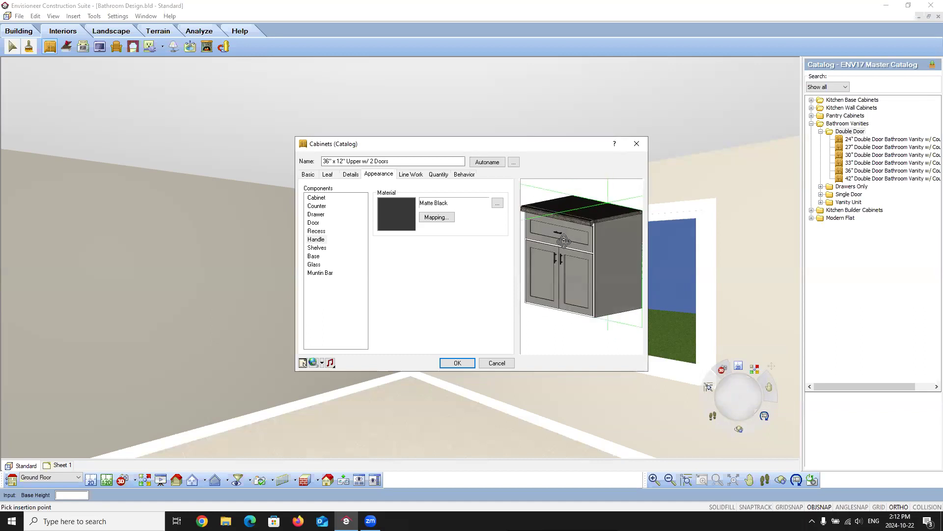
# - Examine the line work settings of the cabinet's components and the cabinet's quantity details
pyautogui.click(414, 175)
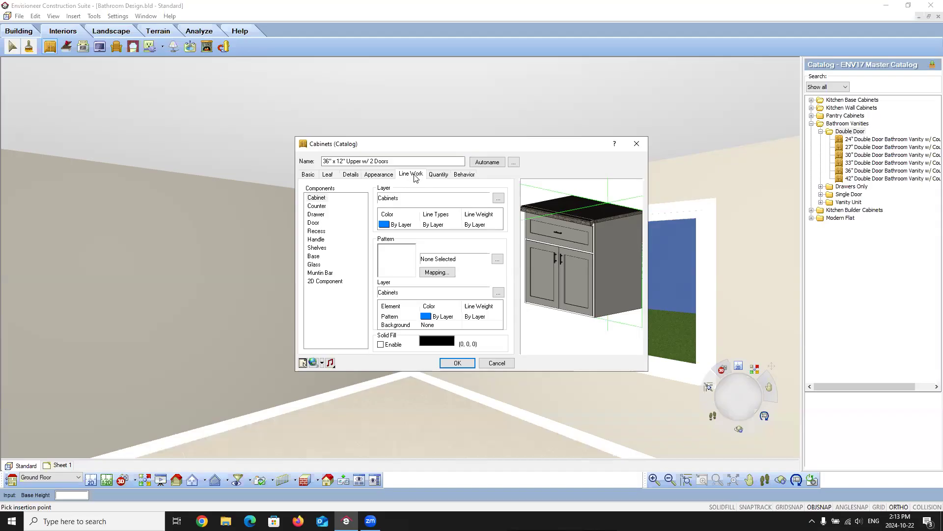
pyautogui.click(315, 222)
pyautogui.click(317, 232)
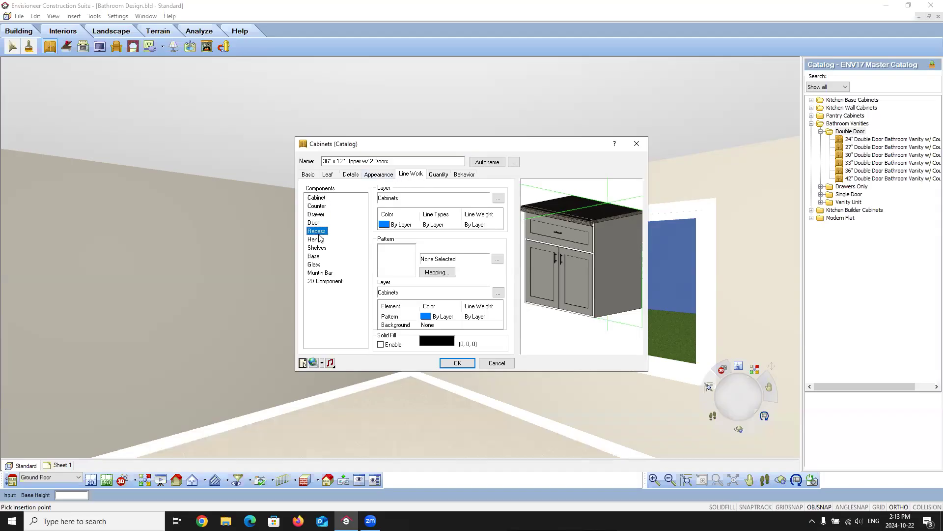
pyautogui.click(316, 197)
pyautogui.click(324, 283)
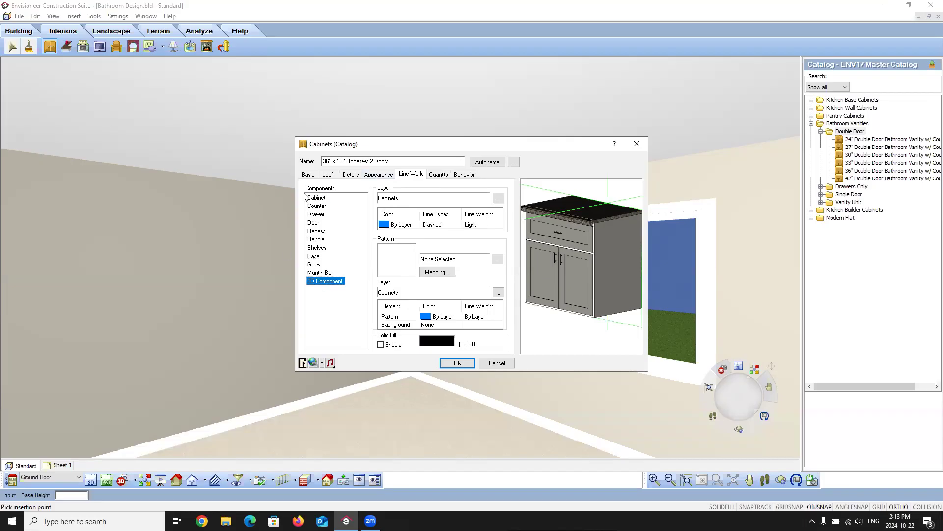
pyautogui.click(324, 200)
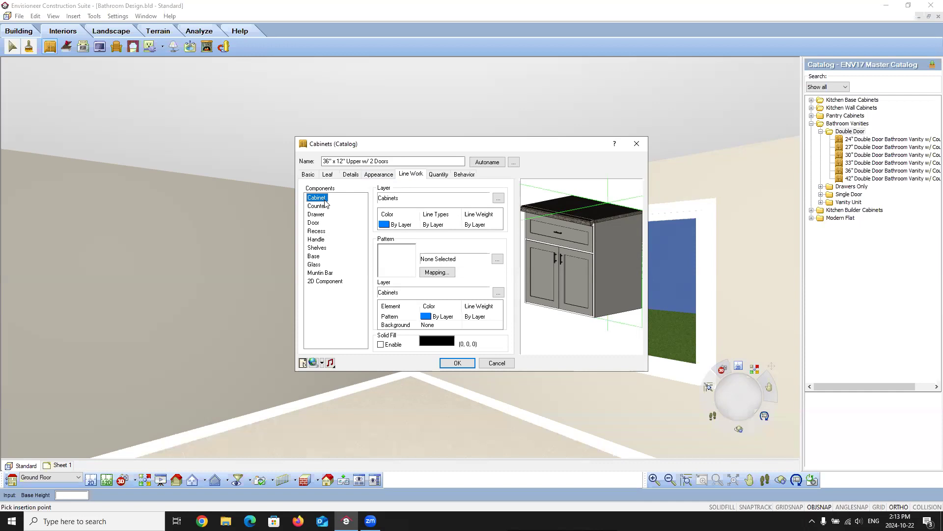
pyautogui.click(438, 174)
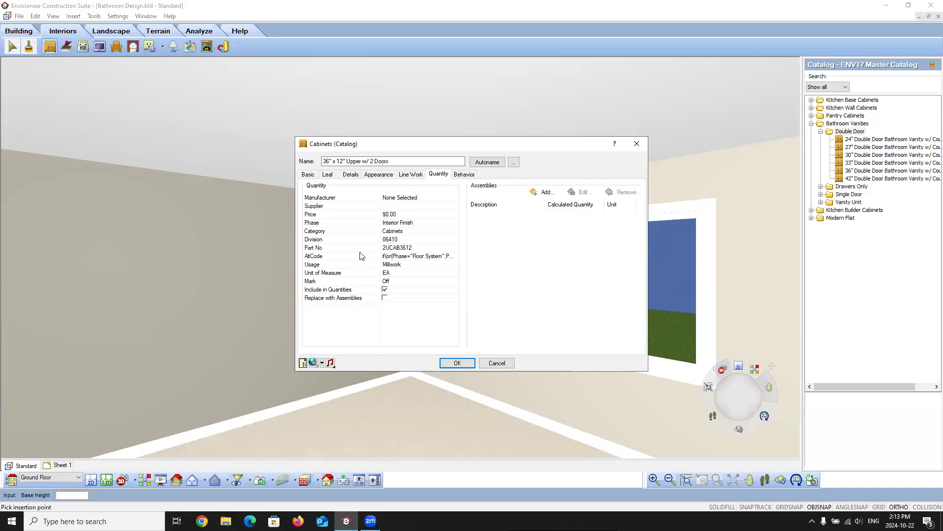
pyautogui.click(401, 248)
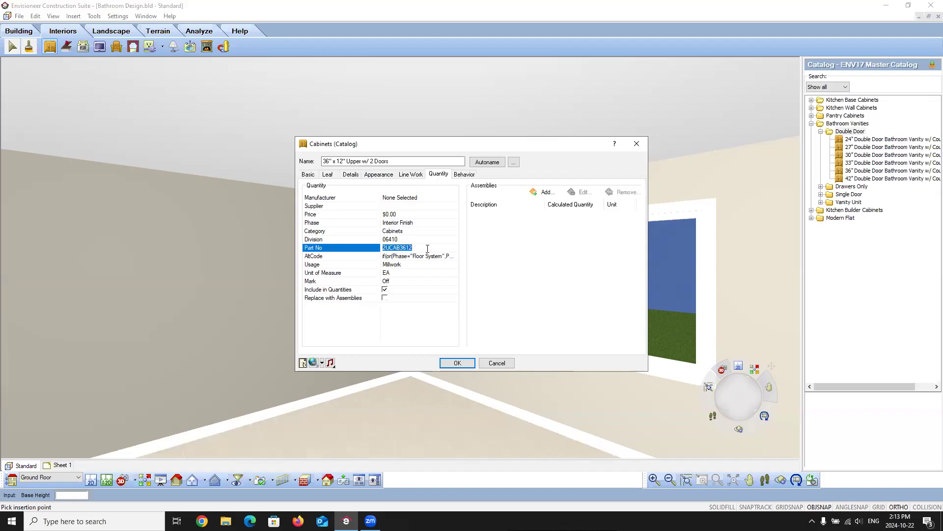
# - Set the cabinet's distance above the current location to 0", keep Back as its snap edge and check the preview
pyautogui.click(467, 175)
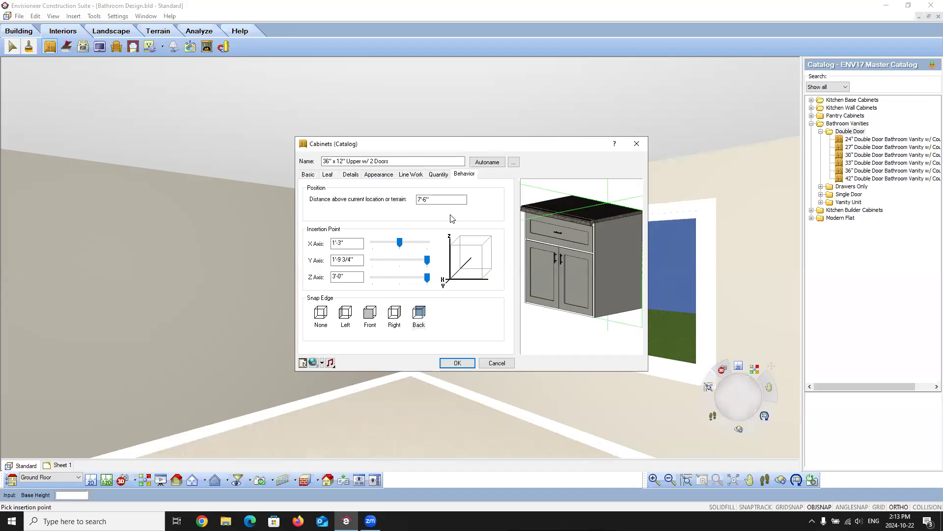
pyautogui.doubleClick(418, 200)
pyautogui.write('0')
pyautogui.press('Tab')
pyautogui.click(420, 313)
pyautogui.moveTo(545, 283); pyautogui.dragTo(547, 283)
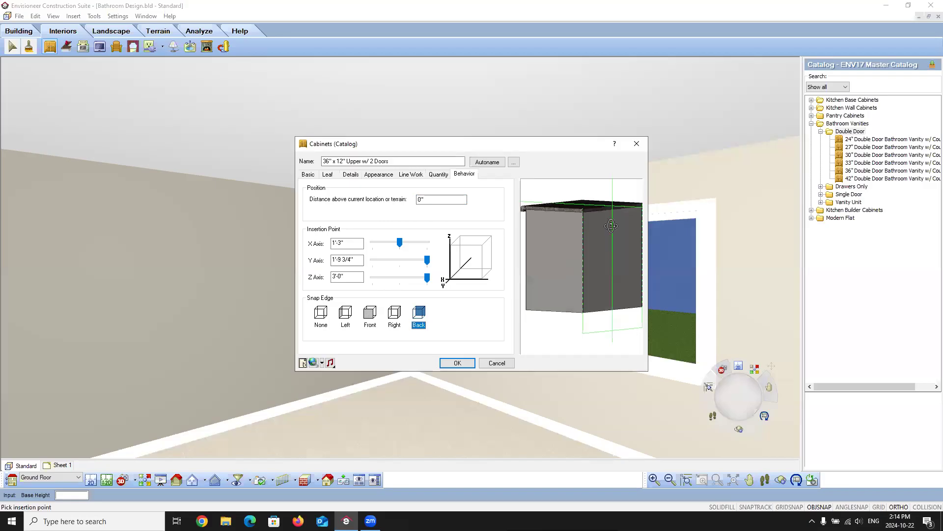
pyautogui.moveTo(571, 268); pyautogui.dragTo(602, 267)
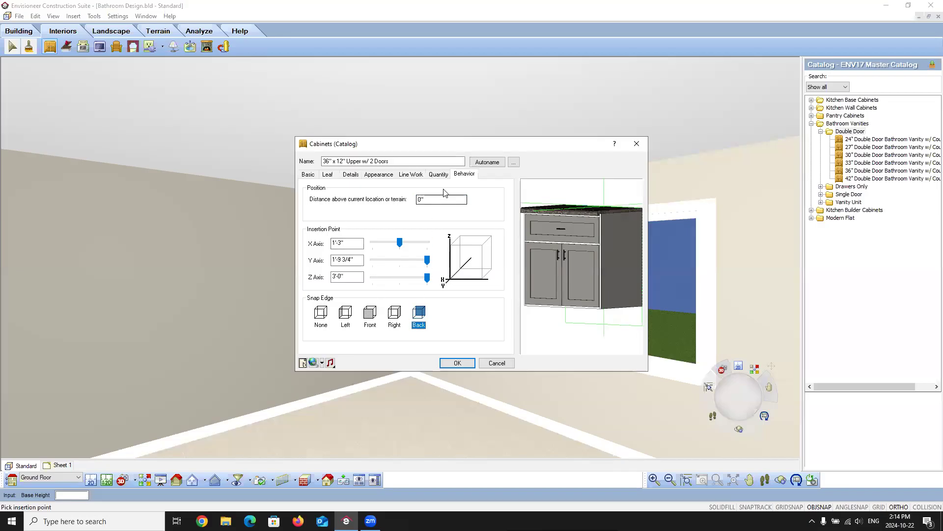
# - Rename the cabinet as 2'-6" X 3'-0" Base Vanity Cabinet and save it to the catalog without placing it
pyautogui.click(308, 175)
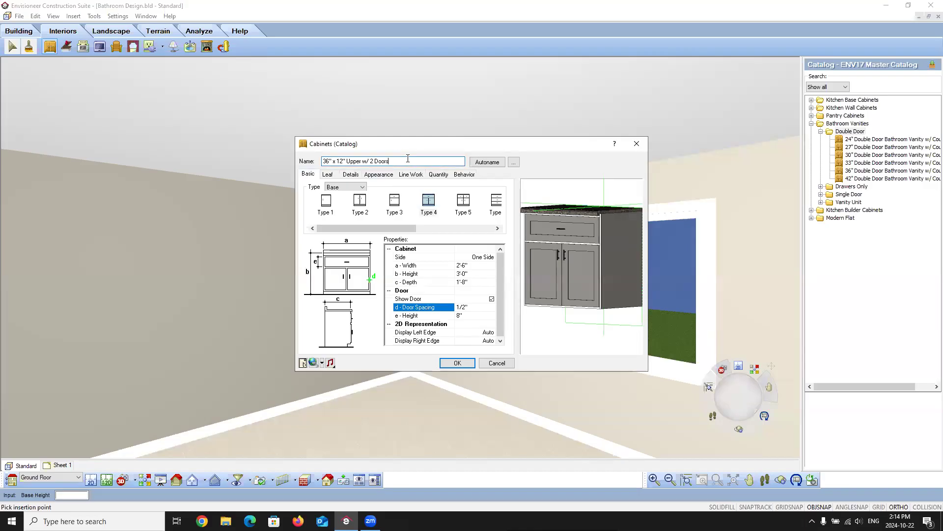
pyautogui.click(487, 162)
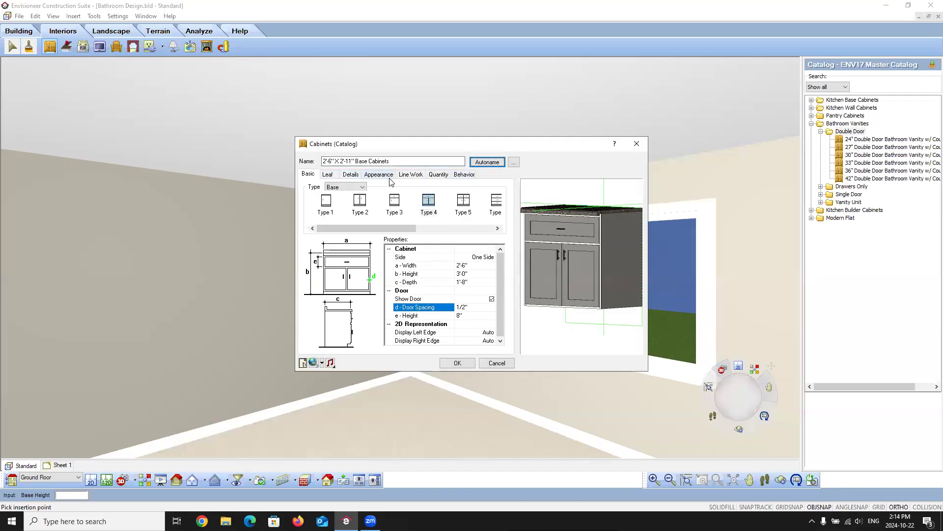
pyautogui.click(352, 161)
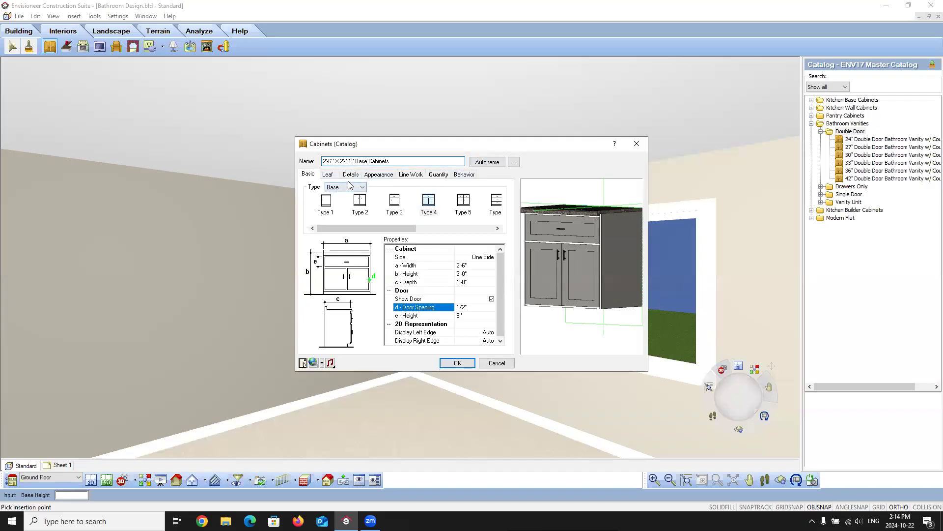
pyautogui.press('BackSpace')
pyautogui.press('BackSpace')
pyautogui.press('BackSpace')
pyautogui.press('BackSpace')
pyautogui.press('BackSpace')
pyautogui.write('3\'-0" Base Vanity')
pyautogui.click(458, 364)
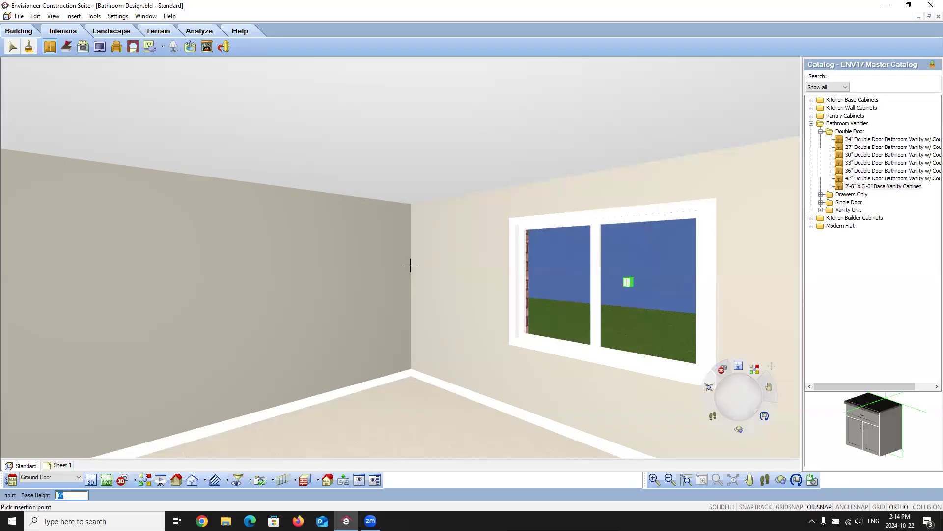
pyautogui.press('Escape')
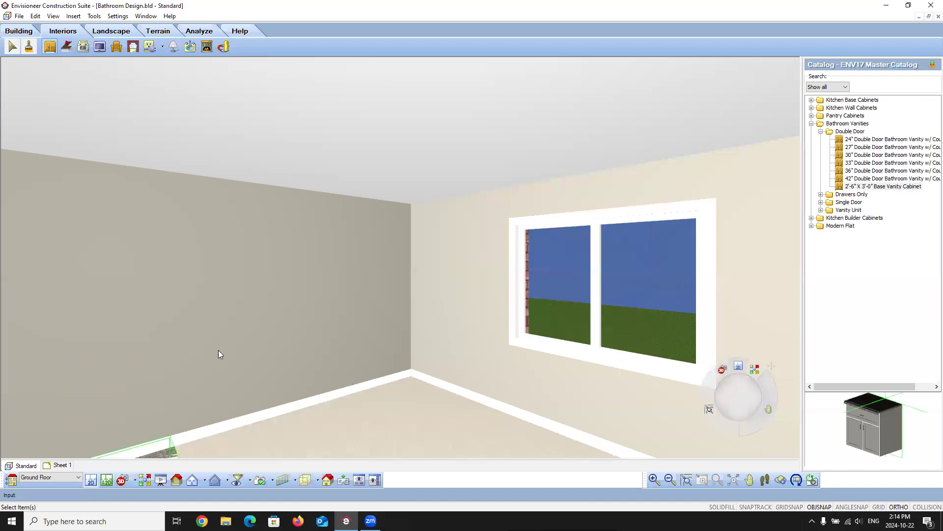
# - Place two of the 2'-6" X 3'-0" Base Vanity Cabinets side by side along the bathroom's upper wall in the 2D plan, starting at the left corner
pyautogui.scroll(-5, 339, 309)
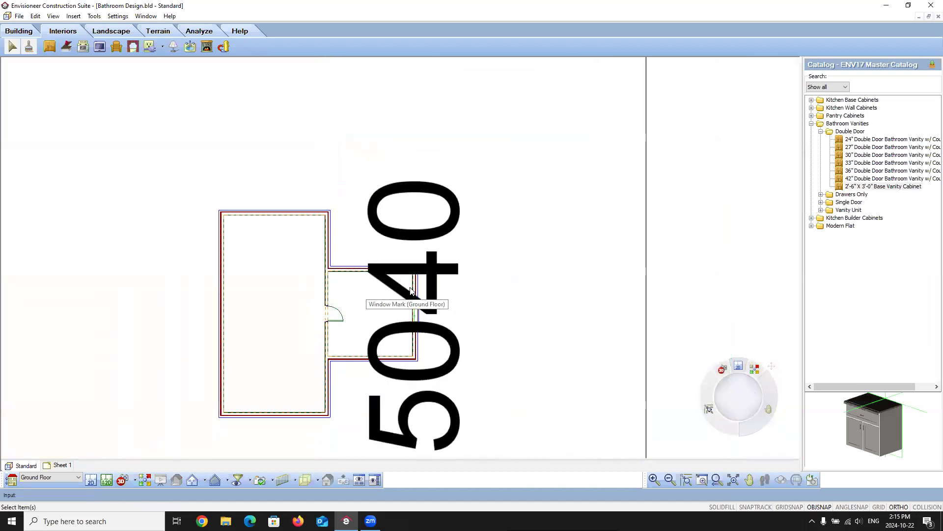
pyautogui.scroll(4, 362, 324)
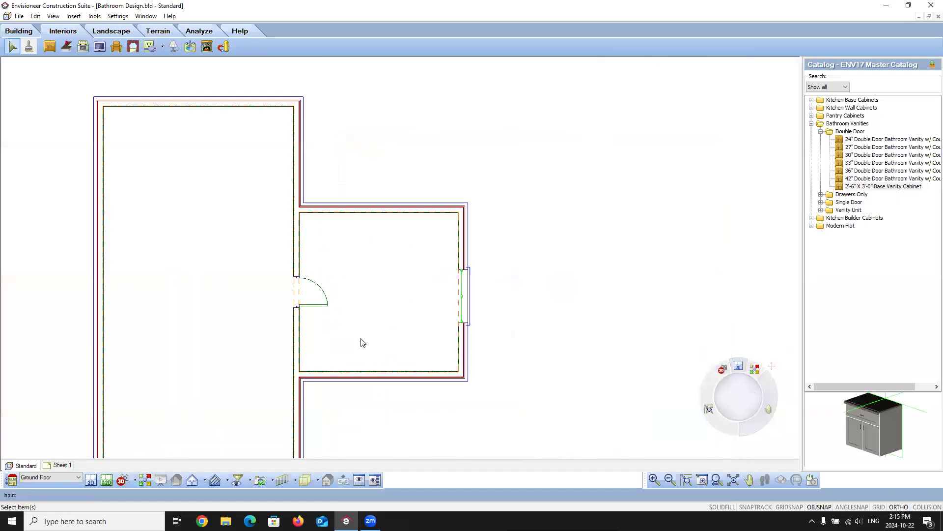
pyautogui.click(883, 186)
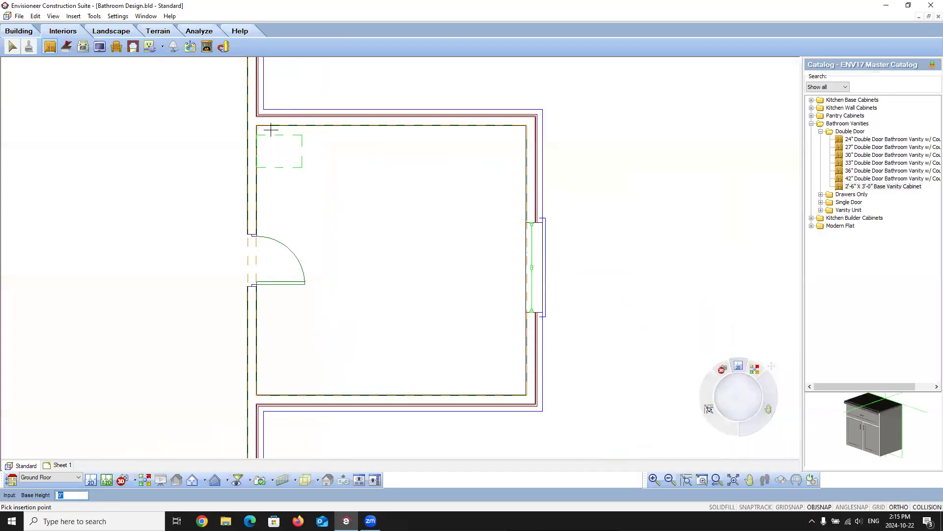
pyautogui.click(304, 128)
pyautogui.rightClick(330, 189)
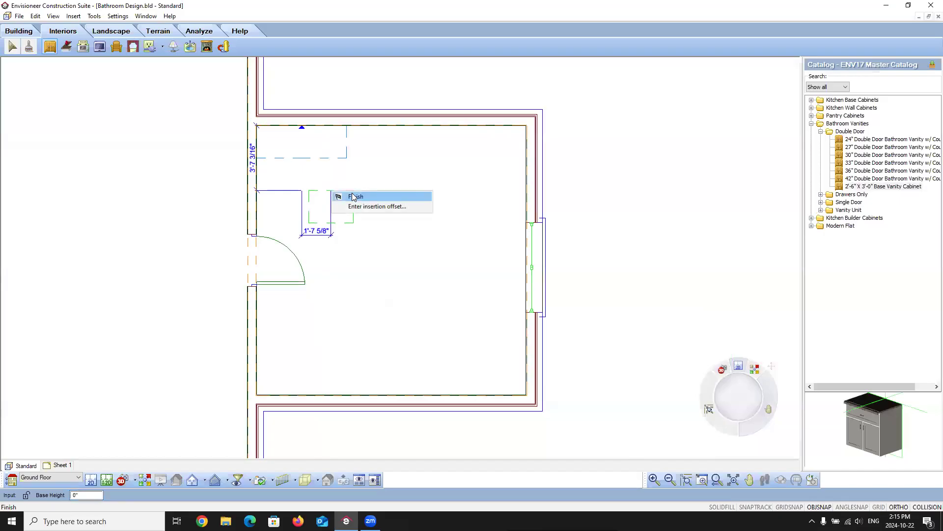
pyautogui.click(352, 196)
# - Show the Bathroom camera view and turn it toward the wall with the placed vanity cabinets
pyautogui.click(134, 480)
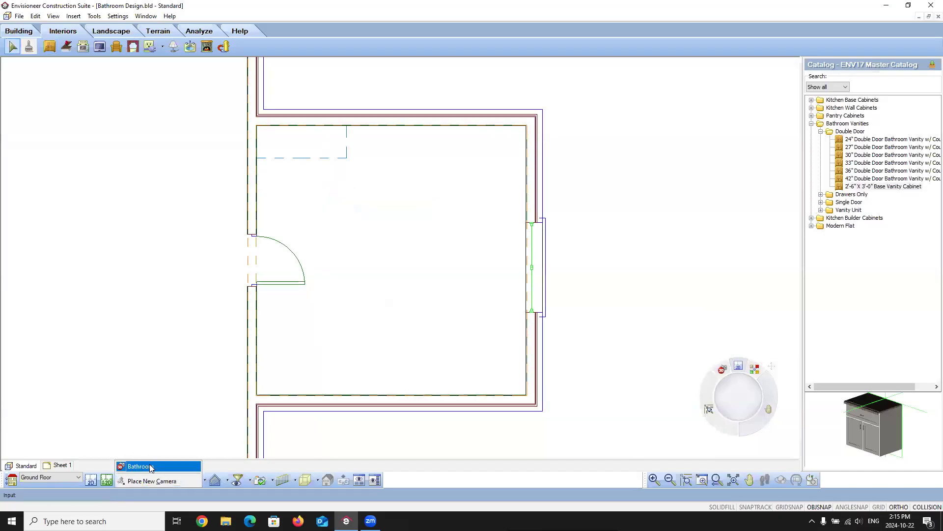
pyautogui.click(150, 468)
pyautogui.click(766, 481)
pyautogui.moveTo(513, 314); pyautogui.dragTo(454, 333)
pyautogui.rightClick(453, 333)
pyautogui.click(479, 334)
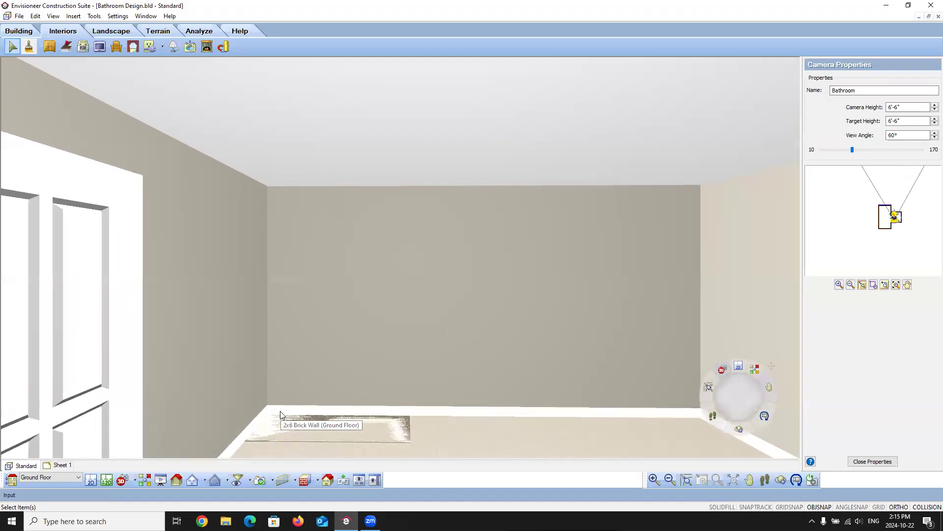
# - Check the insertion point properties of both placed vanity cabinets and delete the cabinets from the bathroom
pyautogui.click(279, 437)
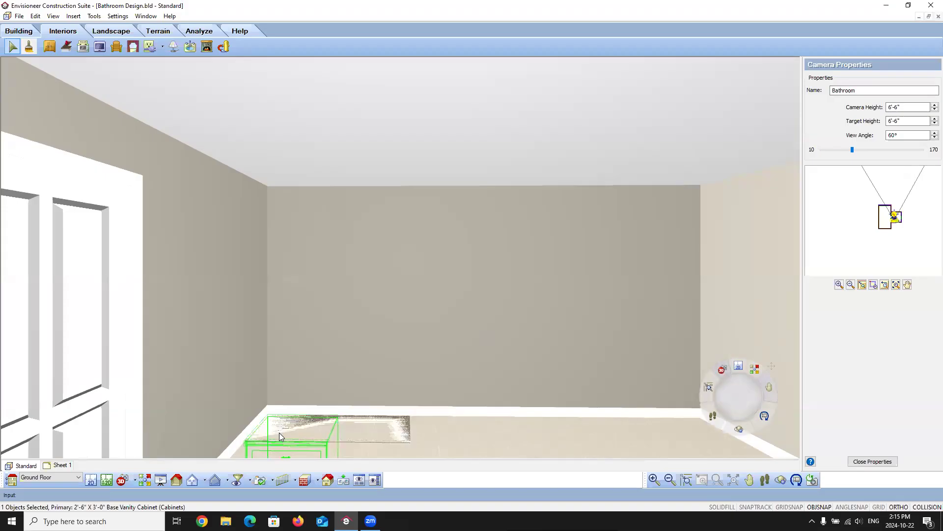
pyautogui.rightClick(285, 248)
pyautogui.click(305, 272)
pyautogui.rightClick(285, 416)
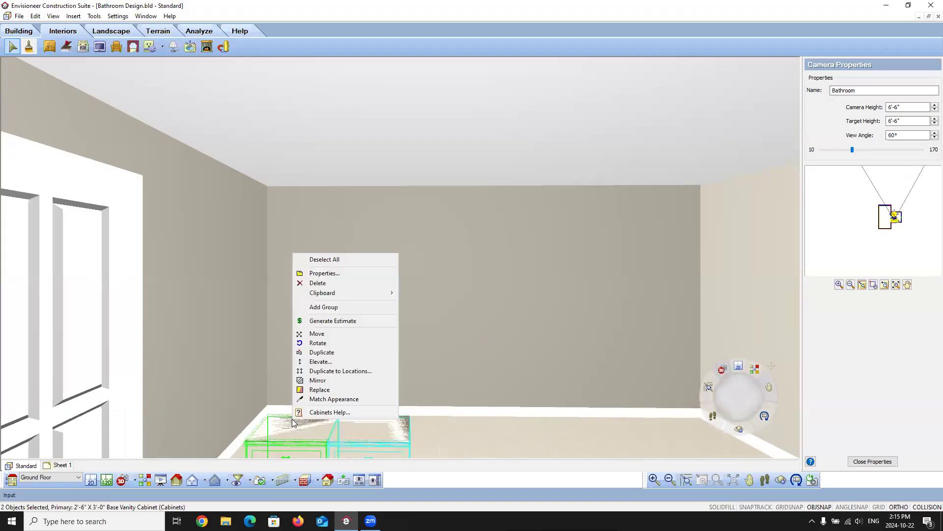
pyautogui.click(326, 272)
pyautogui.click(464, 176)
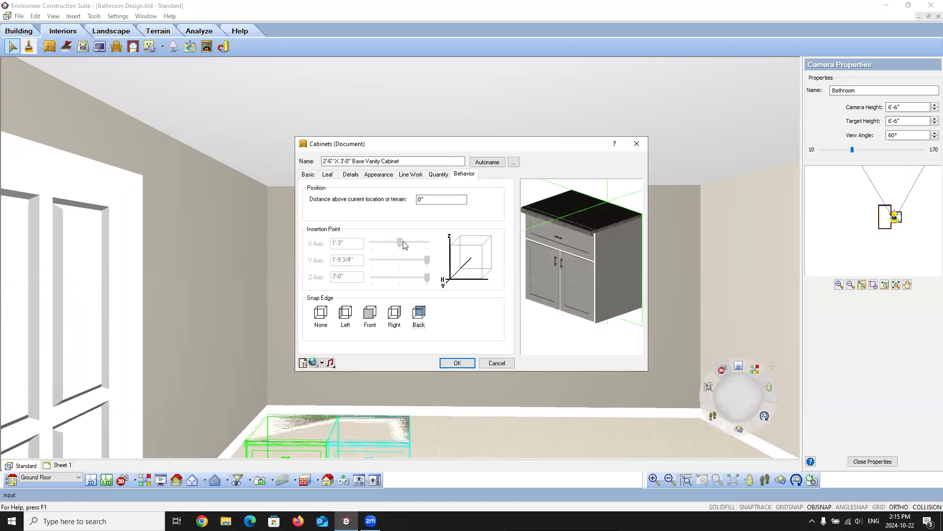
pyautogui.click(497, 362)
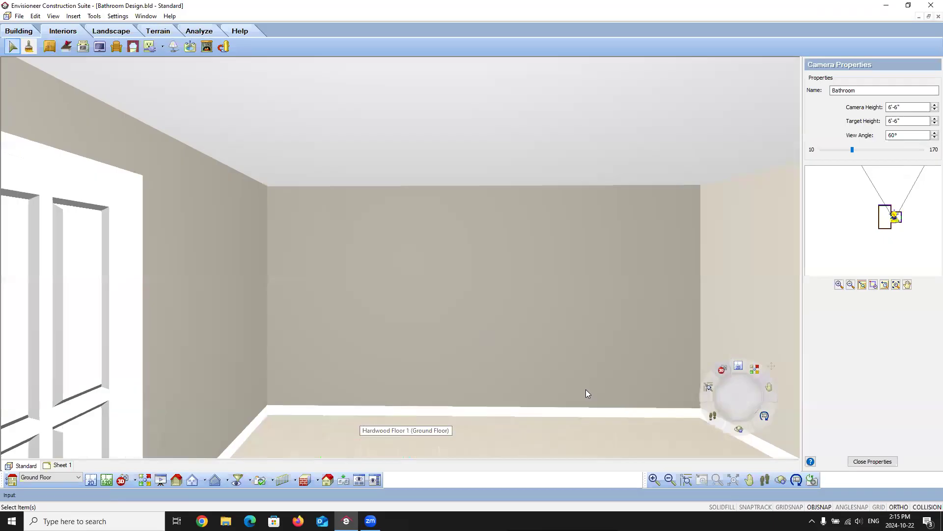
# - Correct the insertion point of the 2'-6" X 3'-0" Base Vanity Cabinet in the catalog, setting X Axis to 1'-3" and Z Axis to 0"
pyautogui.click(872, 462)
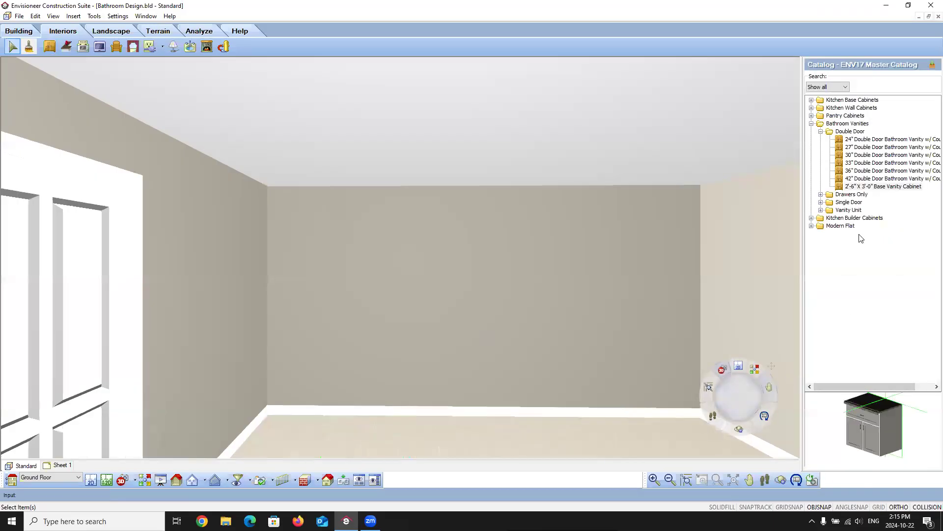
pyautogui.doubleClick(870, 187)
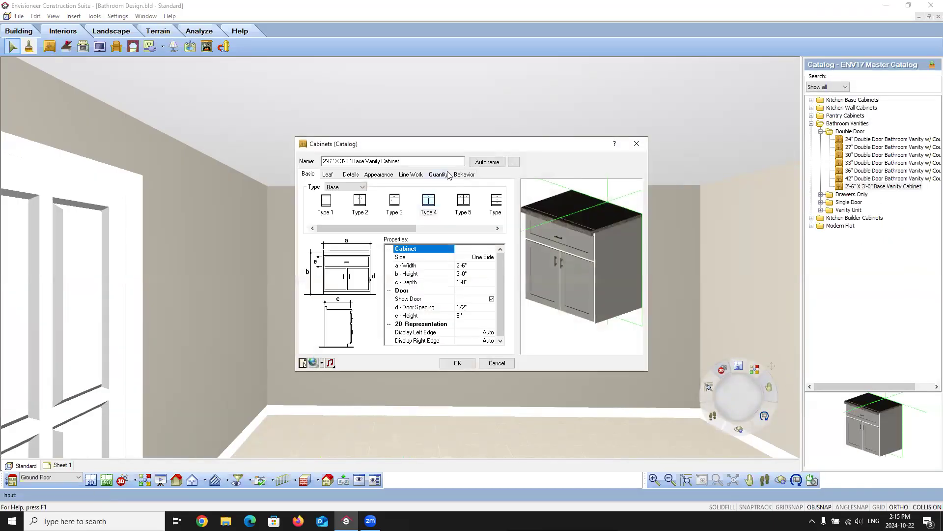
pyautogui.click(464, 174)
pyautogui.moveTo(398, 242)
pyautogui.mouseDown()
pyautogui.moveTo(354, 242)
pyautogui.moveTo(398, 256)
pyautogui.mouseUp()
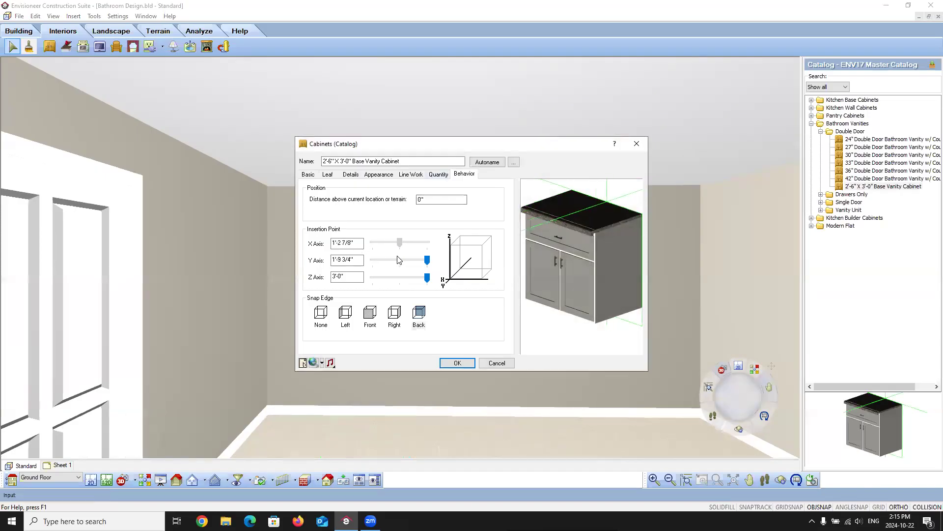
pyautogui.moveTo(427, 277); pyautogui.dragTo(346, 289)
pyautogui.moveTo(354, 243); pyautogui.dragTo(310, 252)
pyautogui.write("1'3")
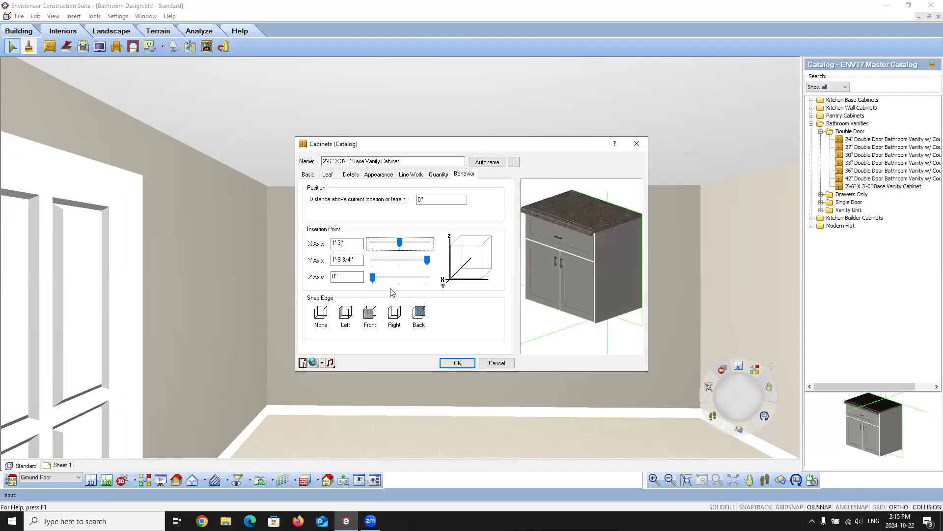
pyautogui.click(457, 363)
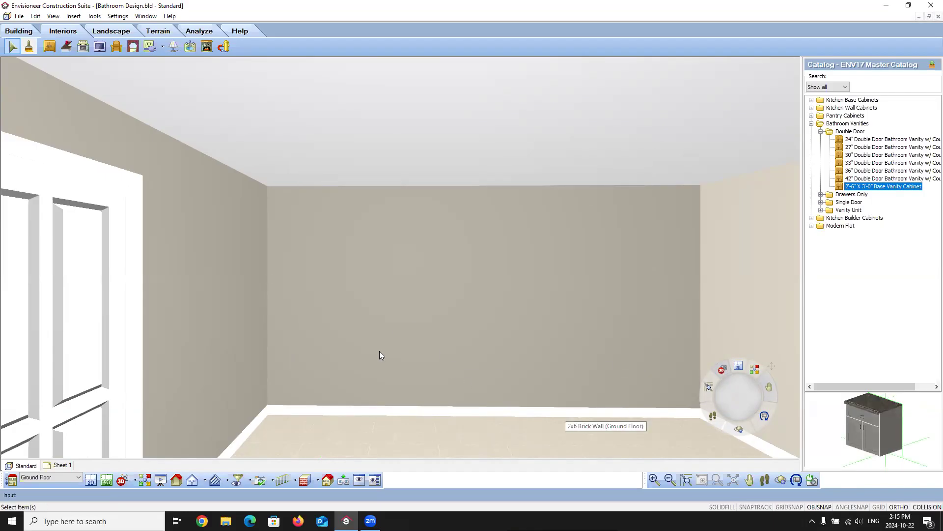
# - Place two 2'-6" X 3'-0" Base Vanity Cabinets side by side along the bathroom's back wall in 3D, starting at the left corner
pyautogui.click(883, 187)
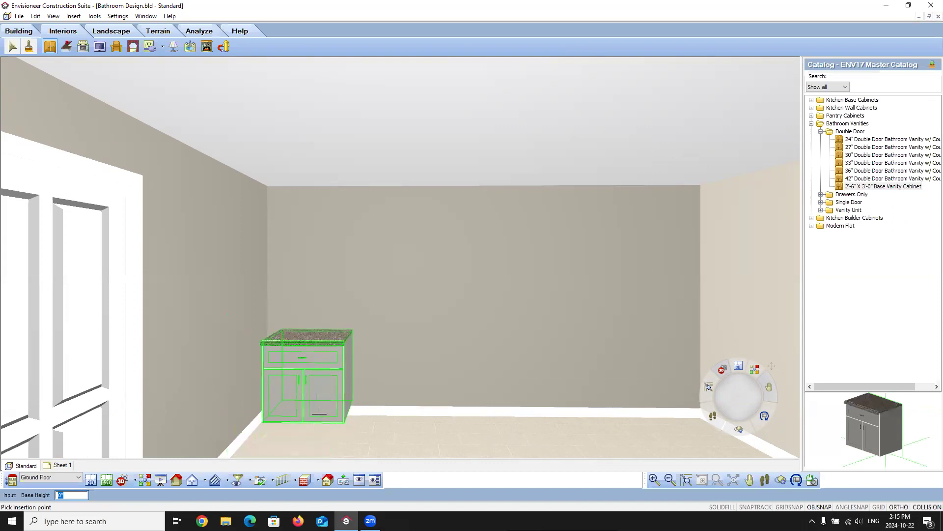
pyautogui.click(300, 407)
pyautogui.click(362, 407)
pyautogui.rightClick(444, 406)
pyautogui.click(466, 411)
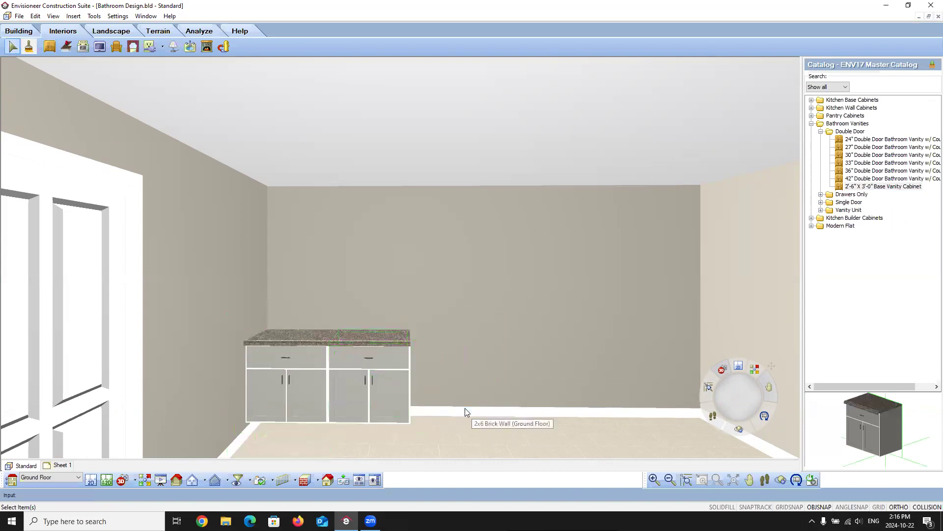
# - Display the 3D view as Rendered Outline and inspect the fronts and countertops of the two placed vanity cabinets
pyautogui.click(318, 480)
pyautogui.click(337, 470)
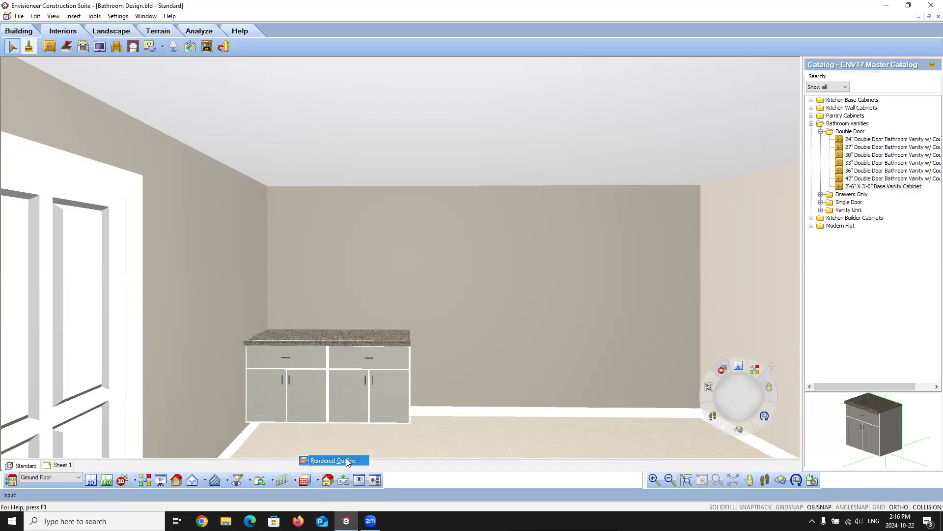
pyautogui.scroll(-5, 536, 369)
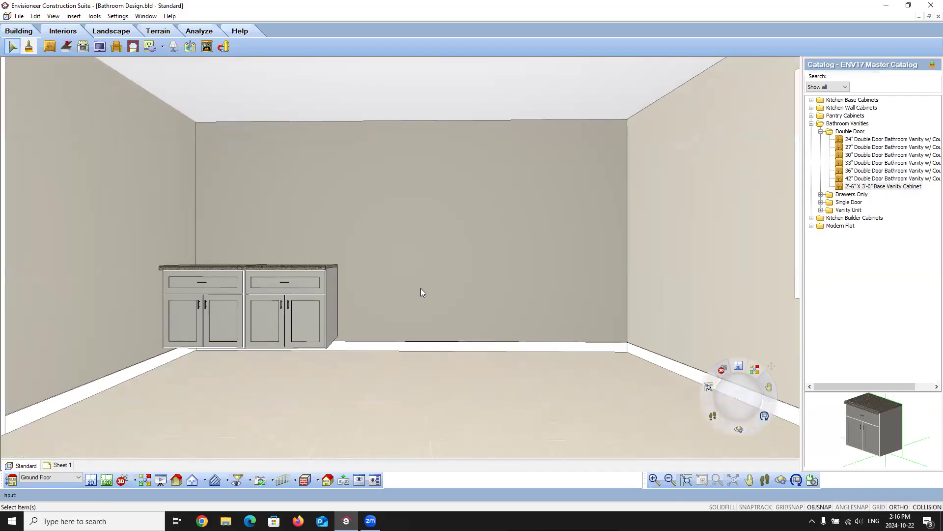
pyautogui.scroll(-5, 374, 253)
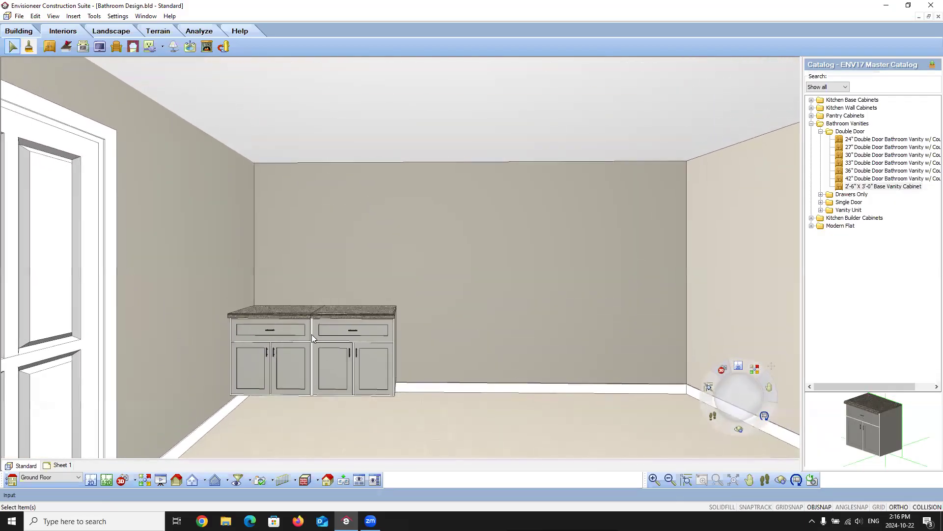
pyautogui.rightClick(311, 337)
pyautogui.click(353, 344)
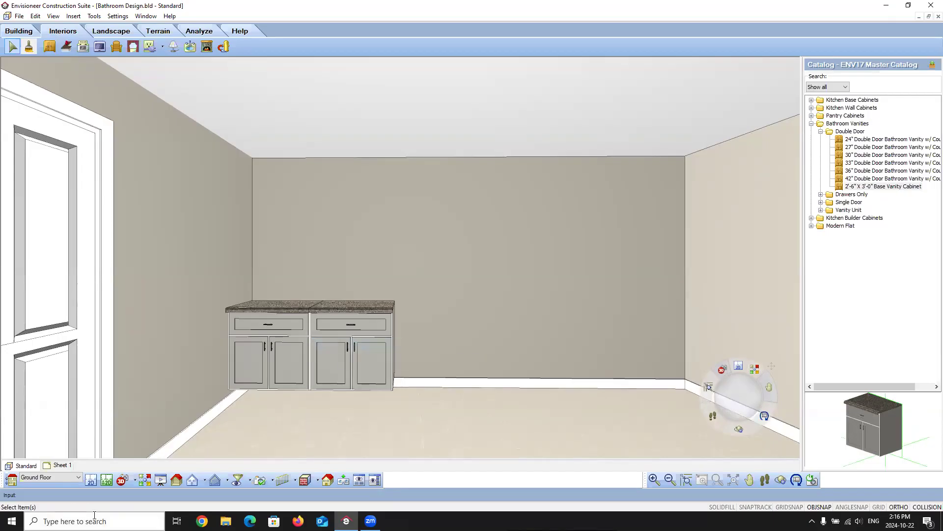
# - Examine the vanity cabinets' position and insertion point against the bathroom's upper wall in the 2D plan
pyautogui.click(91, 485)
pyautogui.scroll(-2, 256, 258)
pyautogui.scroll(4, 298, 193)
pyautogui.click(292, 197)
pyautogui.scroll(2, 271, 171)
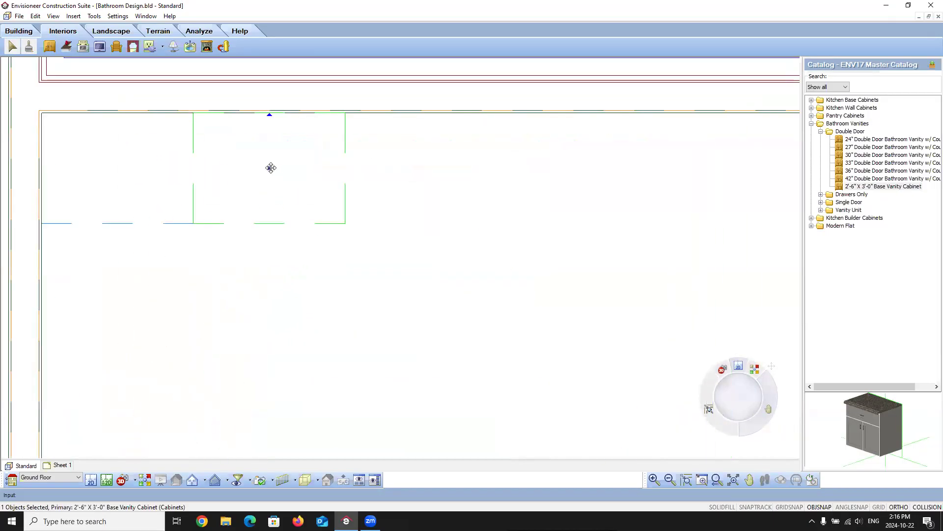
pyautogui.click(406, 294)
pyautogui.scroll(-3, 333, 320)
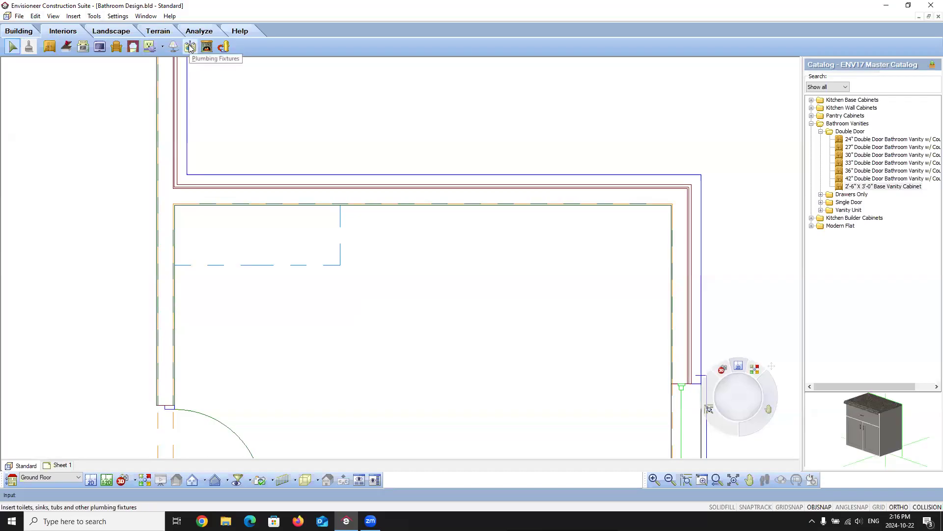
# - Start inserting plumbing fixtures and show the Showers group of the Bathroom catalog
pyautogui.click(74, 17)
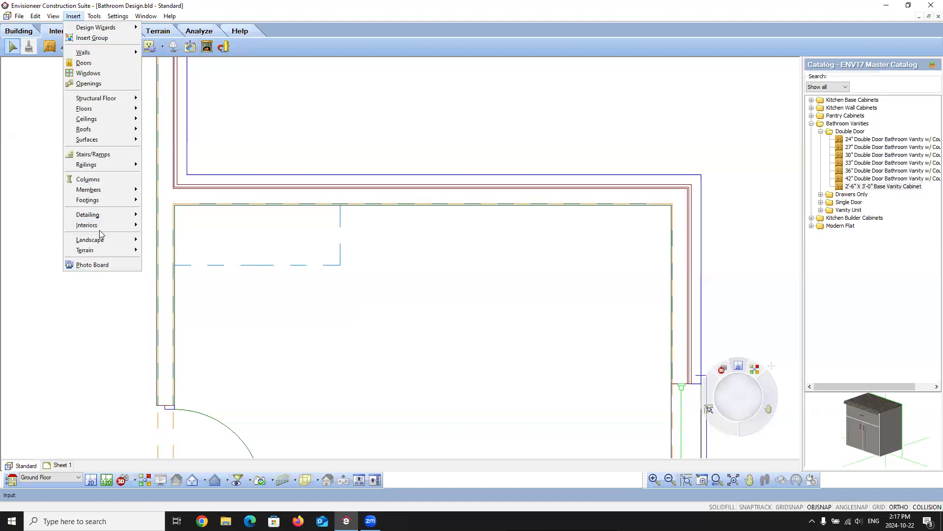
pyautogui.moveTo(132, 233)
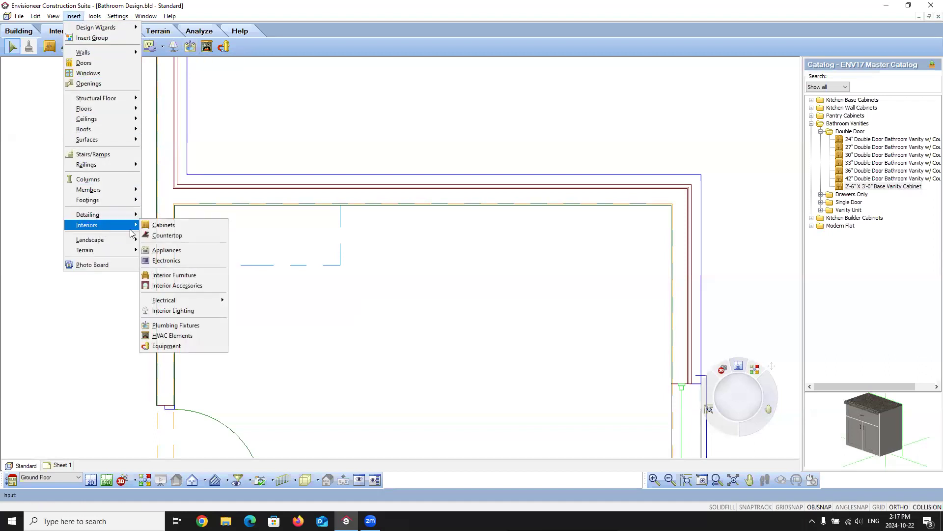
pyautogui.click(172, 325)
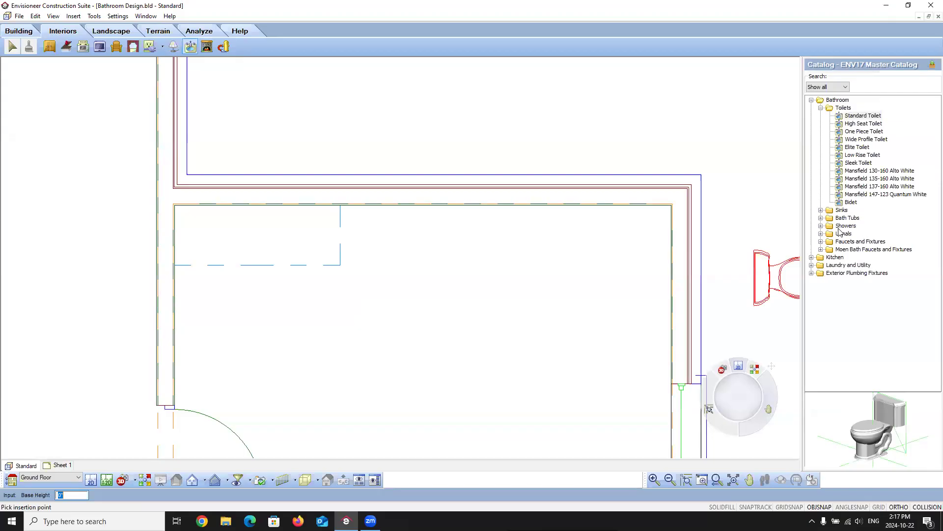
pyautogui.click(821, 227)
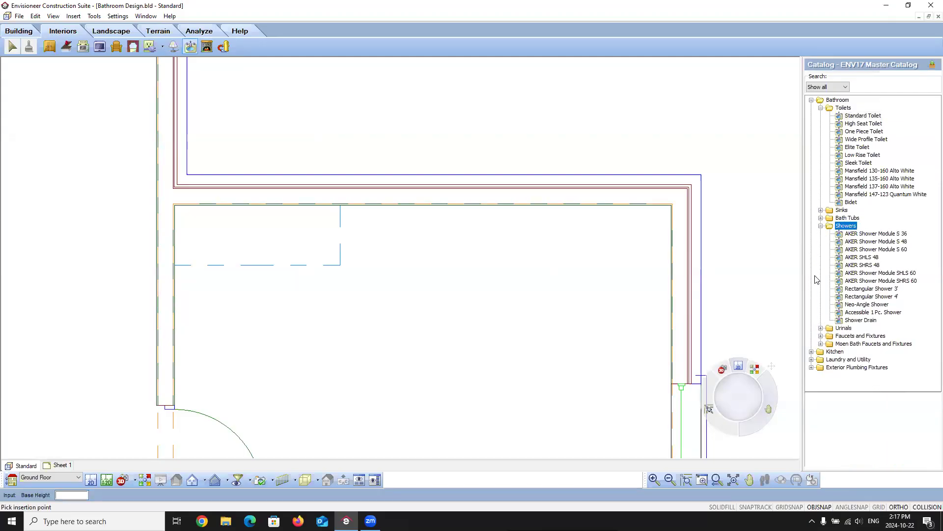
# - Preview the AKER shower models of different sizes in the bathroom's upper-right corner without placing them
pyautogui.click(872, 234)
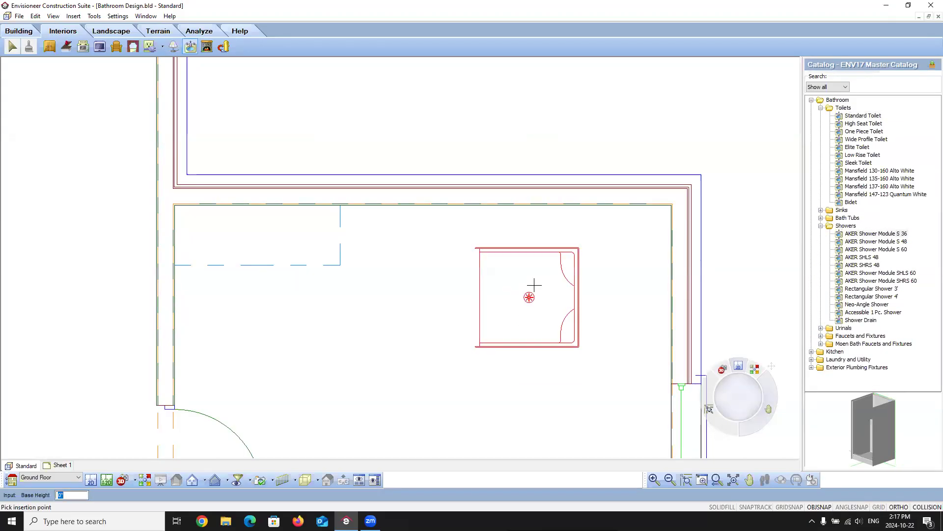
pyautogui.click(864, 248)
pyautogui.click(867, 235)
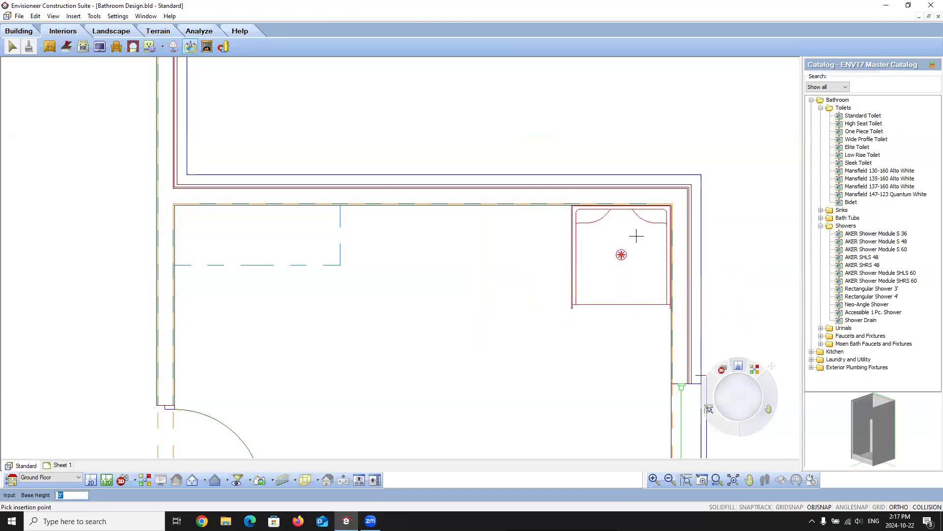
pyautogui.click(876, 241)
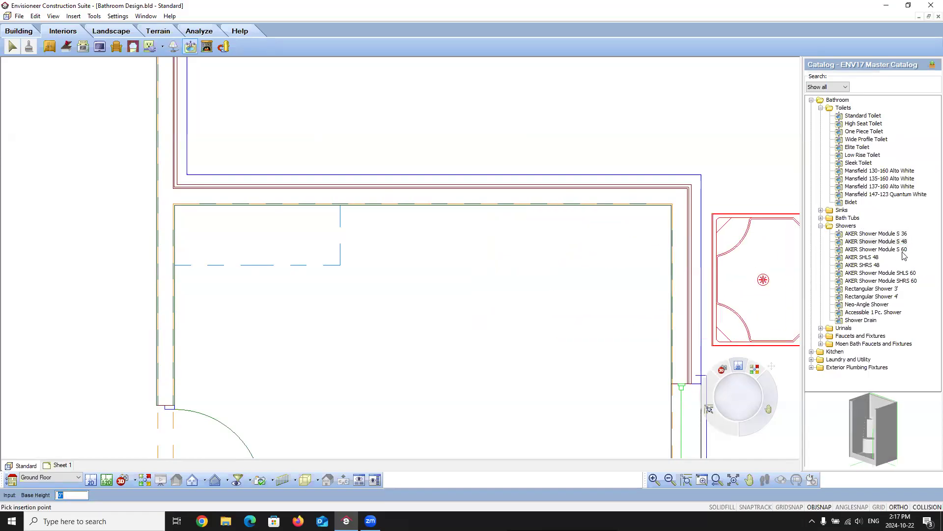
pyautogui.click(876, 250)
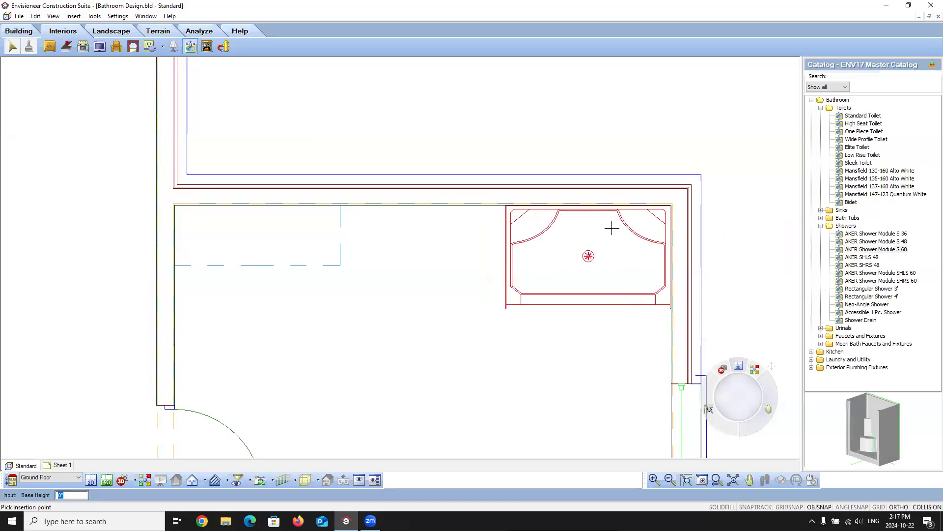
pyautogui.click(869, 257)
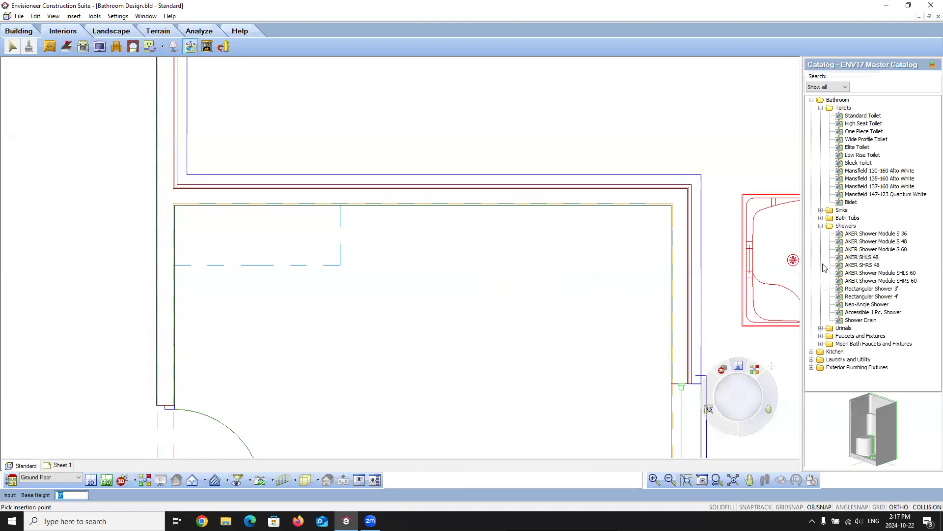
pyautogui.click(862, 265)
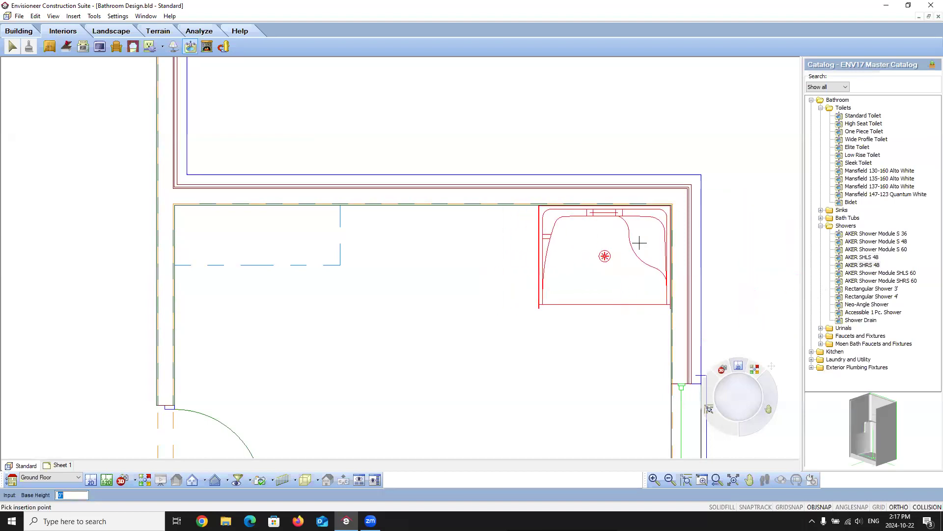
# - Try a 60-inch AKER shower module in the bathroom's upper-right corner, then delete it
pyautogui.click(875, 273)
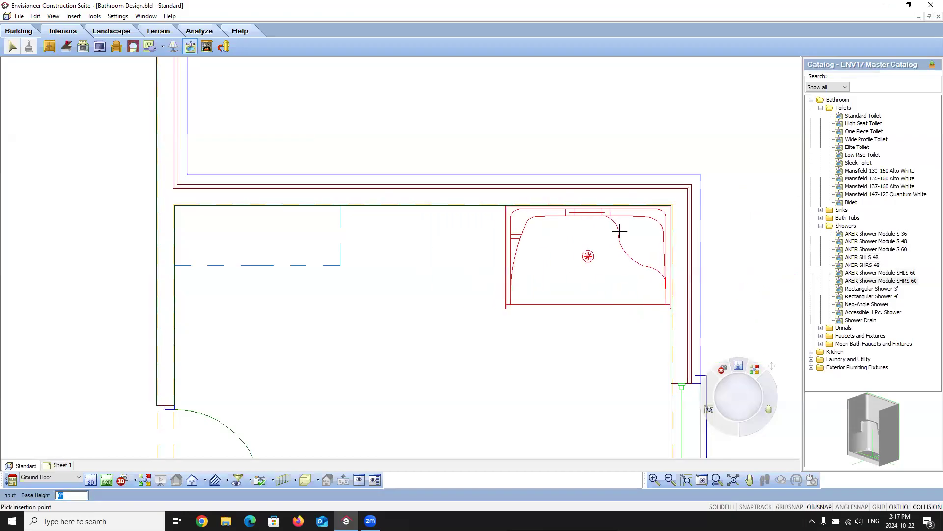
pyautogui.click(590, 255)
pyautogui.rightClick(553, 305)
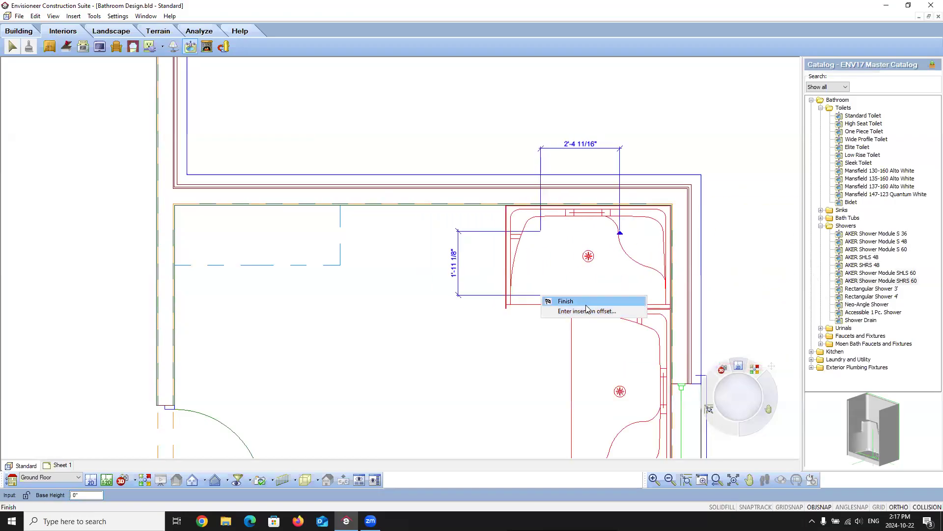
pyautogui.click(560, 301)
pyautogui.press('Delete')
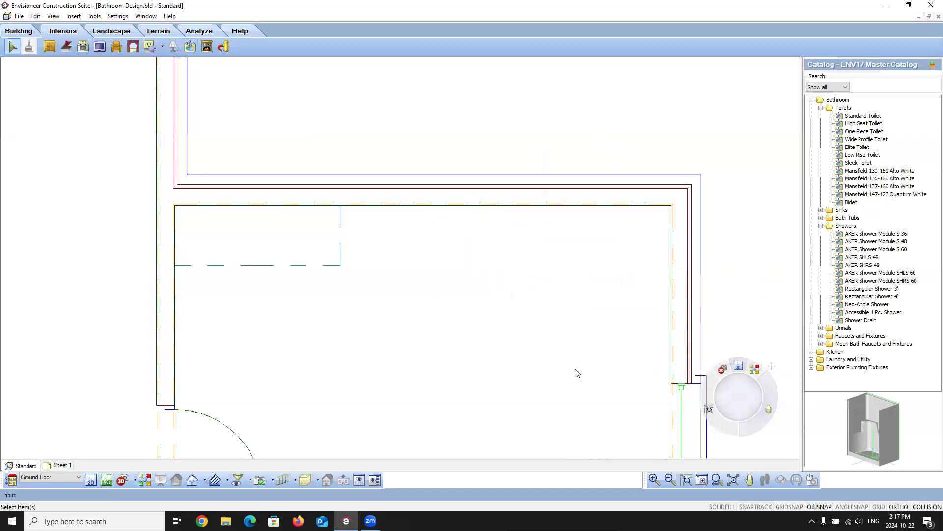
# - Compare the Rectangular Shower 3' and 4' models and place a Neo-Angle Shower in the bathroom's upper-right corner
pyautogui.click(871, 289)
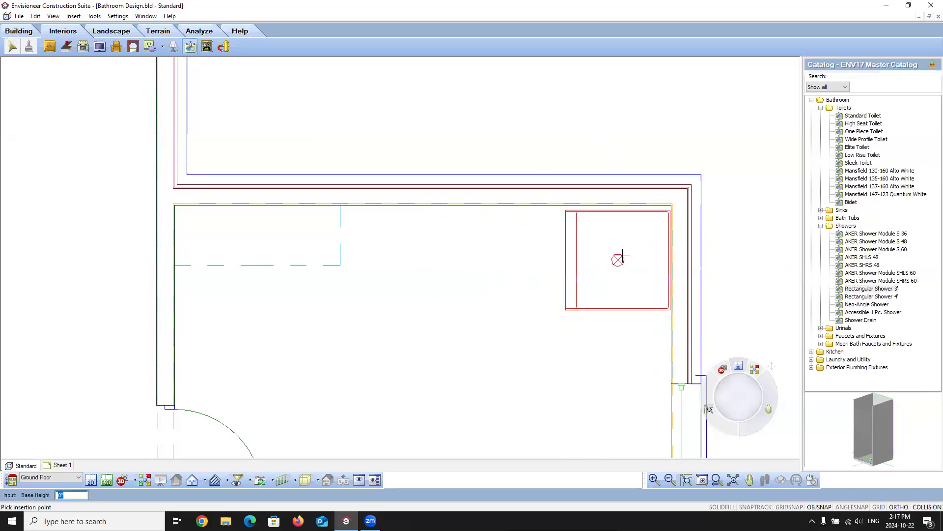
pyautogui.click(870, 297)
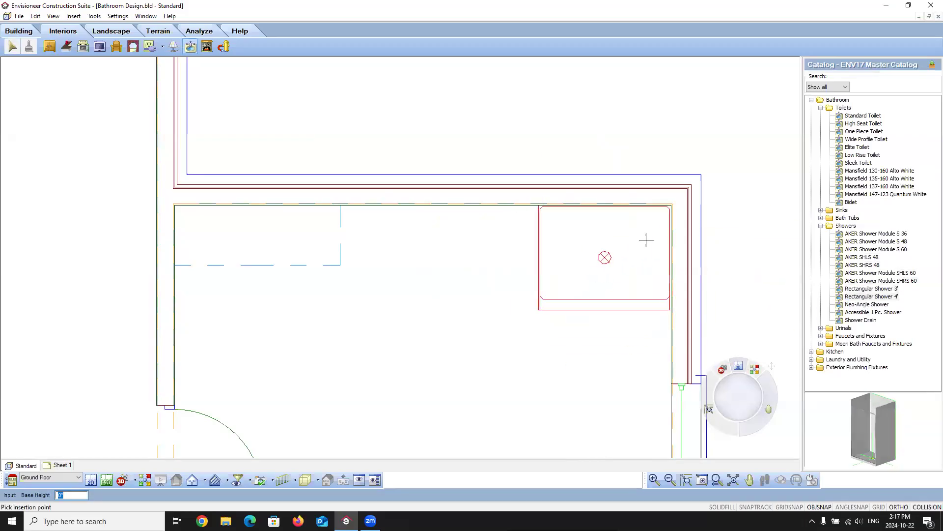
pyautogui.click(866, 304)
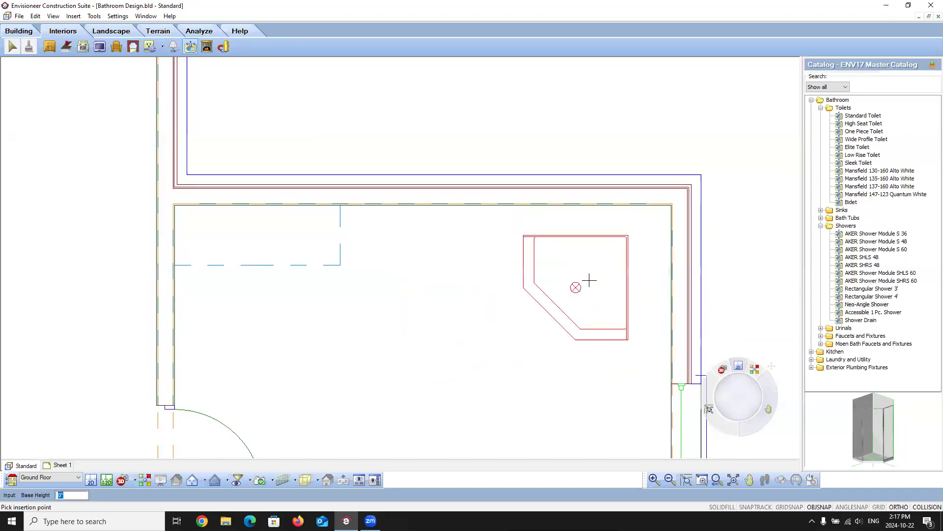
pyautogui.click(631, 248)
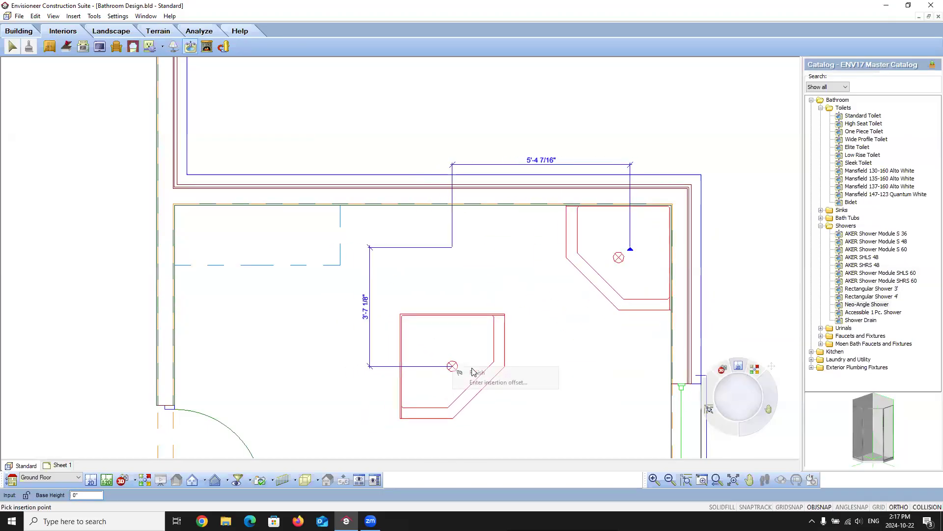
pyautogui.press('Escape')
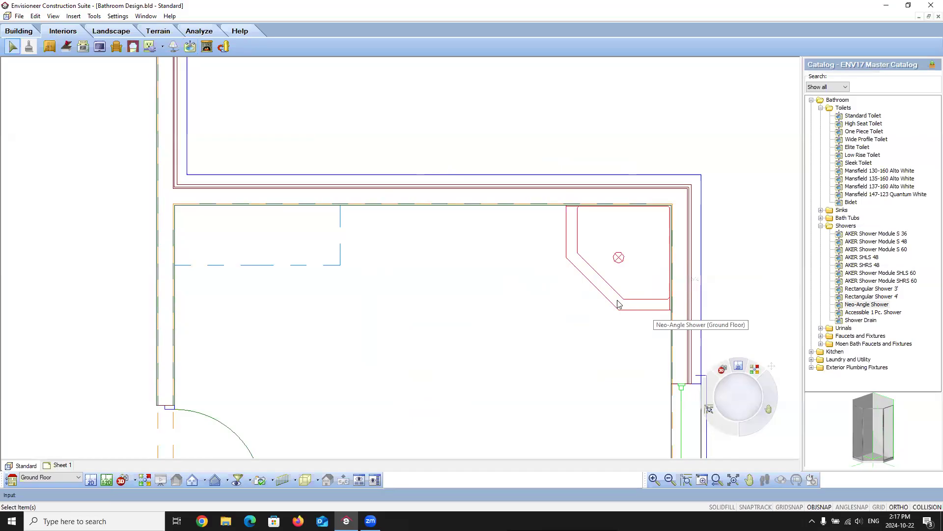
# - Show the Bathroom camera view and elevate the Neo-Angle Shower by 1/8"
pyautogui.click(122, 481)
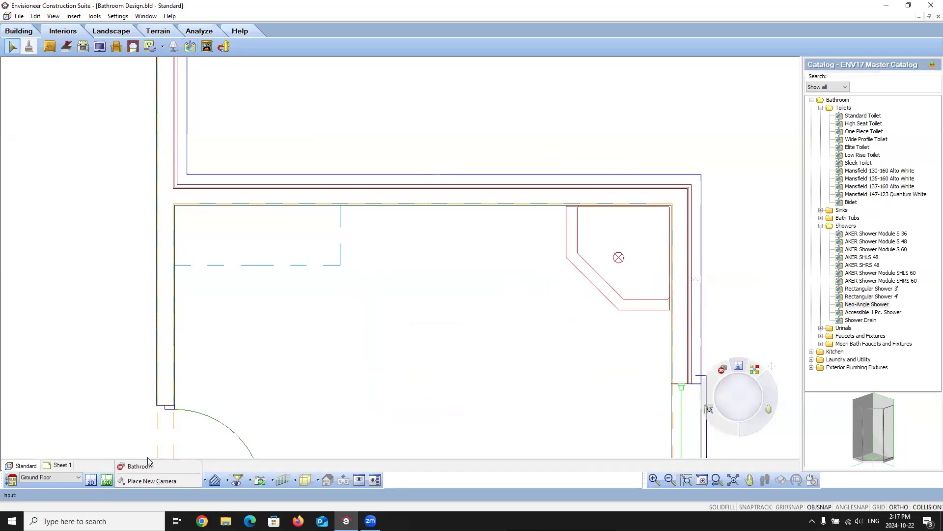
pyautogui.click(631, 258)
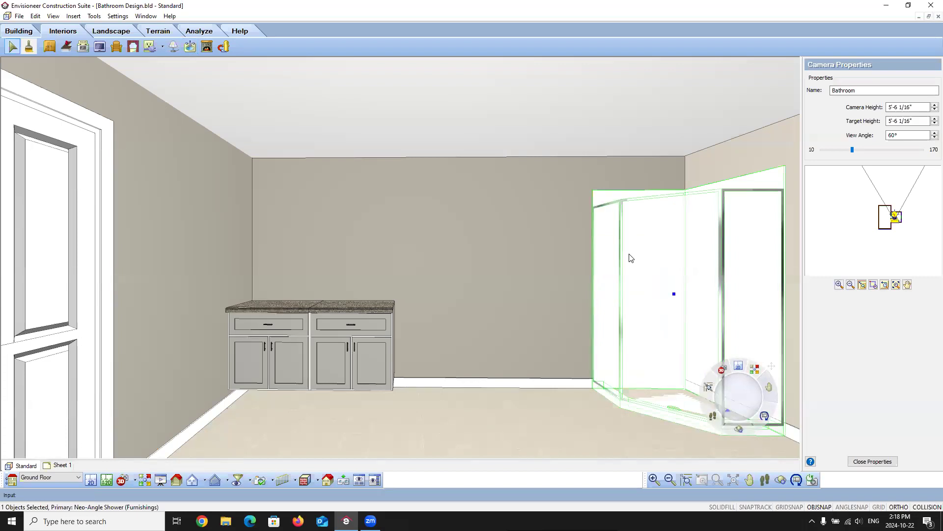
pyautogui.rightClick(631, 258)
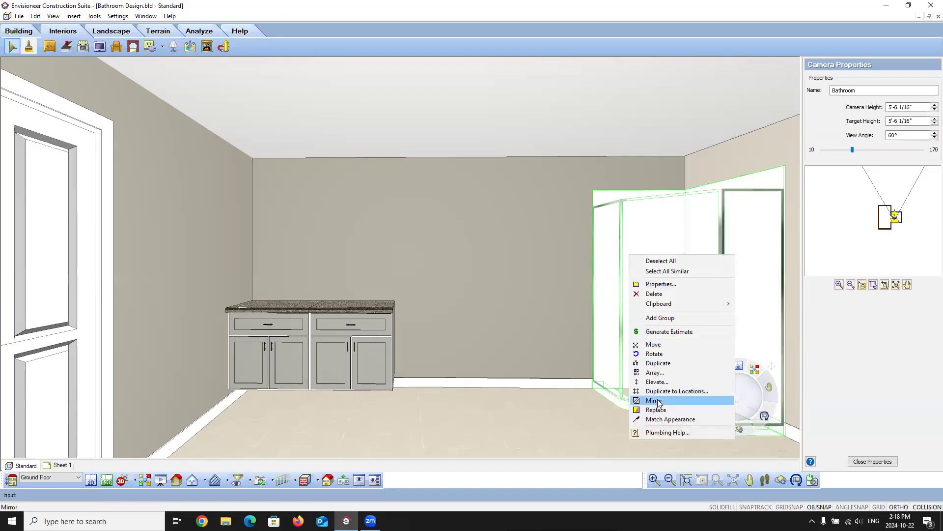
pyautogui.click(657, 382)
pyautogui.click(451, 253)
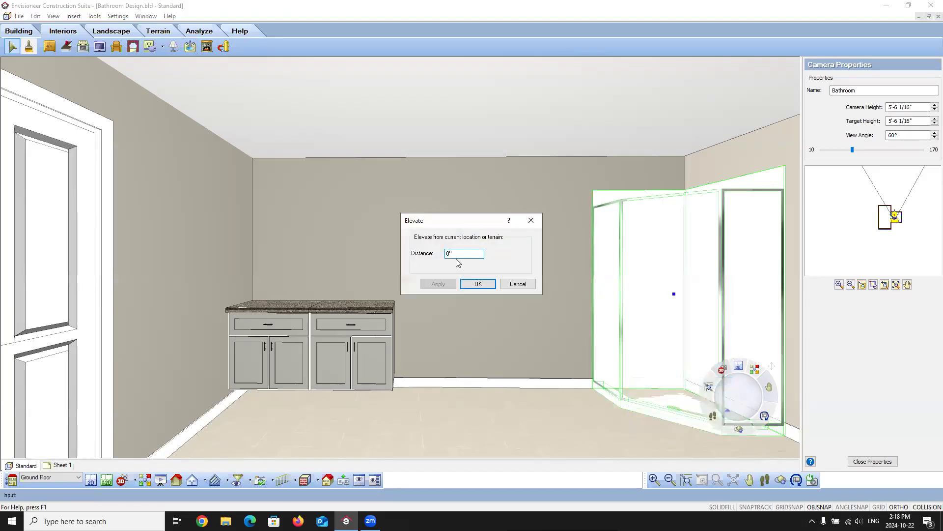
pyautogui.press('BackSpace')
pyautogui.press('BackSpace')
pyautogui.write('1/8')
pyautogui.click(438, 284)
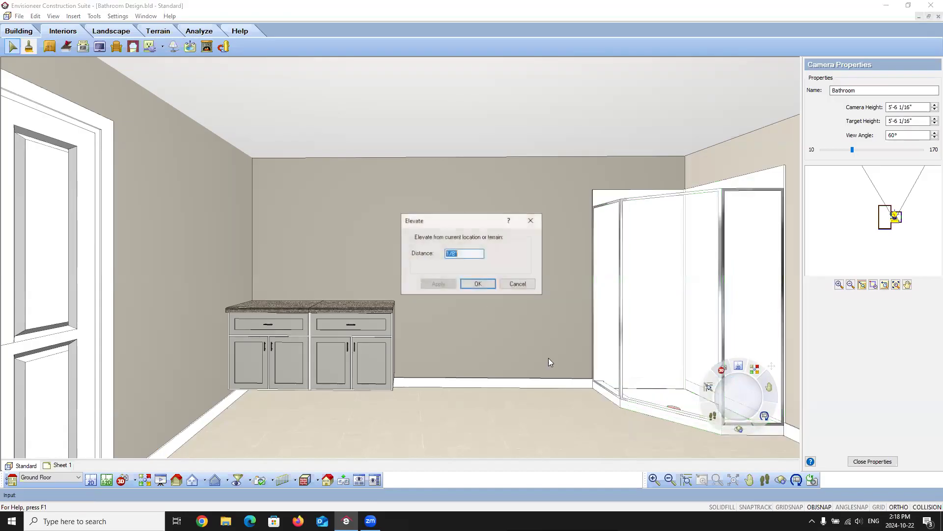
pyautogui.click(493, 288)
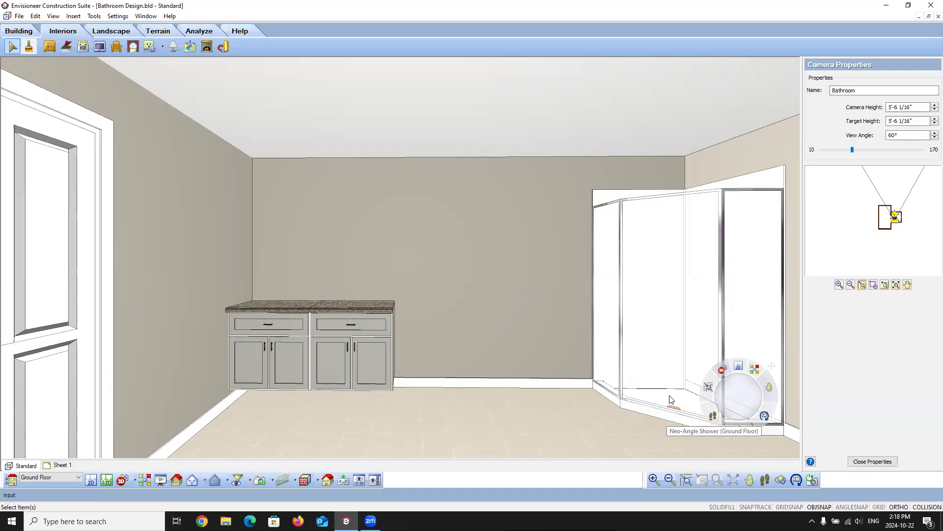
# - Delete the Neo-Angle Shower and return to the 2D plan view
pyautogui.click(651, 359)
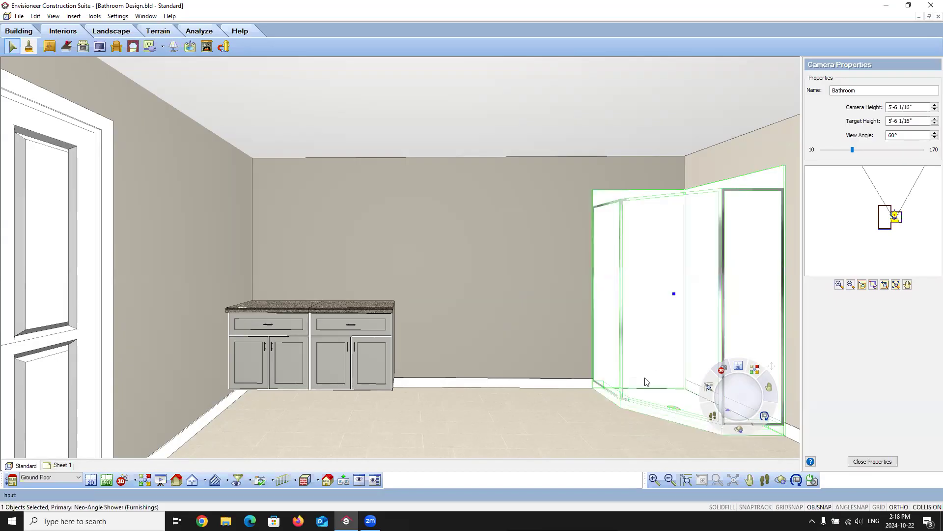
pyautogui.press('Delete')
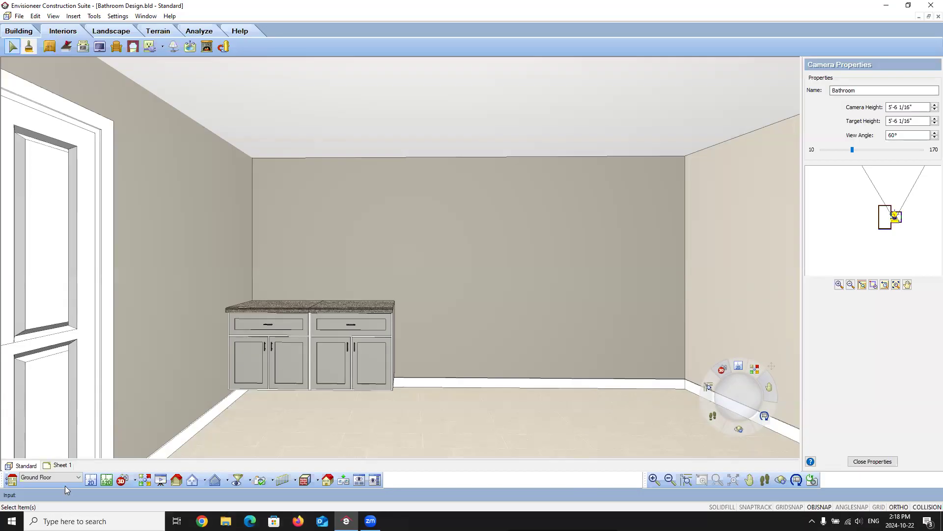
pyautogui.click(91, 479)
# - Start a 2x4 Interior Wall from the bathroom's upper wall, with a 4' insertion offset from the right-hand wall
pyautogui.scroll(-3, 478, 316)
pyautogui.moveTo(496, 315); pyautogui.dragTo(438, 271, button='middle')
pyautogui.scroll(3, 496, 240)
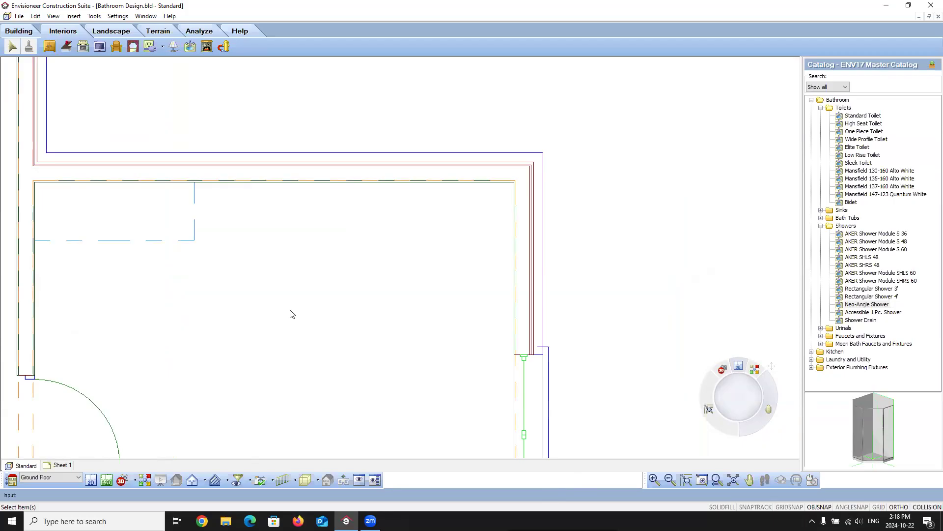
pyautogui.click(33, 30)
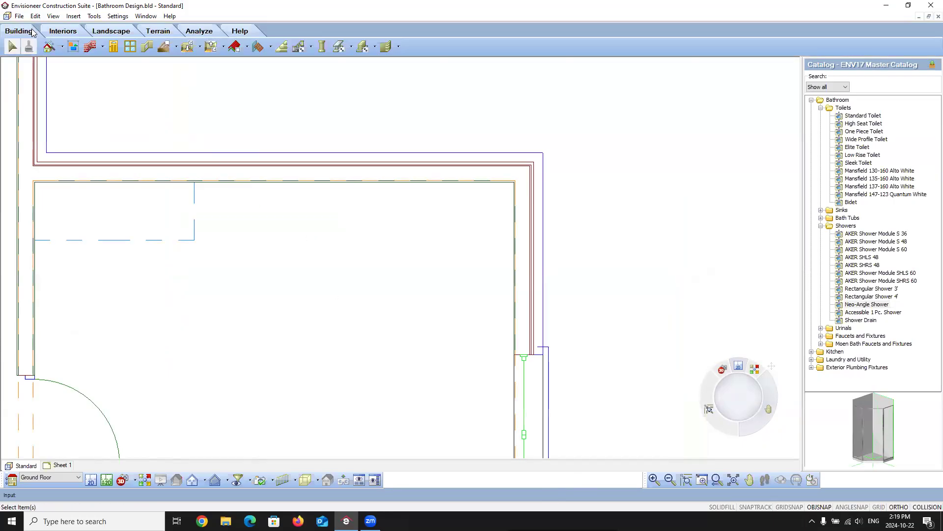
pyautogui.click(101, 48)
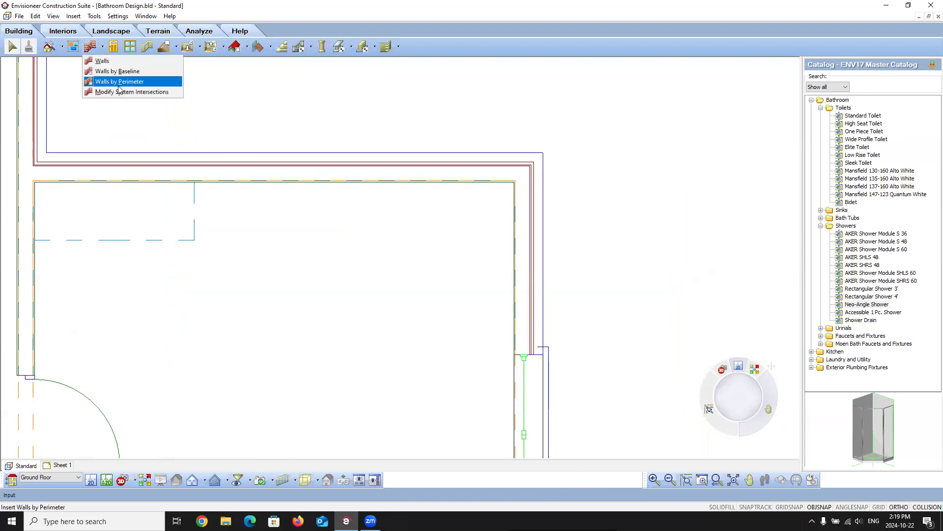
pyautogui.click(102, 60)
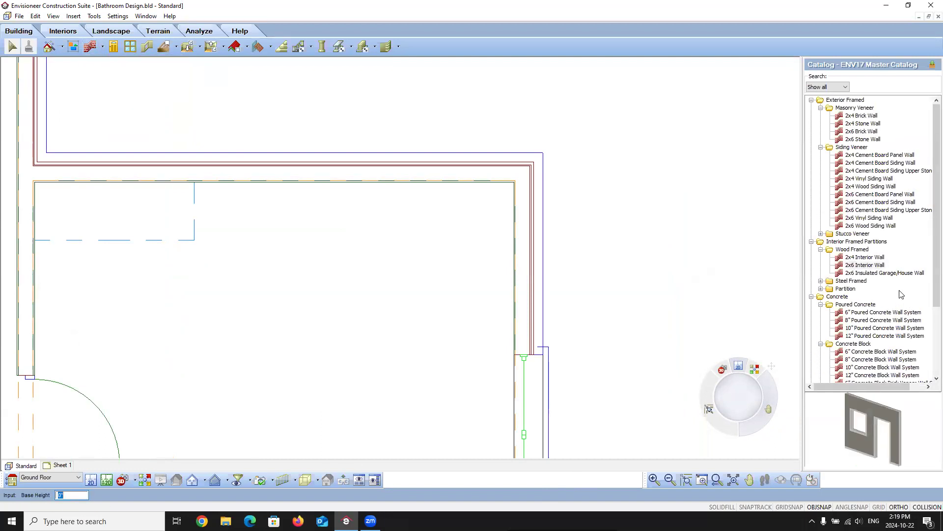
pyautogui.click(864, 258)
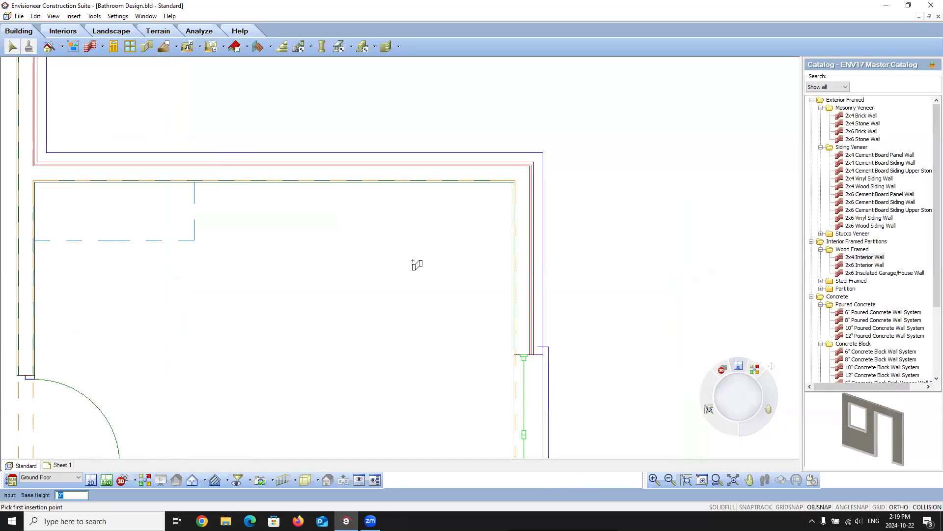
pyautogui.rightClick(414, 262)
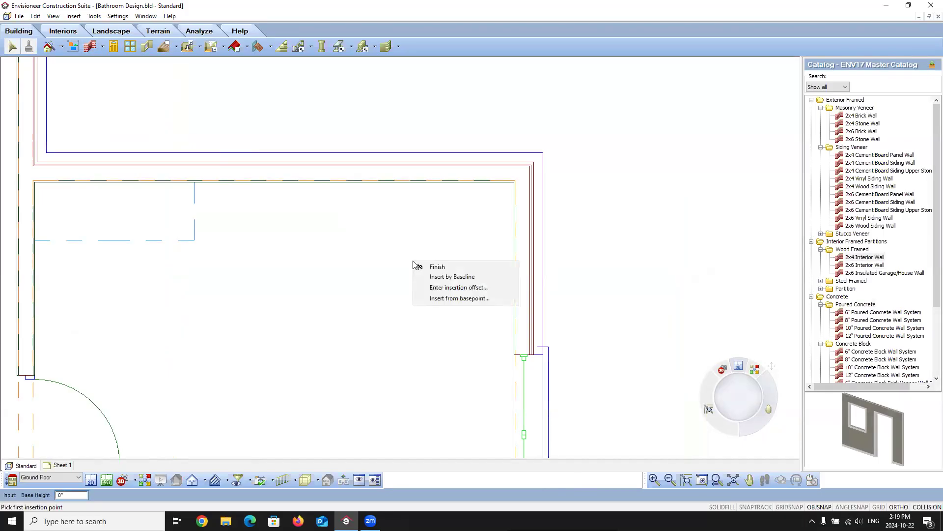
pyautogui.click(457, 289)
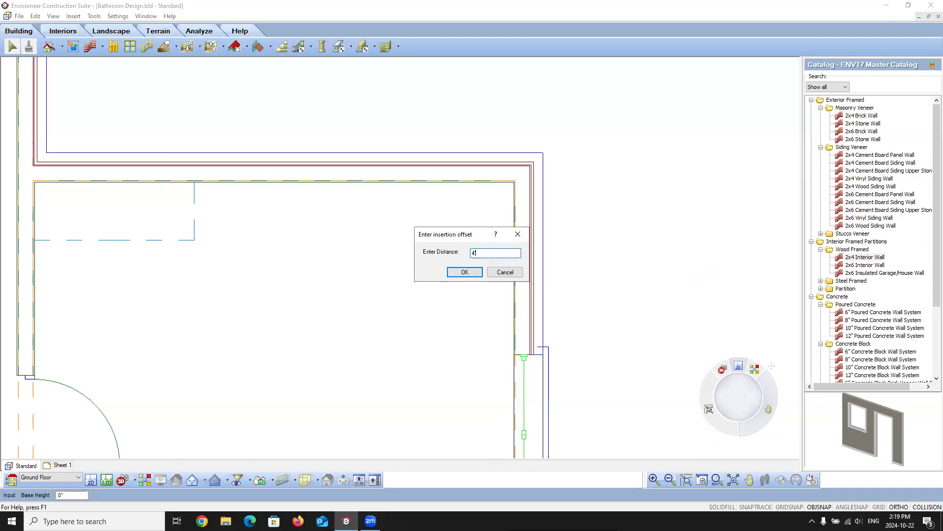
pyautogui.click(465, 272)
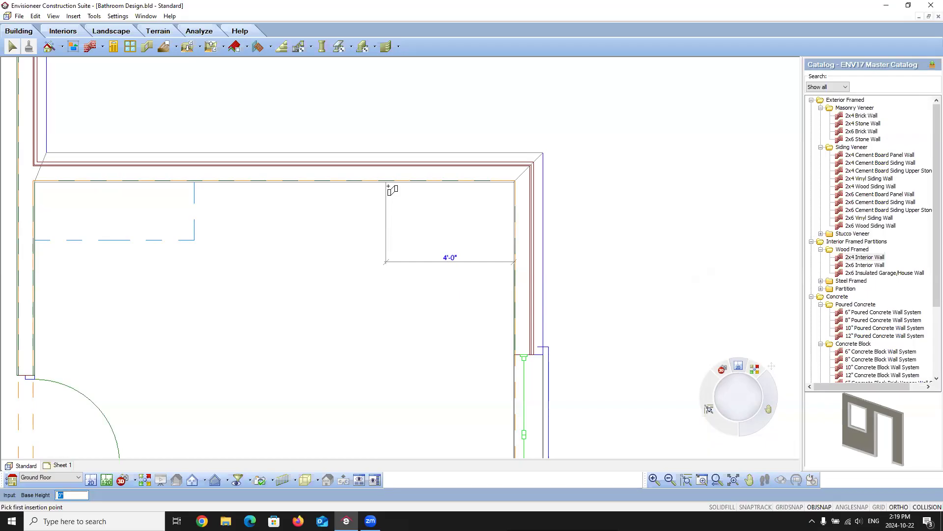
pyautogui.click(388, 187)
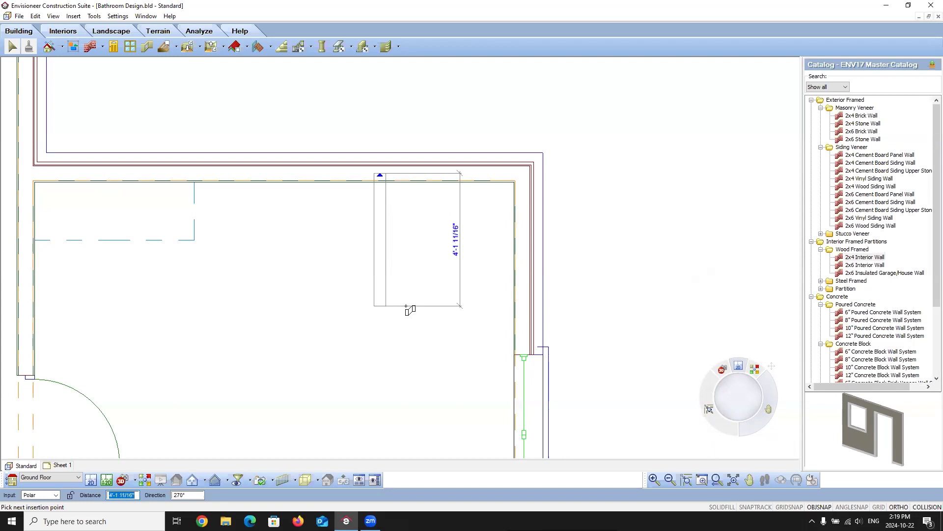
# - Run the partition about 4'-1 11/16" down and across to the right-hand exterior wall, enclosing the shower corner, and finish the wall insertion
pyautogui.click(406, 305)
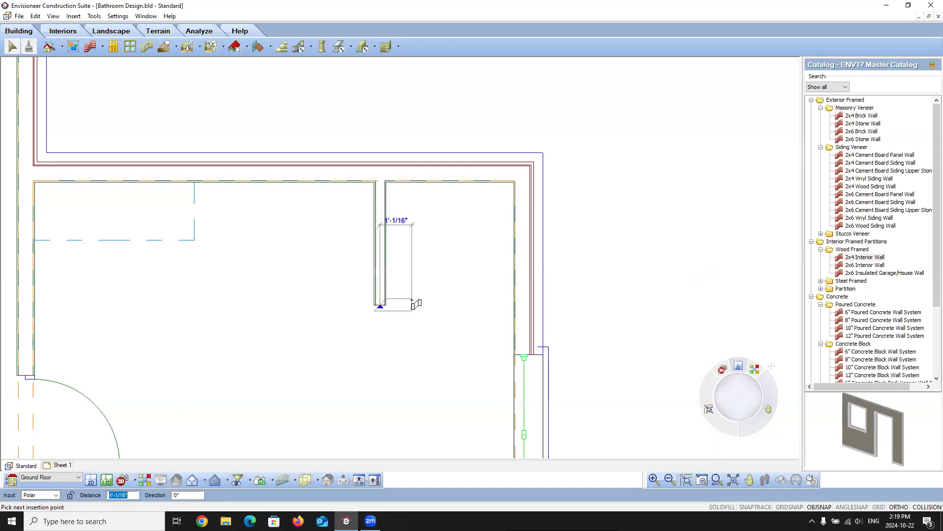
pyautogui.doubleClick(514, 309)
pyautogui.rightClick(414, 364)
pyautogui.click(437, 366)
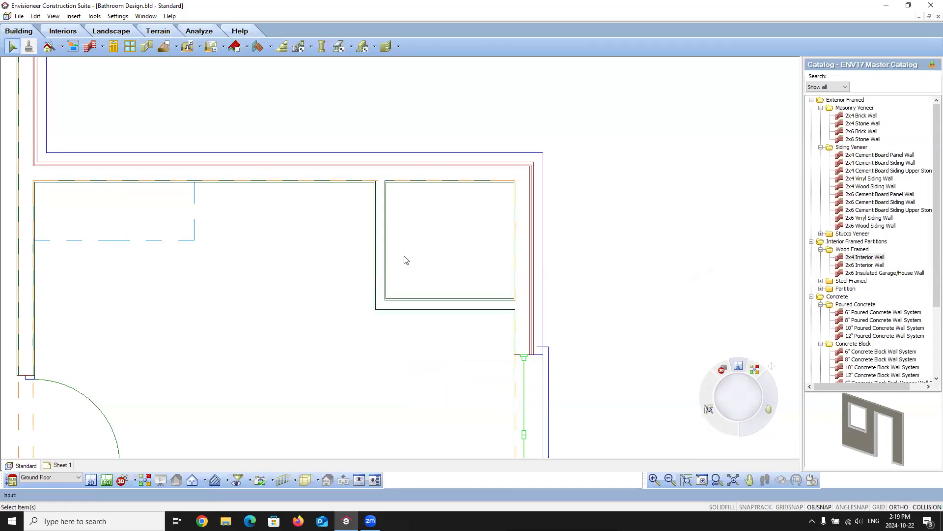
# - Set the inside distance between the bathroom's upper wall and the shower enclosure's lower partition to 4'-0"
pyautogui.click(384, 217)
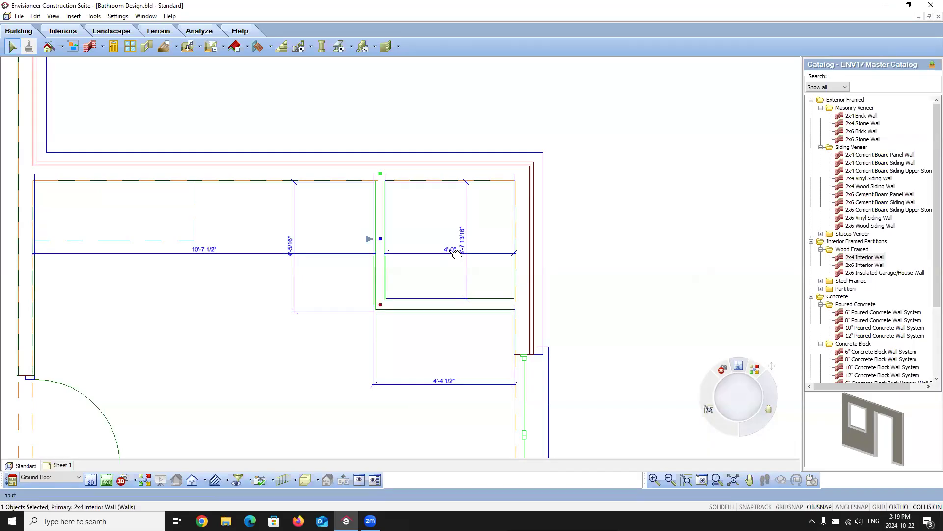
pyautogui.click(434, 333)
pyautogui.click(441, 310)
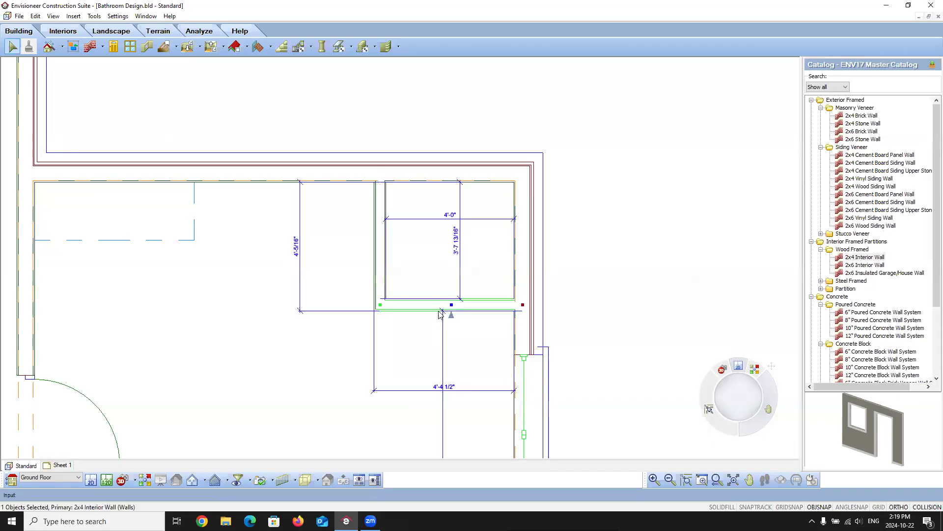
pyautogui.click(463, 247)
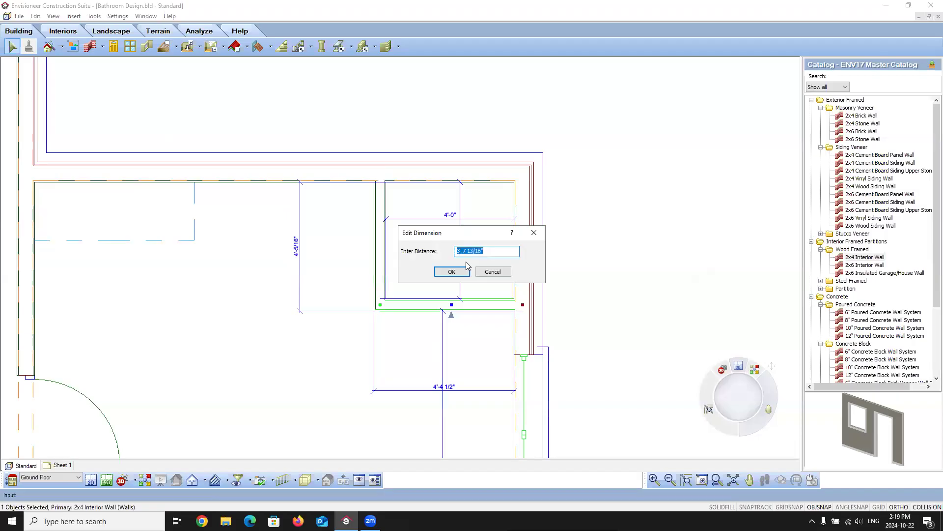
pyautogui.write("4'-0")
pyautogui.click(452, 272)
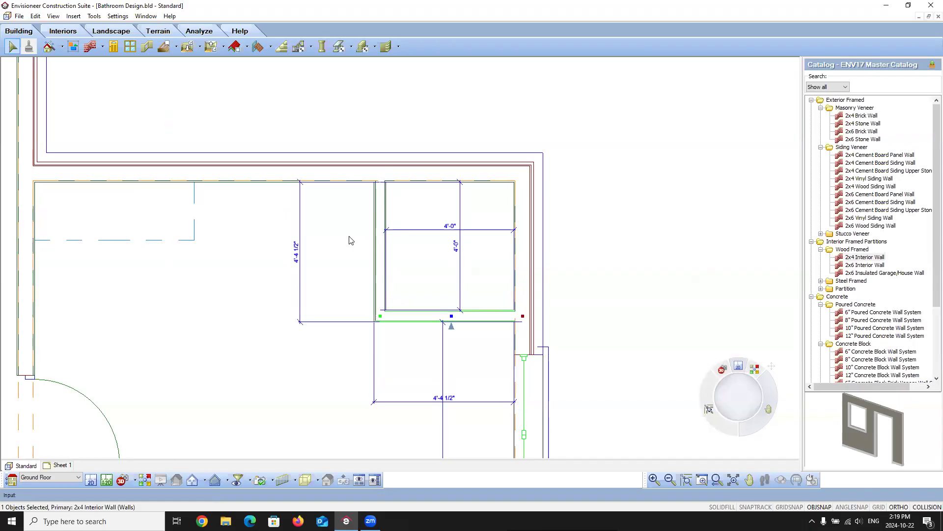
pyautogui.scroll(3, 471, 242)
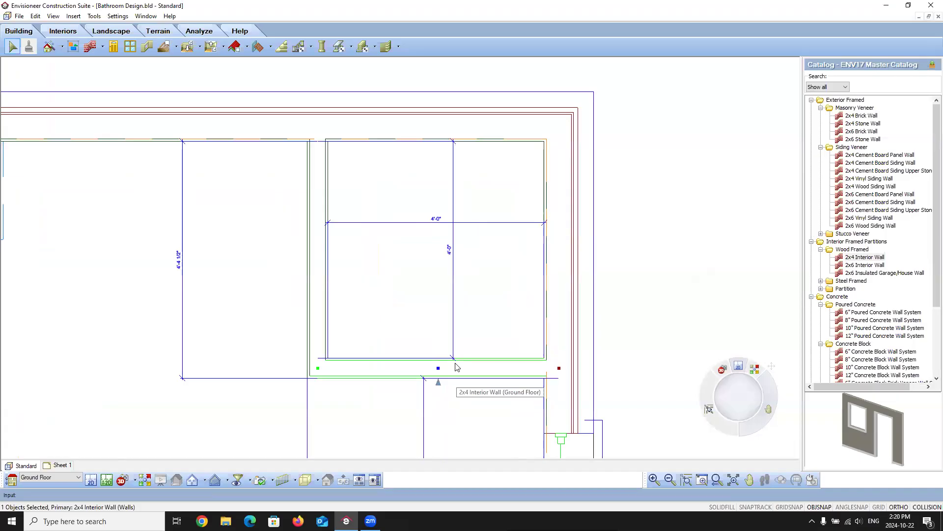
pyautogui.click(218, 338)
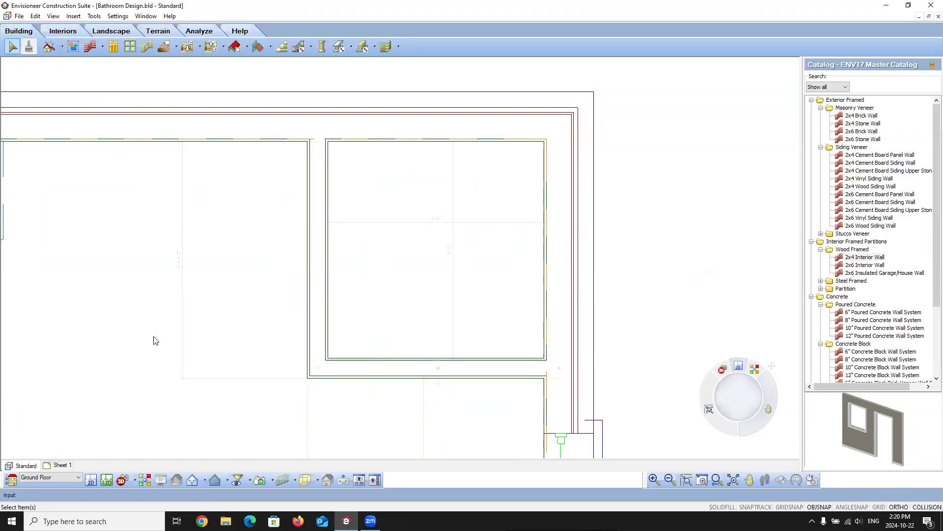
# - Set the wall height of both 2x4 shower partitions to 4'-0" and check the wall preview
pyautogui.click(316, 227)
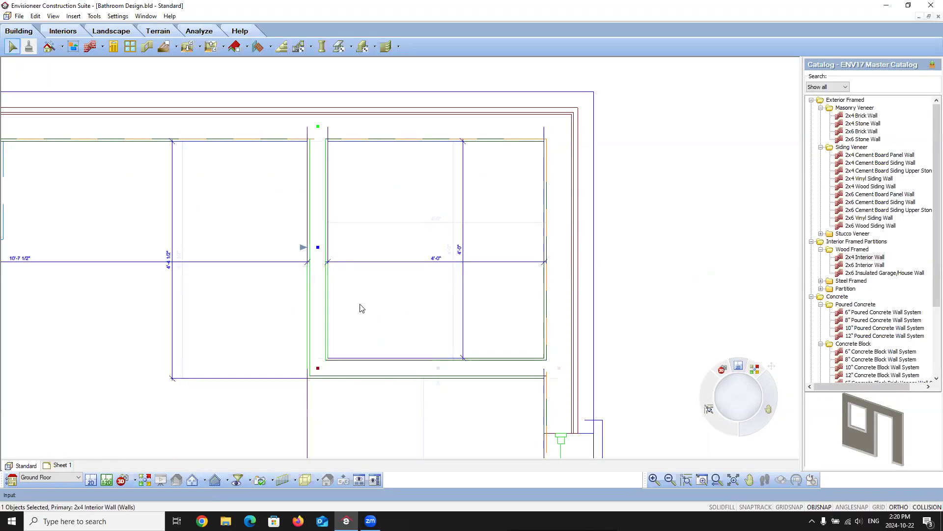
pyautogui.keyDown('shift'); pyautogui.click(397, 375); pyautogui.keyUp('shift')
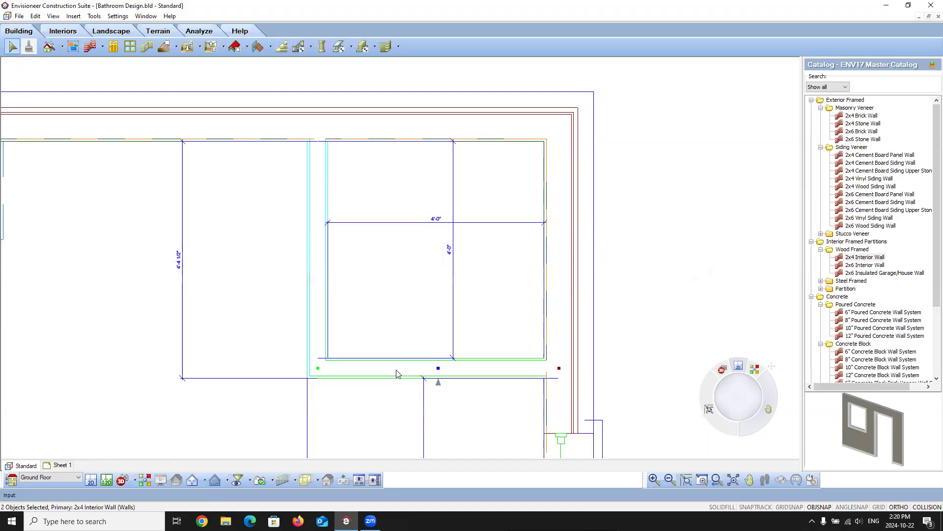
pyautogui.rightClick(397, 374)
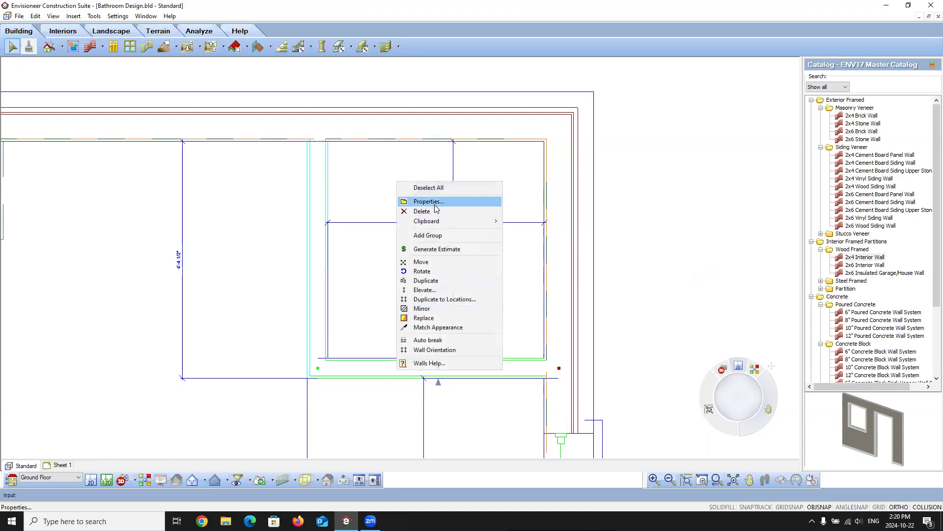
pyautogui.click(435, 201)
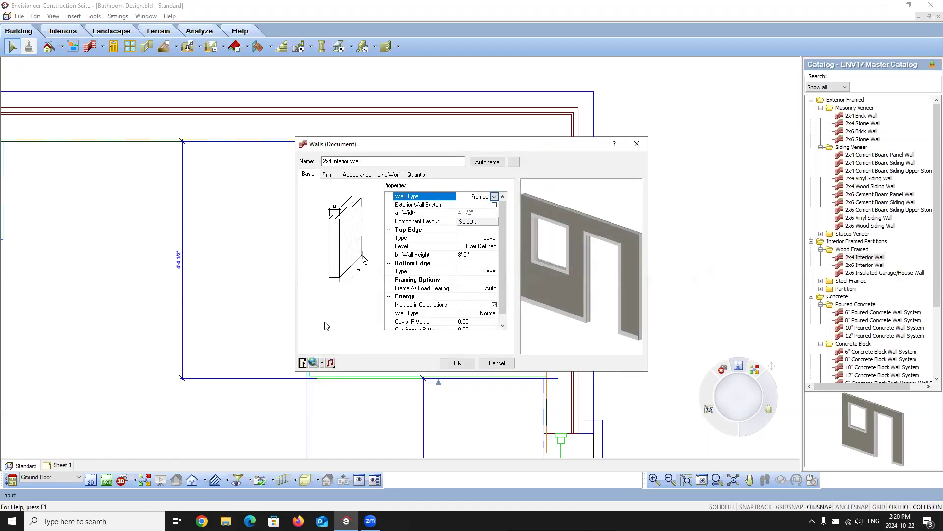
pyautogui.click(469, 255)
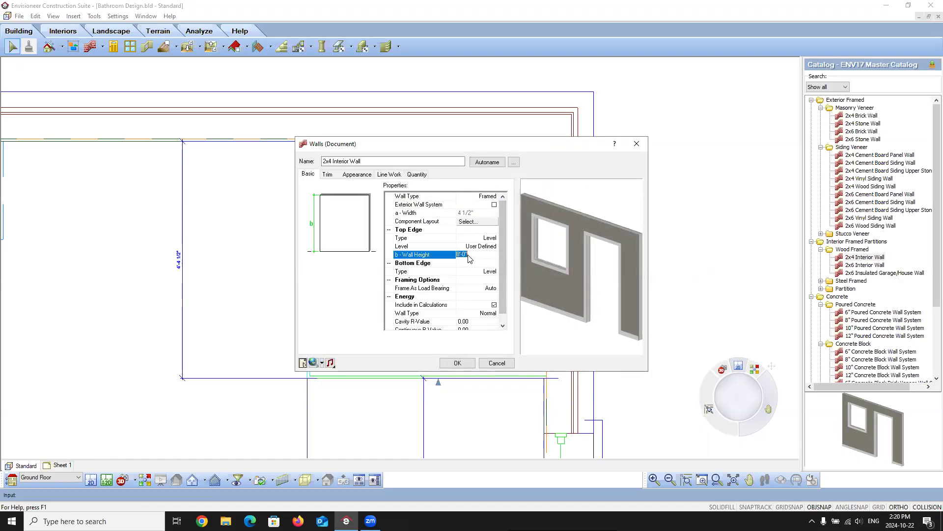
pyautogui.write('4')
pyautogui.click(468, 262)
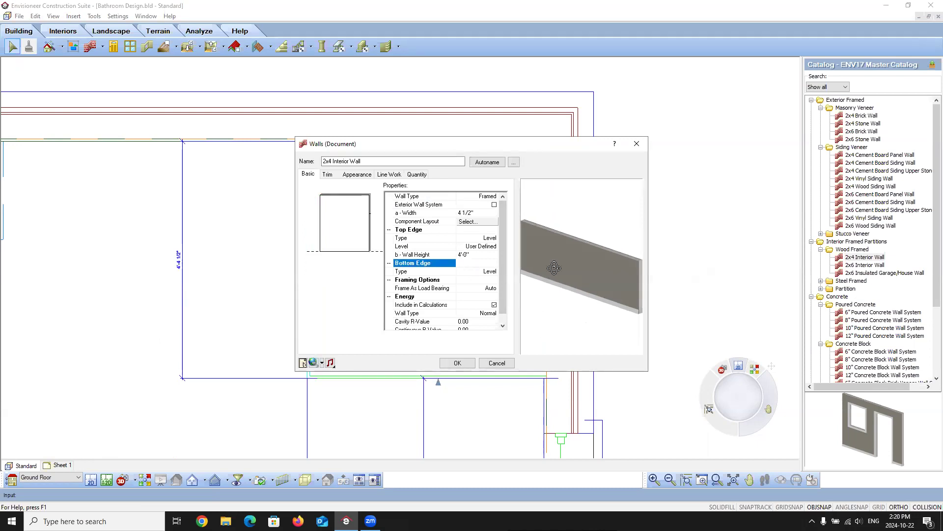
pyautogui.moveTo(572, 262)
pyautogui.mouseDown()
pyautogui.moveTo(547, 261)
pyautogui.moveTo(562, 261)
pyautogui.mouseUp()
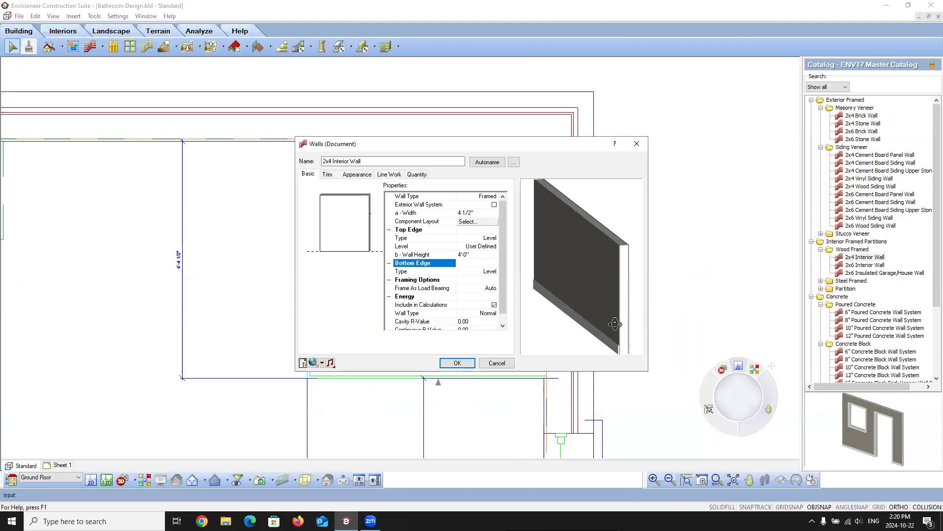
# - Replace the left finish of both shower partitions with the Tile Wet Room component, checking its quantity assemblies before accepting it
pyautogui.click(468, 222)
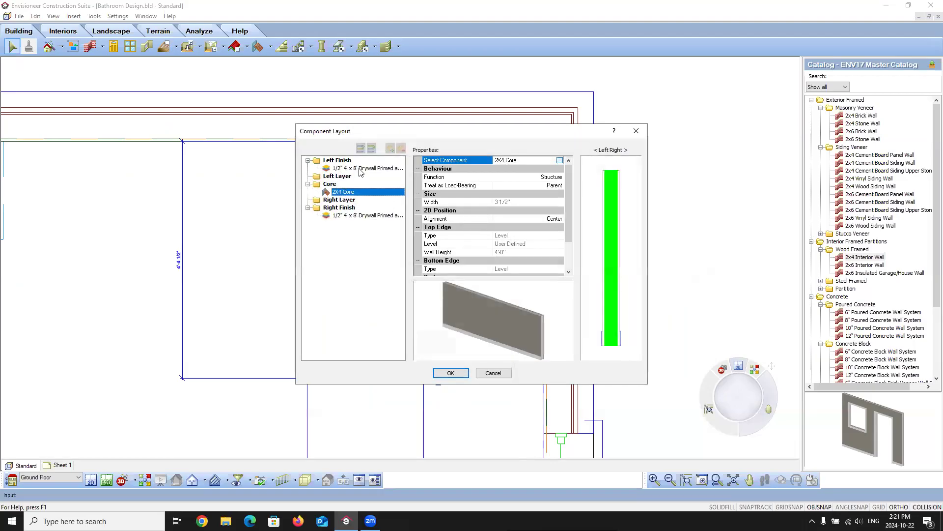
pyautogui.click(360, 169)
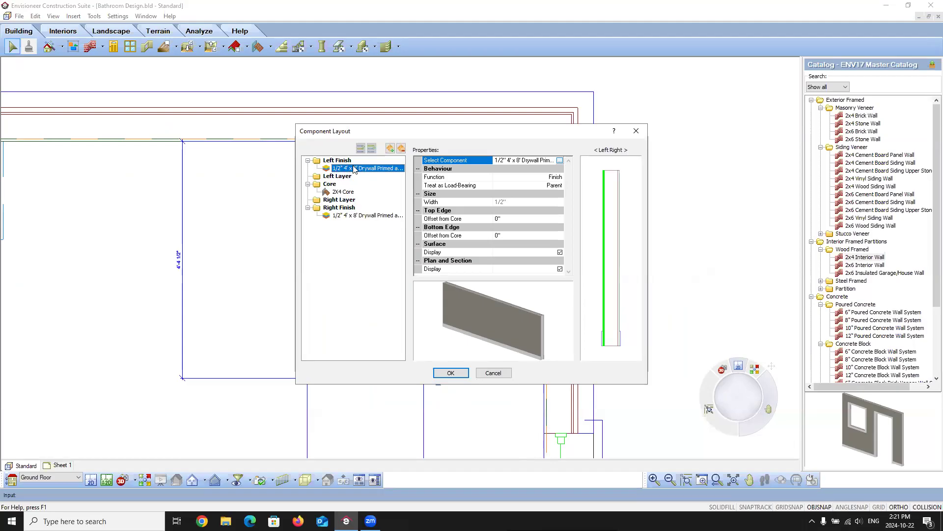
pyautogui.click(560, 160)
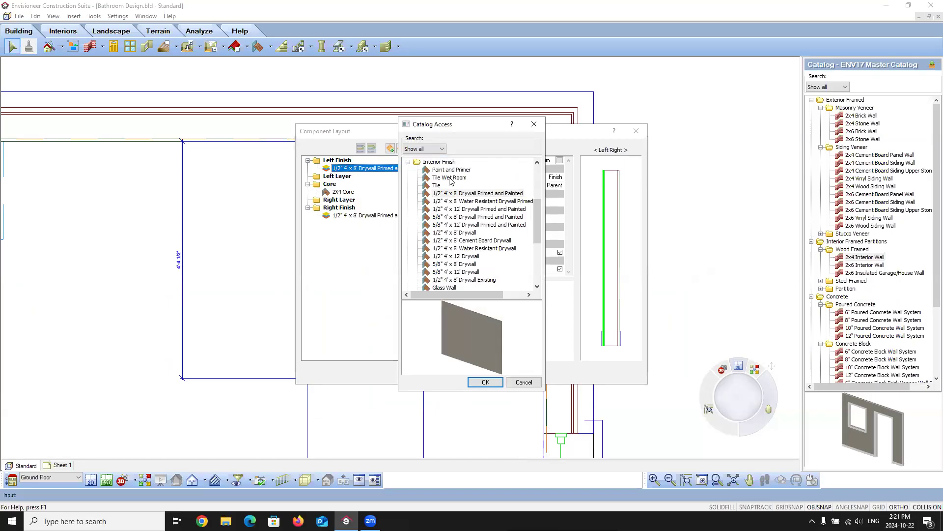
pyautogui.click(450, 178)
pyautogui.doubleClick(450, 177)
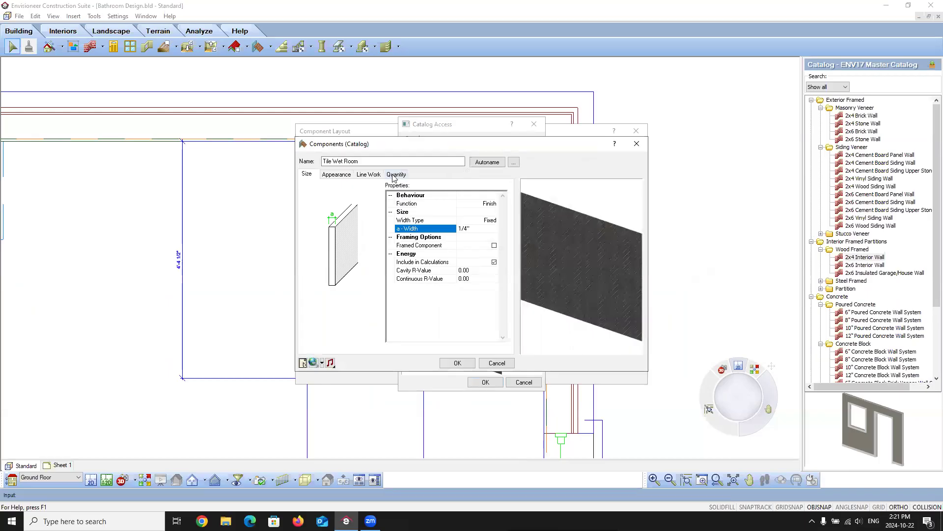
pyautogui.click(395, 174)
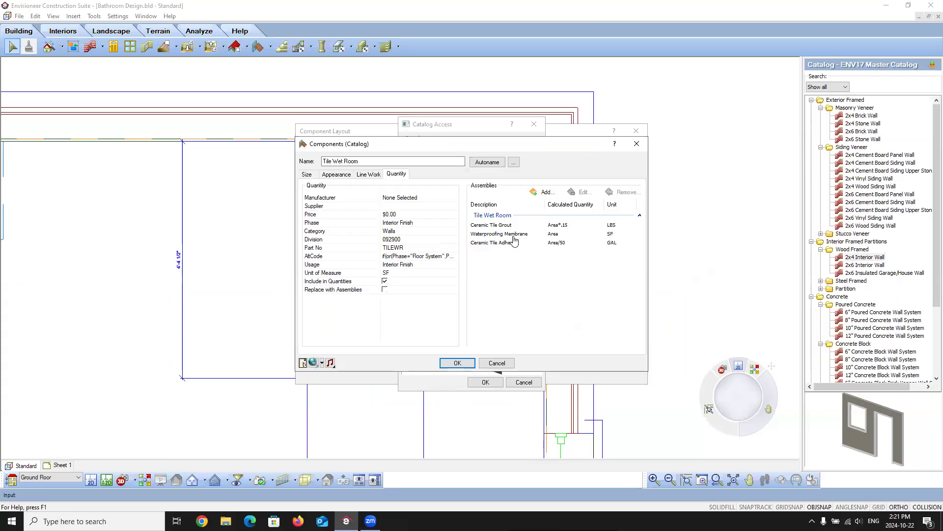
pyautogui.click(457, 363)
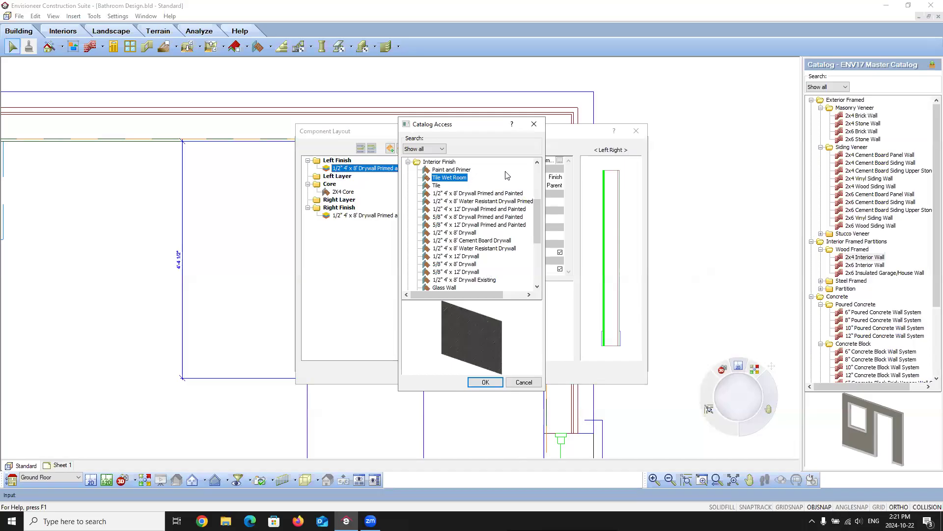
pyautogui.click(485, 382)
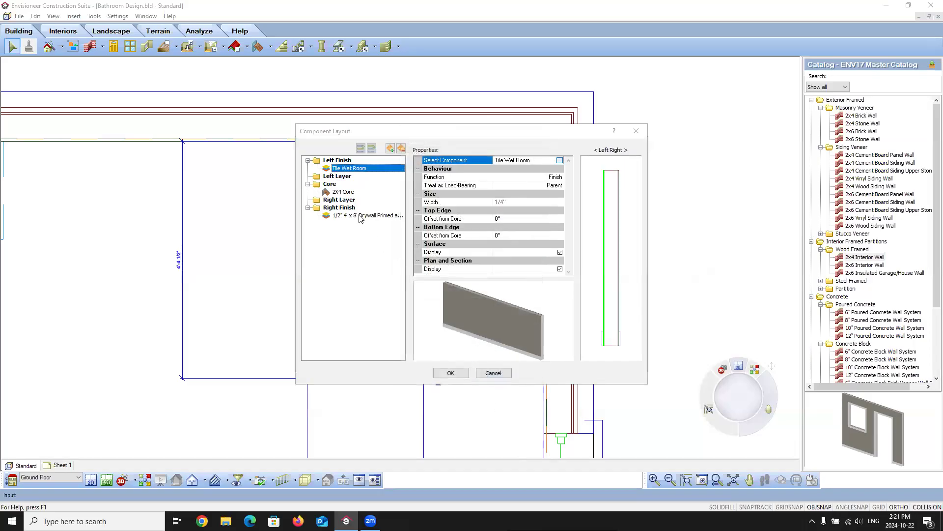
# - Add a 1/2" 4' x 8' Cement Board Drywall component to the partitions' left layer
pyautogui.click(342, 178)
pyautogui.click(391, 148)
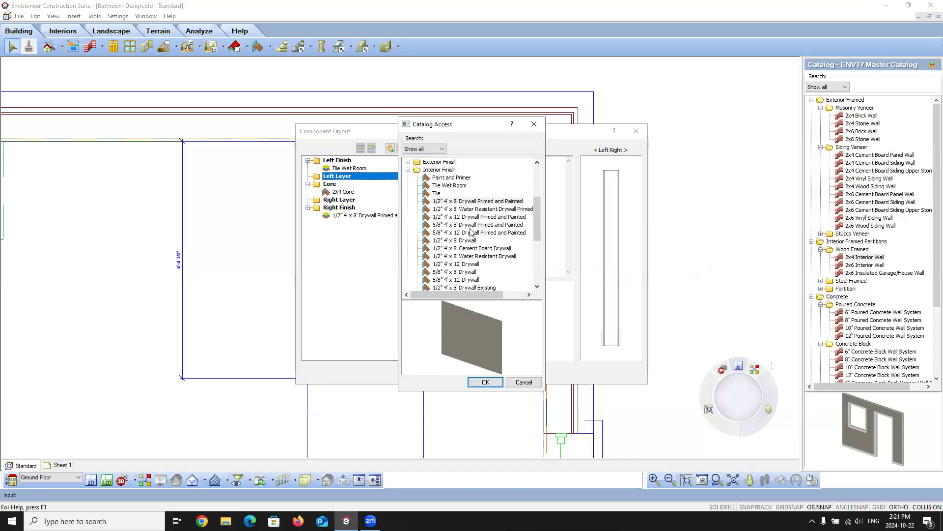
pyautogui.click(479, 211)
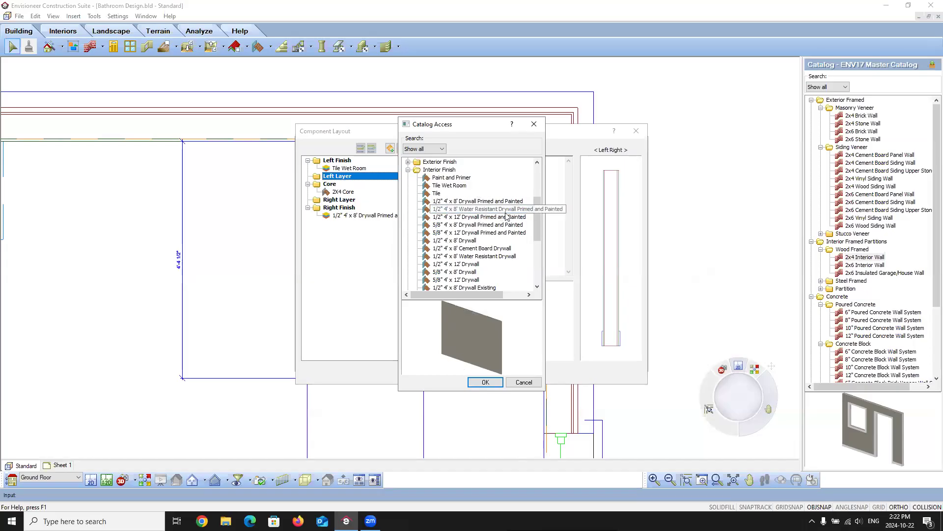
pyautogui.click(483, 249)
pyautogui.click(485, 256)
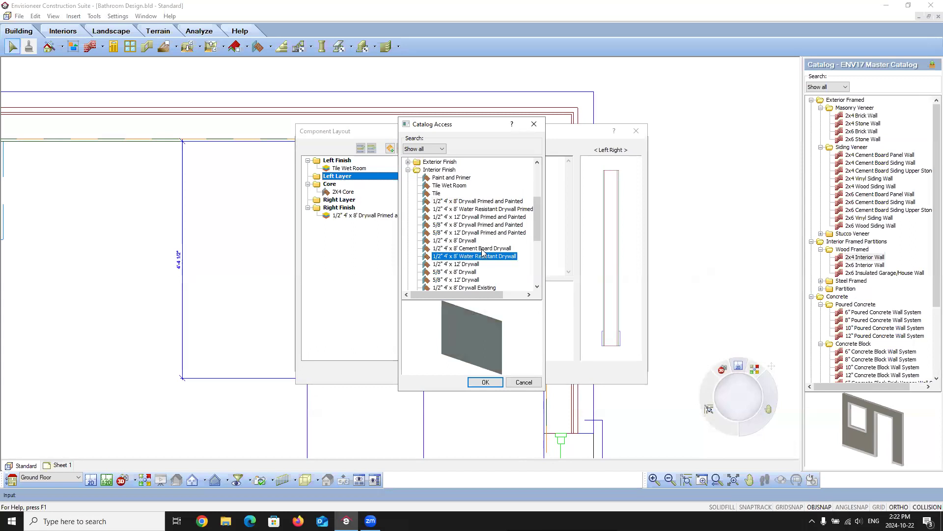
pyautogui.click(488, 249)
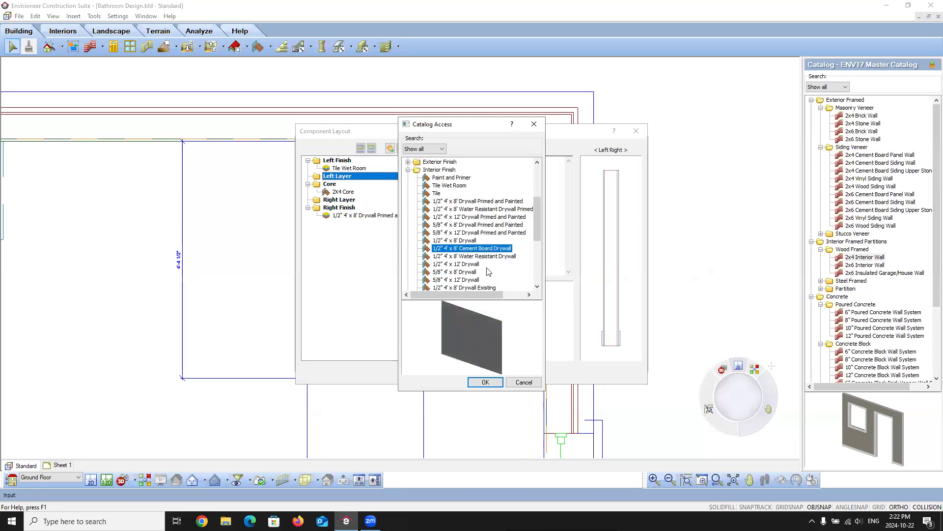
pyautogui.click(484, 382)
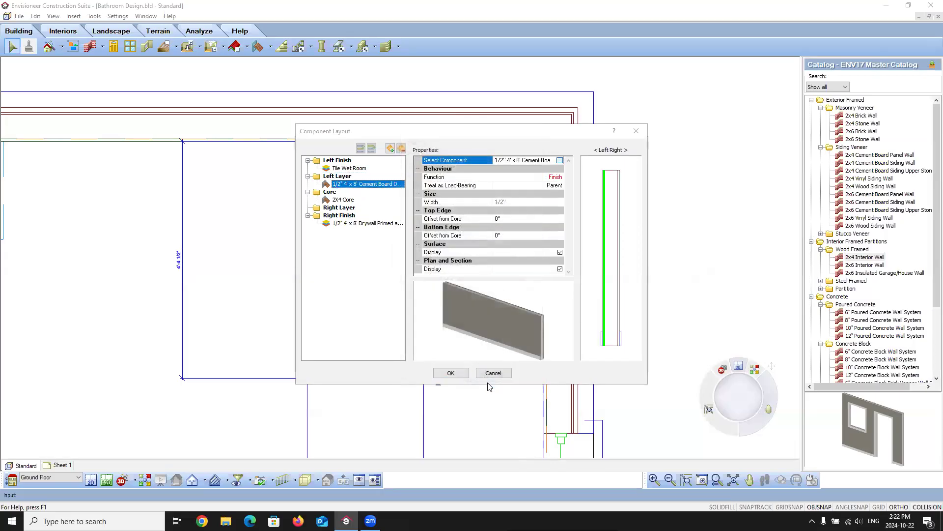
# - Add a 1/2" 4' x 8' Cement Board Drywall component to the partitions' right layer
pyautogui.click(335, 208)
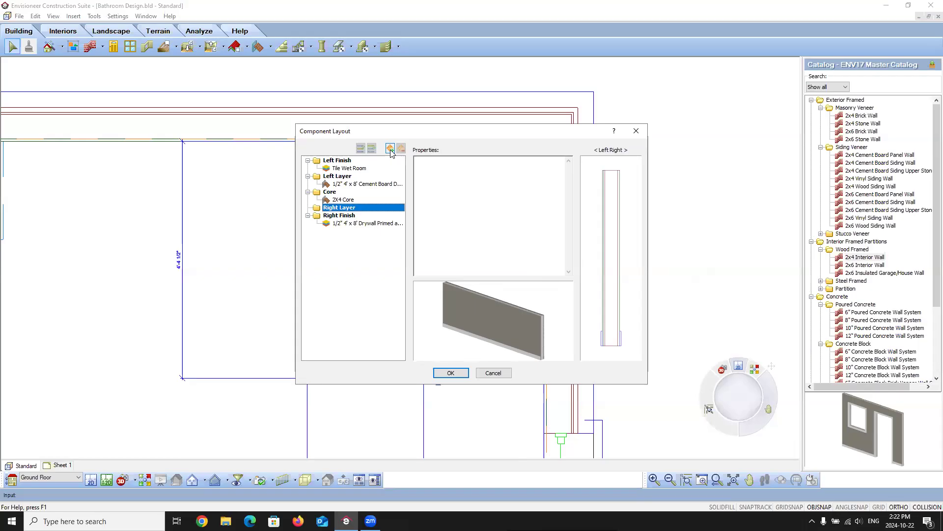
pyautogui.click(390, 149)
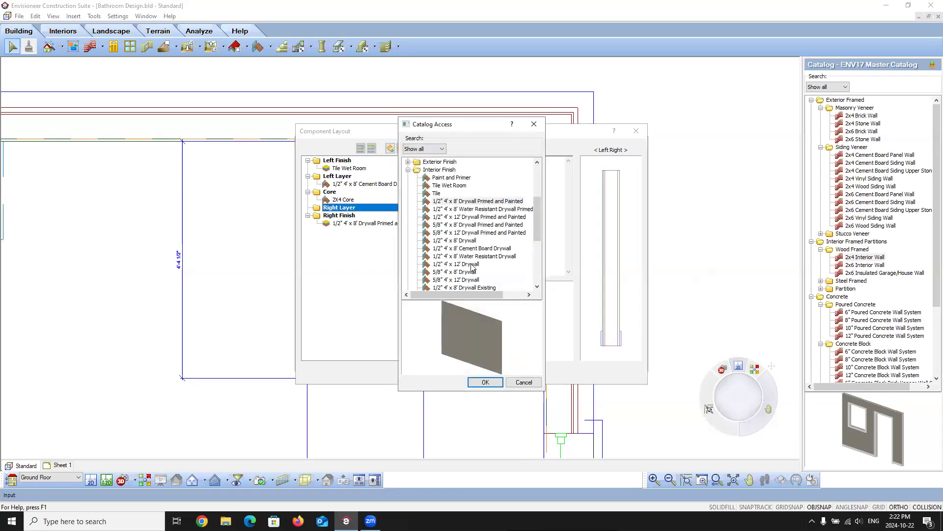
pyautogui.click(472, 248)
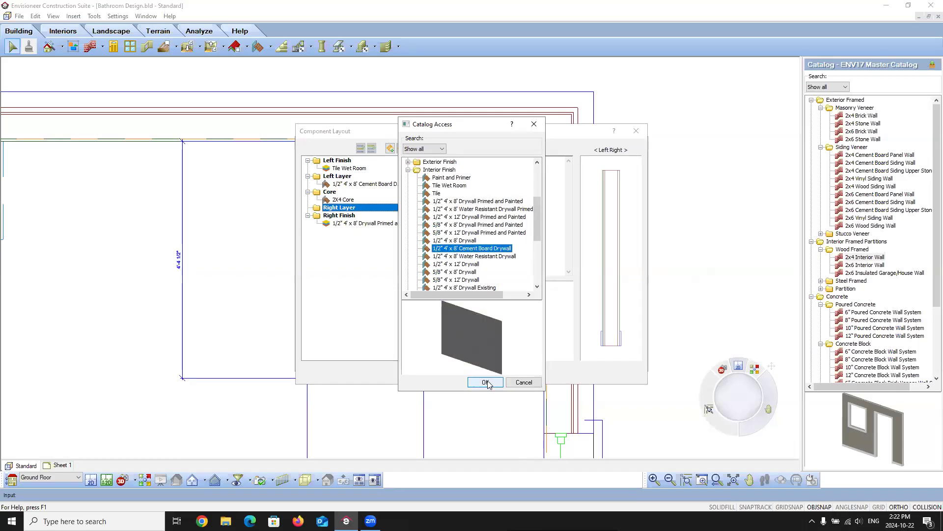
pyautogui.click(486, 382)
# - Replace the right finish drywall with the Tile Wet Room component and accept the component layout
pyautogui.click(346, 231)
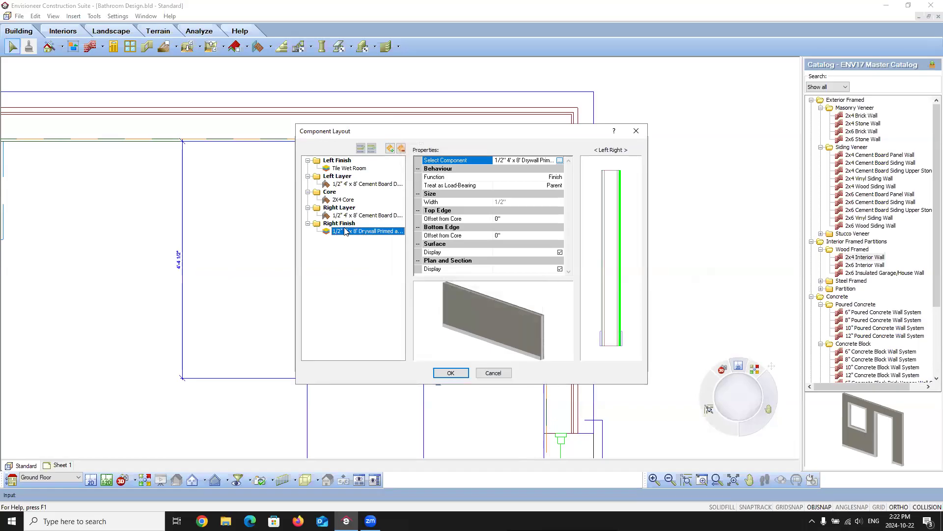
pyautogui.click(560, 160)
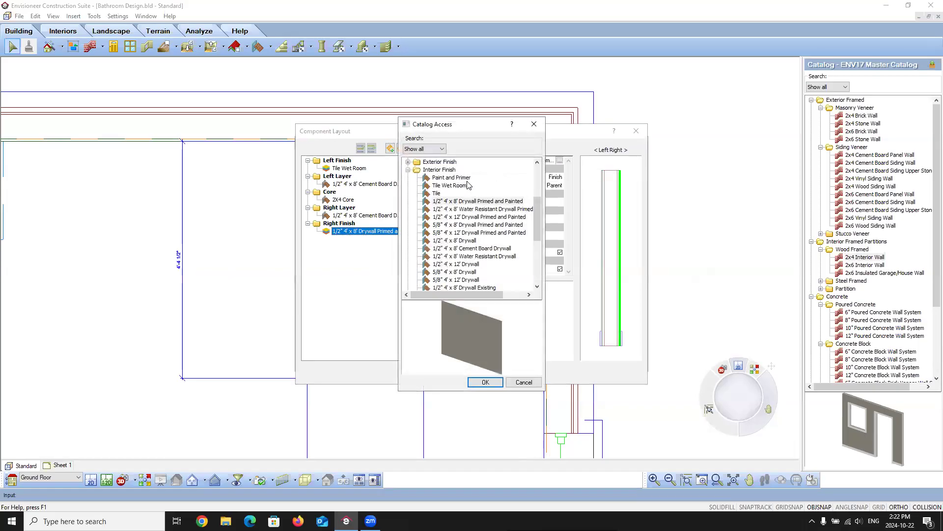
pyautogui.click(454, 185)
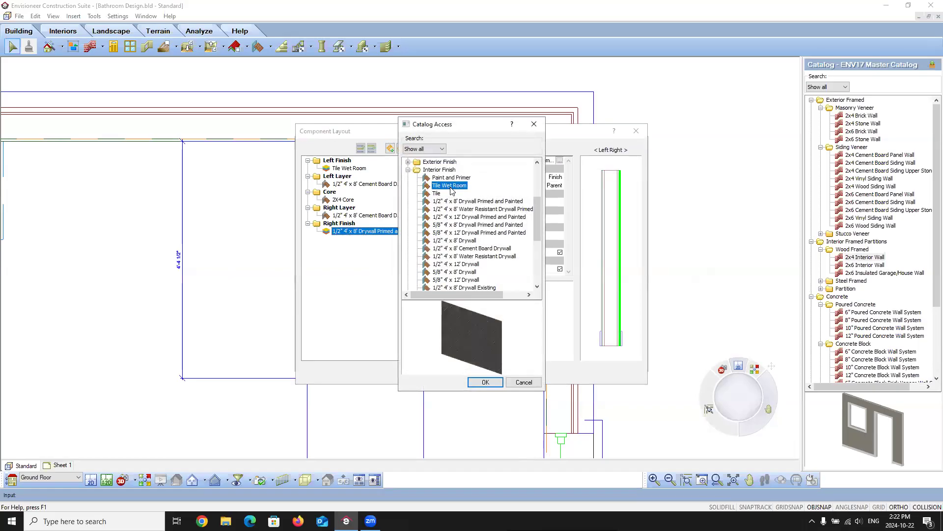
pyautogui.click(485, 382)
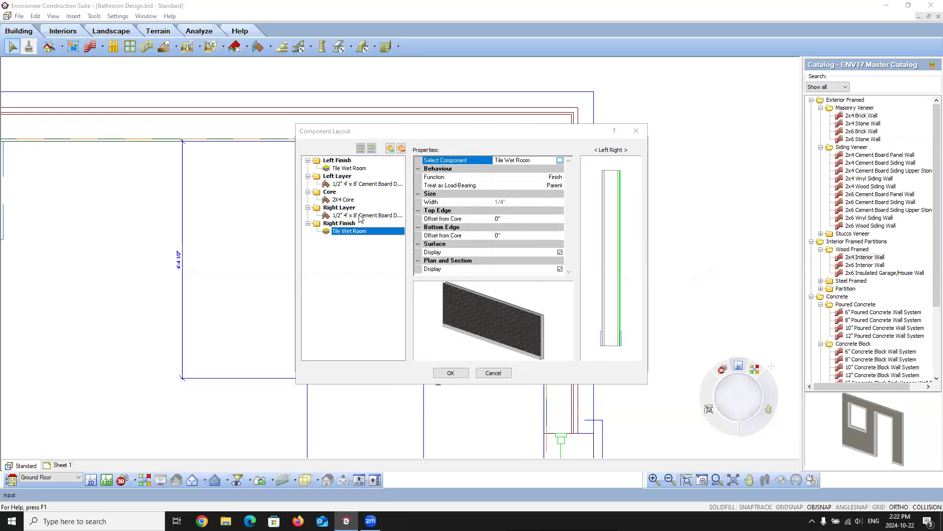
pyautogui.click(452, 373)
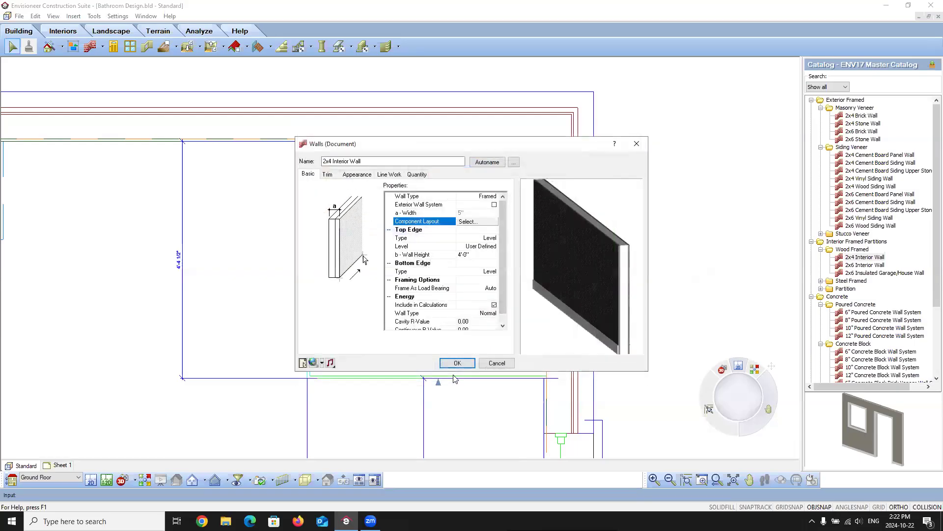
# - In the walls' advanced trim settings, set the left side's baseboard and opening trims to Exclude
pyautogui.click(329, 175)
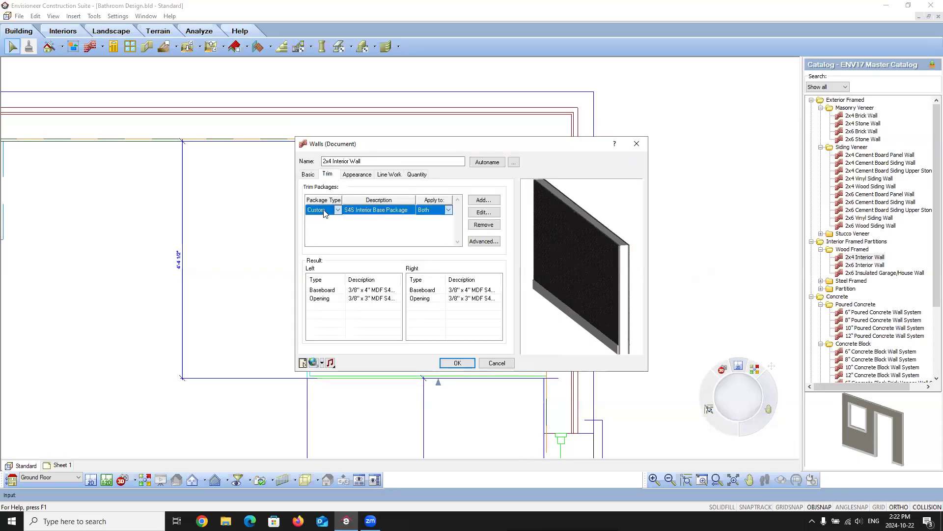
pyautogui.moveTo(590, 310); pyautogui.dragTo(573, 330)
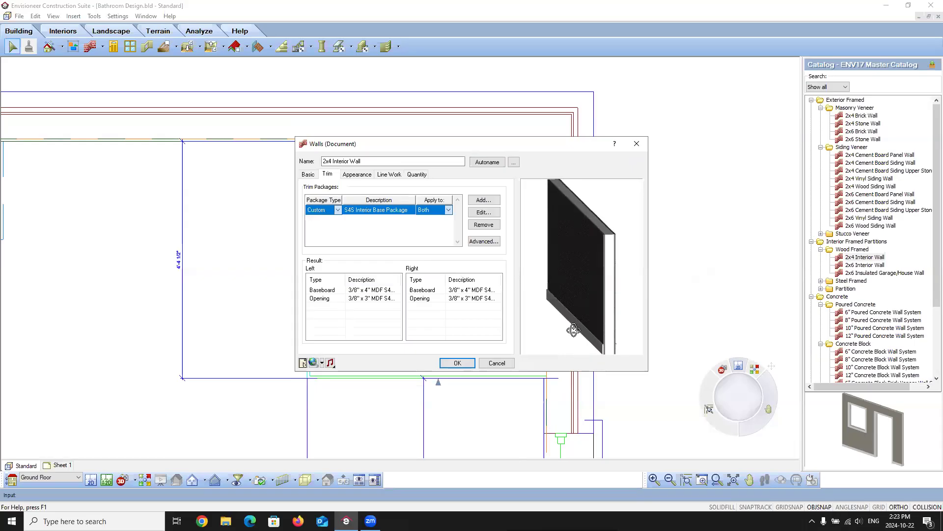
pyautogui.click(484, 213)
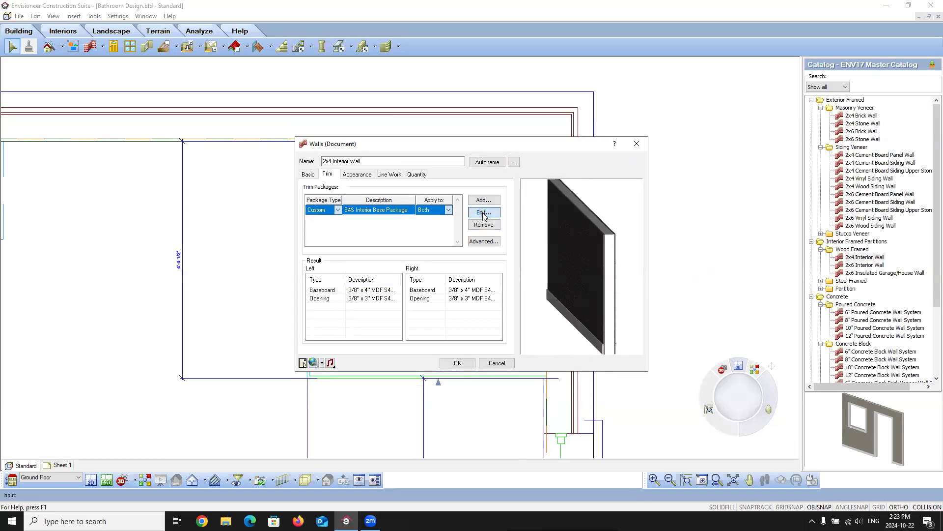
pyautogui.click(535, 380)
pyautogui.click(491, 246)
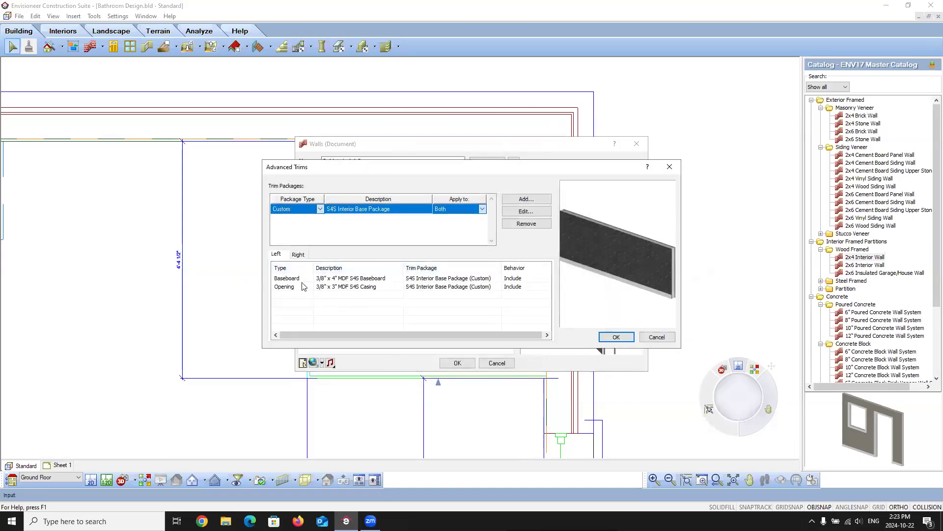
pyautogui.click(537, 279)
pyautogui.click(548, 279)
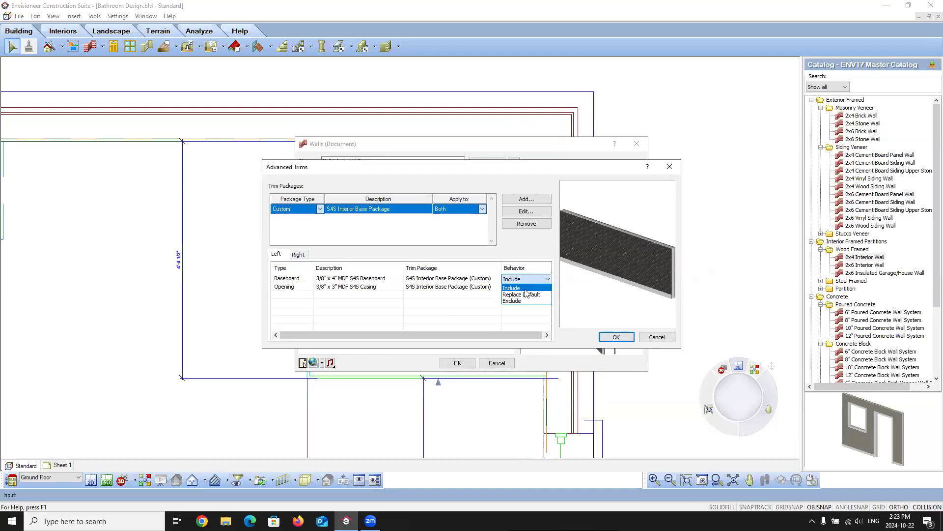
pyautogui.click(526, 301)
pyautogui.click(546, 288)
pyautogui.click(546, 288)
pyautogui.click(520, 310)
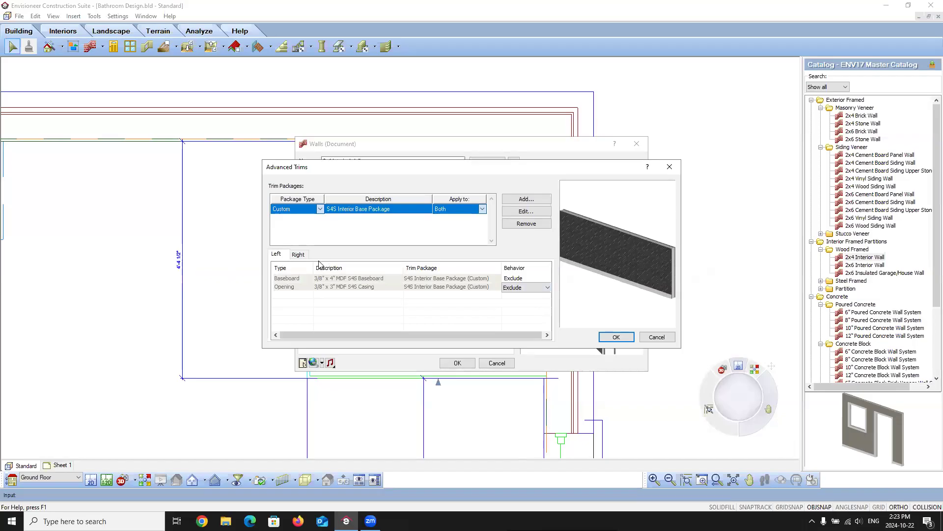
# - Set the right side's baseboard and opening trims to Exclude and apply the wall changes
pyautogui.click(298, 254)
pyautogui.click(544, 281)
pyautogui.click(546, 279)
pyautogui.click(523, 301)
pyautogui.click(548, 290)
pyautogui.click(549, 290)
pyautogui.click(525, 310)
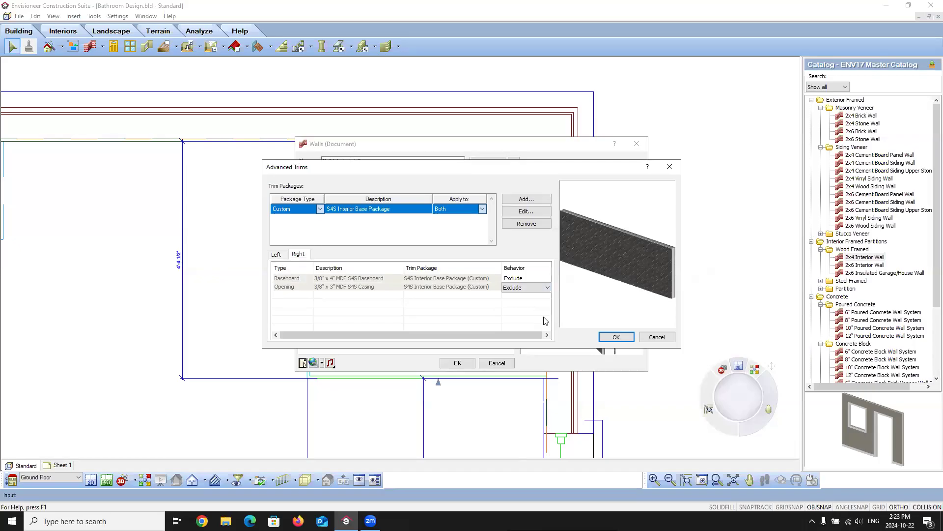
pyautogui.click(616, 336)
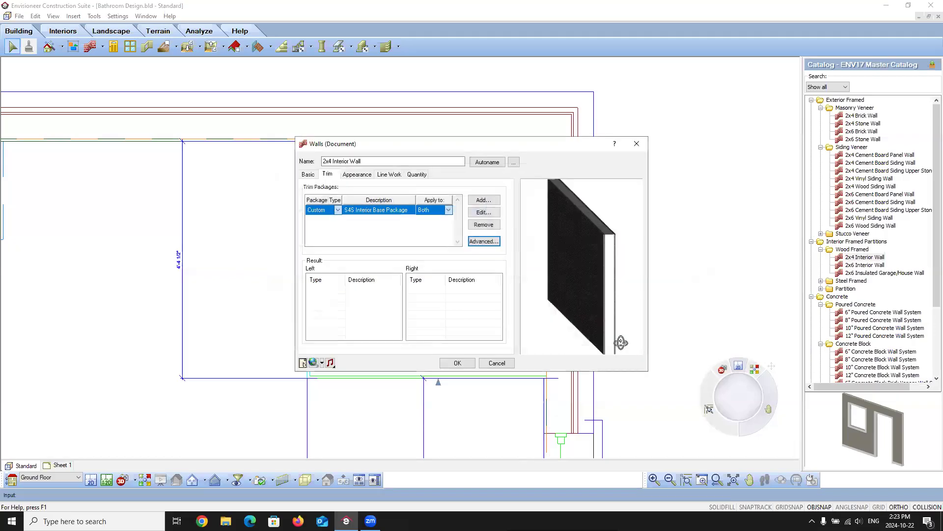
pyautogui.click(457, 364)
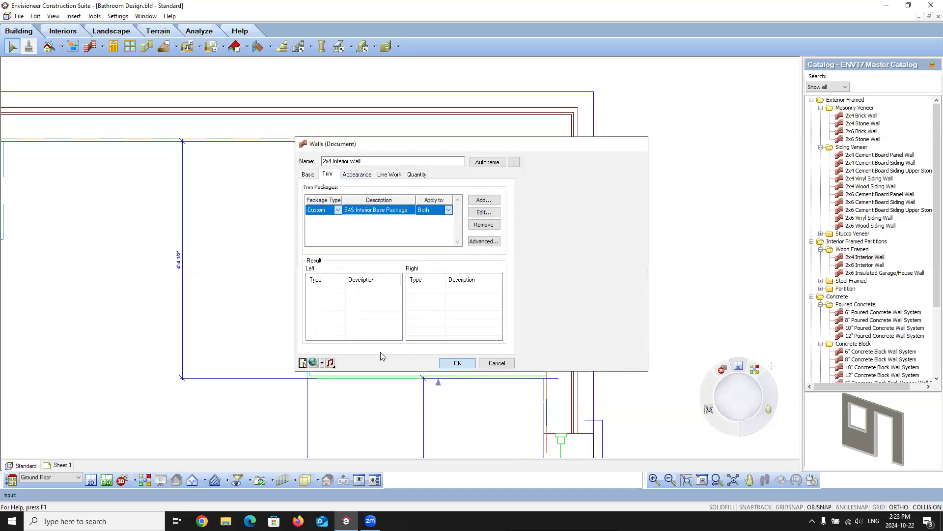
# - Check the tiled shower walls in the Bathroom camera view and return to the 2D plan
pyautogui.click(129, 479)
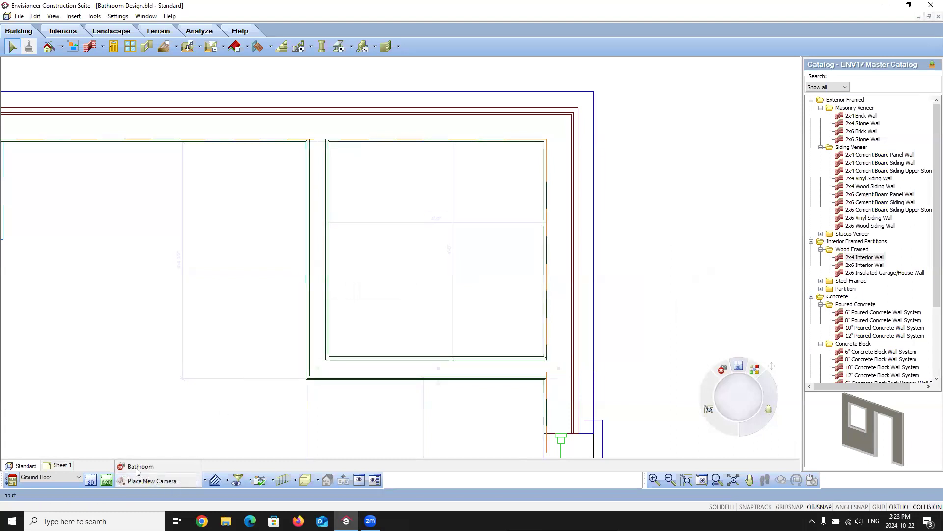
pyautogui.click(140, 467)
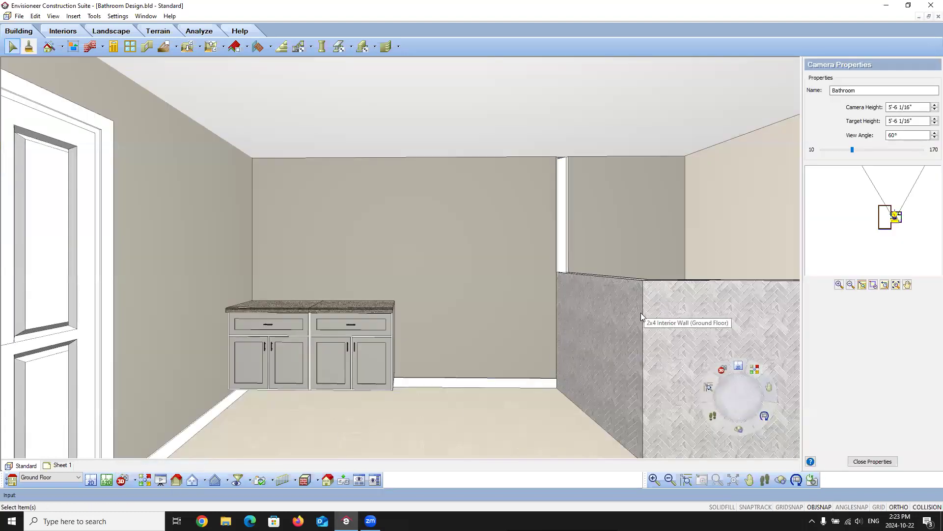
pyautogui.click(91, 479)
# - Select both shower partitions and edit their wall name, replacing "Interior" with "Tiled Shower"
pyautogui.click(307, 300)
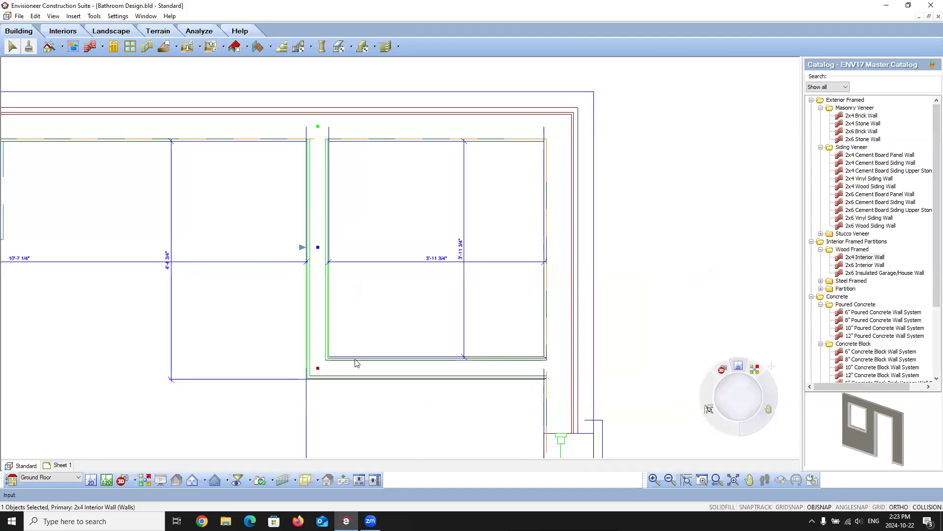
pyautogui.rightClick(357, 363)
pyautogui.click(407, 191)
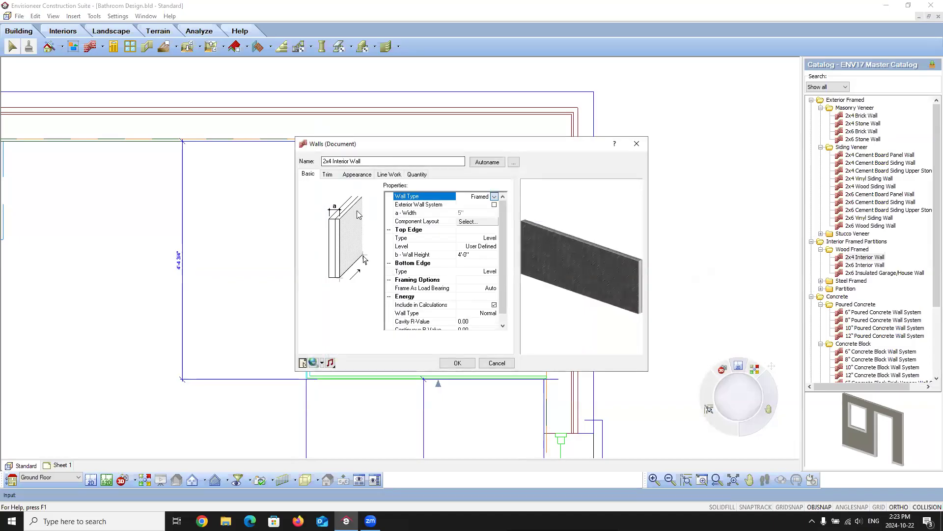
pyautogui.click(350, 160)
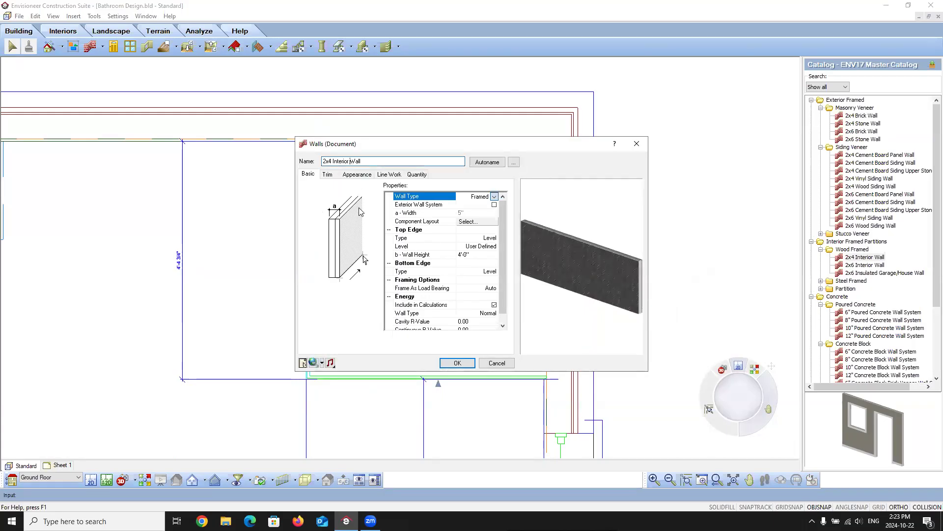
pyautogui.press('BackSpace')
pyautogui.press('BackSpace')
pyautogui.press('BackSpace')
pyautogui.press('BackSpace')
pyautogui.press('BackSpace')
pyautogui.press('BackSpace')
pyautogui.press('BackSpace')
pyautogui.write('Tiled Showe')
pyautogui.click(457, 363)
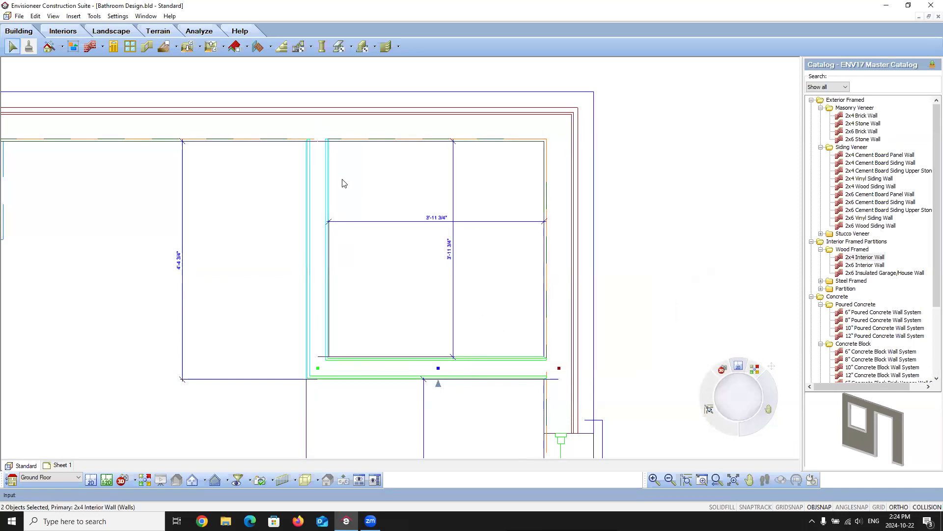
# - Select the two exterior brick wall segments enclosing the shower and replace their interior finish with Tile Wet Room
pyautogui.click(344, 183)
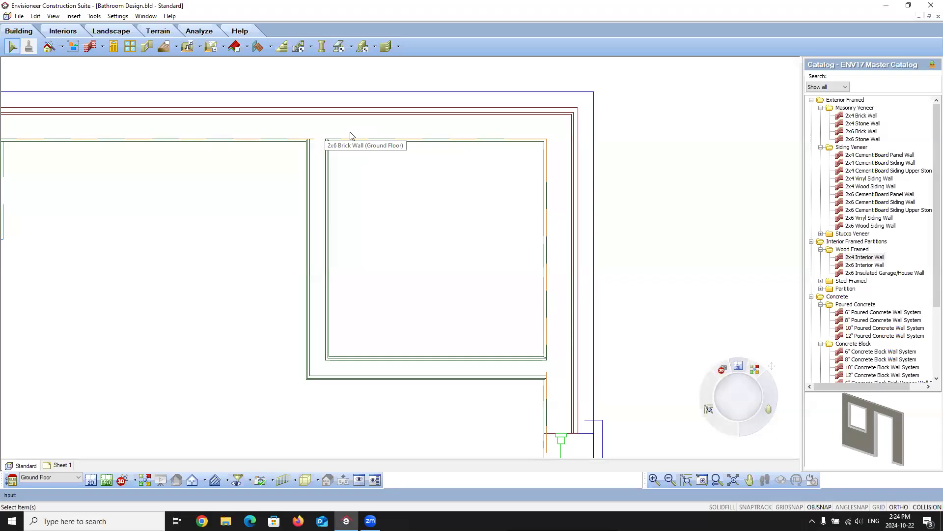
pyautogui.click(295, 134)
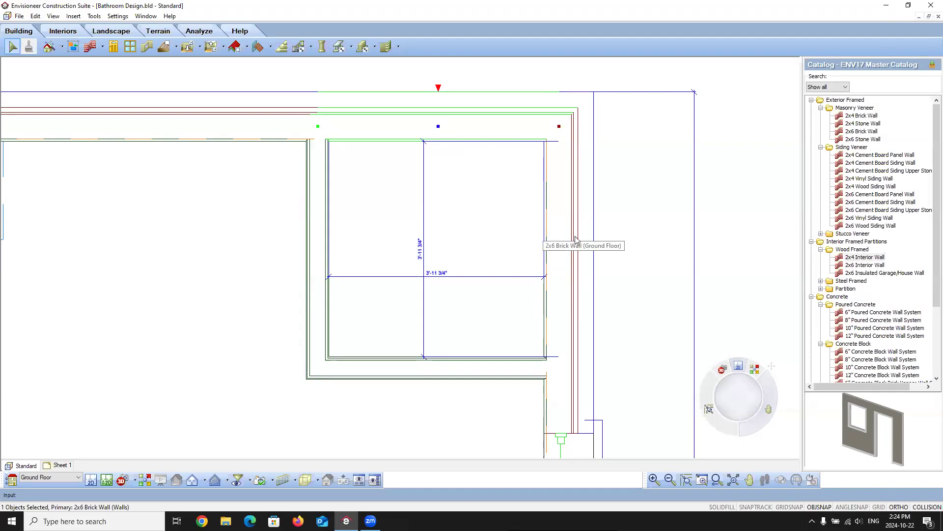
pyautogui.click(558, 232)
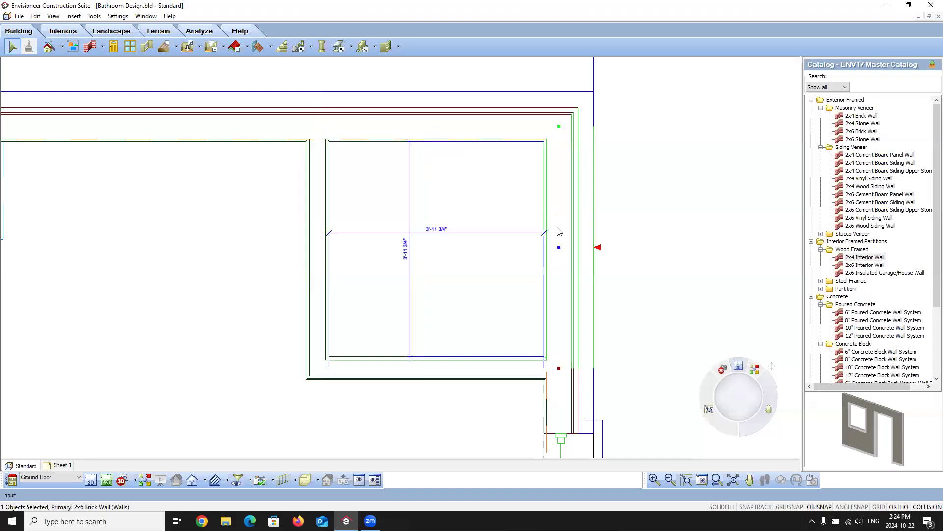
pyautogui.keyDown('shift'); pyautogui.click(462, 134); pyautogui.keyUp('shift')
pyautogui.rightClick(462, 133)
pyautogui.click(485, 149)
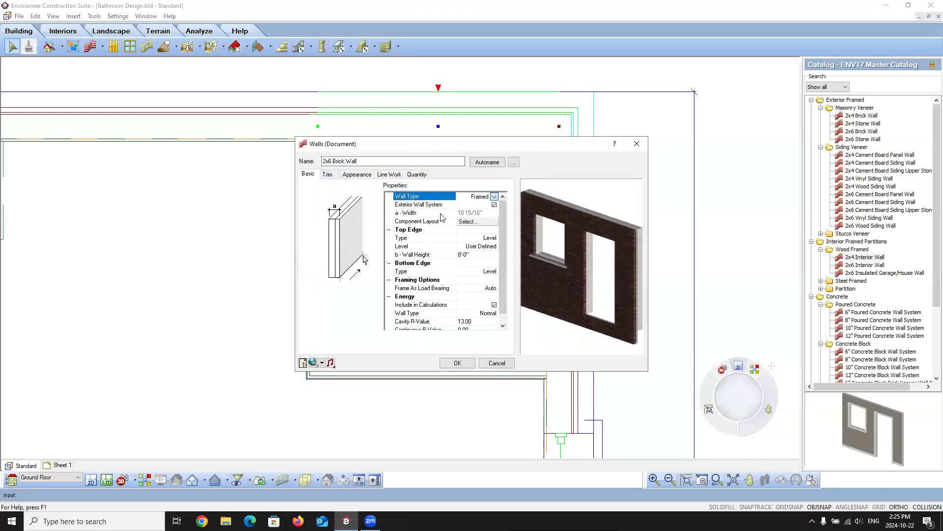
pyautogui.click(476, 221)
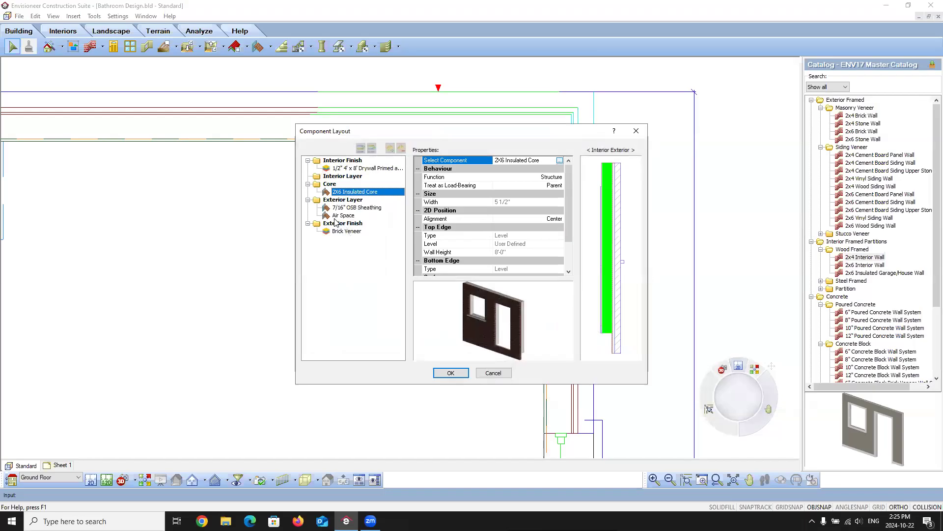
pyautogui.click(353, 169)
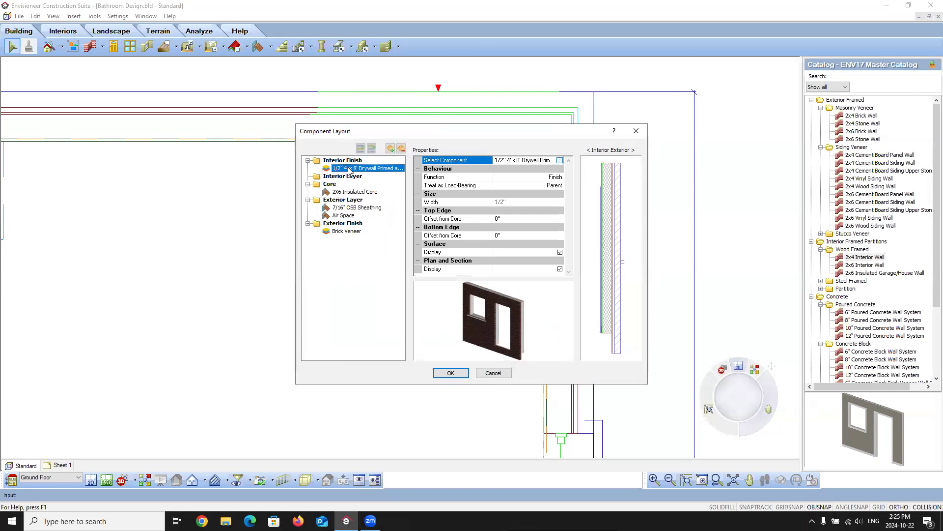
pyautogui.click(560, 161)
pyautogui.click(448, 186)
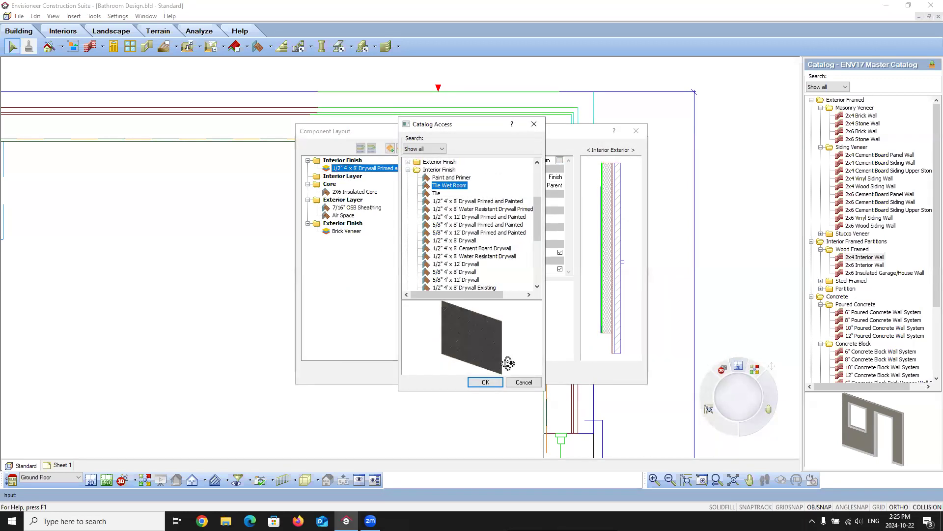
pyautogui.click(486, 383)
# - Add 1/2" 4' x 8' Cement Board Drywall as the walls' interior layer, set its function to Barrier and accept the layout
pyautogui.click(346, 176)
pyautogui.click(400, 149)
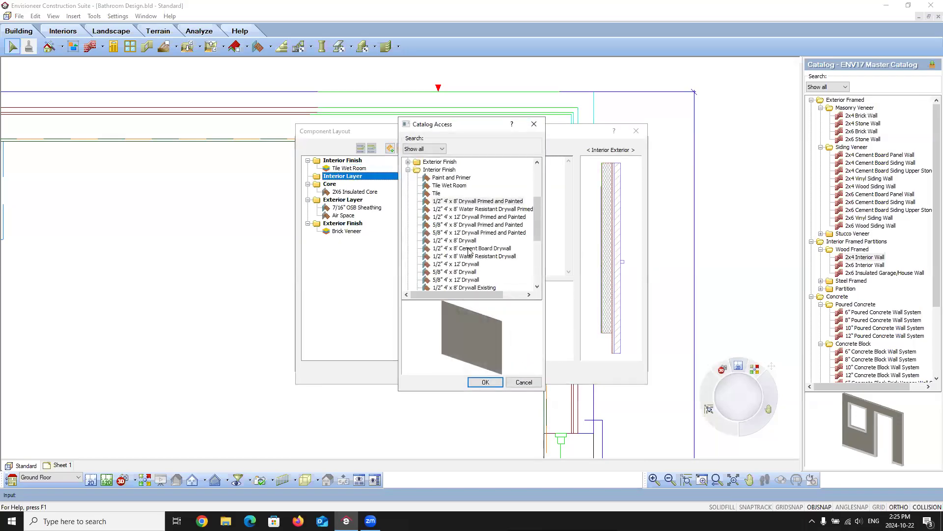
pyautogui.click(469, 248)
pyautogui.click(485, 382)
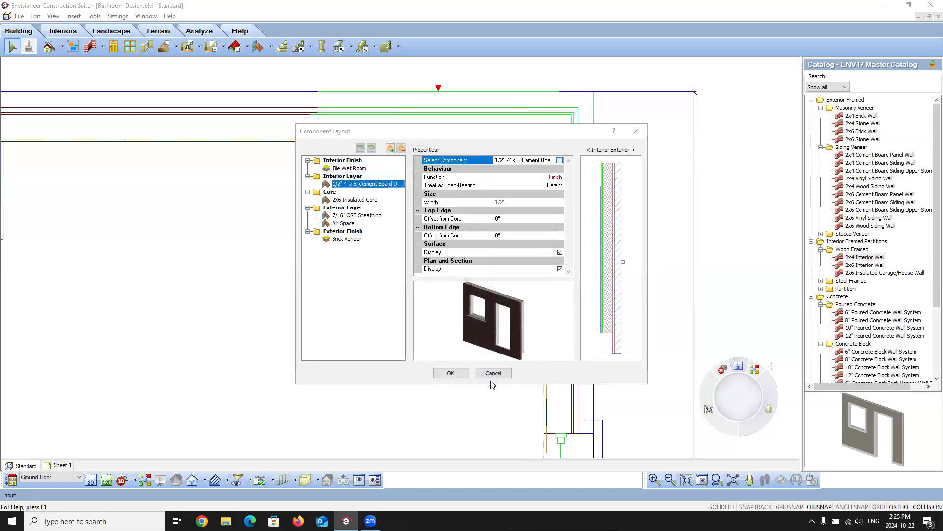
pyautogui.click(560, 178)
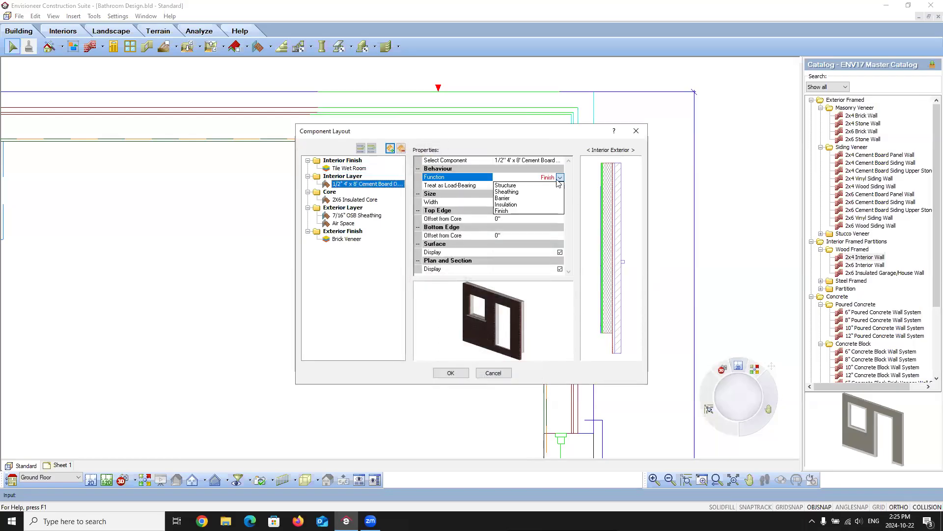
pyautogui.click(512, 198)
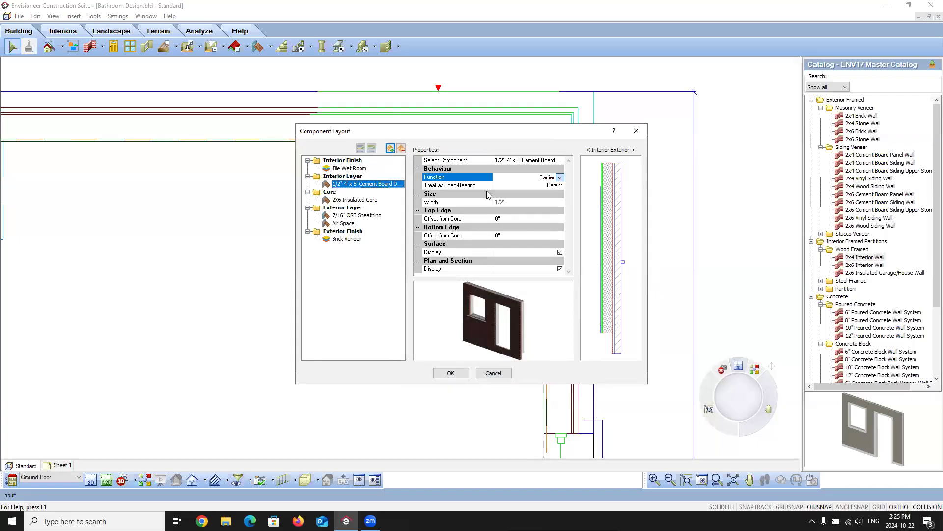
pyautogui.click(339, 168)
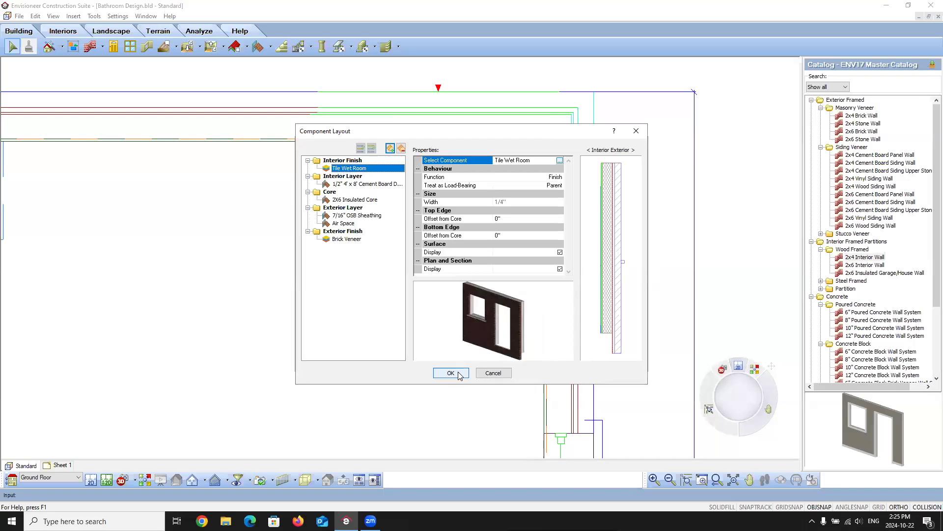
pyautogui.click(450, 373)
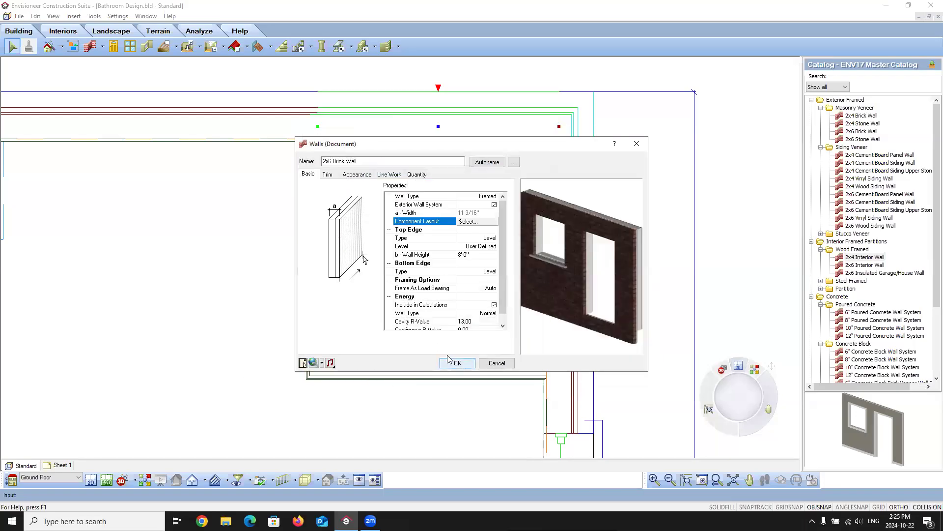
# - In the brick walls' advanced trims, change the default interior package to a custom S4S Interior Base Package
pyautogui.click(327, 174)
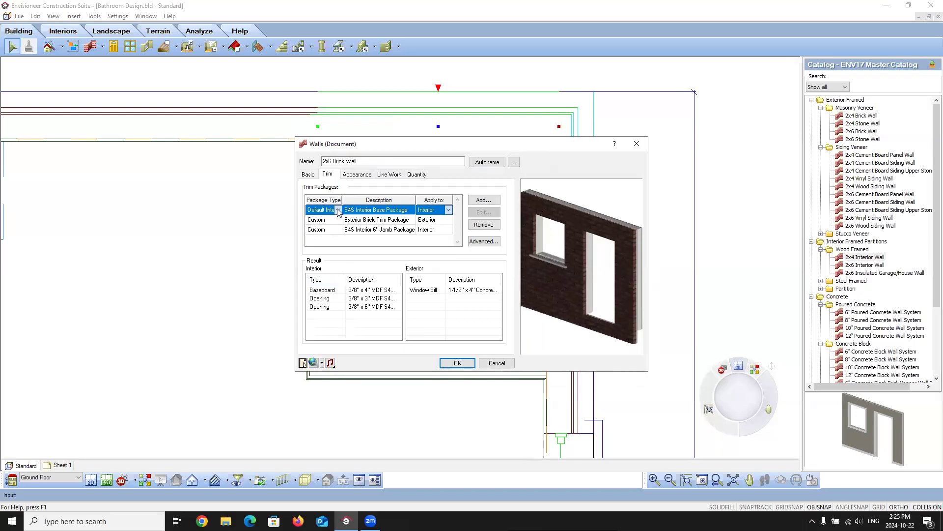
pyautogui.click(486, 241)
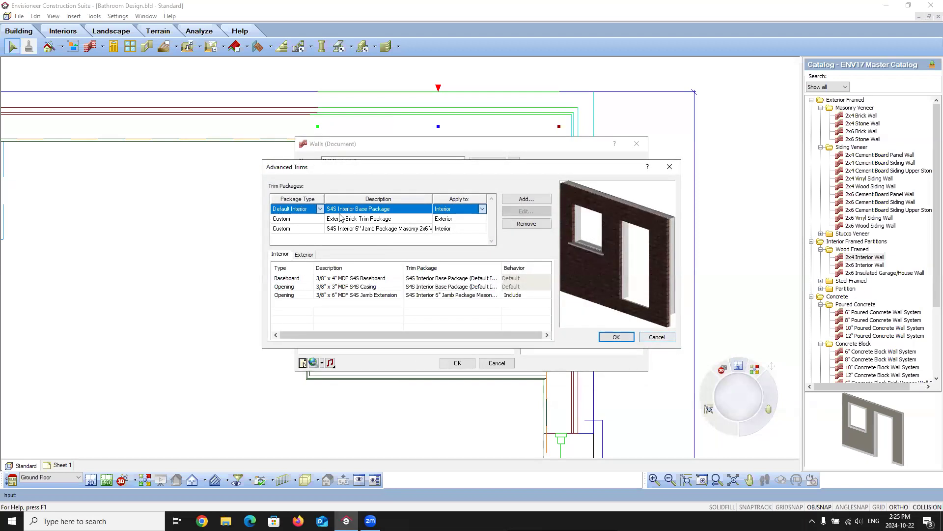
pyautogui.click(320, 209)
pyautogui.click(282, 231)
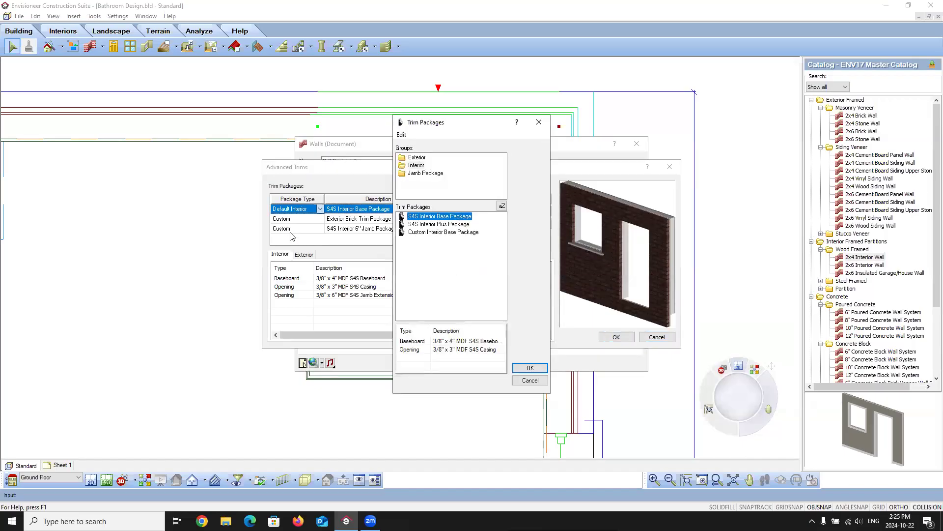
pyautogui.click(530, 367)
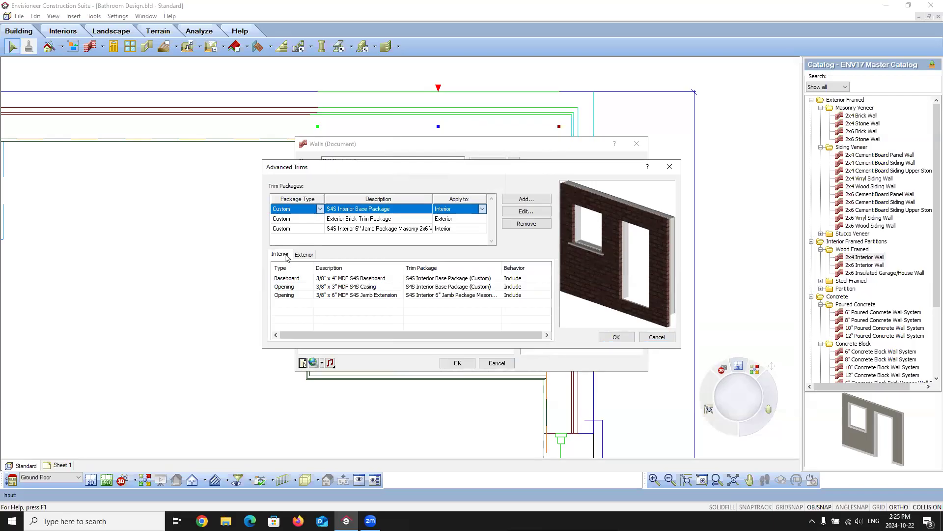
# - Set the interior 4" baseboard and 3" casing trims to Exclude and apply the changes to the brick walls
pyautogui.click(528, 279)
pyautogui.click(547, 279)
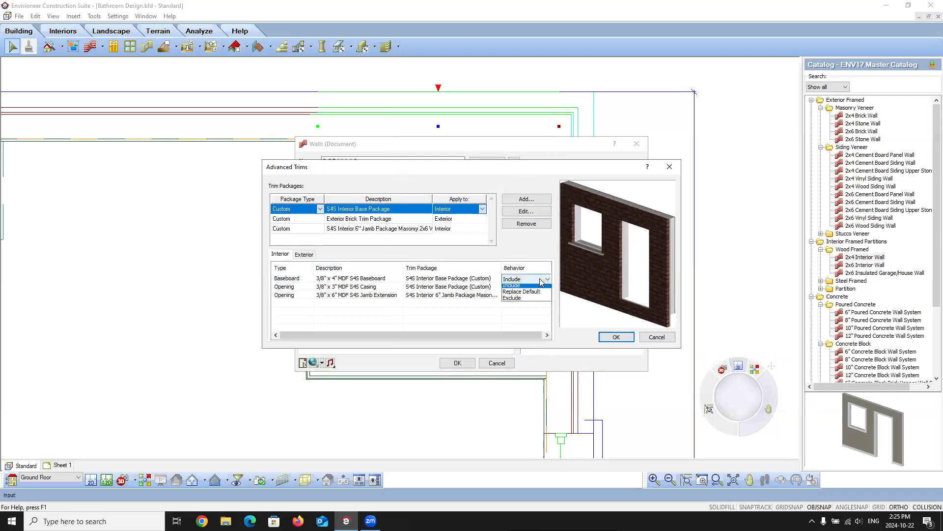
pyautogui.click(514, 301)
pyautogui.click(526, 287)
pyautogui.click(547, 287)
pyautogui.click(513, 310)
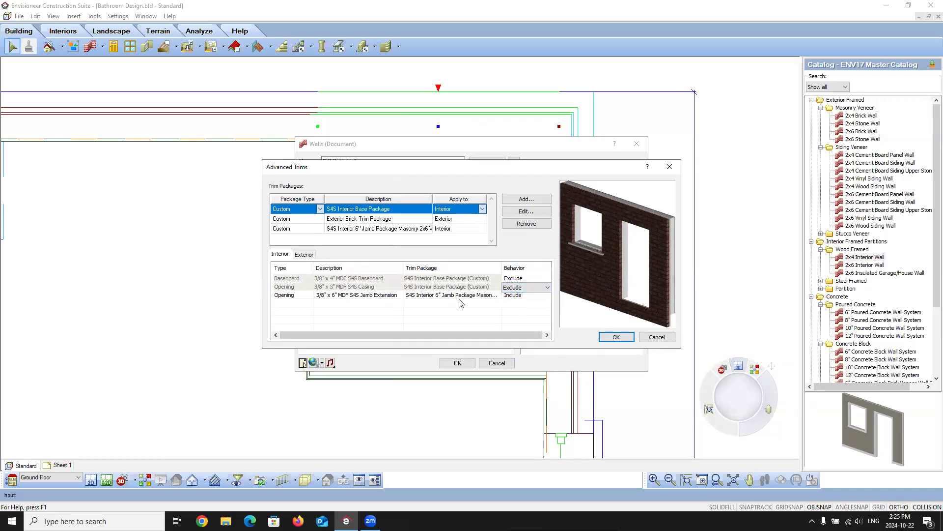
pyautogui.click(616, 337)
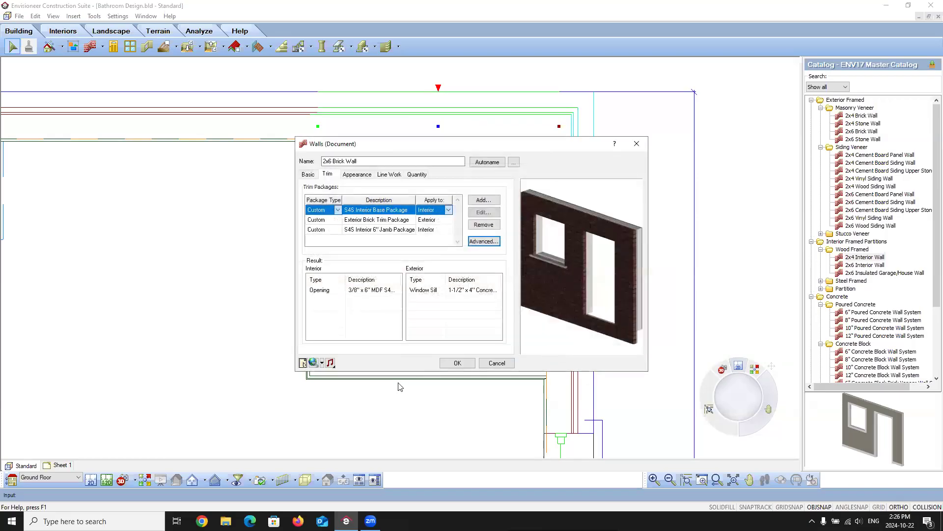
pyautogui.click(454, 363)
pyautogui.click(216, 350)
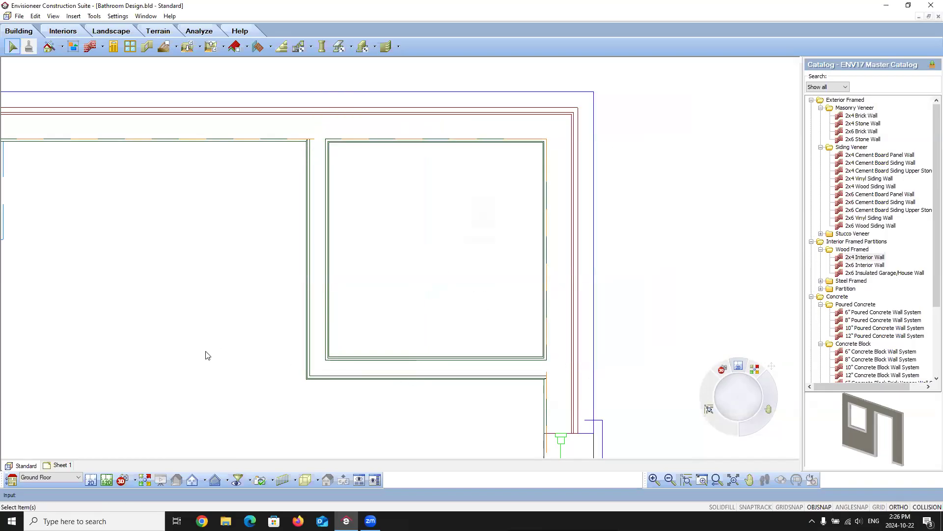
# - Examine the tiled shower corner in the Bathroom camera view and return to the 2D plan
pyautogui.click(129, 480)
pyautogui.click(145, 465)
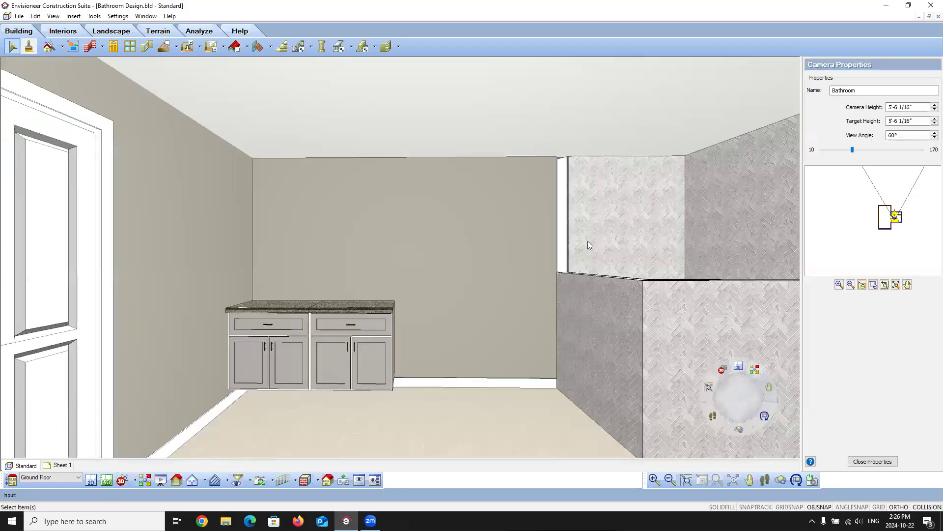
pyautogui.click(749, 481)
pyautogui.moveTo(653, 338); pyautogui.dragTo(426, 355)
pyautogui.rightClick(423, 350)
pyautogui.click(438, 353)
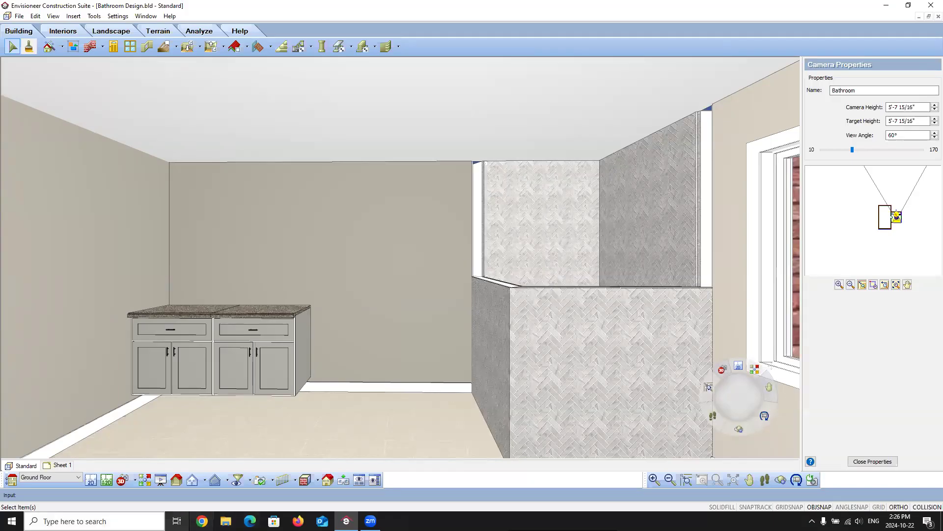
pyautogui.click(91, 480)
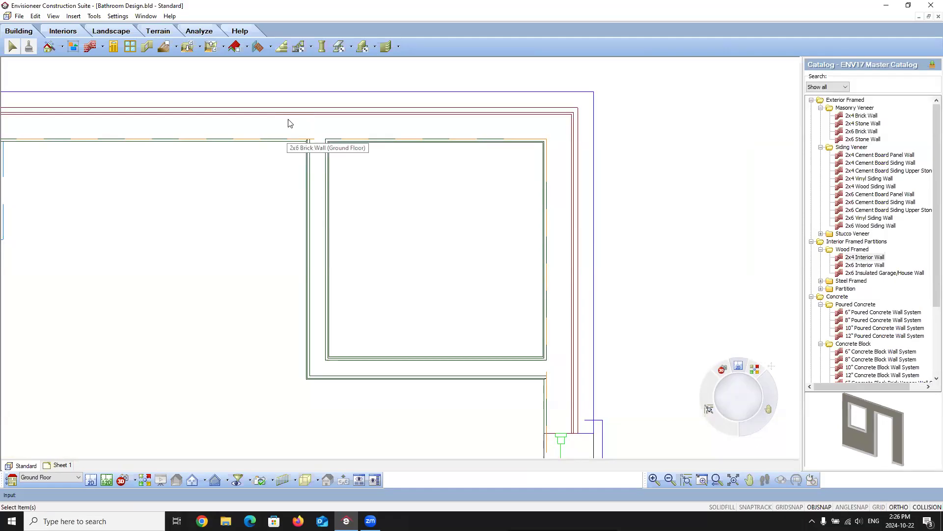
# - Draw a three-sided guide line from the shower partition's outer corner out across the upper exterior wall and back into the room
pyautogui.scroll(3, 302, 121)
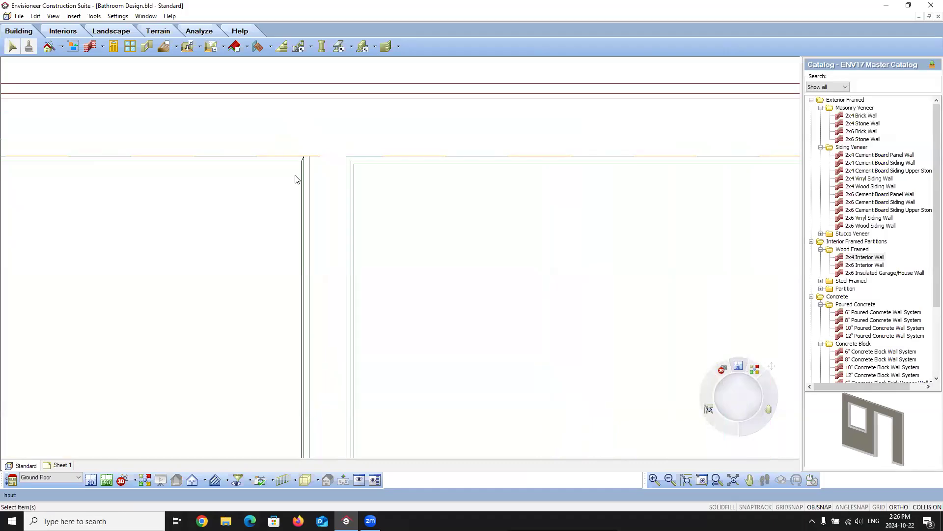
pyautogui.press('space')
pyautogui.click(302, 159)
pyautogui.scroll(-2, 301, 274)
pyautogui.click(303, 139)
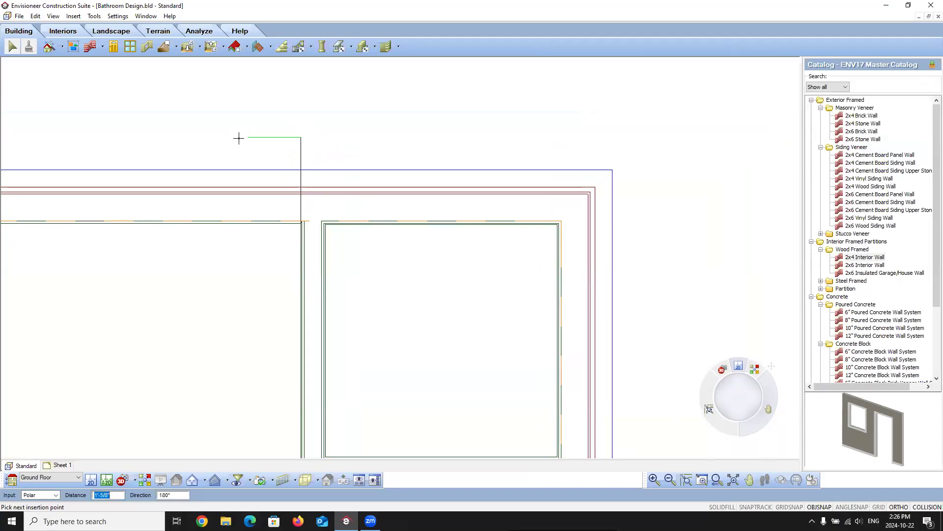
pyautogui.click(281, 137)
pyautogui.rightClick(269, 294)
pyautogui.click(291, 306)
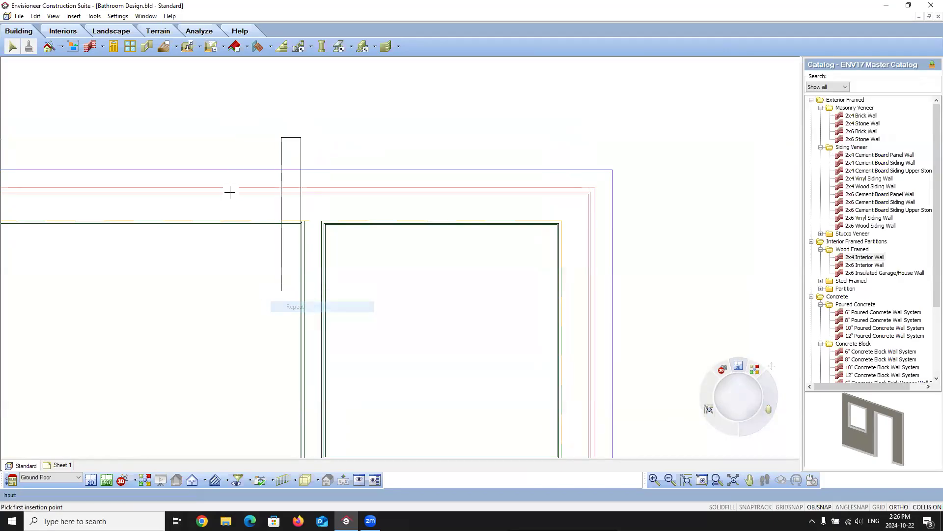
# - Draw a matching guide line from the lower shower partition's outer corner across the right exterior wall and back into the room
pyautogui.scroll(-2, 231, 193)
pyautogui.scroll(3, 295, 265)
pyautogui.scroll(3, 349, 305)
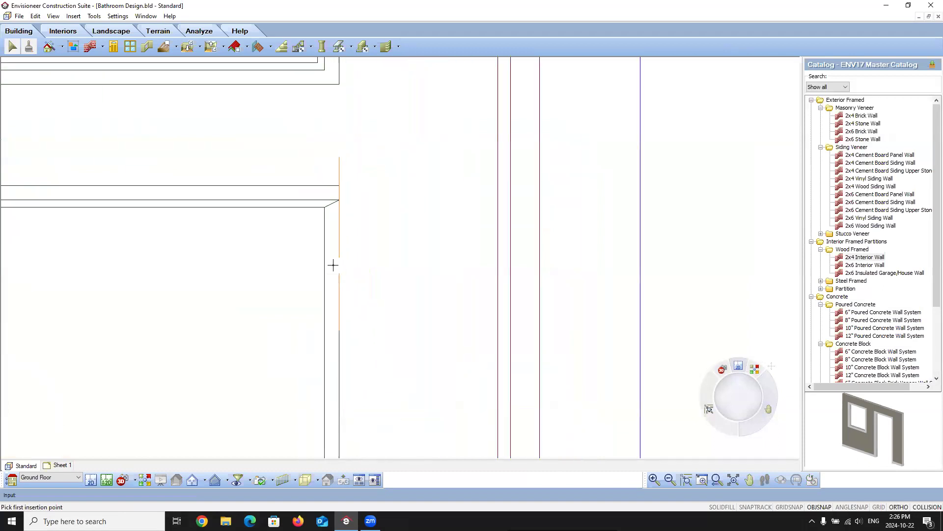
pyautogui.click(323, 206)
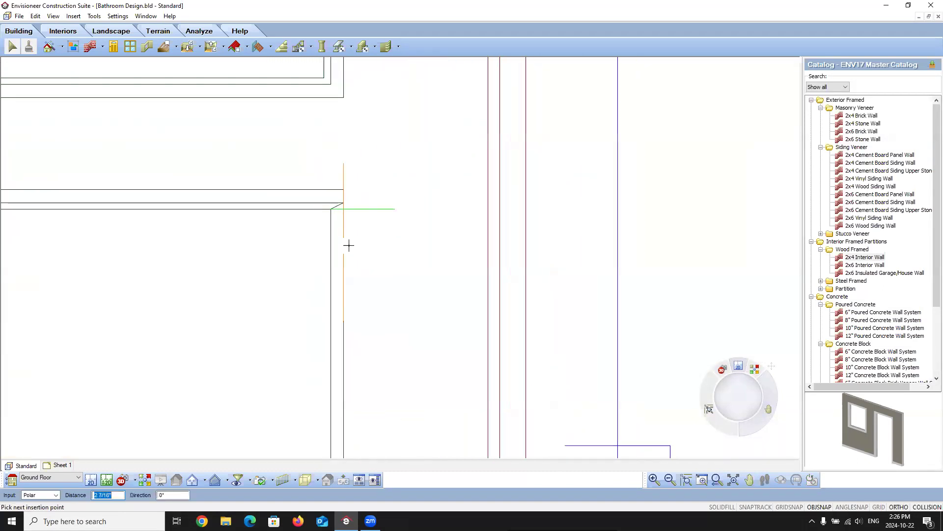
pyautogui.scroll(-2, 347, 246)
pyautogui.click(440, 245)
pyautogui.click(440, 278)
pyautogui.rightClick(178, 292)
pyautogui.click(202, 299)
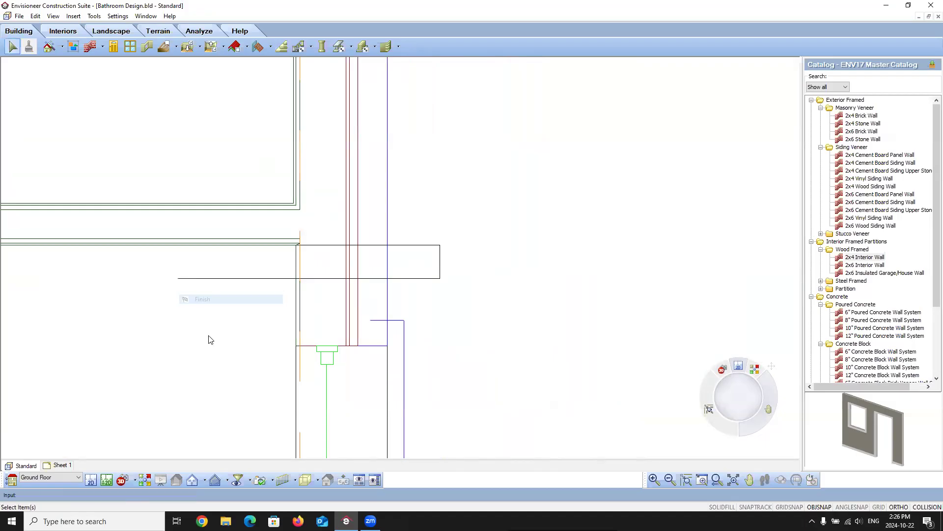
# - Break the upper exterior brick wall at the guide line beside the shower partition
pyautogui.scroll(-4, 305, 325)
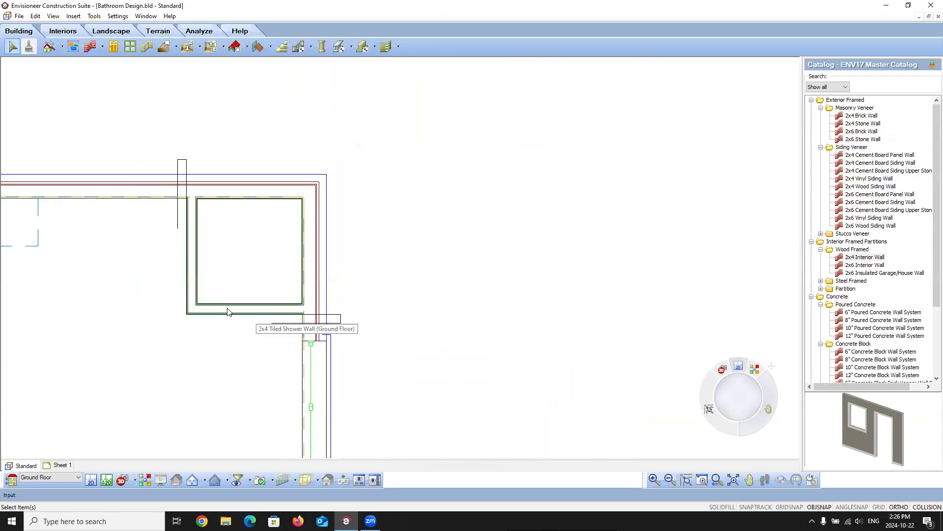
pyautogui.click(181, 180)
pyautogui.rightClick(182, 179)
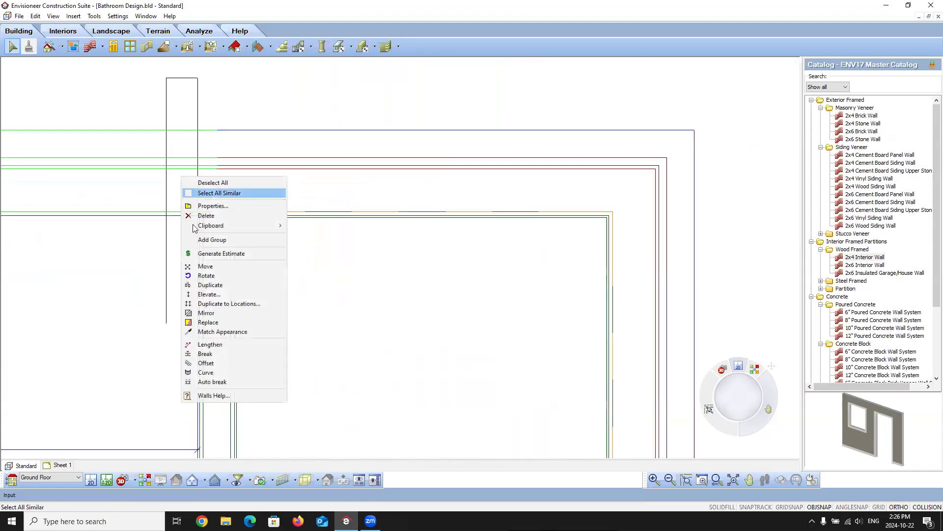
pyautogui.click(212, 351)
pyautogui.click(169, 267)
# - Break the right exterior brick wall below the shower at the end of its guide line
pyautogui.scroll(-2, 161, 249)
pyautogui.scroll(-2, 162, 249)
pyautogui.scroll(3, 251, 325)
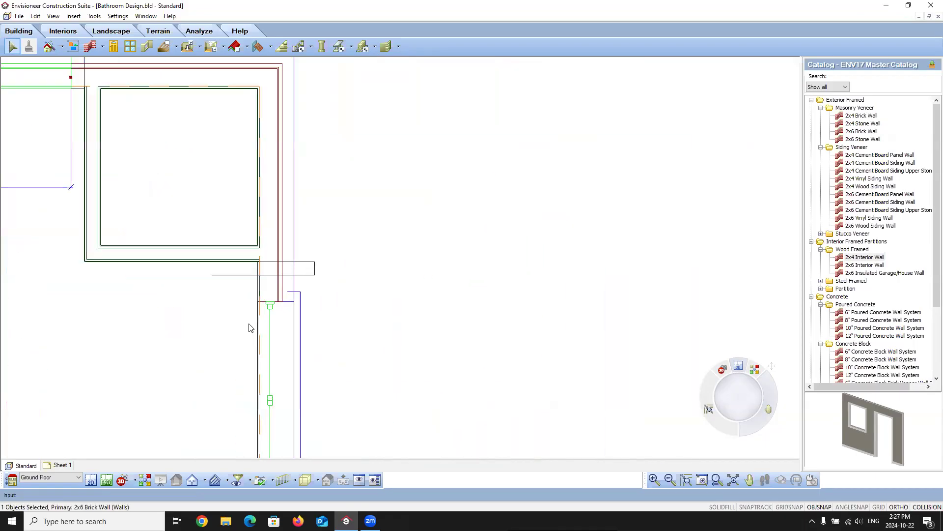
pyautogui.scroll(3, 252, 238)
pyautogui.rightClick(271, 238)
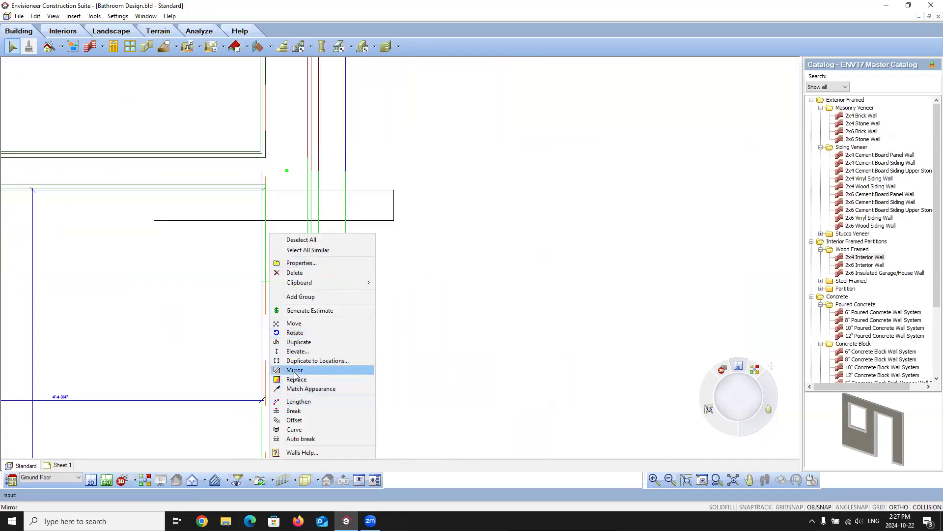
pyautogui.click(295, 411)
pyautogui.click(155, 220)
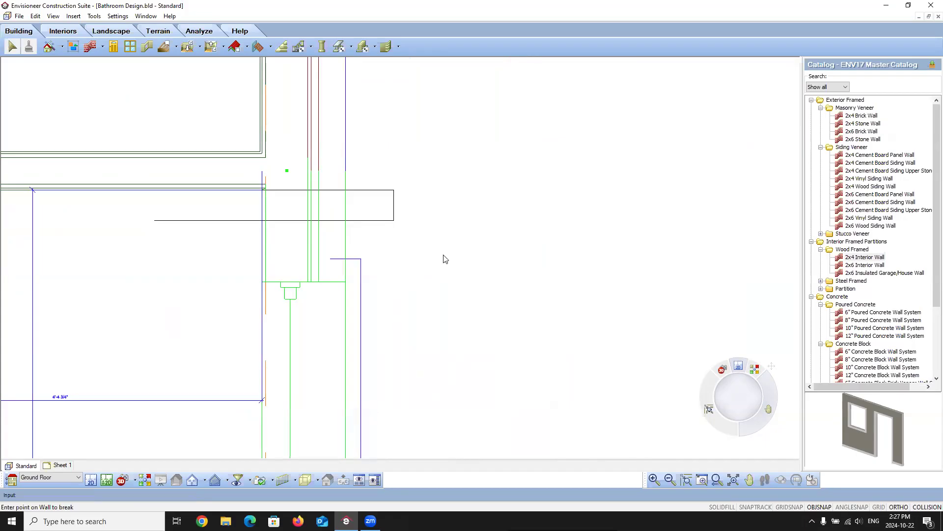
# - Finish the wall break and delete the two guide lines crossing the exterior walls beside the shower
pyautogui.click(469, 263)
pyautogui.scroll(-4, 511, 274)
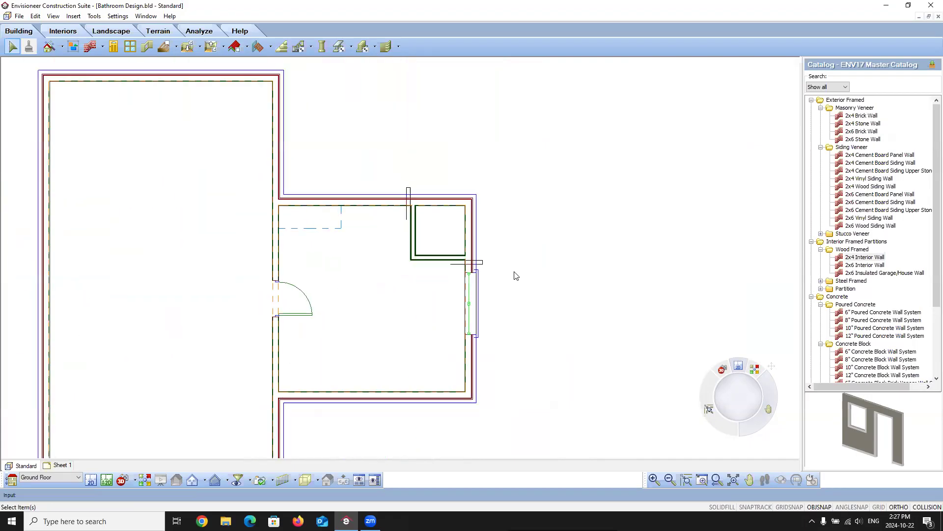
pyautogui.scroll(4, 459, 252)
pyautogui.moveTo(444, 269); pyautogui.dragTo(428, 239)
pyautogui.click(427, 239)
pyautogui.scroll(-2, 408, 260)
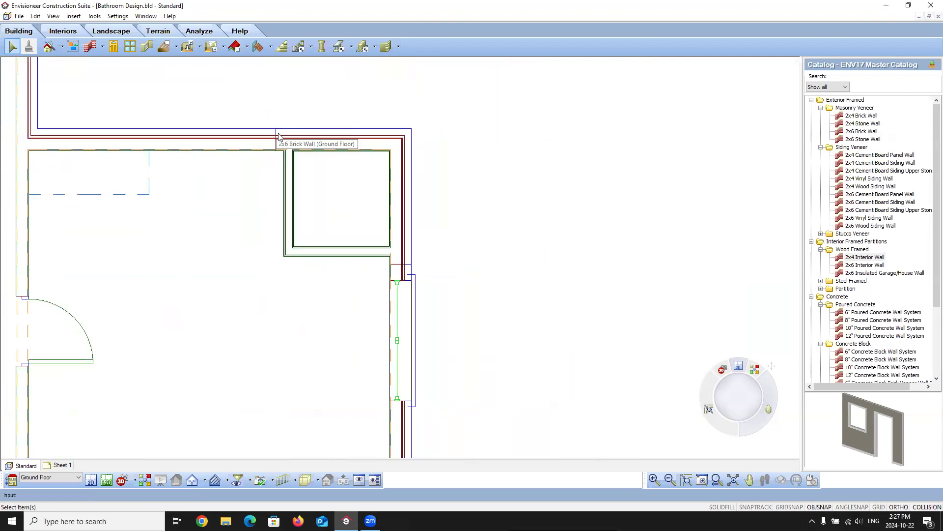
# - Pull the wall-side ends of both shower partitions to the inner face of the exterior walls they meet
pyautogui.scroll(2, 278, 137)
pyautogui.click(297, 182)
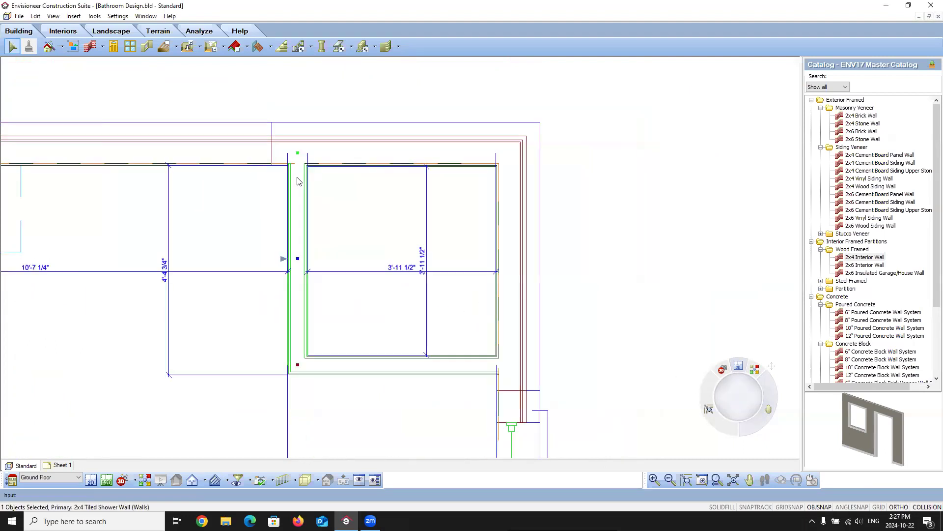
pyautogui.moveTo(298, 154); pyautogui.dragTo(285, 164)
pyautogui.click(236, 244)
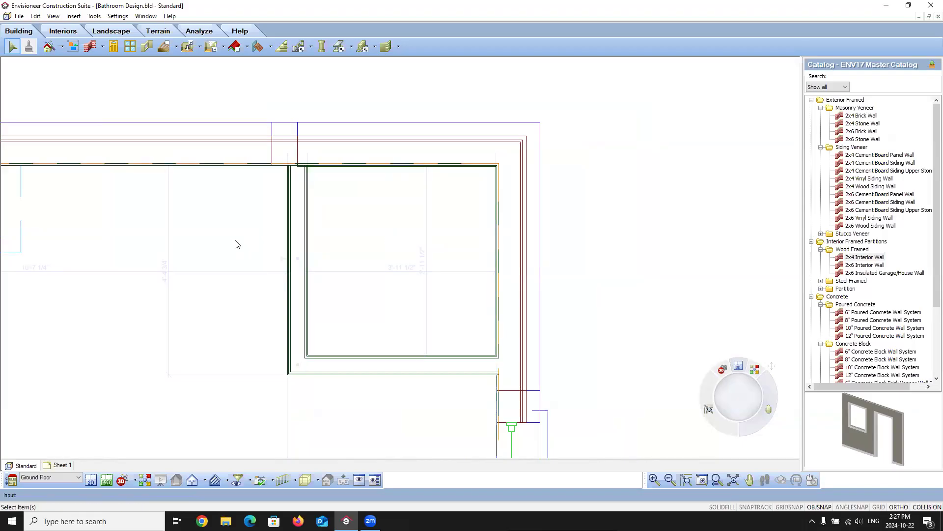
pyautogui.click(444, 366)
pyautogui.scroll(3, 507, 370)
pyautogui.moveTo(503, 348); pyautogui.dragTo(476, 349)
pyautogui.click(393, 400)
pyautogui.scroll(-3, 386, 408)
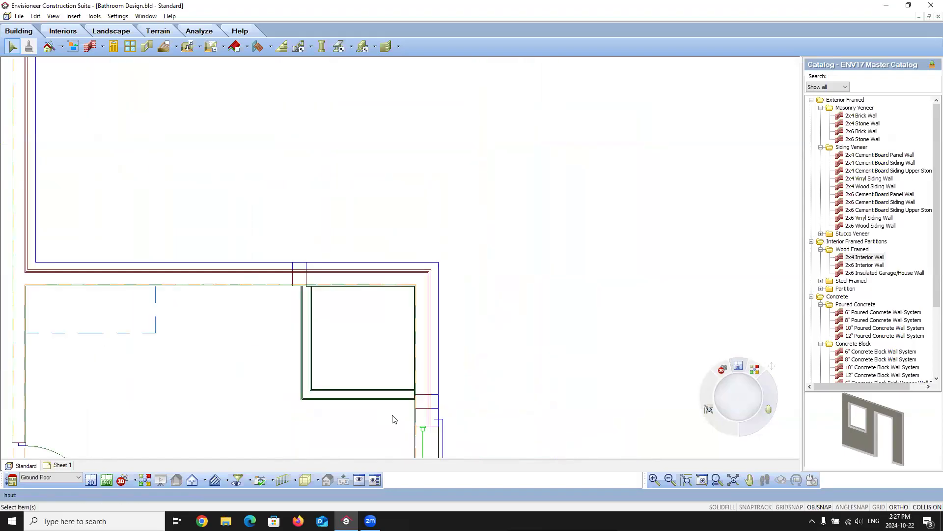
# - Examine the two narrow exterior wall segments beside the shower tiling from the Bathroom camera view
pyautogui.click(134, 480)
pyautogui.click(147, 463)
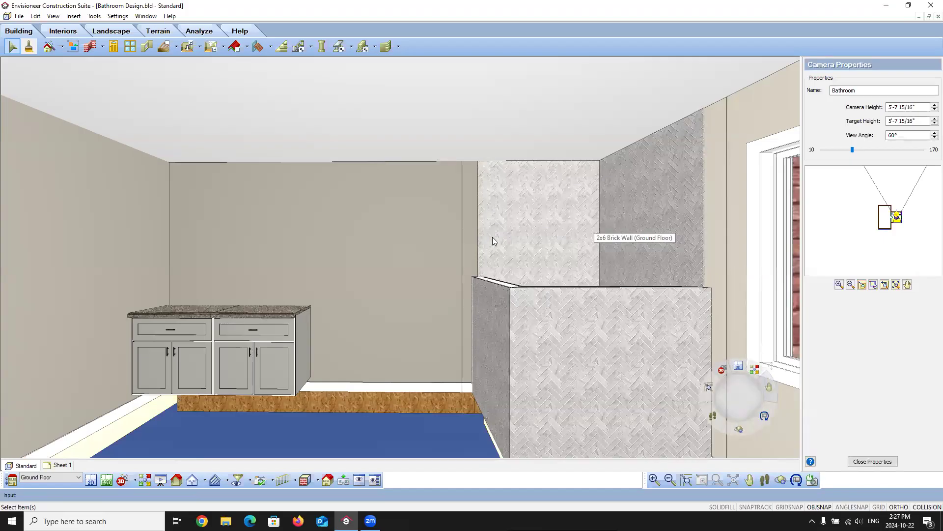
pyautogui.click(470, 199)
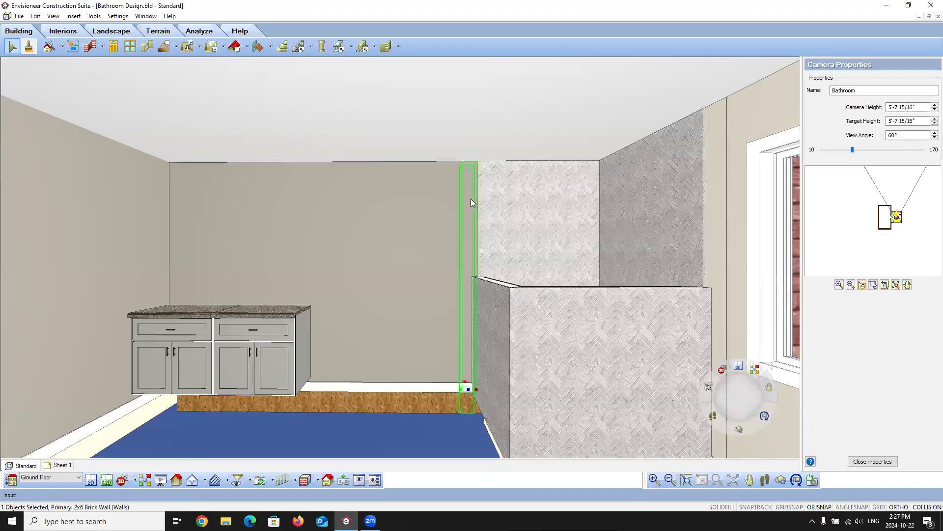
pyautogui.keyDown('ctrl'); pyautogui.click(716, 175); pyautogui.keyUp('ctrl')
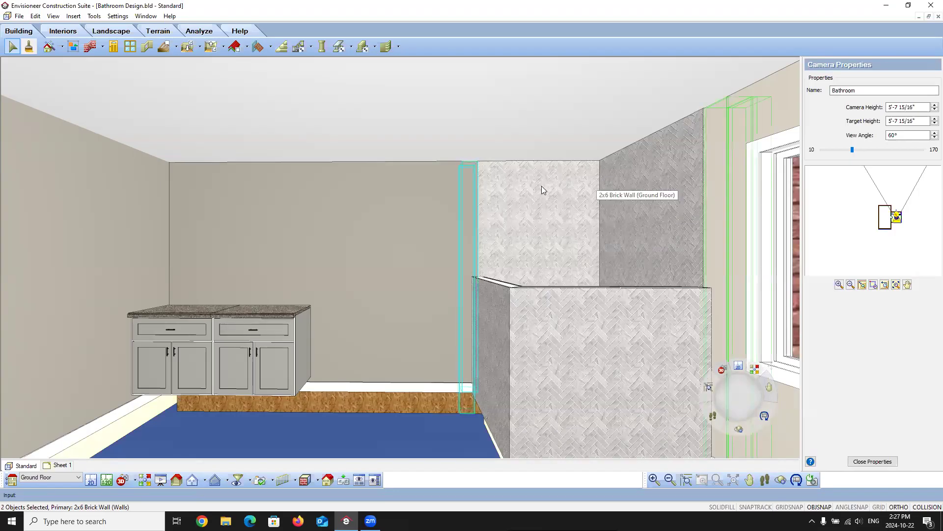
# - In the 2D plan, replace the interior finish of both narrow brick wall segments beside the shower with Tile Wet Room
pyautogui.click(91, 480)
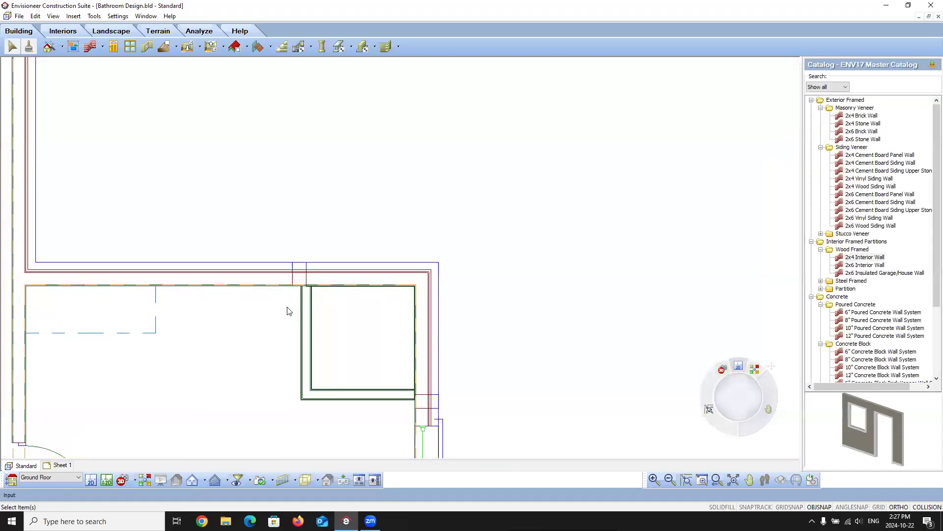
pyautogui.scroll(5, 288, 310)
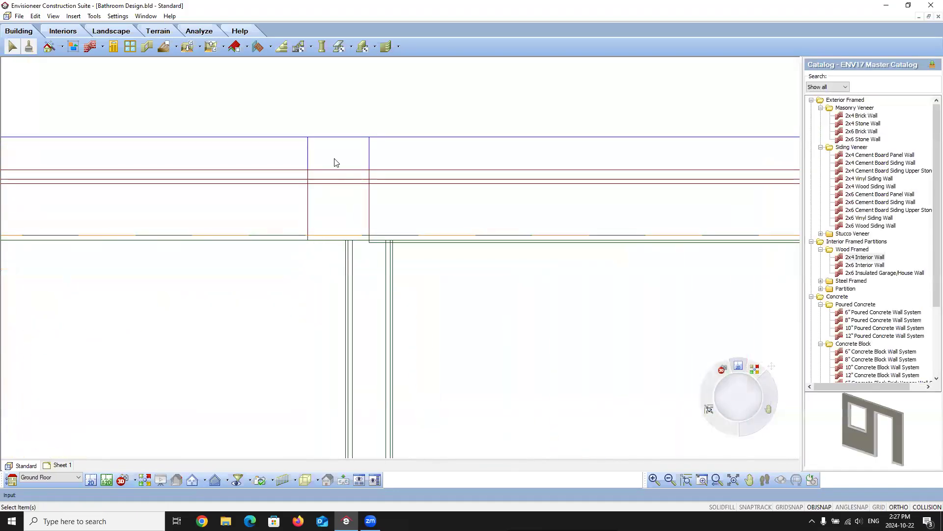
pyautogui.click(336, 190)
pyautogui.scroll(-3, 270, 210)
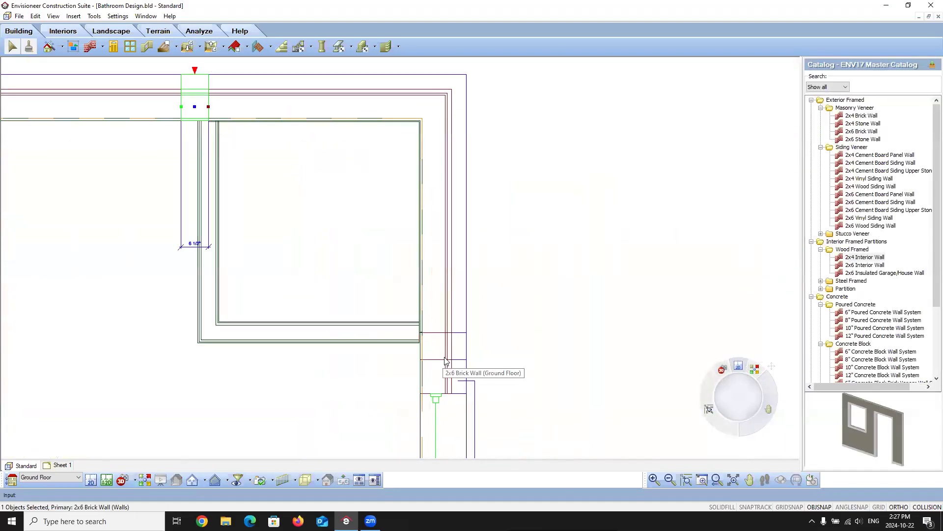
pyautogui.keyDown('shift'); pyautogui.click(442, 349); pyautogui.keyUp('shift')
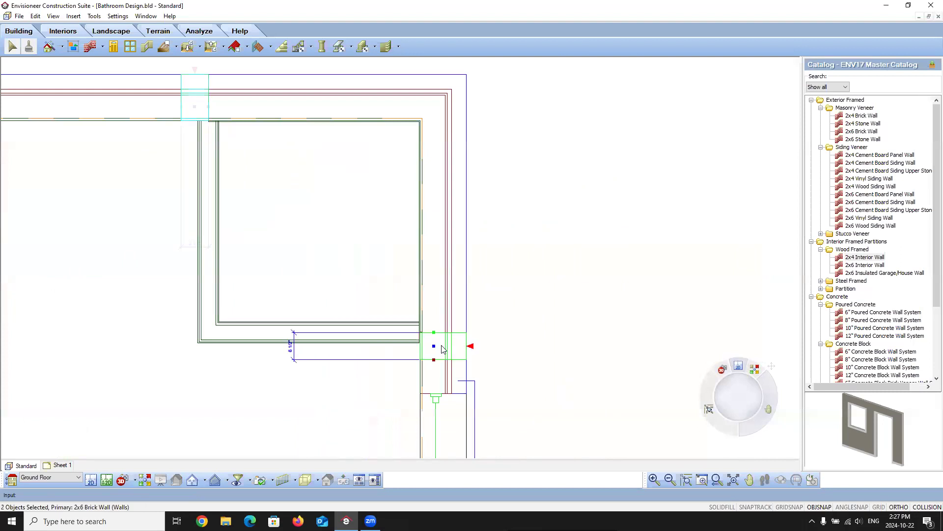
pyautogui.rightClick(441, 349)
pyautogui.click(501, 190)
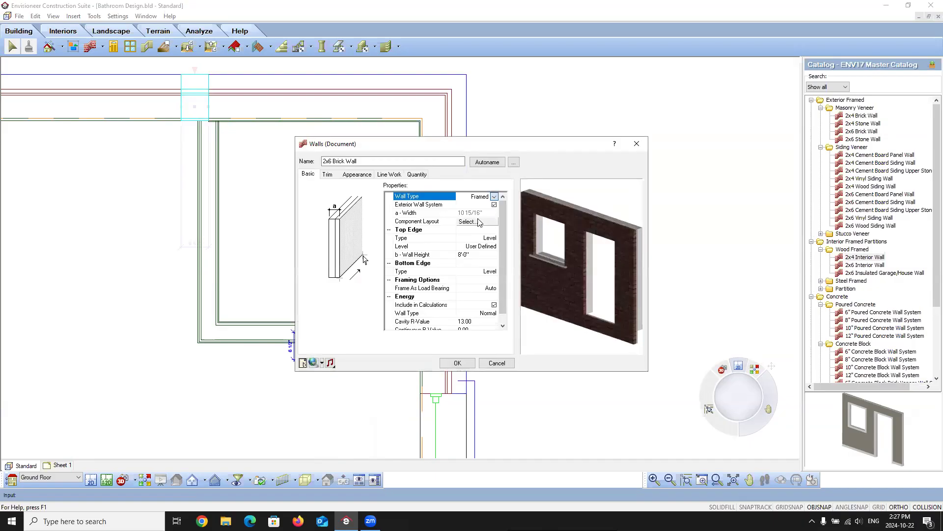
pyautogui.click(477, 222)
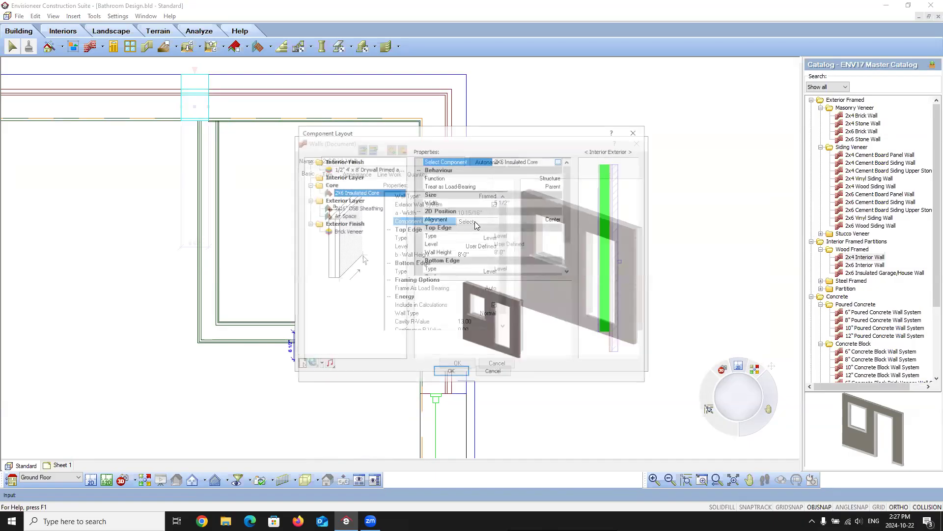
pyautogui.click(382, 169)
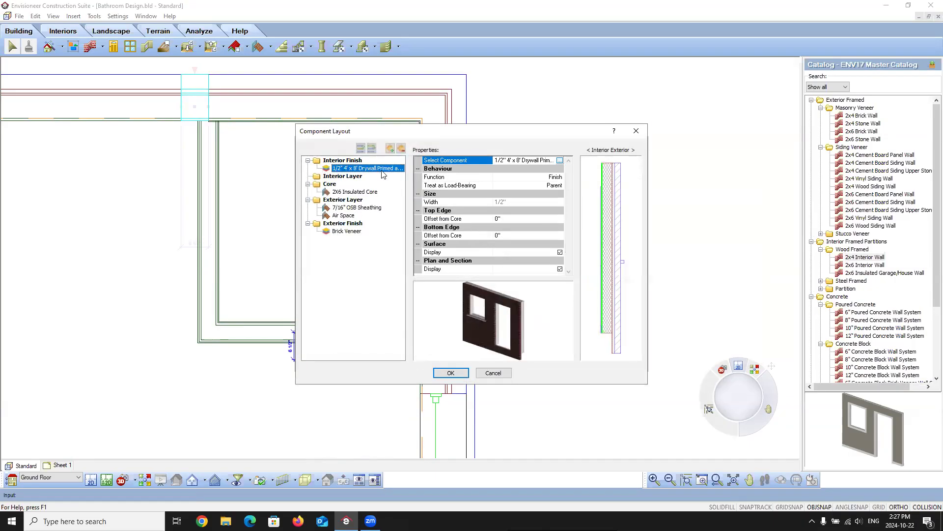
pyautogui.click(559, 160)
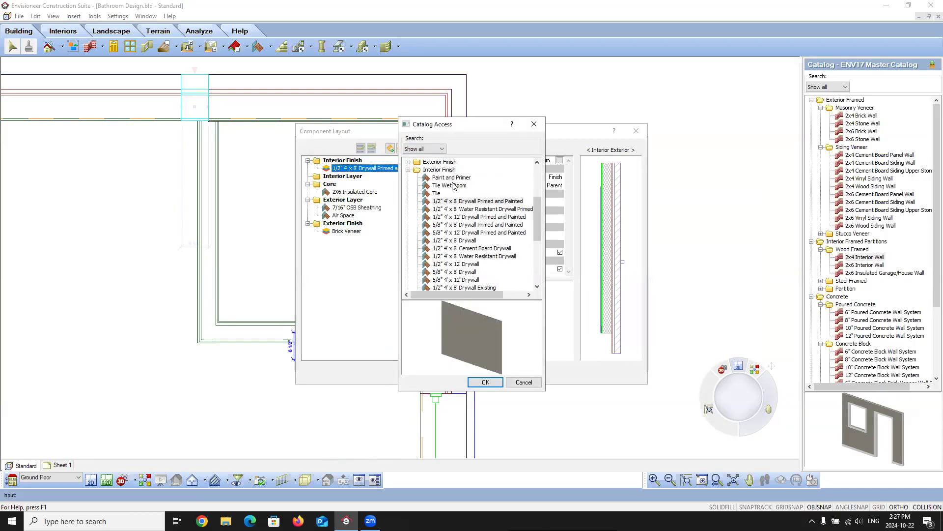
pyautogui.click(453, 186)
pyautogui.click(485, 381)
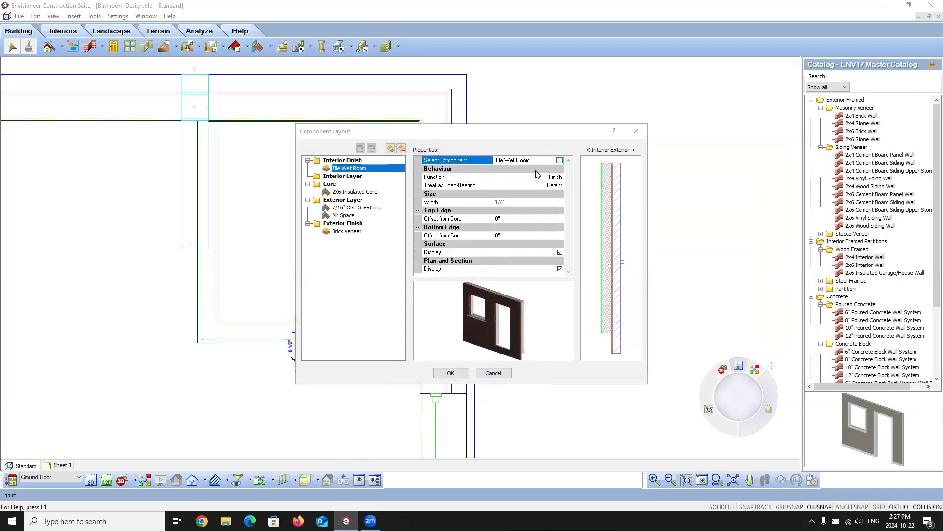
# - Add 1/2" 4' x 8' Cement Board Drywall as the segments' interior layer with its function set to Barrier, and apply the wall changes
pyautogui.click(343, 176)
pyautogui.click(390, 148)
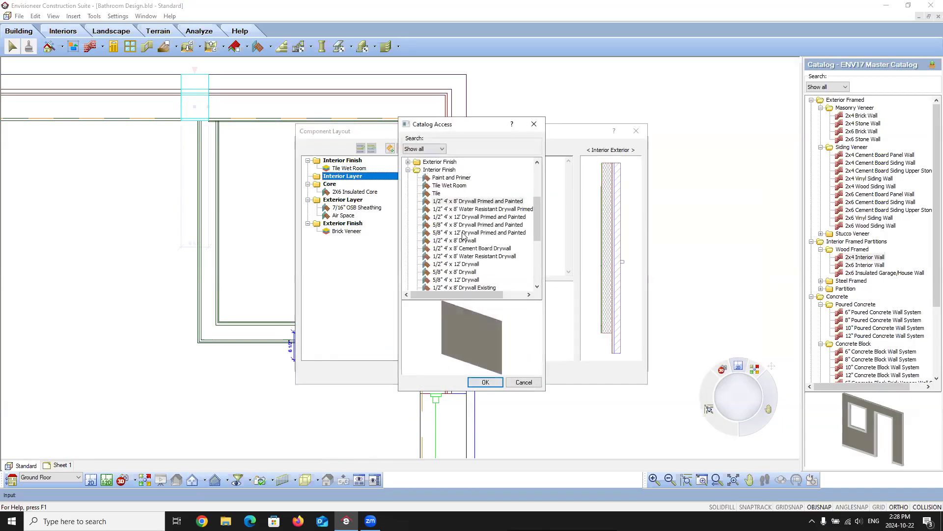
pyautogui.click(471, 250)
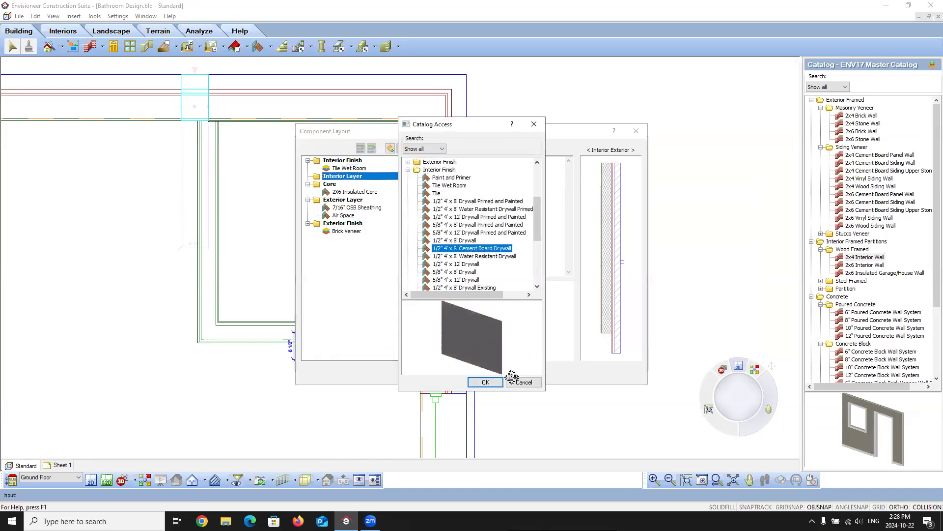
pyautogui.click(485, 382)
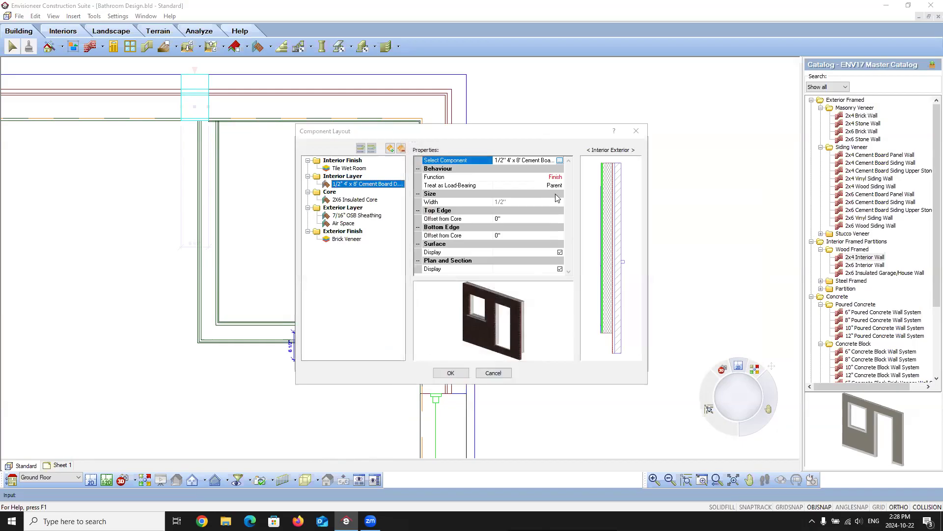
pyautogui.click(556, 178)
pyautogui.click(560, 177)
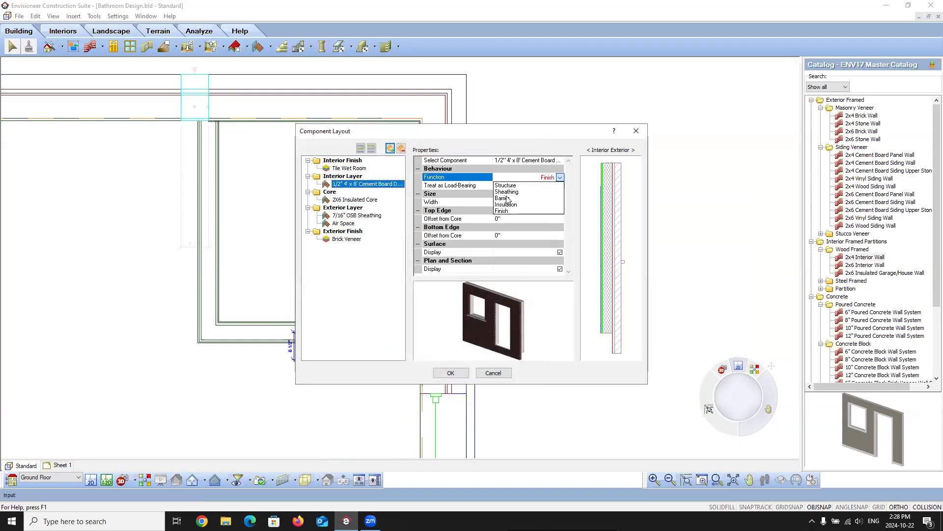
pyautogui.click(503, 197)
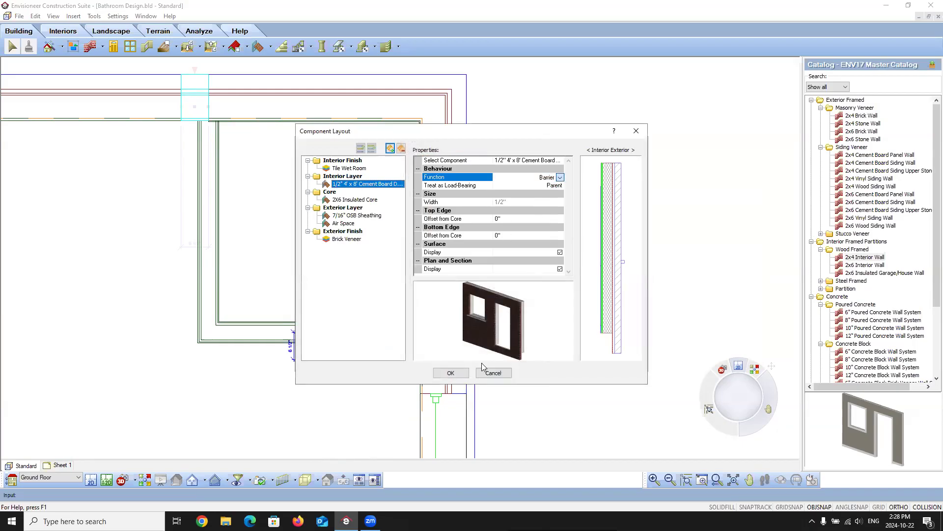
pyautogui.click(458, 375)
pyautogui.click(457, 363)
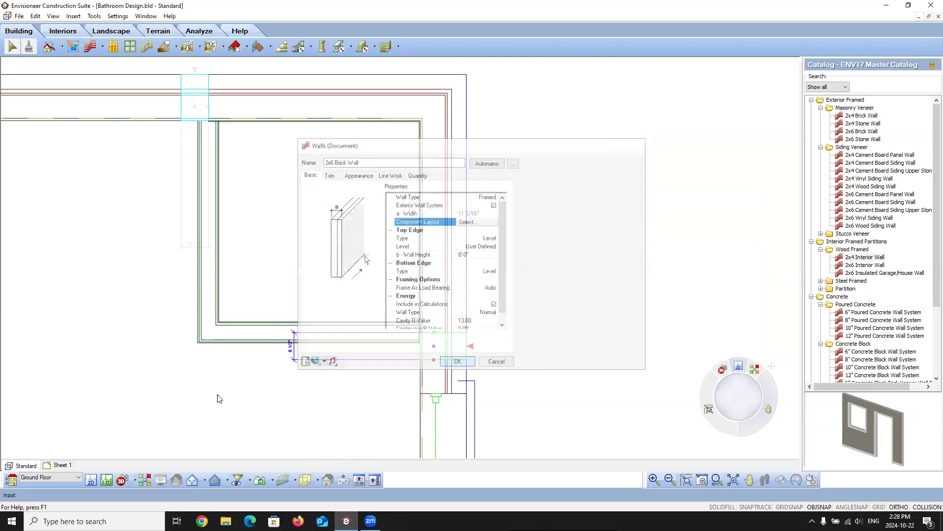
# - From the Bathroom camera view, make the S4S Interior Base Package custom for both narrow tiled wall segments and open their advanced trim settings
pyautogui.click(135, 480)
pyautogui.click(141, 466)
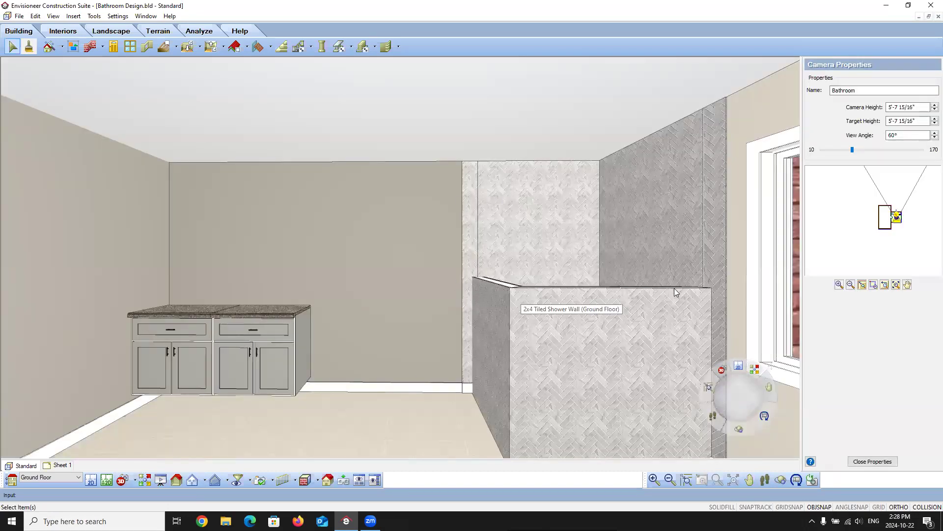
pyautogui.click(465, 188)
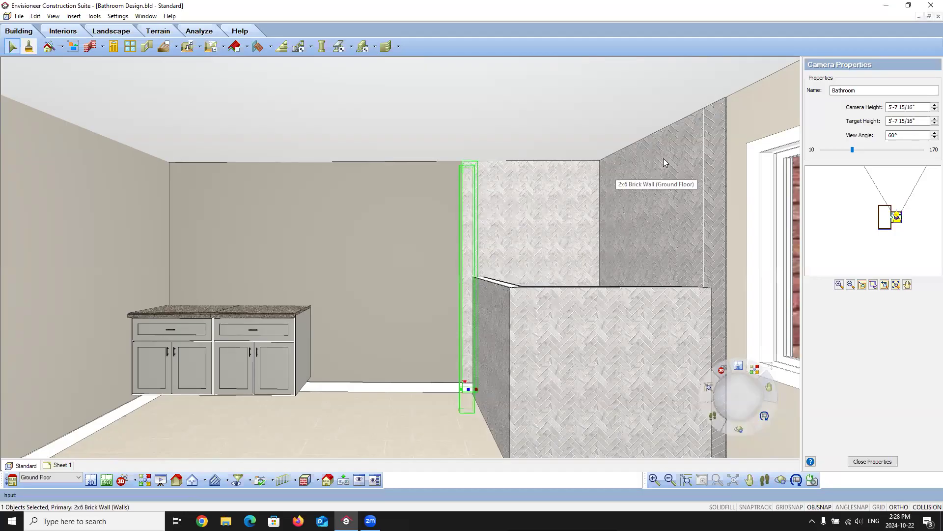
pyautogui.keyDown('shift'); pyautogui.click(720, 140); pyautogui.keyUp('shift')
pyautogui.rightClick(719, 140)
pyautogui.click(746, 158)
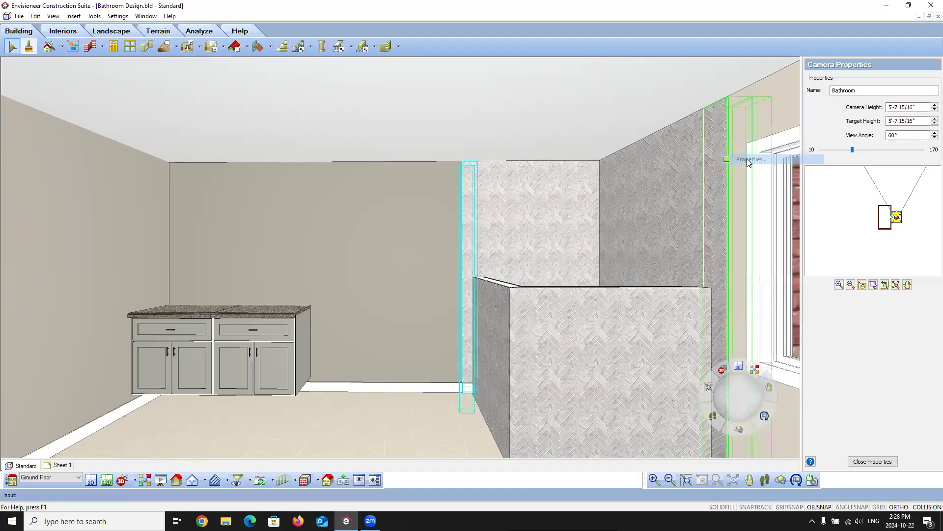
pyautogui.click(328, 174)
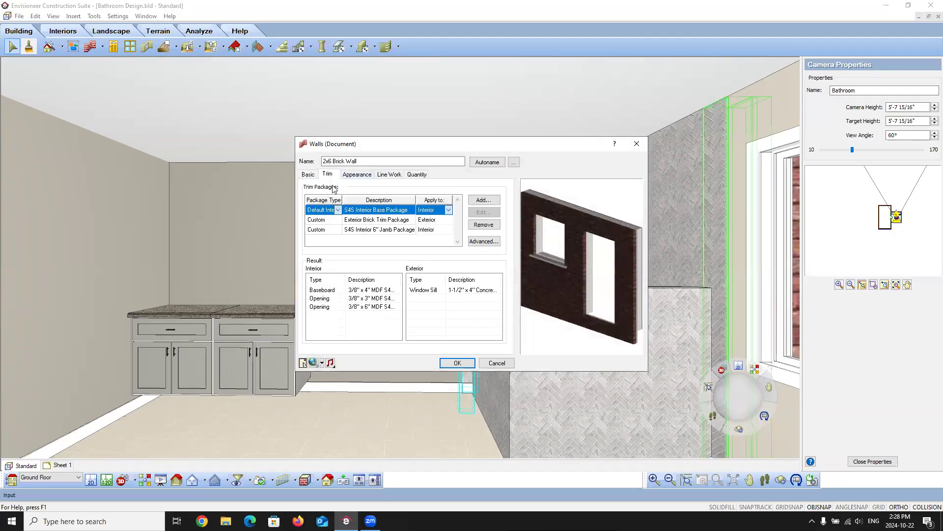
pyautogui.click(339, 211)
pyautogui.click(325, 233)
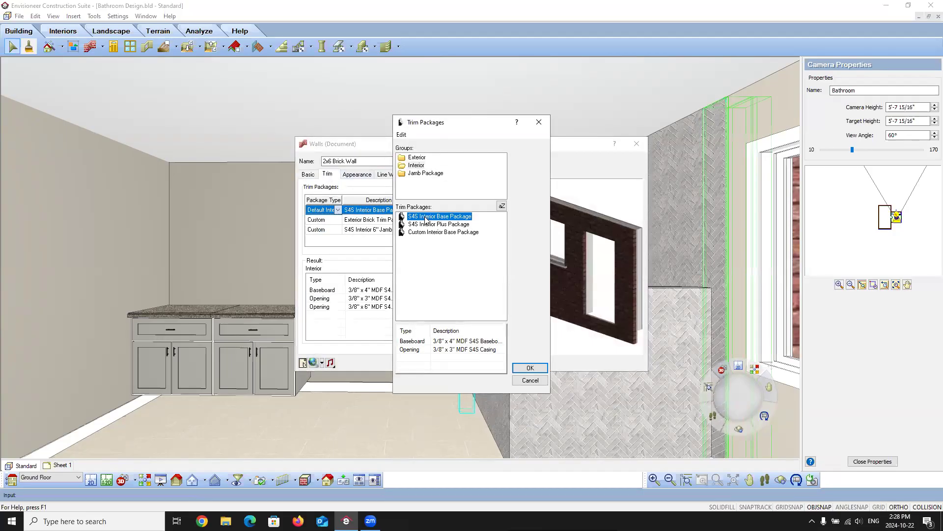
pyautogui.click(530, 368)
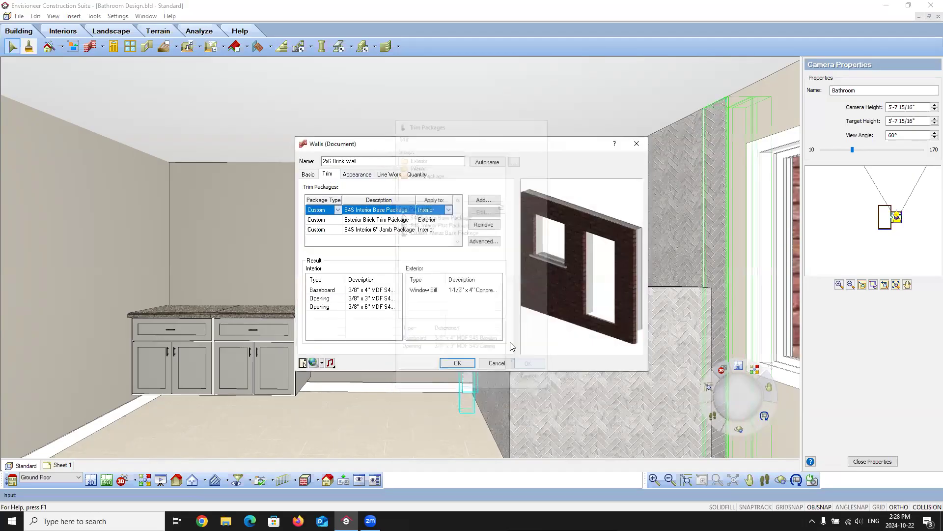
pyautogui.click(482, 241)
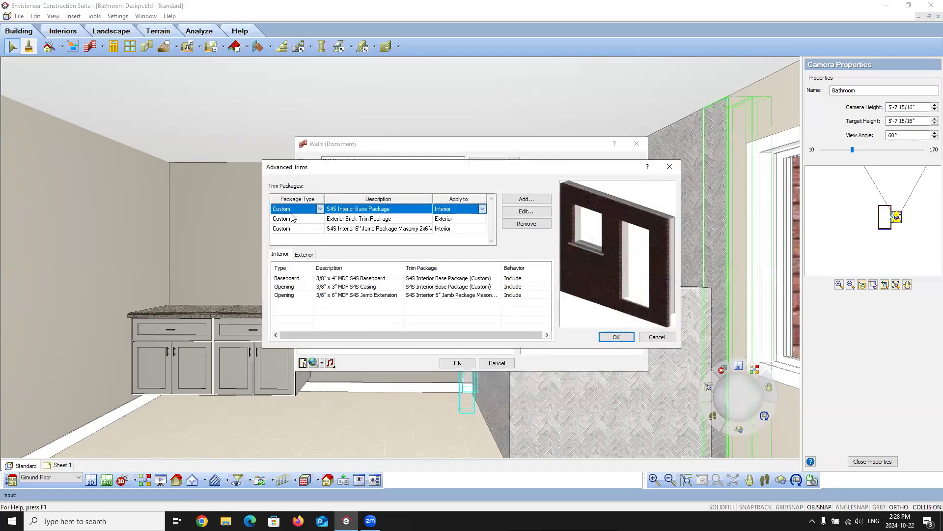
# - Exclude the 4" MDF baseboard and 3" MDF casing from the selected brick walls' interior trims
pyautogui.click(523, 278)
pyautogui.click(547, 279)
pyautogui.click(513, 300)
pyautogui.click(536, 287)
pyautogui.click(548, 287)
pyautogui.click(516, 309)
pyautogui.click(616, 337)
pyautogui.click(457, 362)
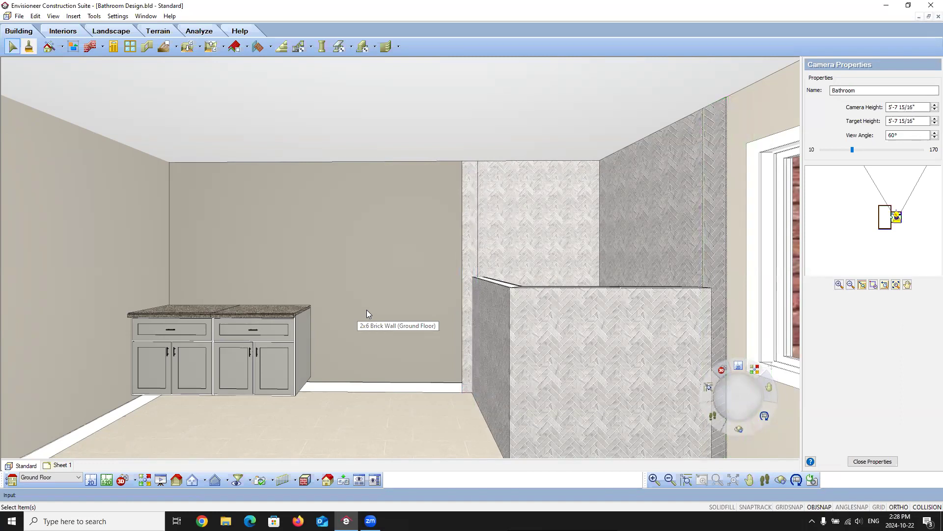
# - Rename the four tiled brick wall segments around the shower as "2x6 Brick Wall with Tile Interior"
pyautogui.click(517, 206)
pyautogui.rightClick(708, 165)
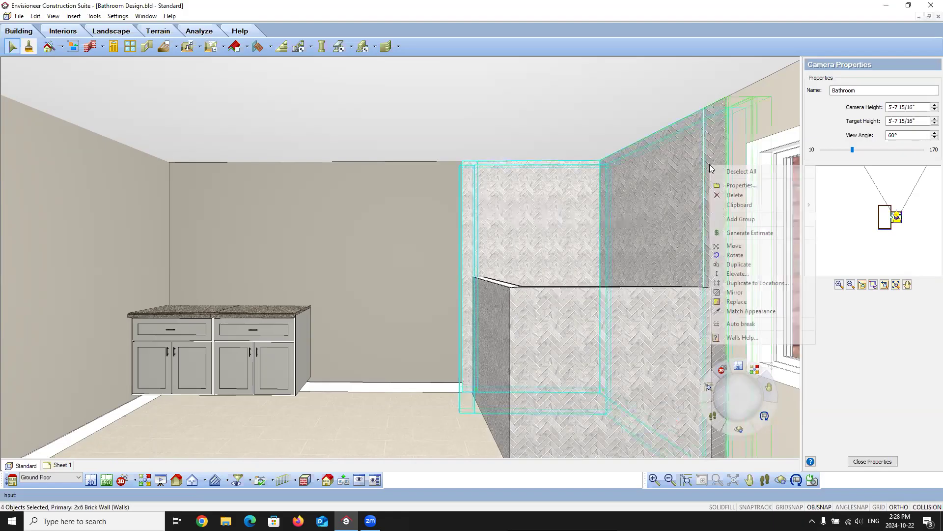
pyautogui.click(742, 185)
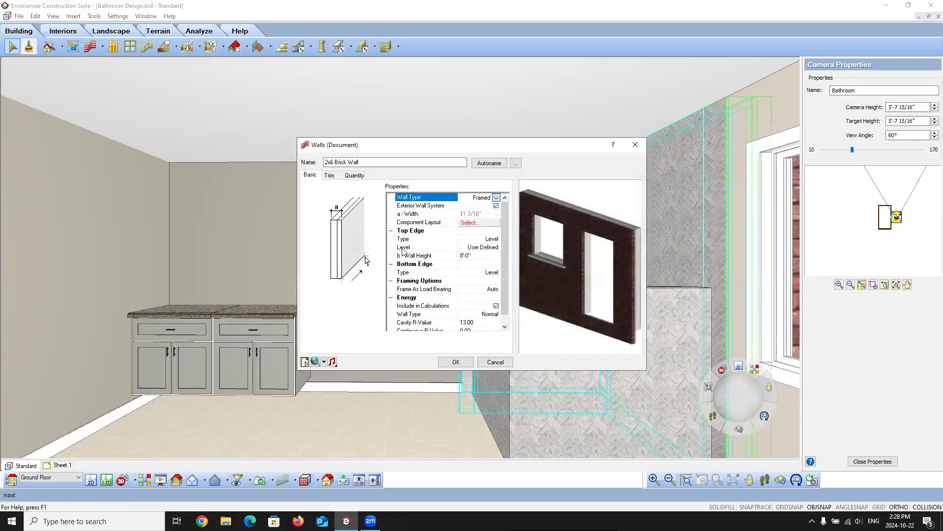
pyautogui.click(367, 161)
pyautogui.write('with Tile Interior')
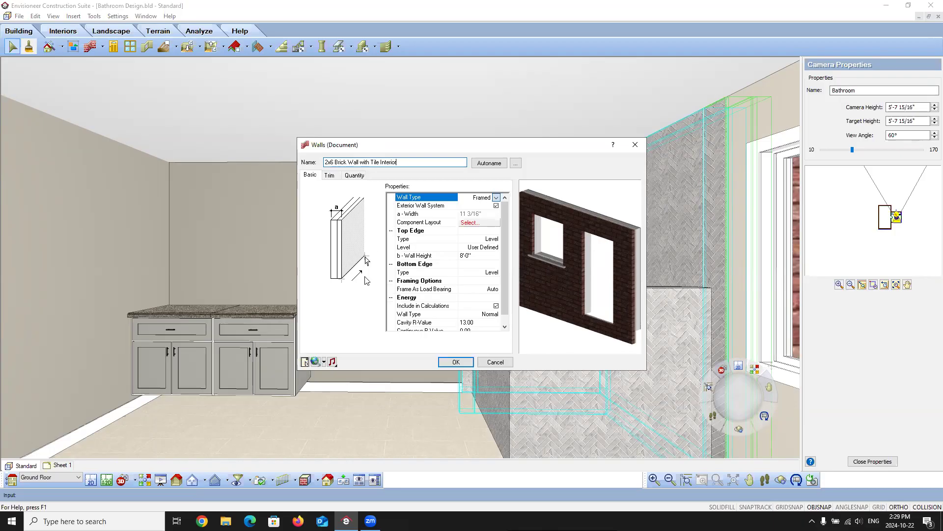
pyautogui.click(449, 363)
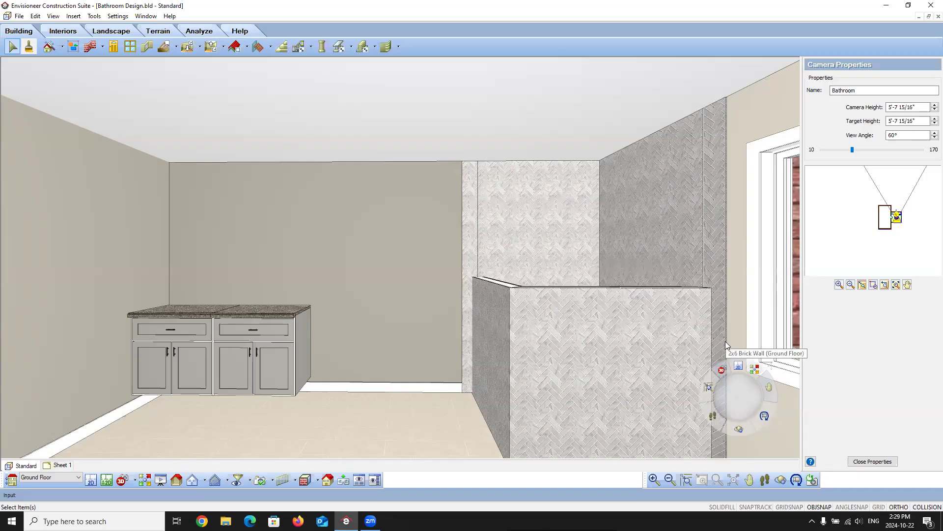
# - Add a new building location calculated from grade and name it "Shower Glass"
pyautogui.click(10, 480)
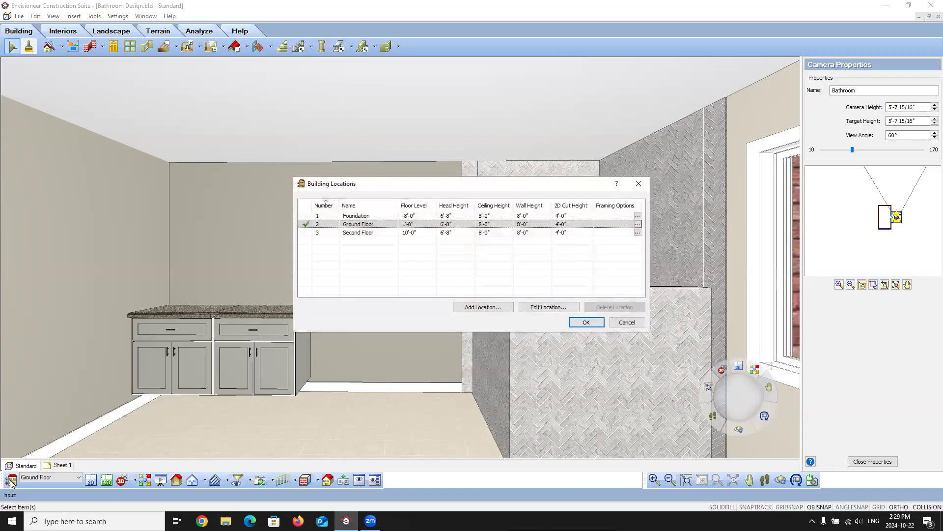
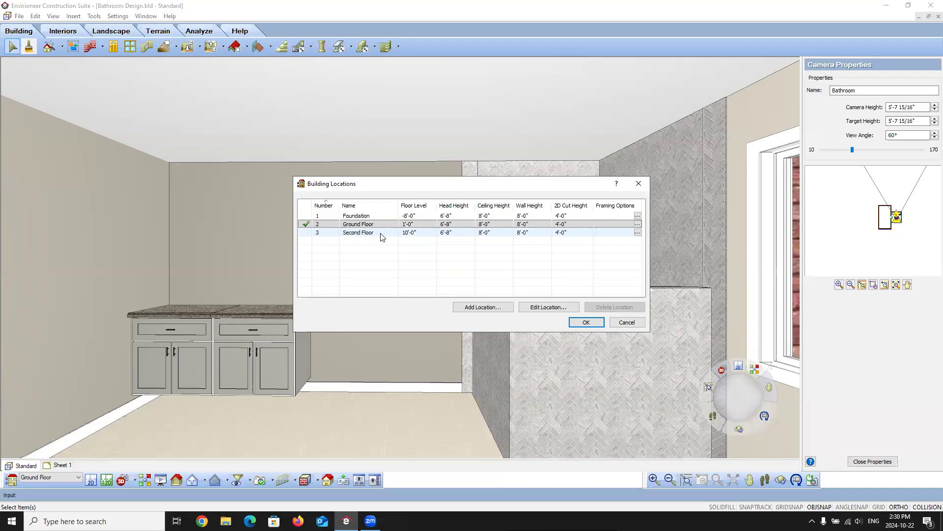
pyautogui.click(334, 227)
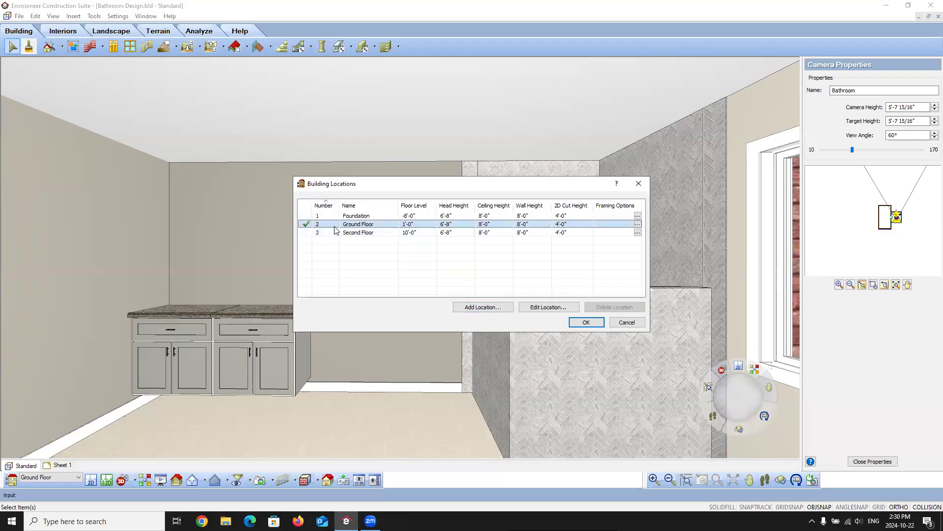
pyautogui.click(484, 308)
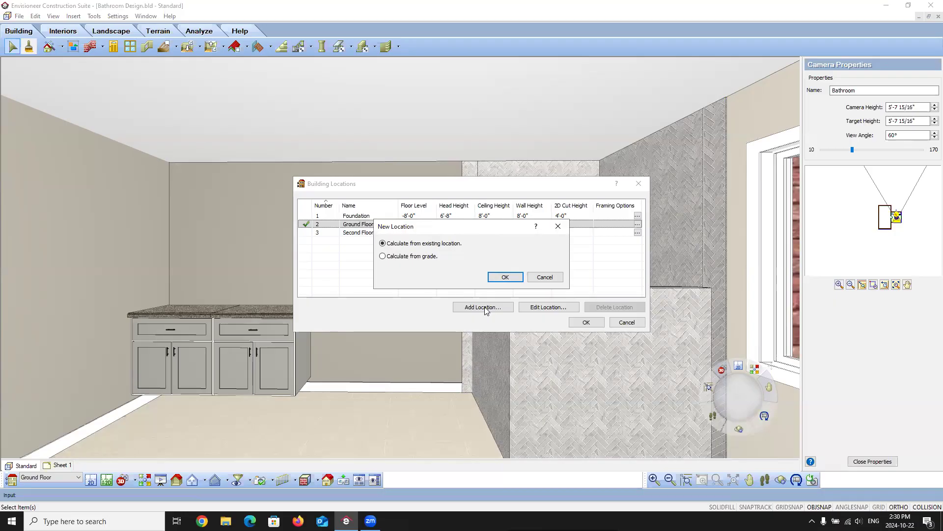
pyautogui.click(383, 256)
pyautogui.click(505, 277)
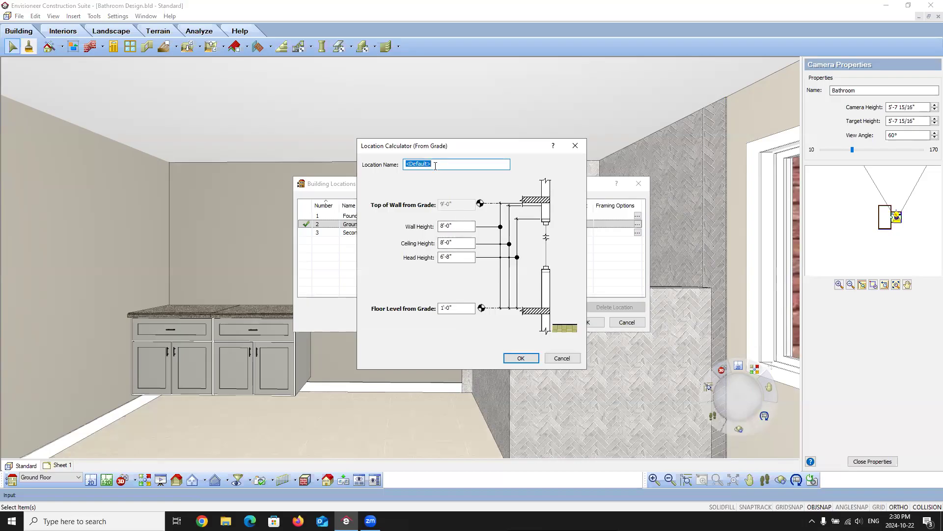
pyautogui.write('Shower Glass')
pyautogui.press('Tab')
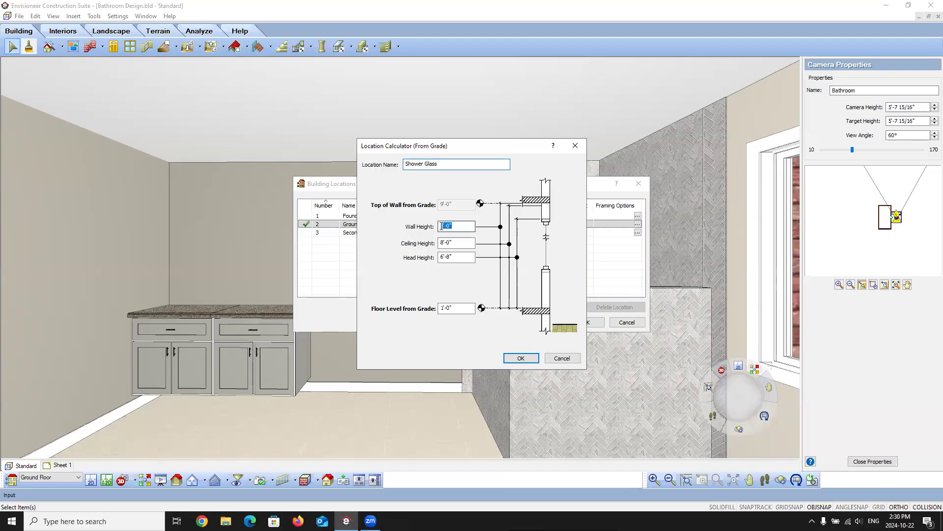
# - Set the Shower Glass location's wall height to 4'-0" and its floor level from grade to 5'-0"
pyautogui.write('4')
pyautogui.click(464, 241)
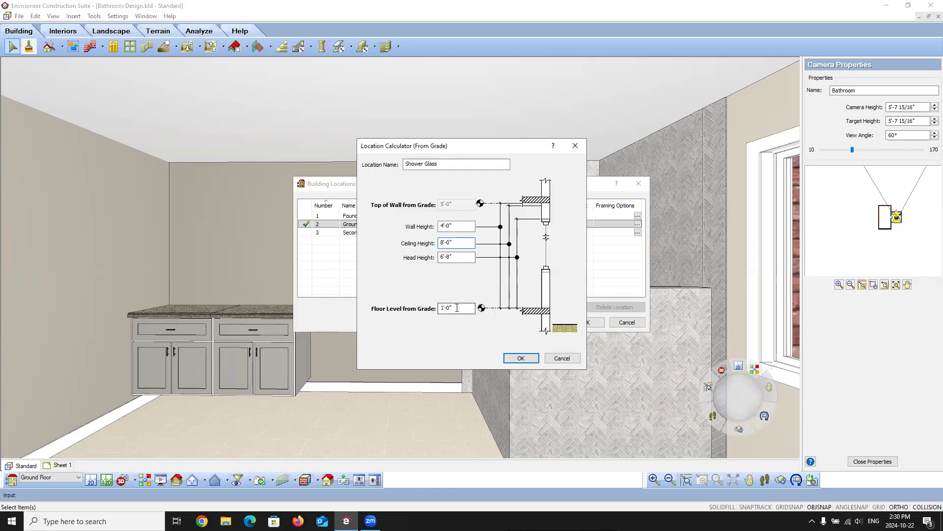
pyautogui.click(443, 309)
pyautogui.press('BackSpace')
pyautogui.write('5')
pyautogui.click(466, 306)
pyautogui.click(522, 358)
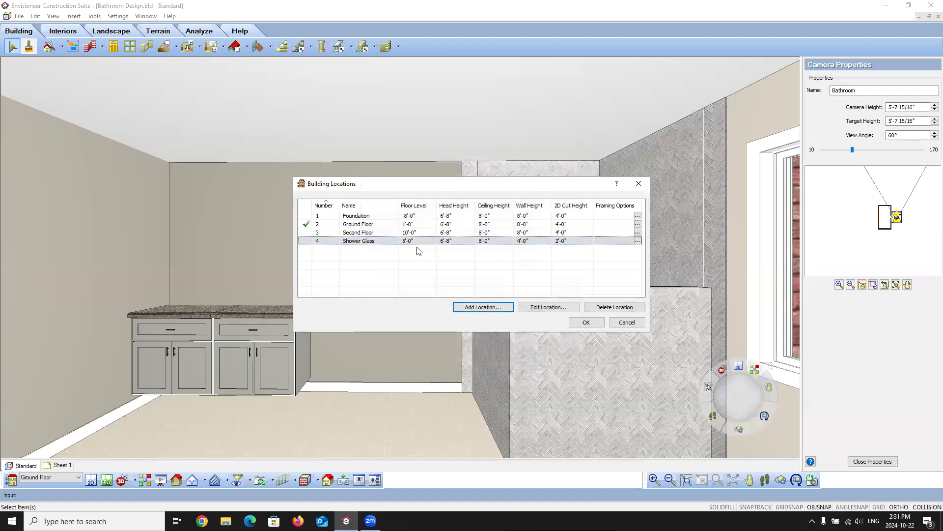
pyautogui.click(586, 322)
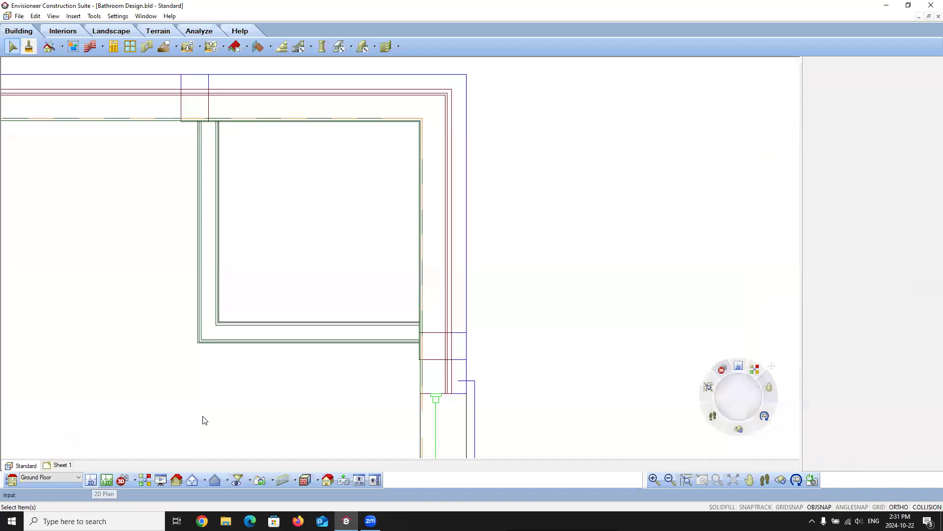
# - In the 2D plan, duplicate the two tiled shower walls to the Shower Glass location
pyautogui.click(92, 479)
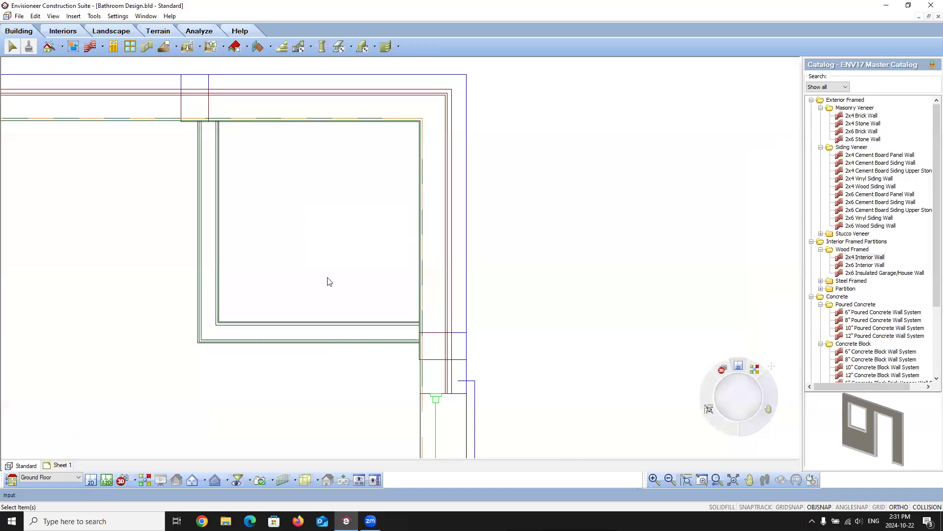
pyautogui.click(206, 160)
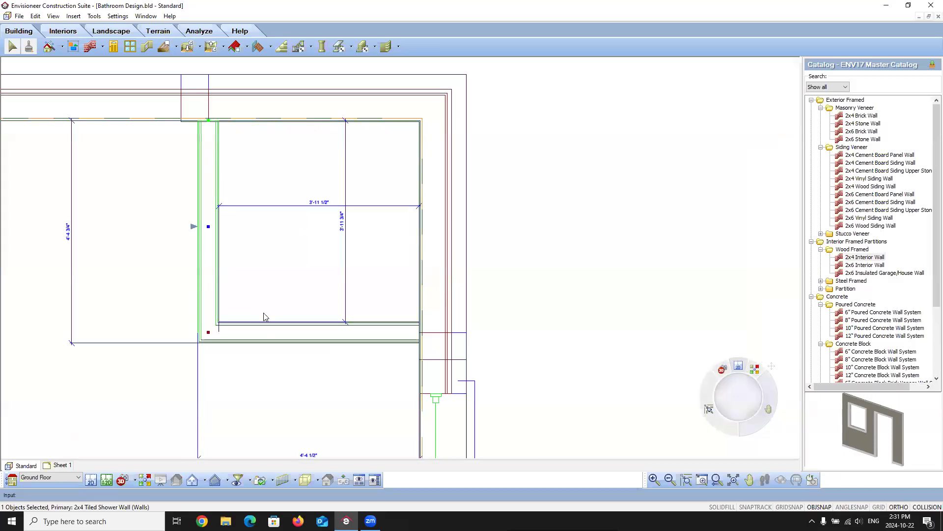
pyautogui.keyDown('shift'); pyautogui.click(282, 341); pyautogui.keyUp('shift')
pyautogui.rightClick(282, 342)
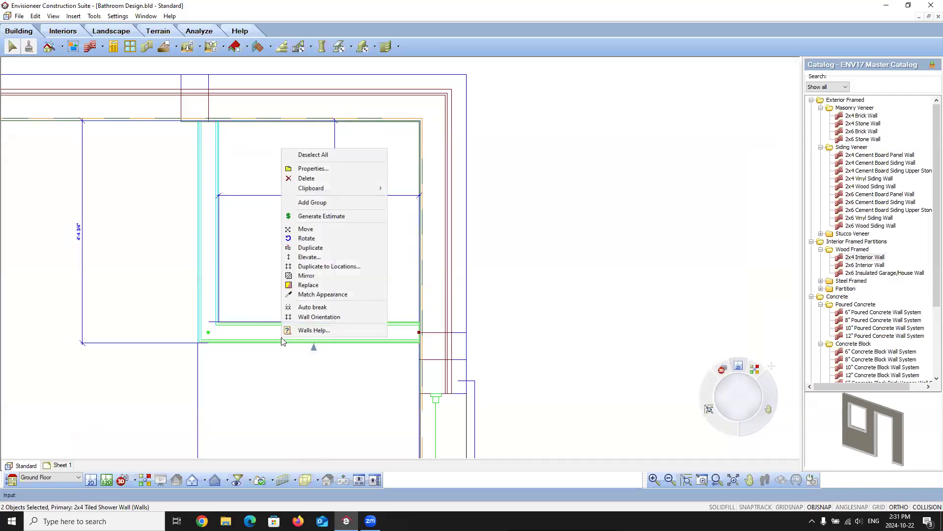
pyautogui.click(333, 268)
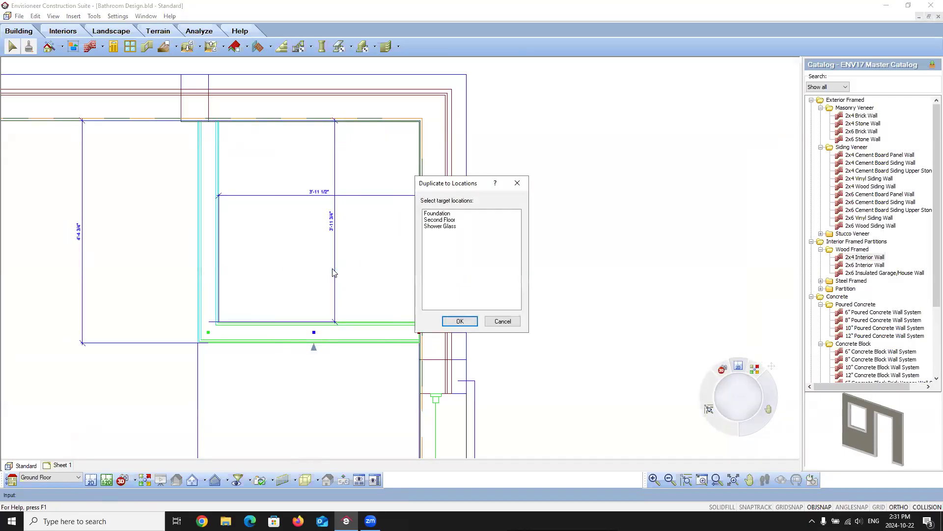
pyautogui.click(445, 228)
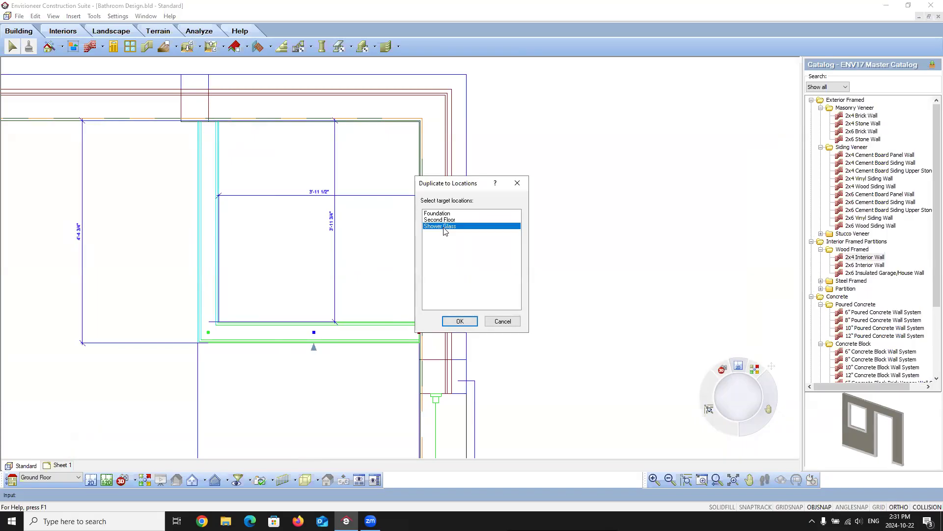
pyautogui.click(458, 321)
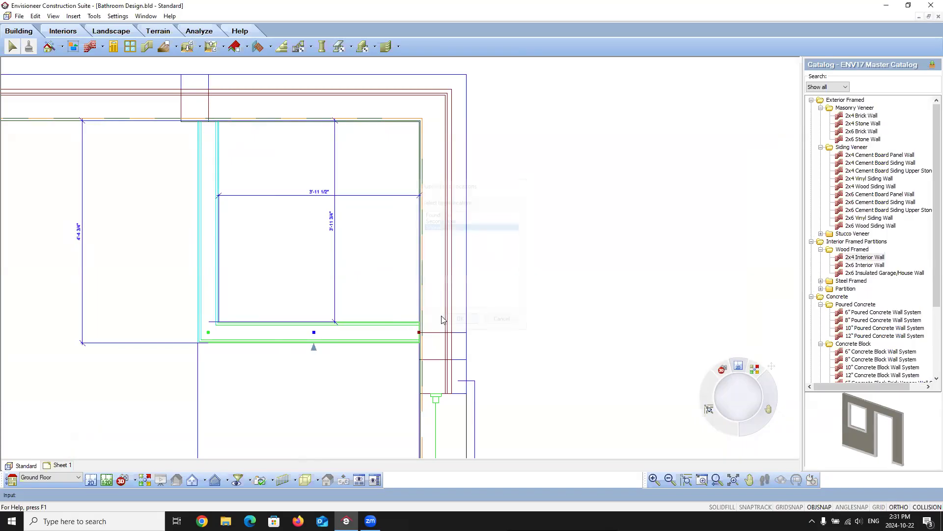
# - On the Shower Glass location, replace the two duplicated shower walls with Glass Partition and check them in the bathroom camera view
pyautogui.click(78, 477)
pyautogui.click(40, 505)
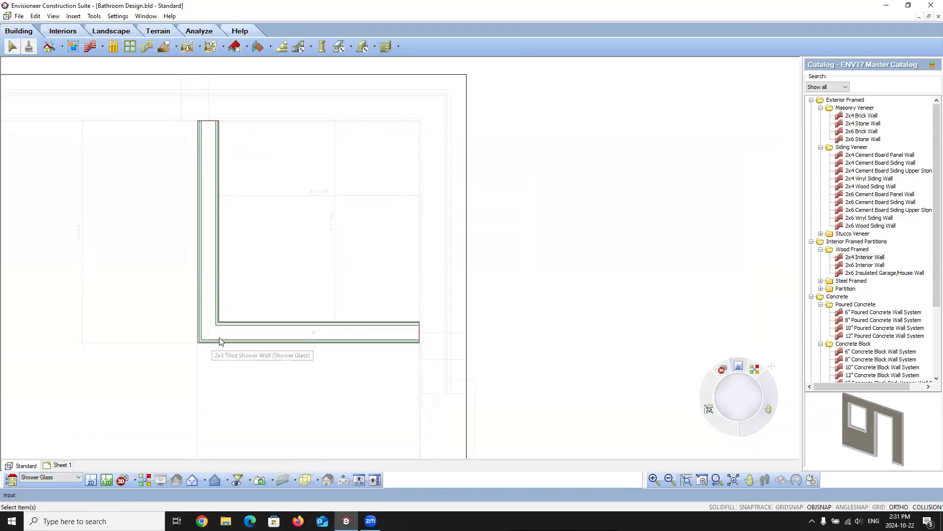
pyautogui.click(201, 250)
pyautogui.click(274, 341)
pyautogui.rightClick(274, 341)
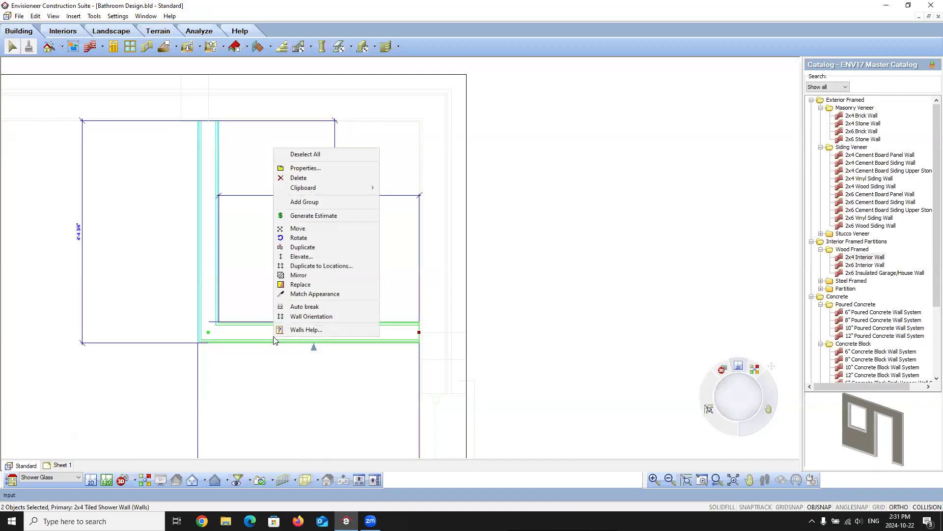
pyautogui.click(304, 289)
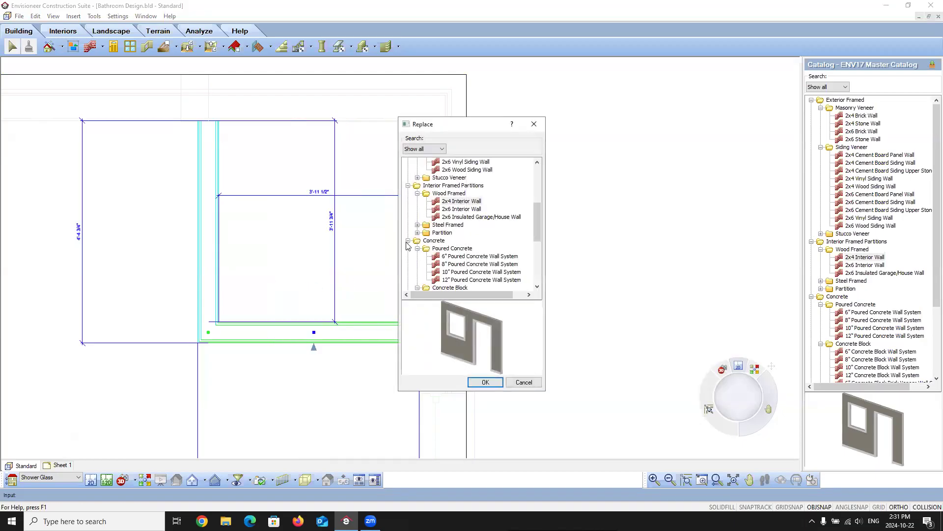
pyautogui.click(417, 233)
pyautogui.click(460, 240)
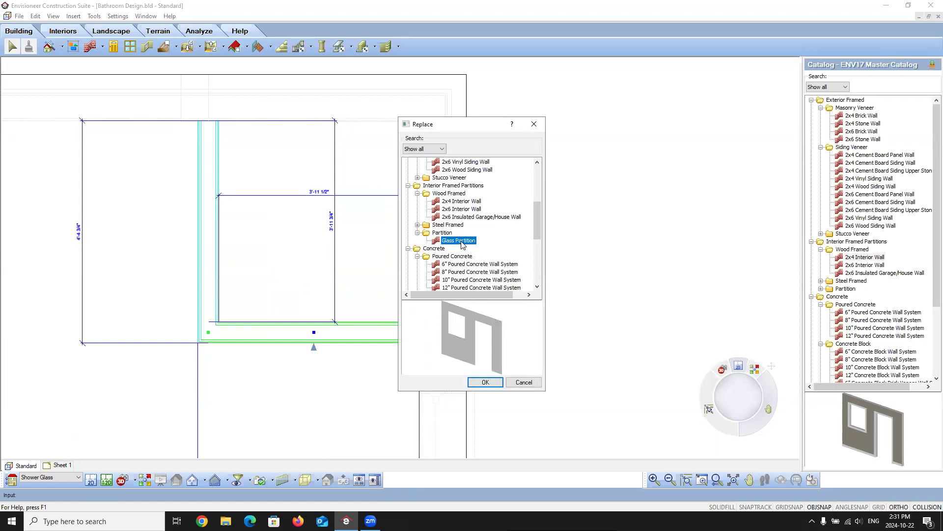
pyautogui.click(485, 383)
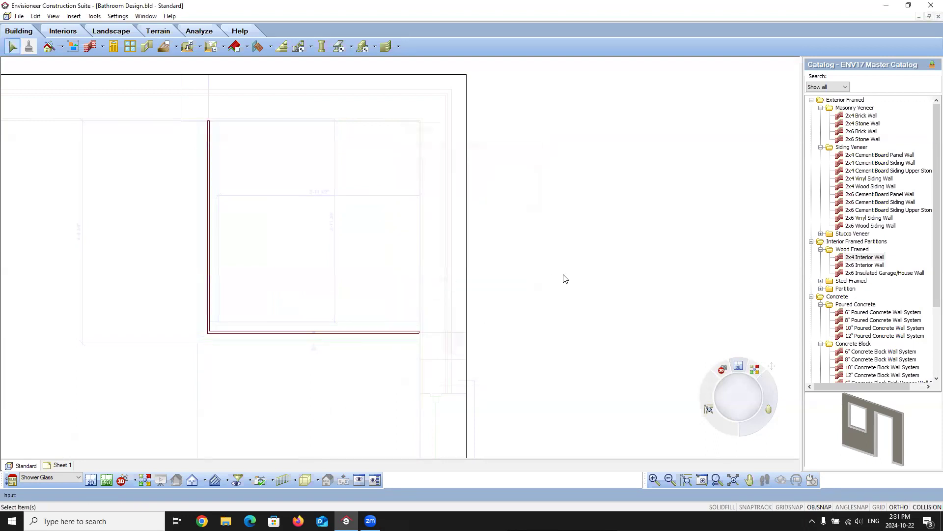
pyautogui.click(123, 479)
pyautogui.click(144, 468)
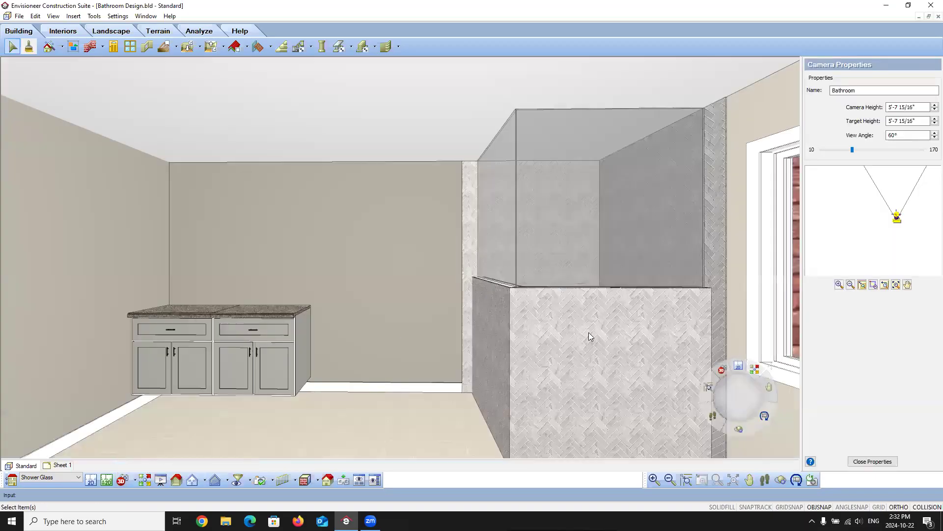
# - In the 2D plan, move the vertical glass partition outward to the outer edge of the tiled shower wall below it
pyautogui.click(576, 221)
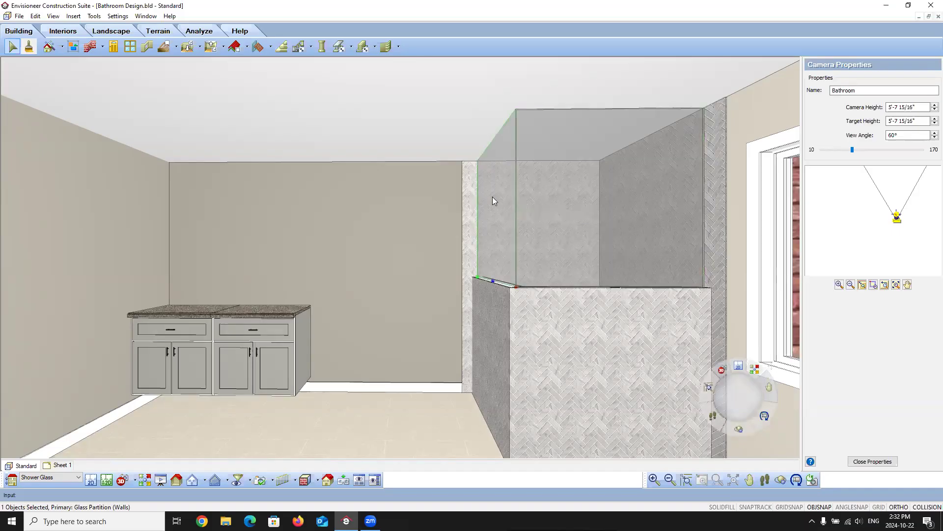
pyautogui.click(91, 479)
pyautogui.scroll(5, 202, 145)
pyautogui.click(251, 136)
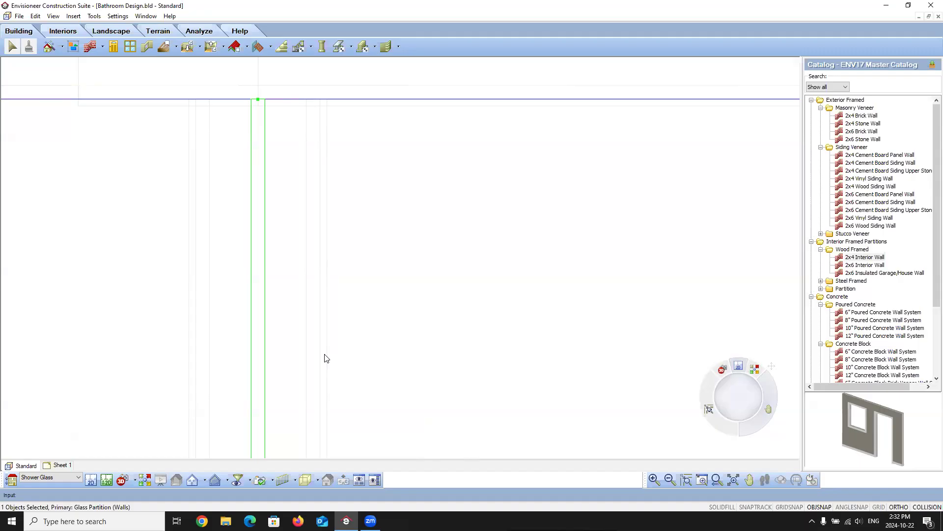
pyautogui.rightClick(274, 124)
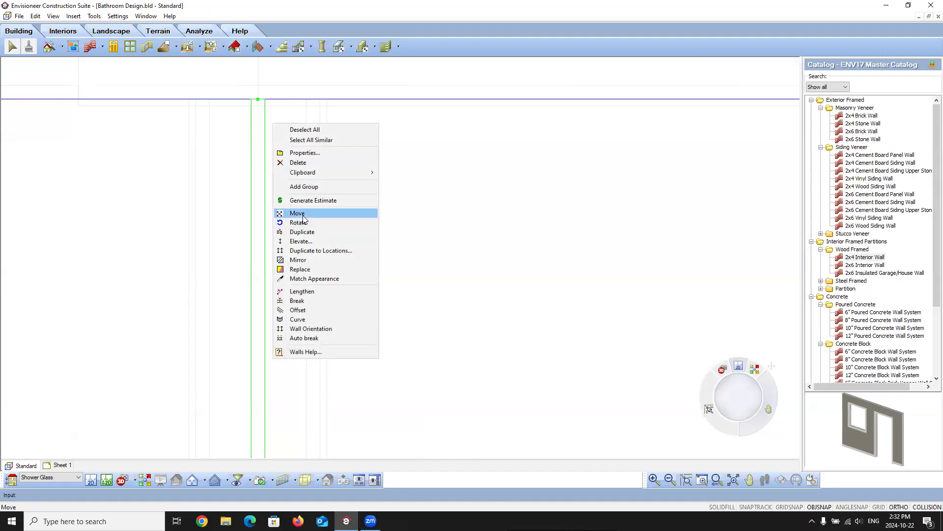
pyautogui.click(382, 179)
pyautogui.rightClick(264, 162)
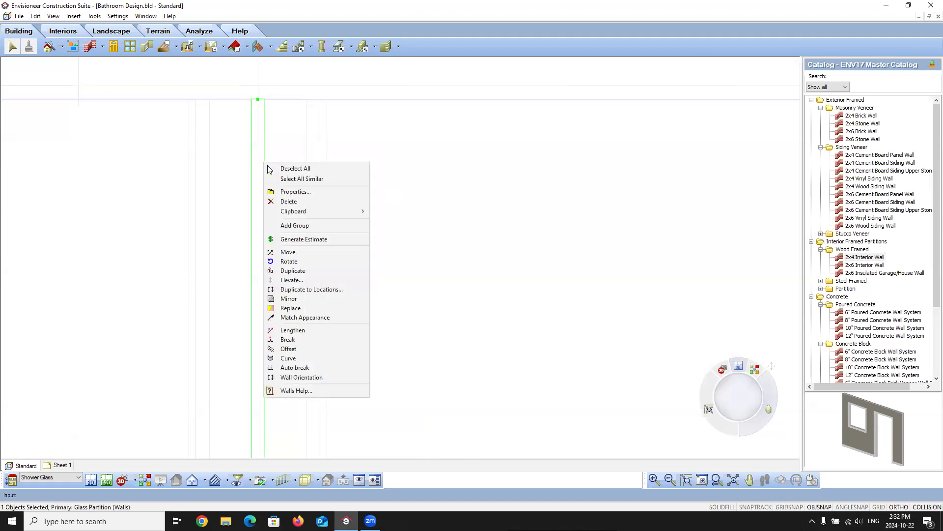
pyautogui.click(304, 253)
pyautogui.click(251, 100)
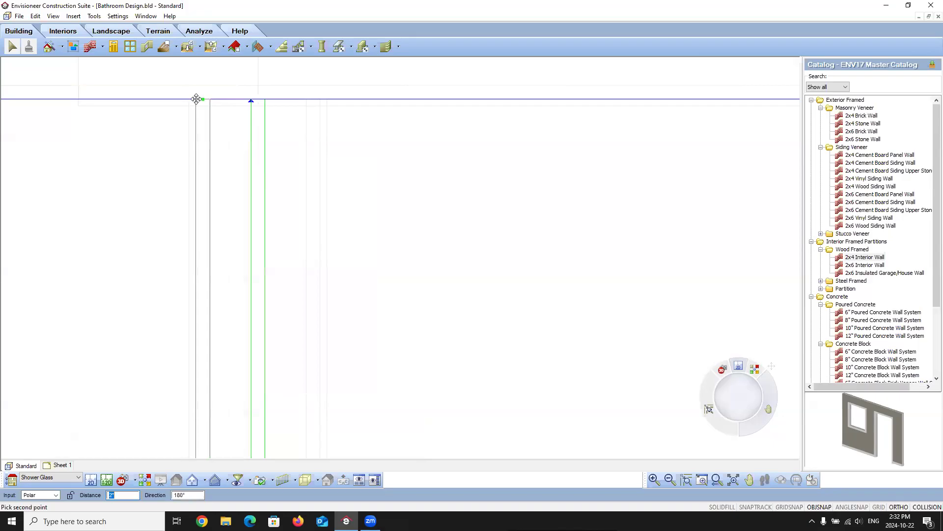
pyautogui.click(196, 99)
# - Move the horizontal glass partition outward to the outer edge of the tiled shower wall below it
pyautogui.scroll(-7, 294, 162)
pyautogui.scroll(3, 384, 426)
pyautogui.scroll(4, 261, 423)
pyautogui.click(215, 280)
pyautogui.scroll(-5, 86, 287)
pyautogui.scroll(3, 448, 313)
pyautogui.rightClick(371, 239)
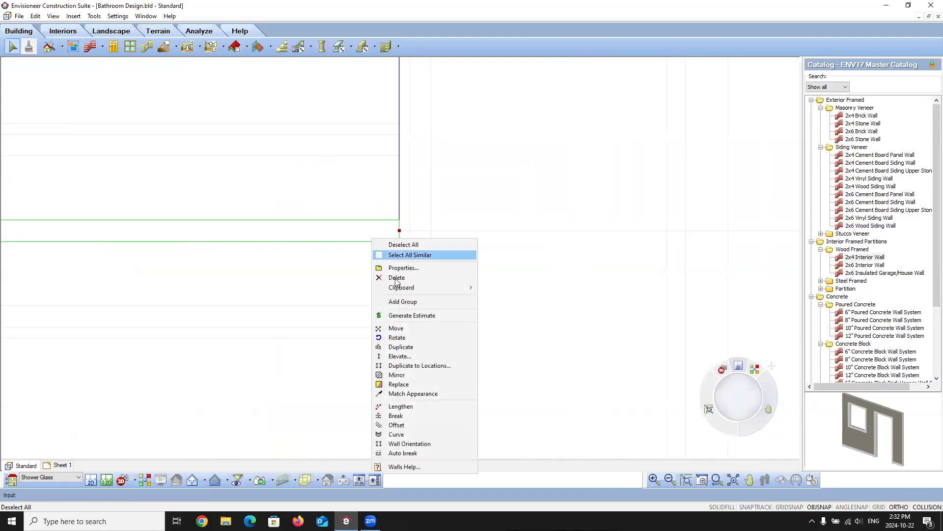
pyautogui.click(416, 338)
pyautogui.press('Escape')
pyautogui.rightClick(389, 238)
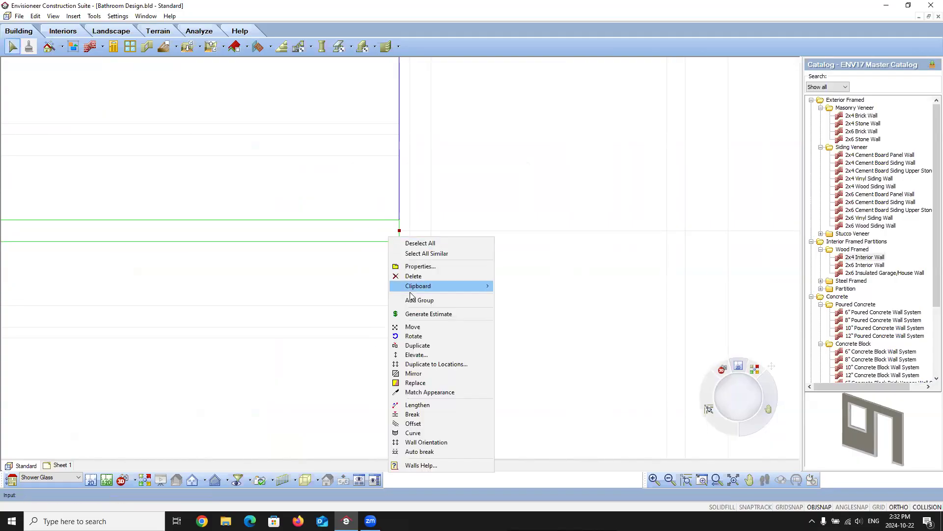
pyautogui.click(413, 327)
pyautogui.click(400, 243)
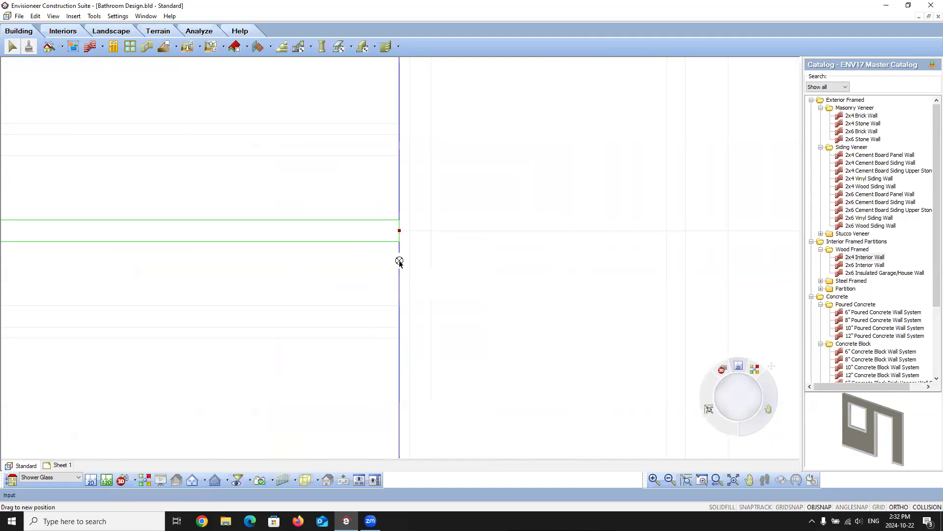
pyautogui.click(402, 327)
pyautogui.scroll(-5, 478, 354)
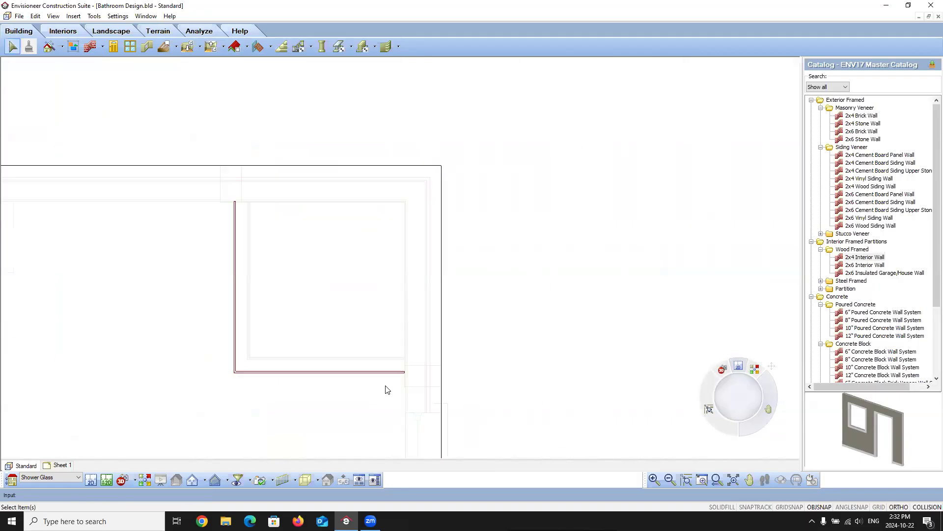
# - Check the repositioned glass partitions in the Bathroom camera view and return to the 2D plan
pyautogui.click(134, 480)
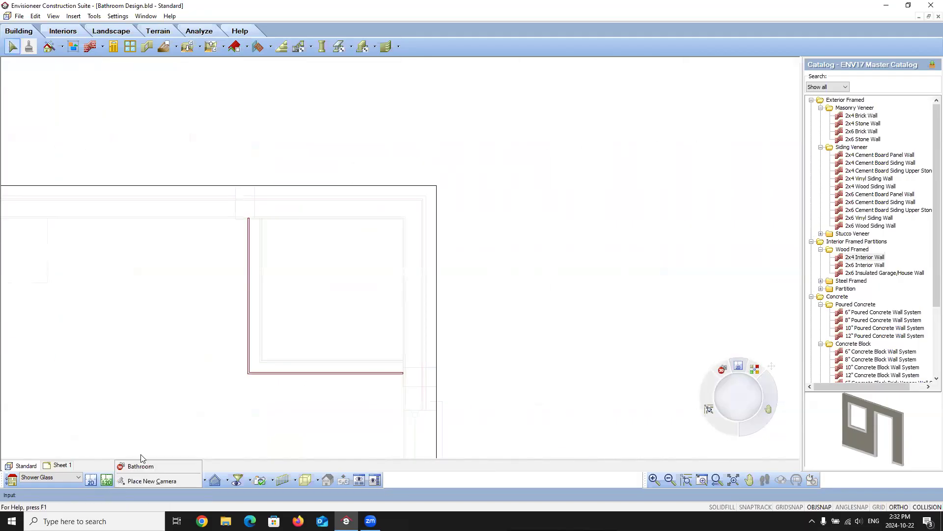
pyautogui.click(152, 462)
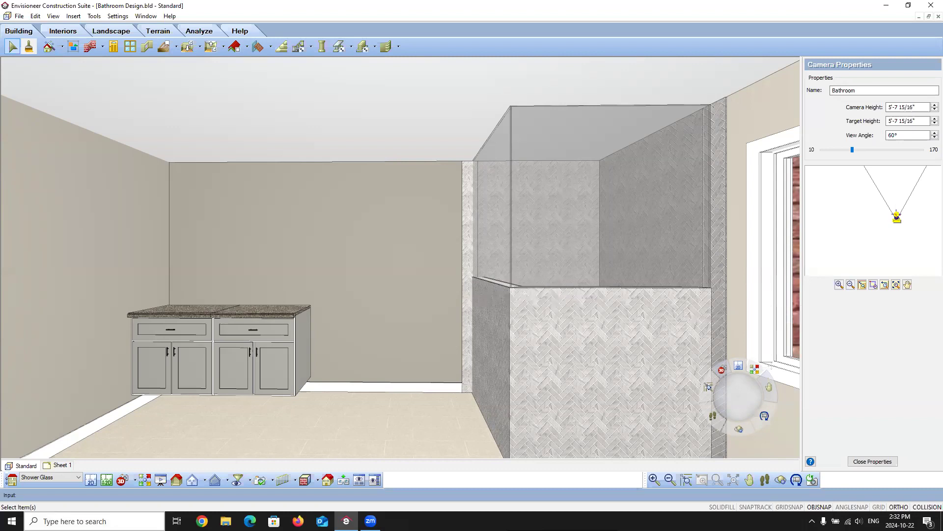
pyautogui.click(91, 480)
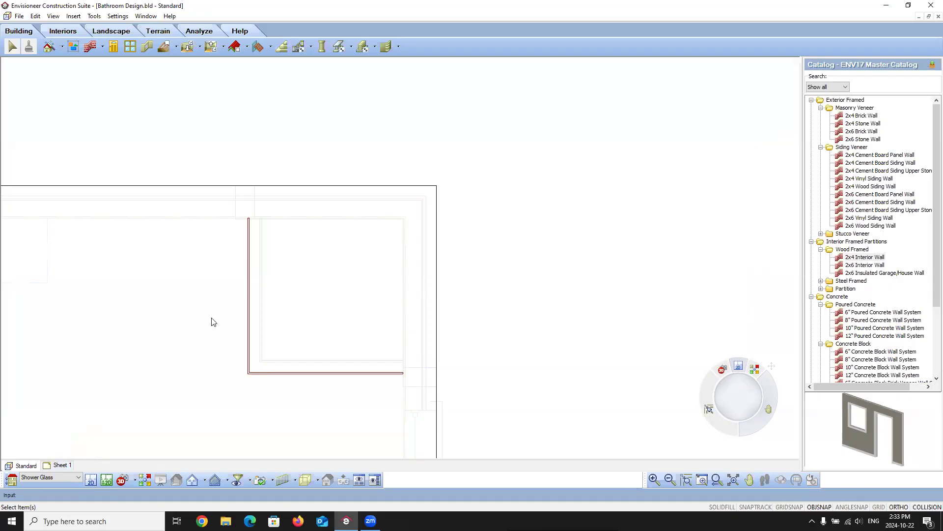
# - Choose the Glass Shower Door from the Custom doors in the catalog for insertion
pyautogui.click(113, 47)
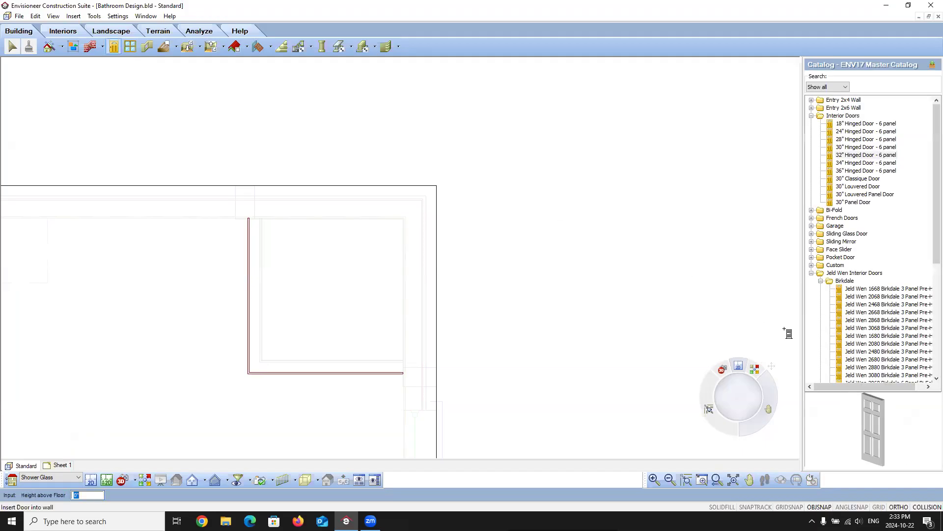
pyautogui.click(810, 273)
pyautogui.click(811, 274)
pyautogui.click(811, 265)
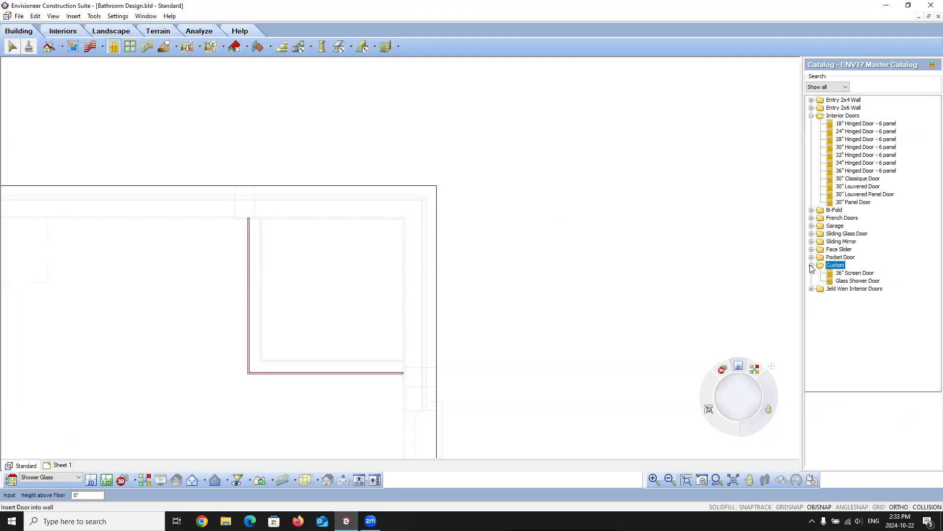
pyautogui.click(845, 282)
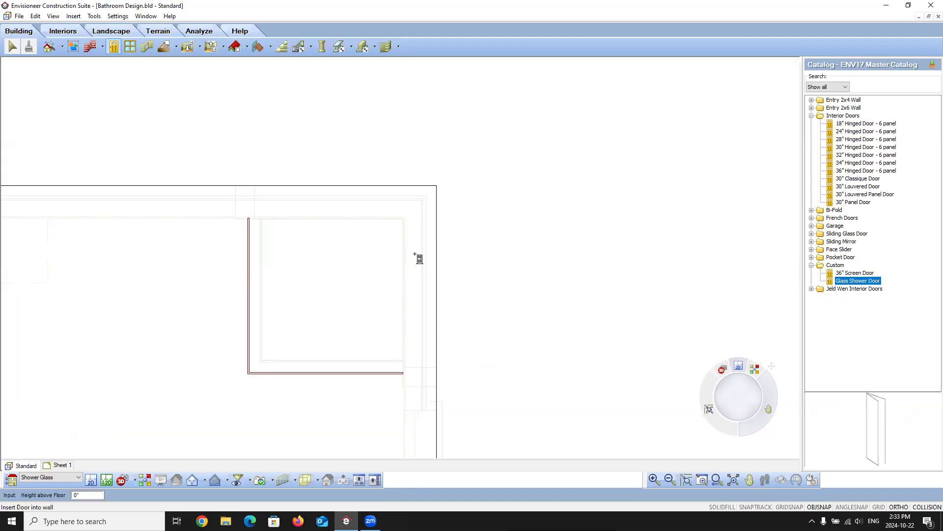
# - Try inserting the Glass Shower Door into the vertical glass partition on the Shower Glass location, and delete it
pyautogui.click(245, 280)
pyautogui.rightClick(158, 301)
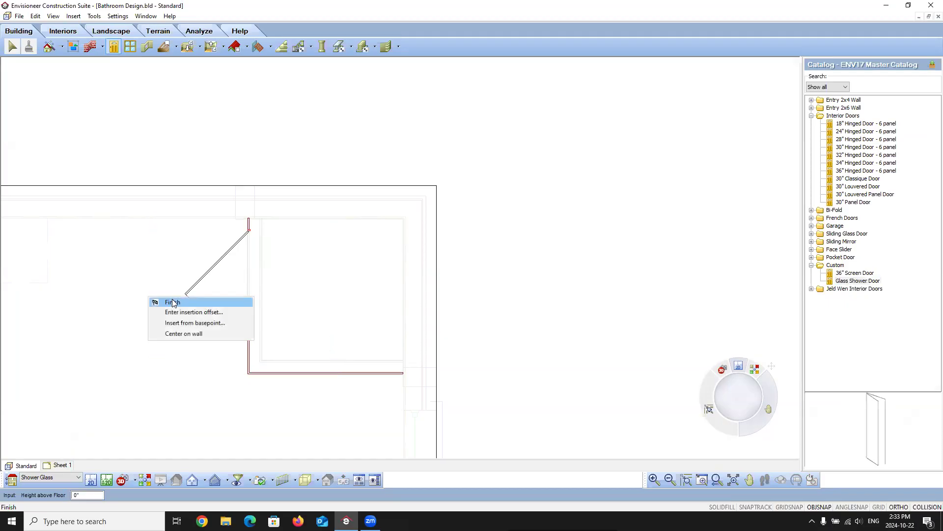
pyautogui.click(169, 301)
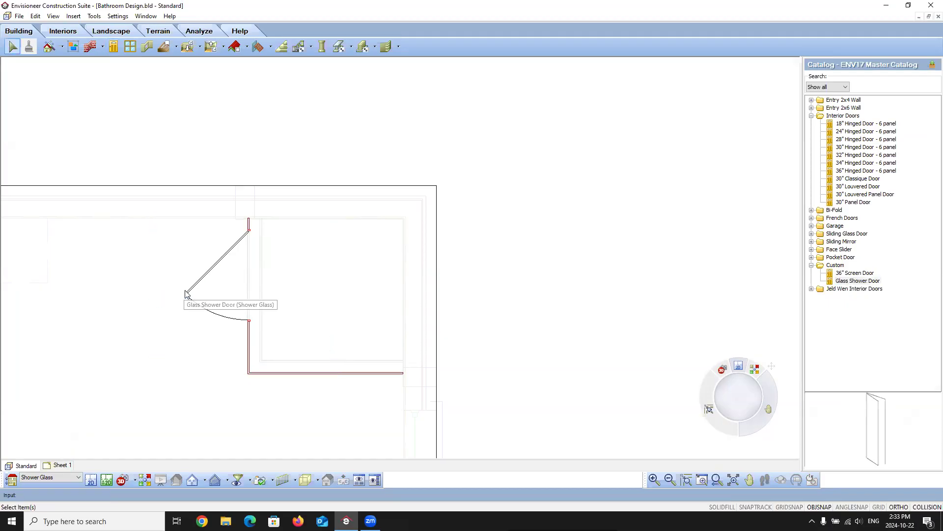
pyautogui.click(221, 258)
pyautogui.press('Delete')
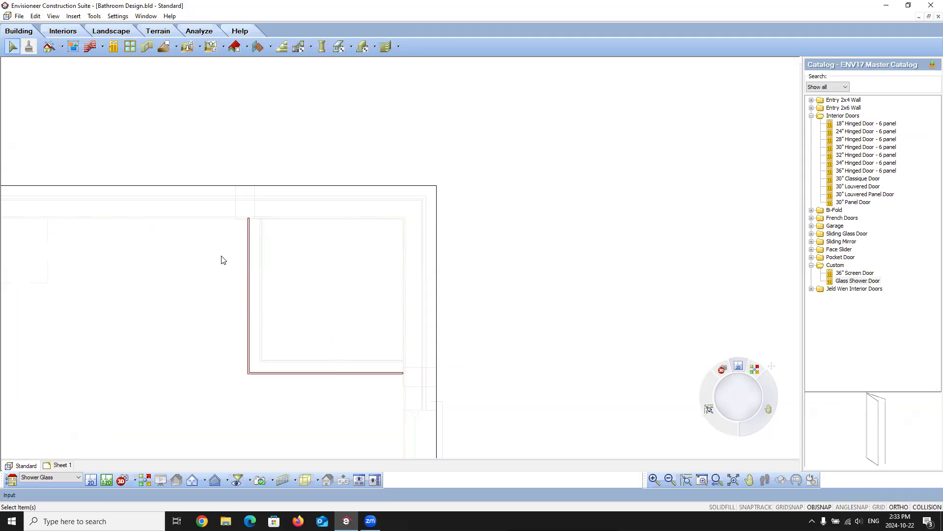
# - On the Ground Floor location, insert the Glass Shower Door into the vertical tiled shower wall, swinging outward into the bathroom
pyautogui.click(78, 477)
pyautogui.click(48, 492)
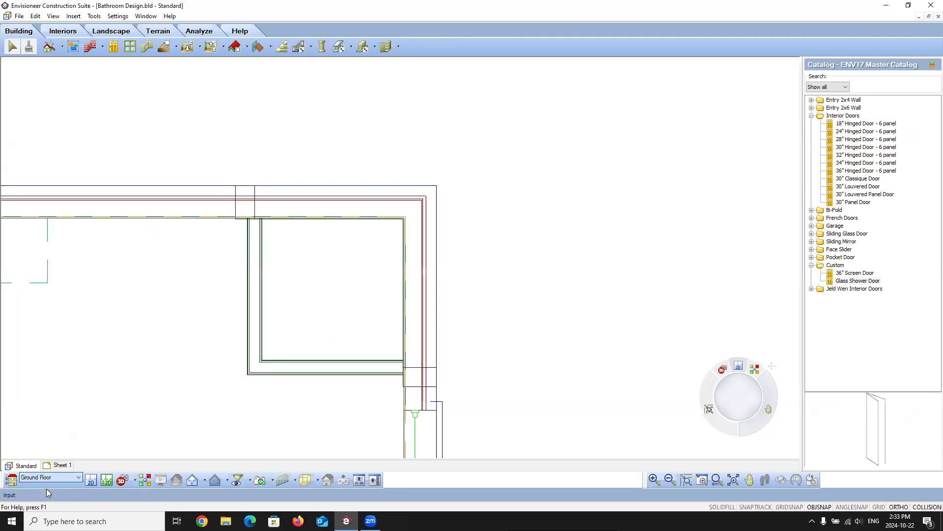
pyautogui.click(854, 281)
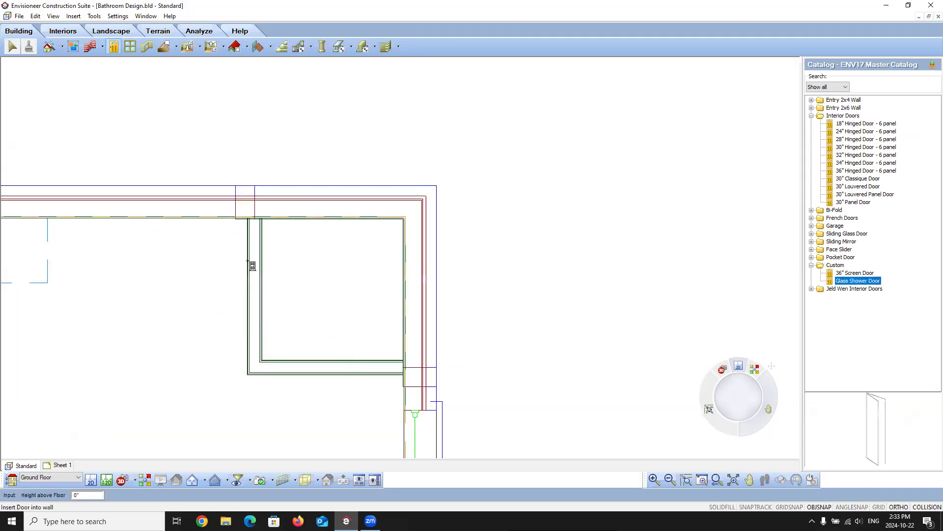
pyautogui.click(246, 275)
pyautogui.rightClick(126, 292)
pyautogui.click(136, 295)
# - Set the distance between the shower door and the exterior wall at the shower's back to 4"
pyautogui.click(242, 235)
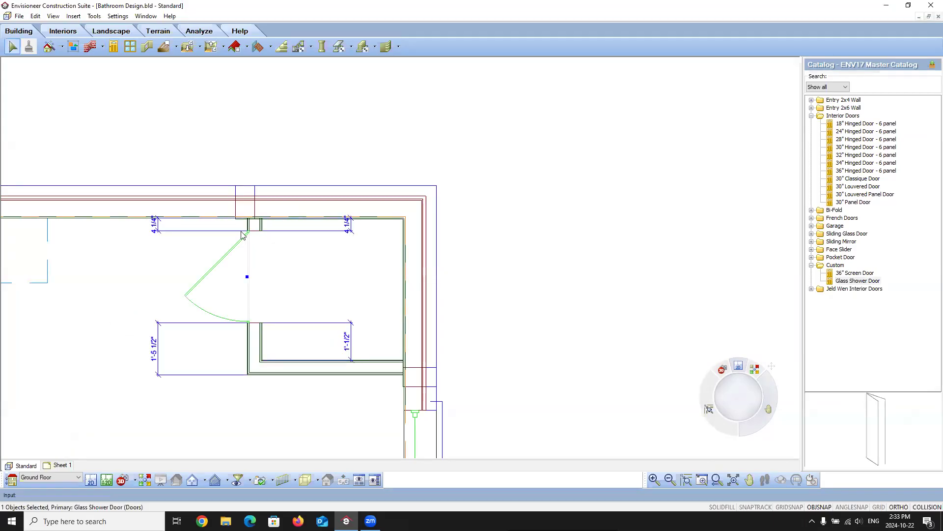
pyautogui.scroll(3, 242, 235)
pyautogui.doubleClick(82, 221)
pyautogui.write('4"')
pyautogui.click(452, 272)
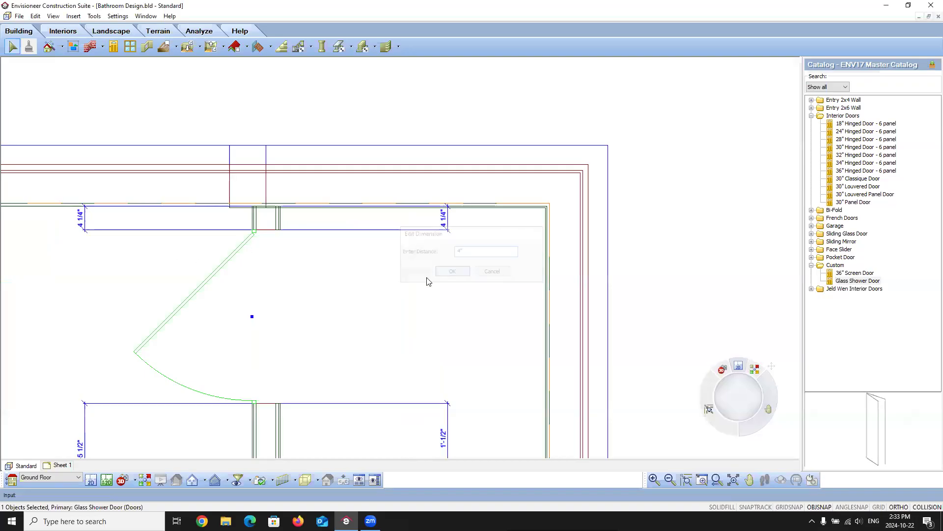
pyautogui.click(379, 297)
pyautogui.scroll(-2, 195, 399)
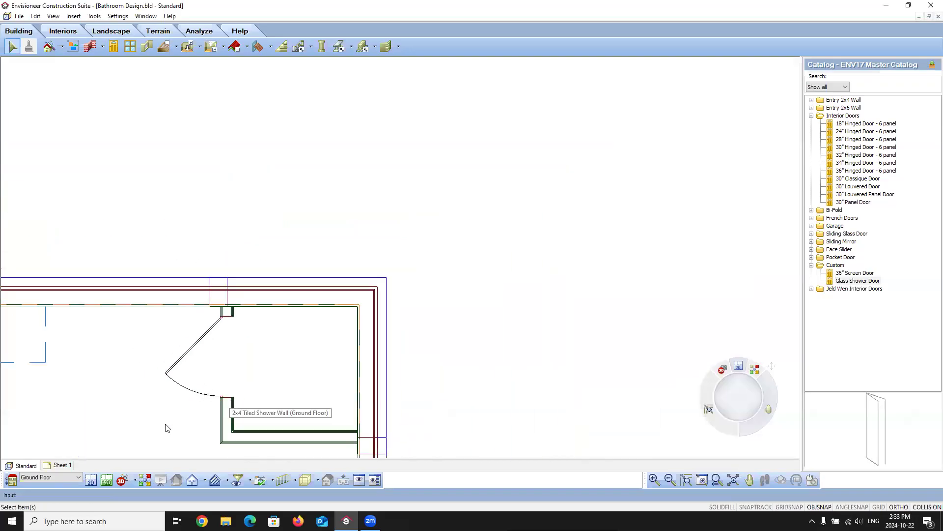
# - In the Bathroom camera view, elevate the glass shower door by 3" from its current location
pyautogui.click(134, 480)
pyautogui.click(138, 465)
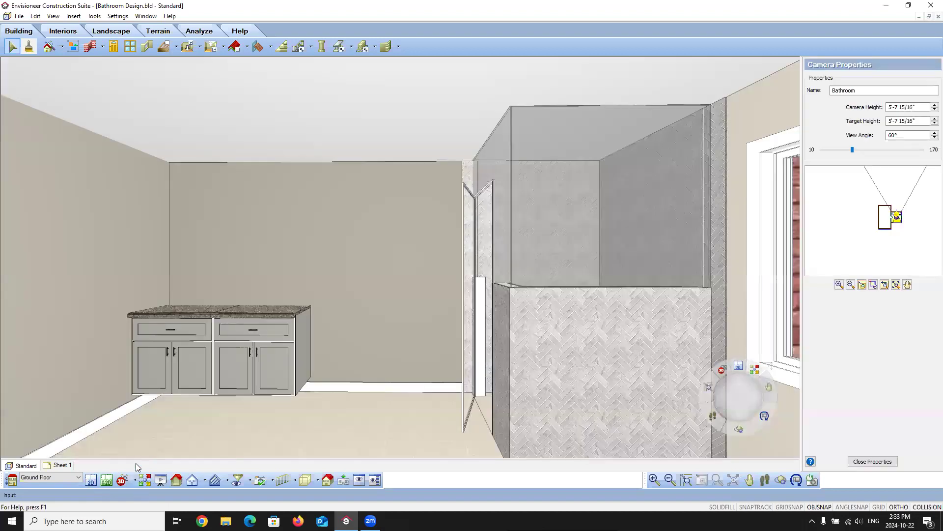
pyautogui.click(765, 479)
pyautogui.moveTo(344, 393); pyautogui.dragTo(475, 320)
pyautogui.rightClick(473, 305)
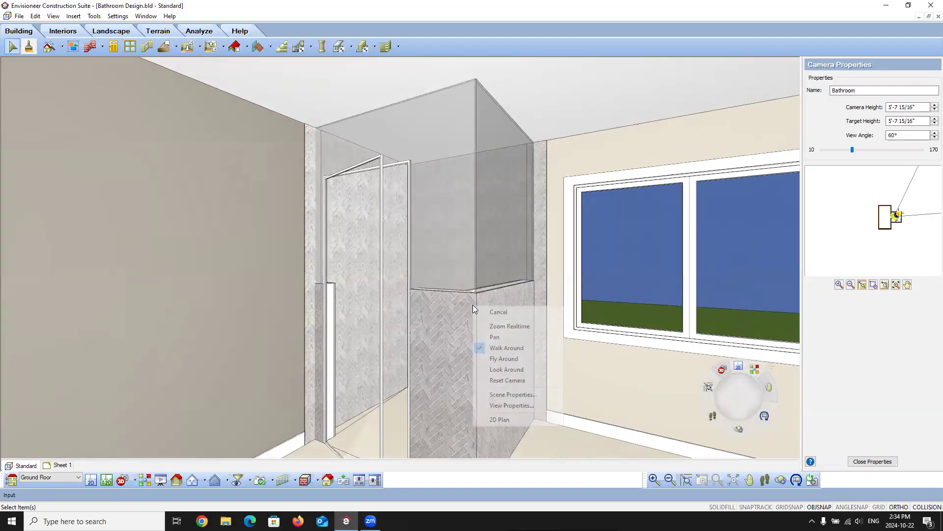
pyautogui.click(500, 315)
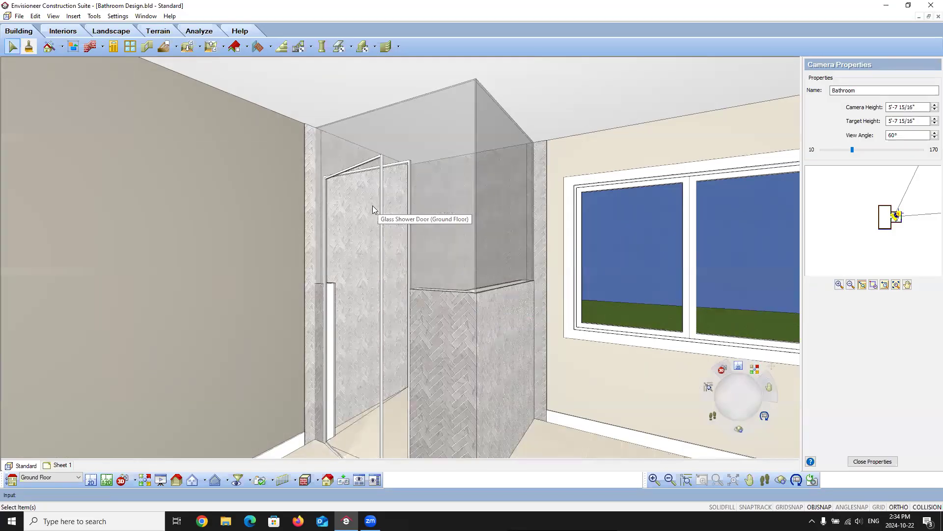
pyautogui.click(361, 238)
pyautogui.rightClick(362, 237)
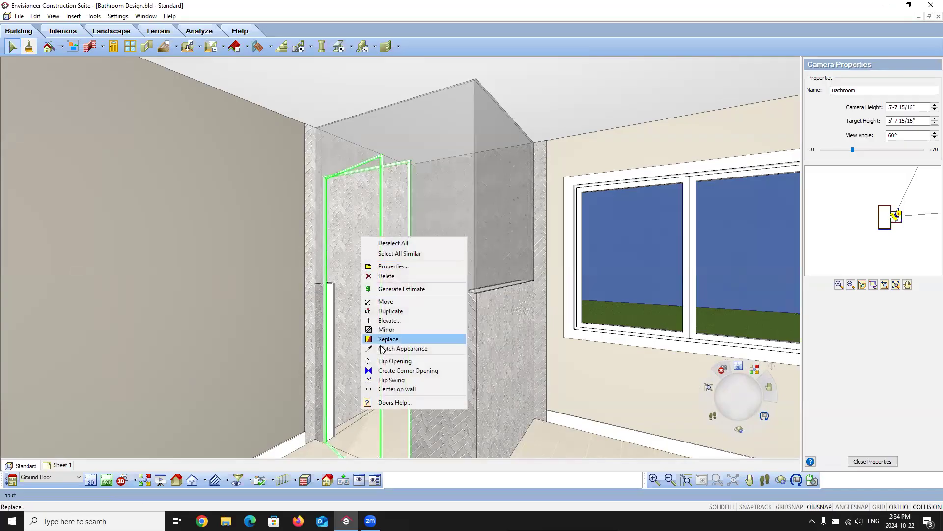
pyautogui.click(390, 320)
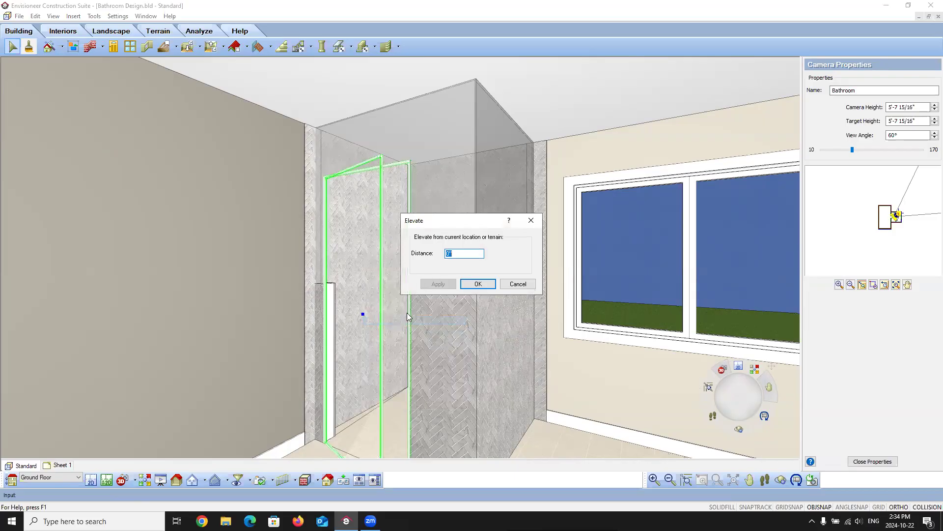
pyautogui.write('3')
pyautogui.click(438, 284)
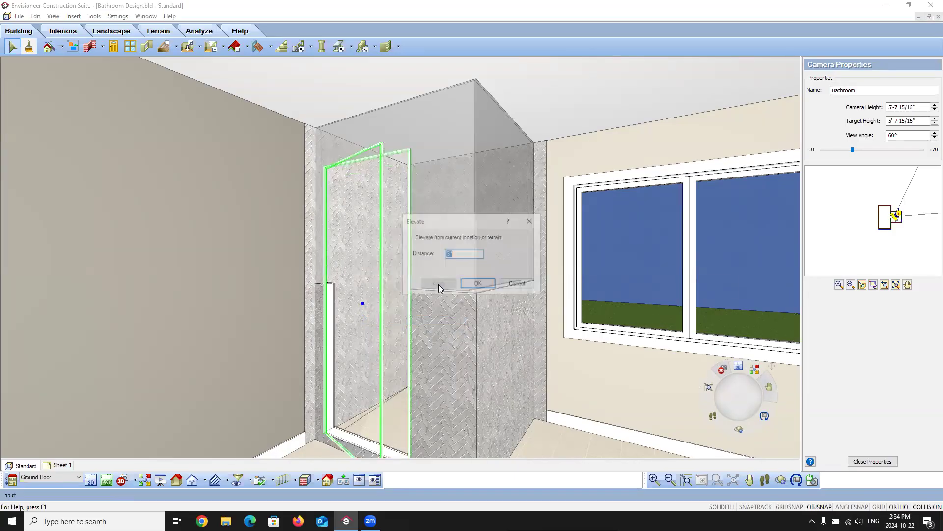
pyautogui.click(468, 285)
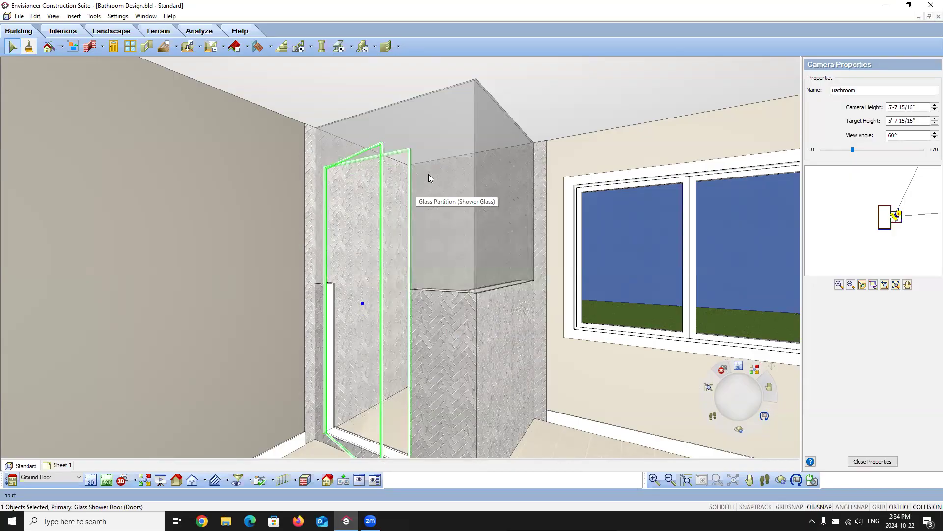
# - Set the wall height of both glass partitions above the shower walls to 3'-6"
pyautogui.click(494, 196)
pyautogui.keyDown('shift'); pyautogui.click(494, 197); pyautogui.keyUp('shift')
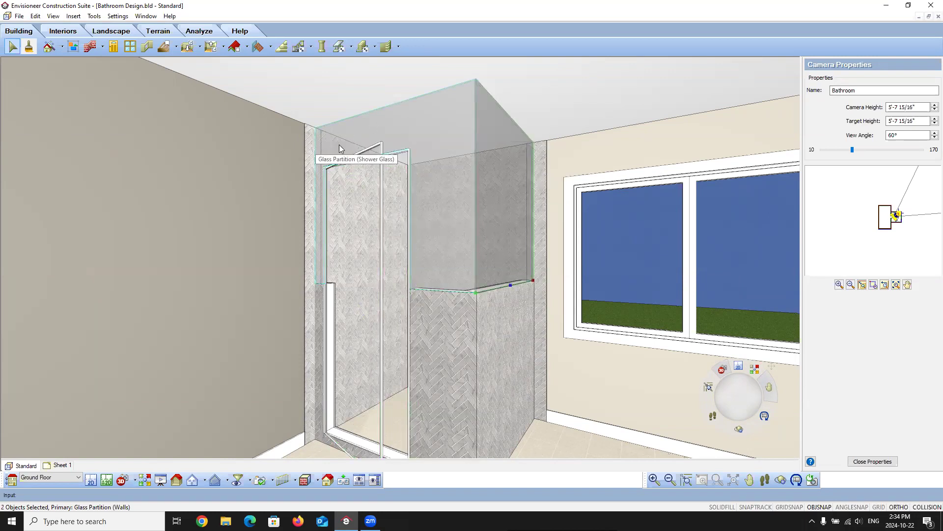
pyautogui.rightClick(444, 131)
pyautogui.click(462, 149)
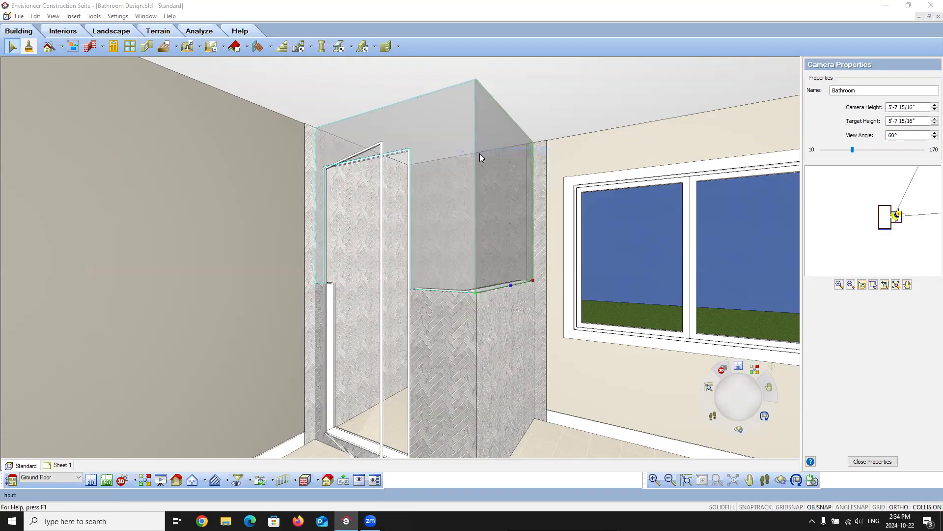
pyautogui.click(466, 256)
pyautogui.write("3'6")
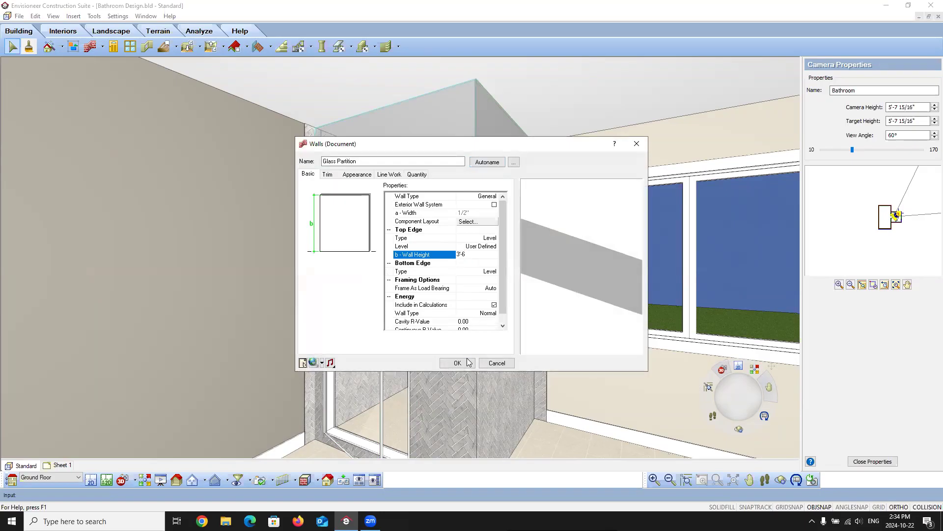
pyautogui.click(458, 363)
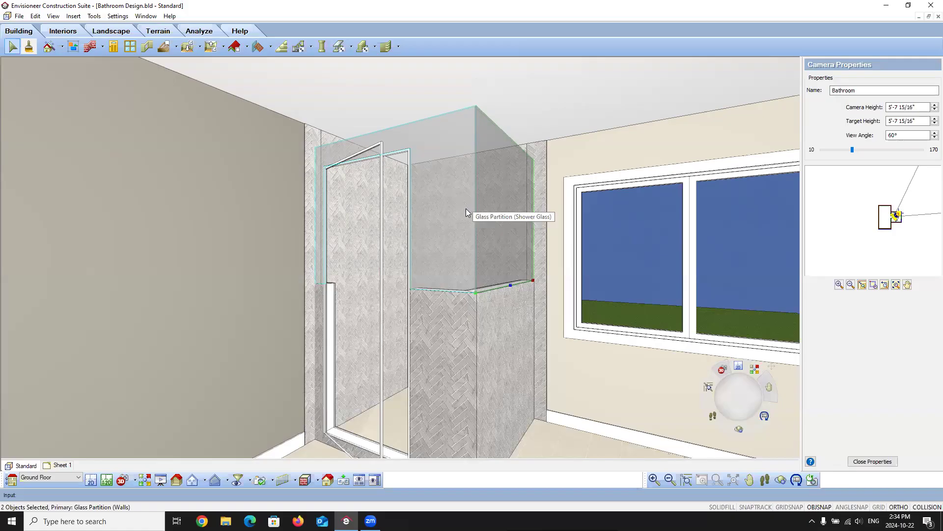
# - Change the surface material of both glass partitions to Window Glass, applying it despite the material usage conflict
pyautogui.rightClick(448, 212)
pyautogui.click(477, 227)
pyautogui.click(357, 174)
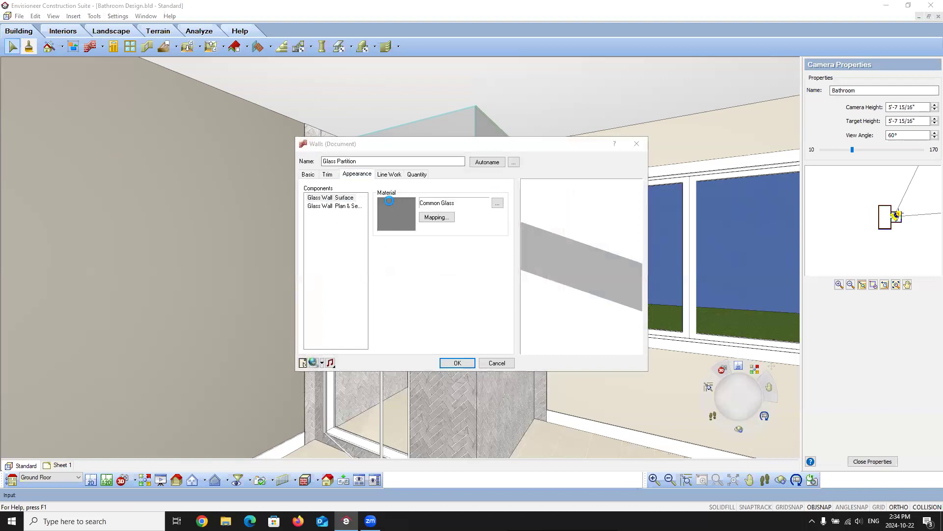
pyautogui.scroll(-3, 439, 285)
pyautogui.scroll(-2, 438, 285)
pyautogui.click(434, 316)
pyautogui.click(525, 383)
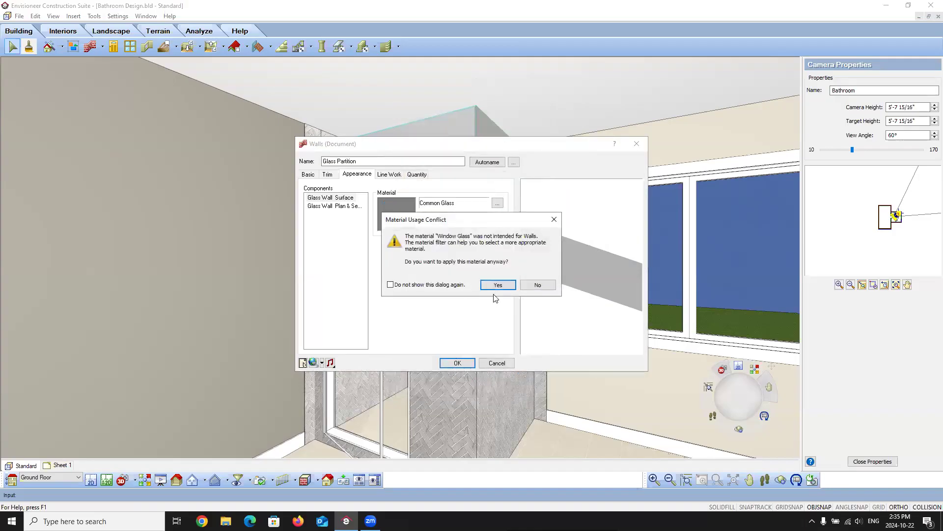
pyautogui.click(497, 285)
pyautogui.click(457, 362)
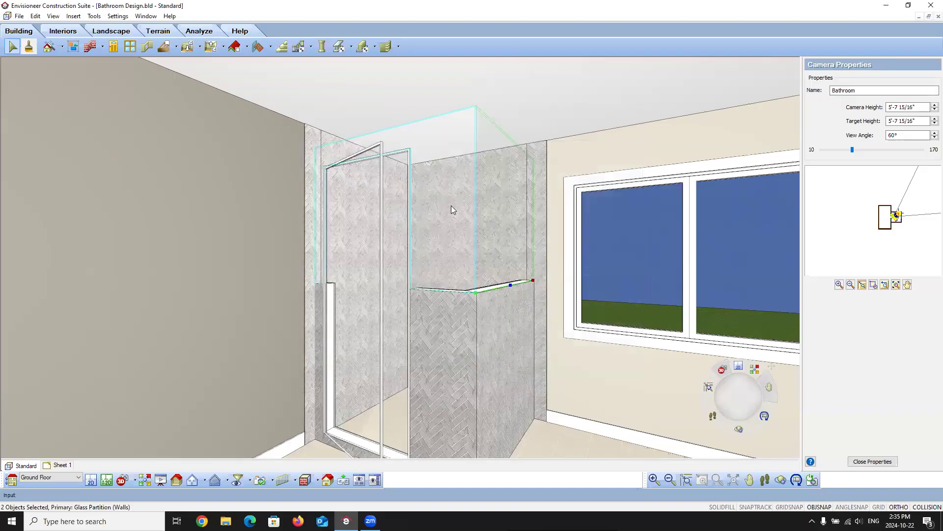
pyautogui.press('Escape')
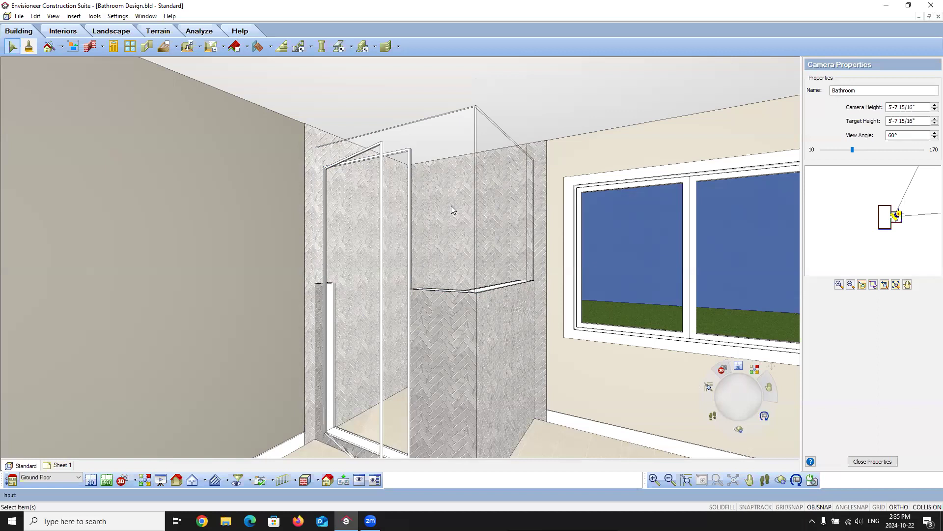
# - From the 2D plan, save the 2x4 Tiled Shower Wall element to the catalog
pyautogui.click(91, 479)
pyautogui.scroll(-2, 262, 252)
pyautogui.scroll(5, 368, 208)
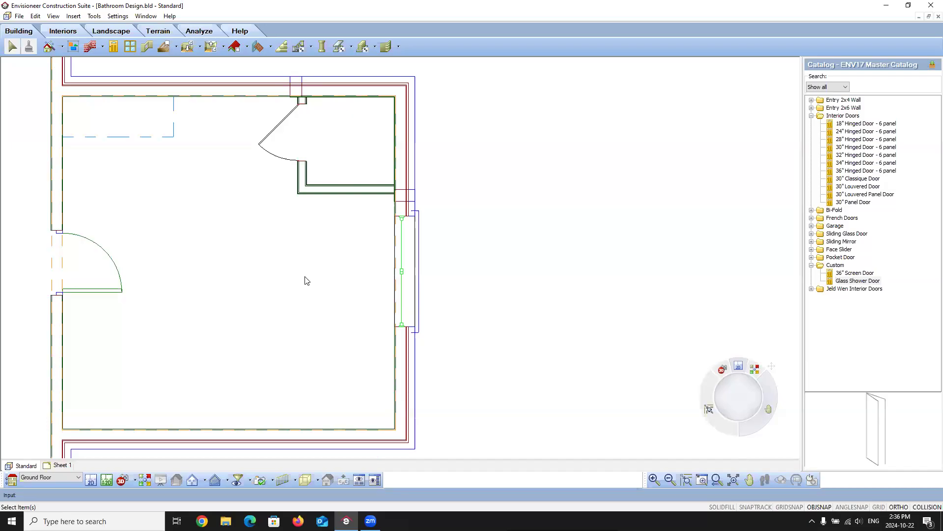
pyautogui.click(19, 15)
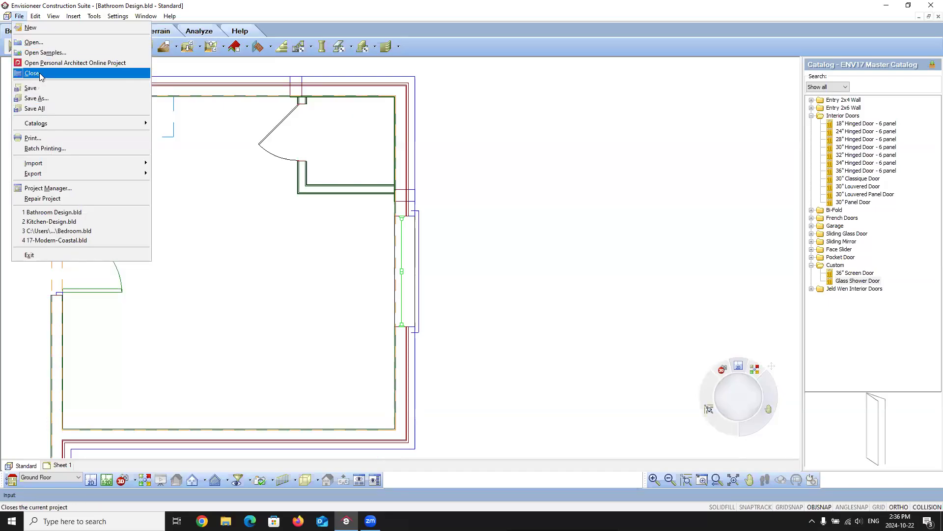
pyautogui.moveTo(43, 127)
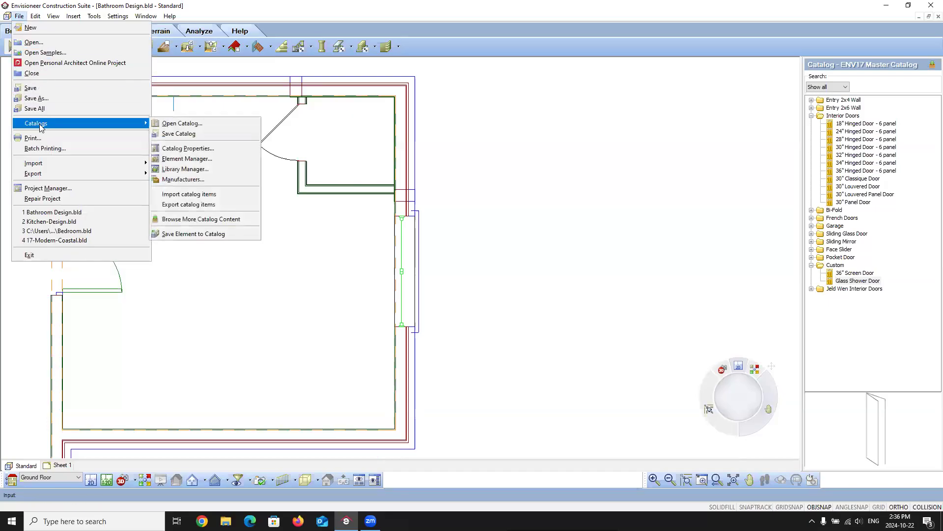
pyautogui.click(190, 233)
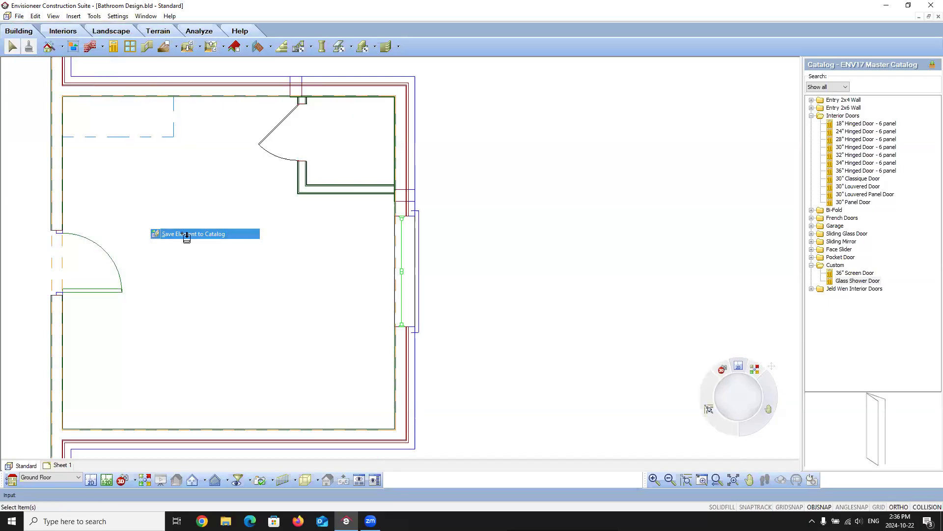
pyautogui.click(323, 193)
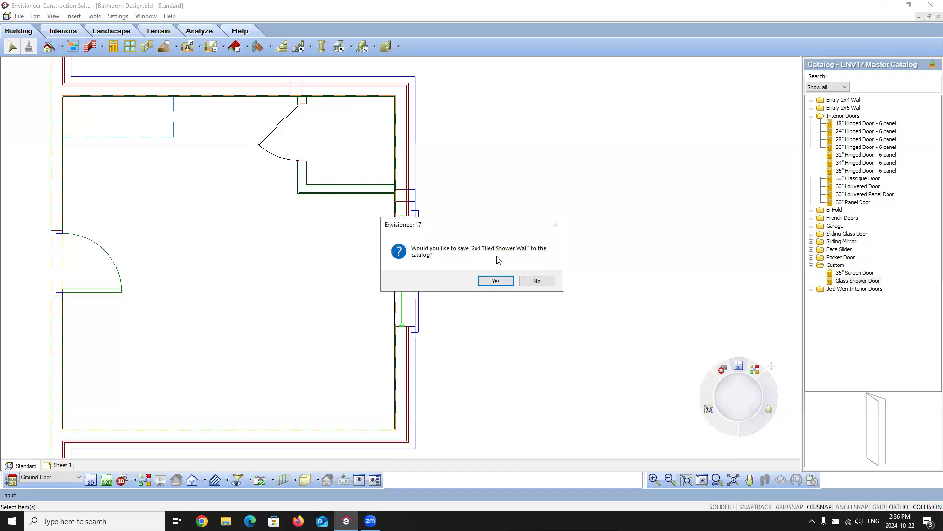
pyautogui.click(495, 281)
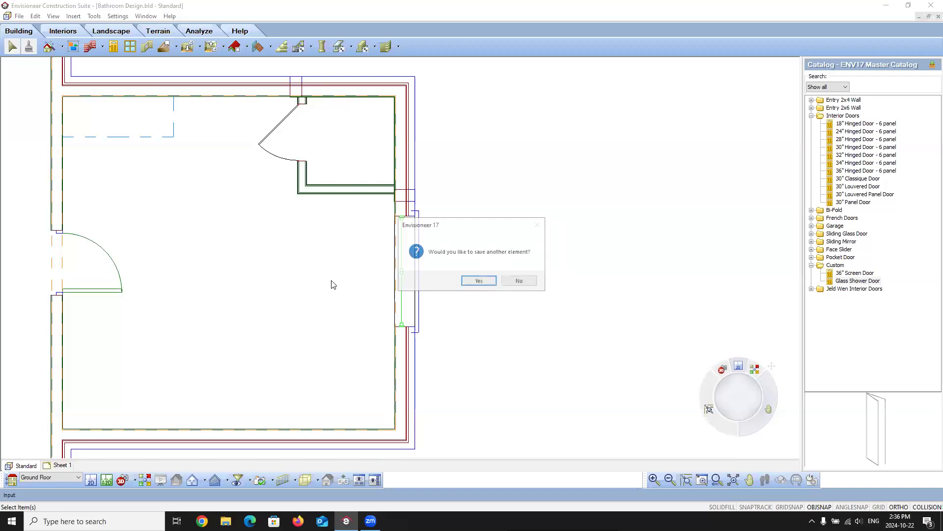
# - Decline saving another element, and draw a 2x4 Tiled Shower Wall 7' down from the shower's outer corner and across to the exterior wall
pyautogui.click(517, 282)
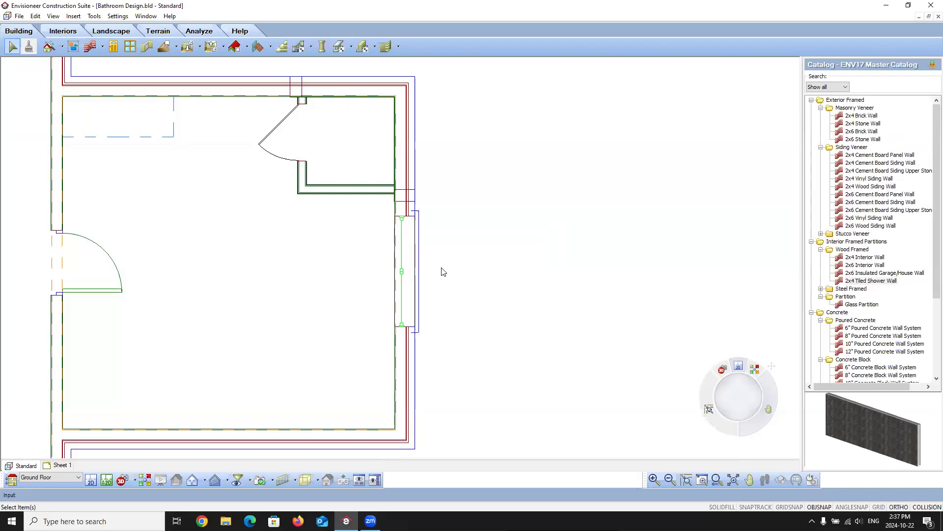
pyautogui.click(883, 283)
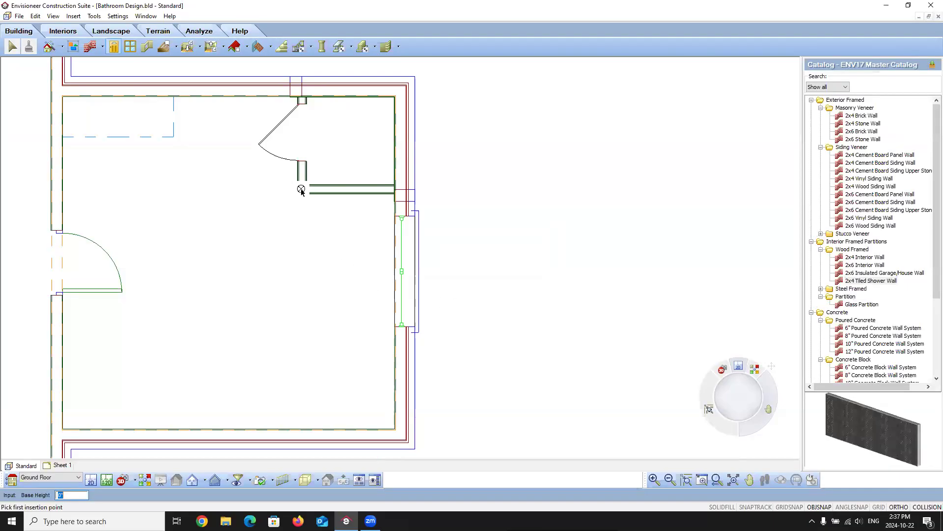
pyautogui.click(301, 190)
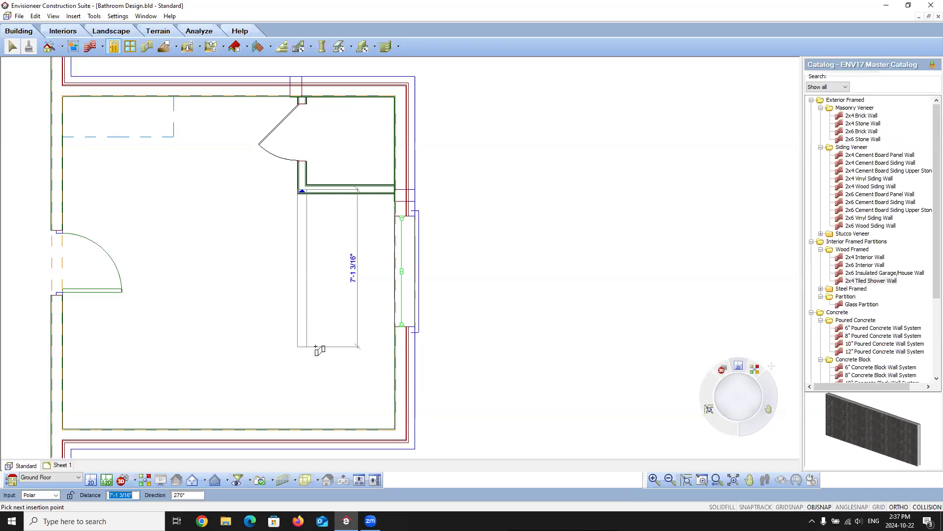
pyautogui.write('7')
pyautogui.press('Return')
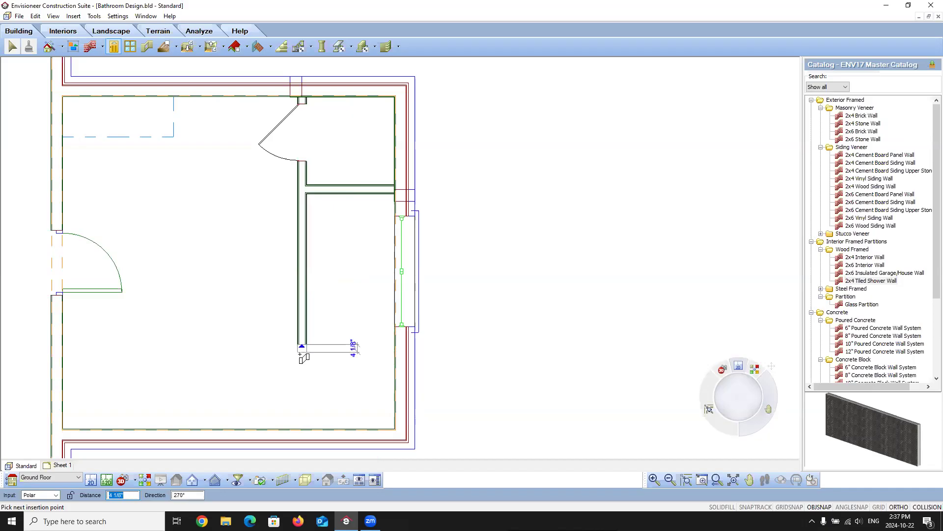
pyautogui.click(395, 344)
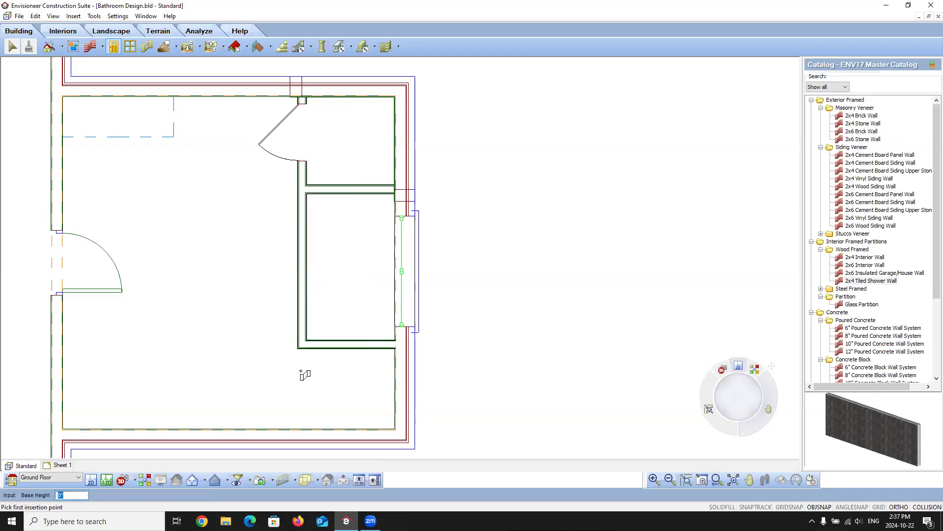
pyautogui.rightClick(302, 373)
pyautogui.click(321, 377)
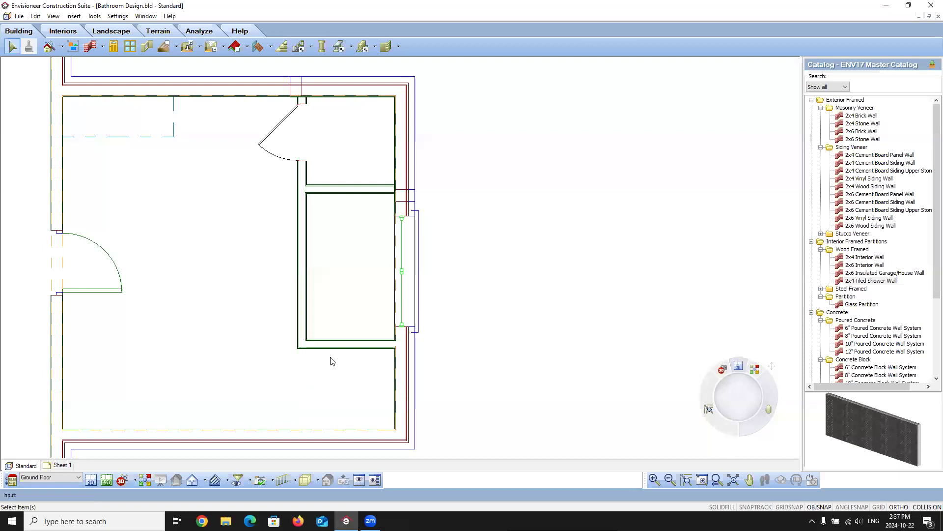
# - Check the lower tiled wall's dimensions in plan, and view the new walls in the Bathroom camera from farther back
pyautogui.click(332, 349)
pyautogui.scroll(3, 354, 418)
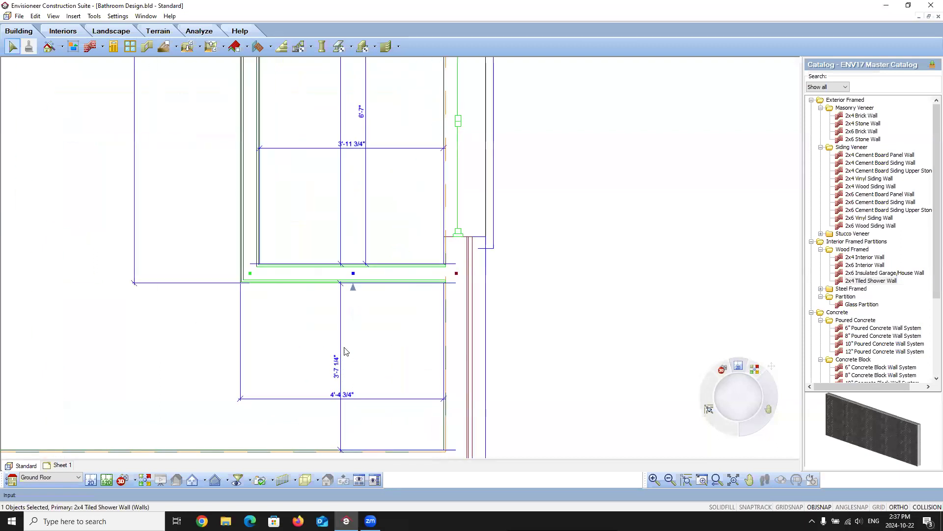
pyautogui.scroll(-2, 324, 312)
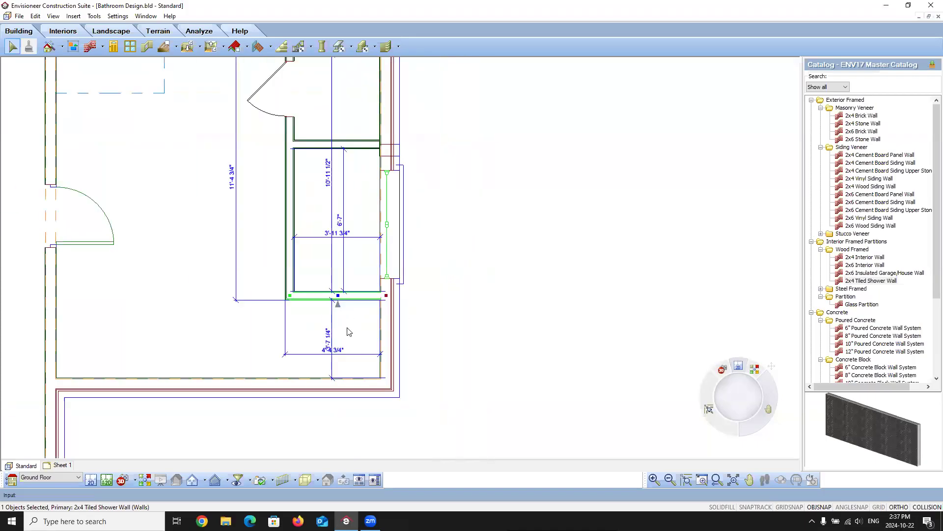
pyautogui.click(469, 339)
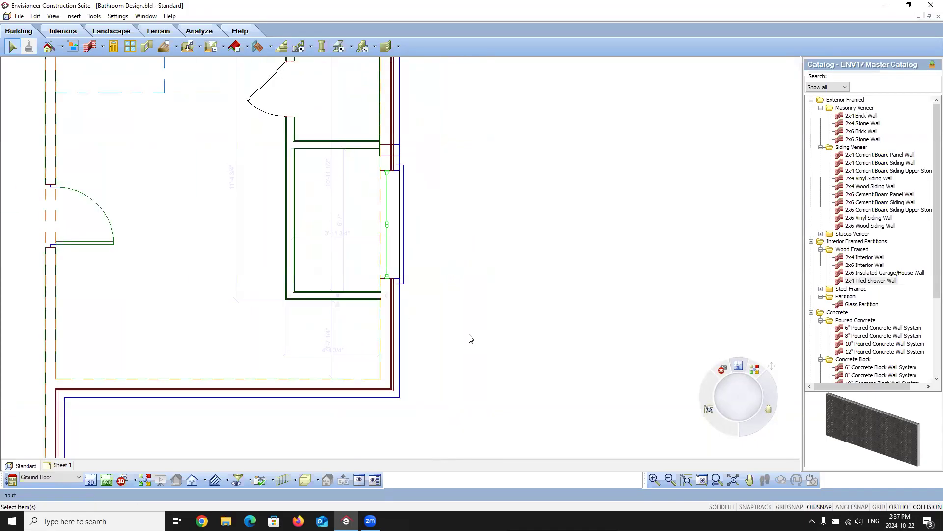
pyautogui.scroll(2, 281, 162)
pyautogui.click(134, 479)
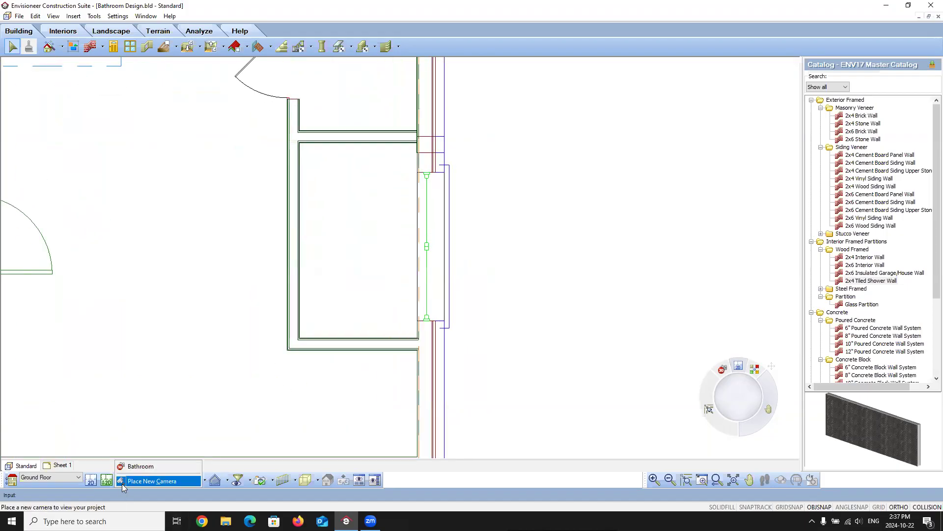
pyautogui.click(147, 467)
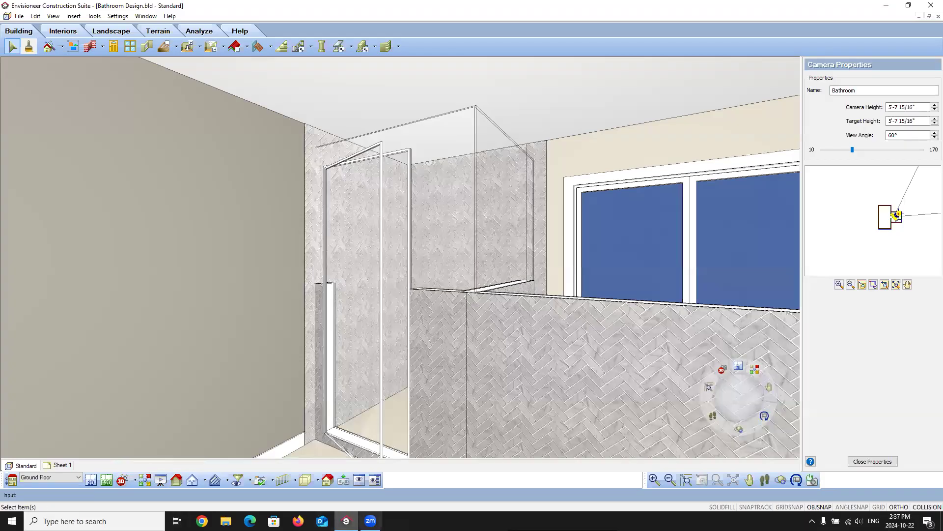
pyautogui.moveTo(441, 318); pyautogui.dragTo(367, 285)
pyautogui.rightClick(368, 285)
pyautogui.click(393, 292)
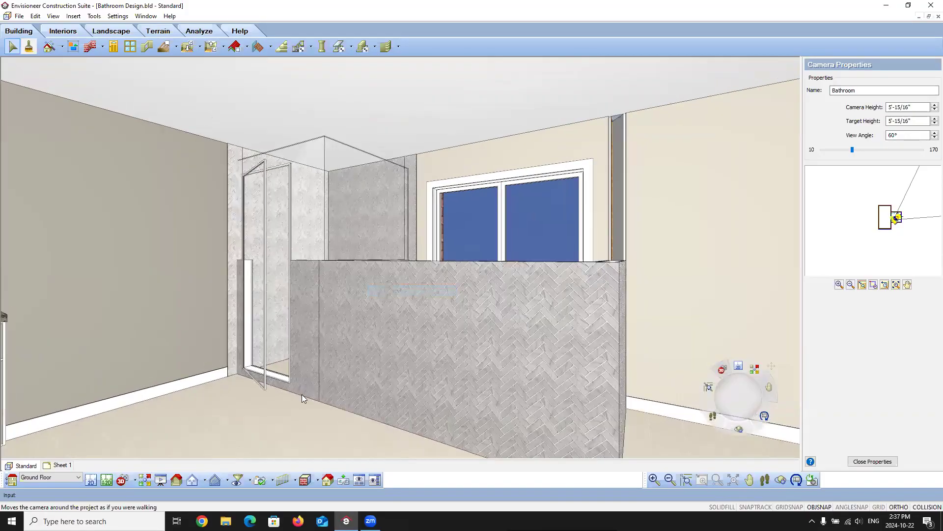
# - In the 2D plan, break the new long tiled wall at the lower face of the shower enclosure's wall
pyautogui.click(91, 480)
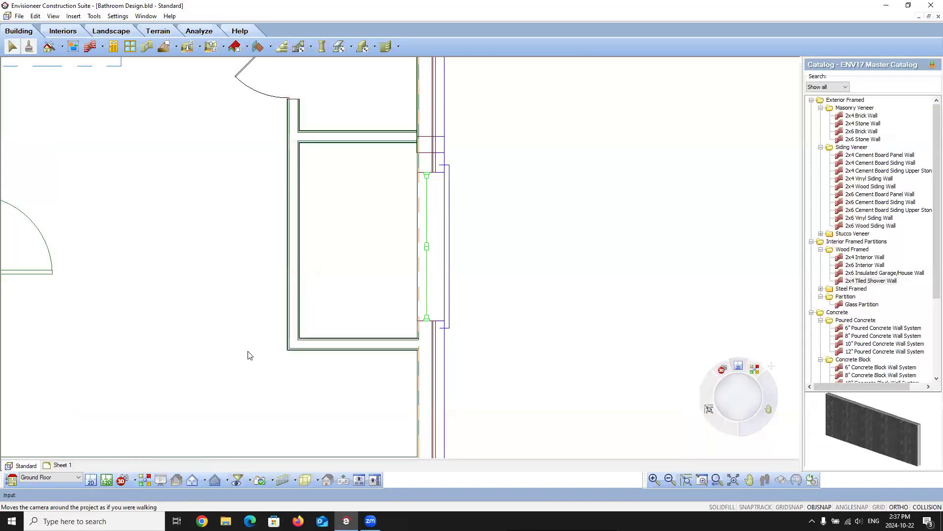
pyautogui.scroll(6, 297, 140)
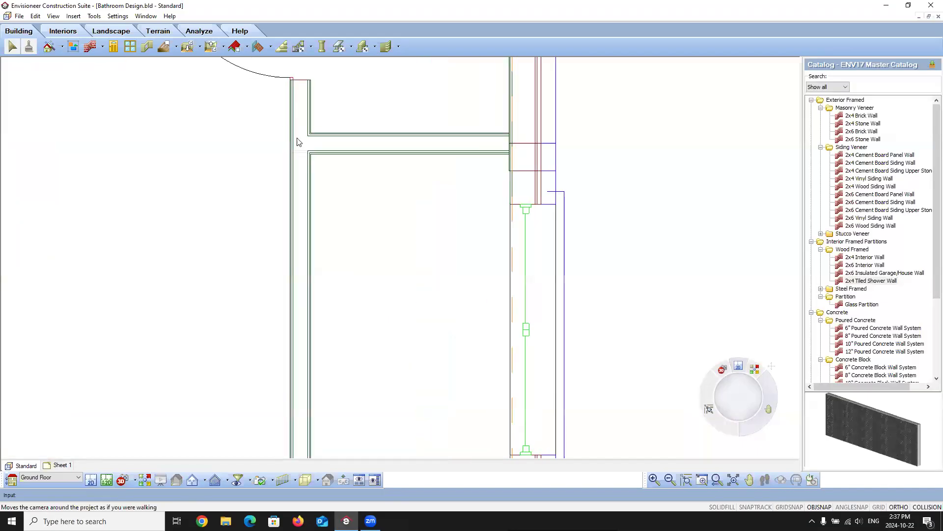
pyautogui.scroll(-5, 279, 266)
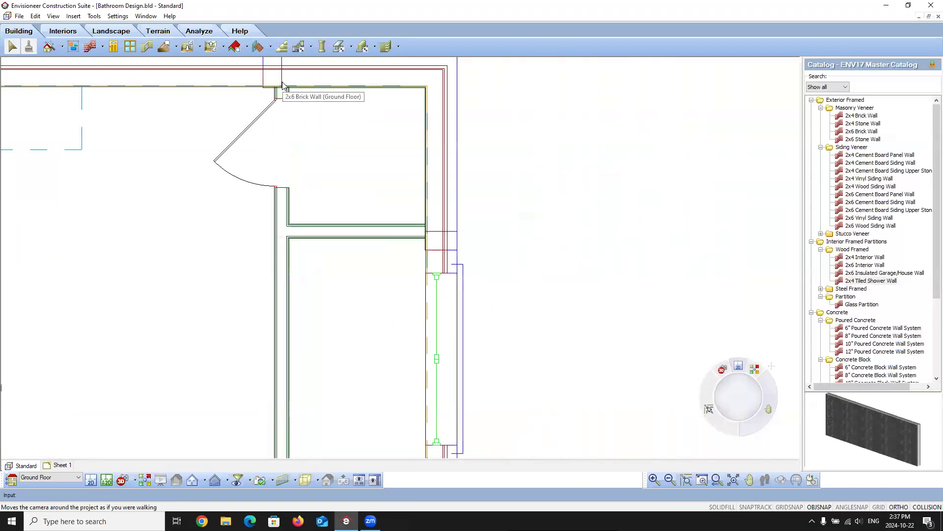
pyautogui.click(281, 243)
pyautogui.scroll(3, 278, 233)
pyautogui.scroll(3, 277, 231)
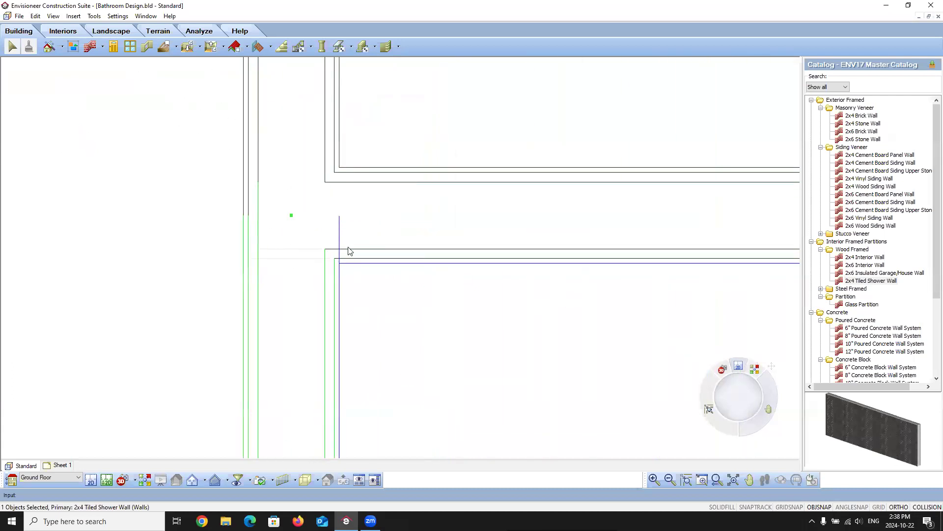
pyautogui.click(362, 228)
pyautogui.click(281, 169)
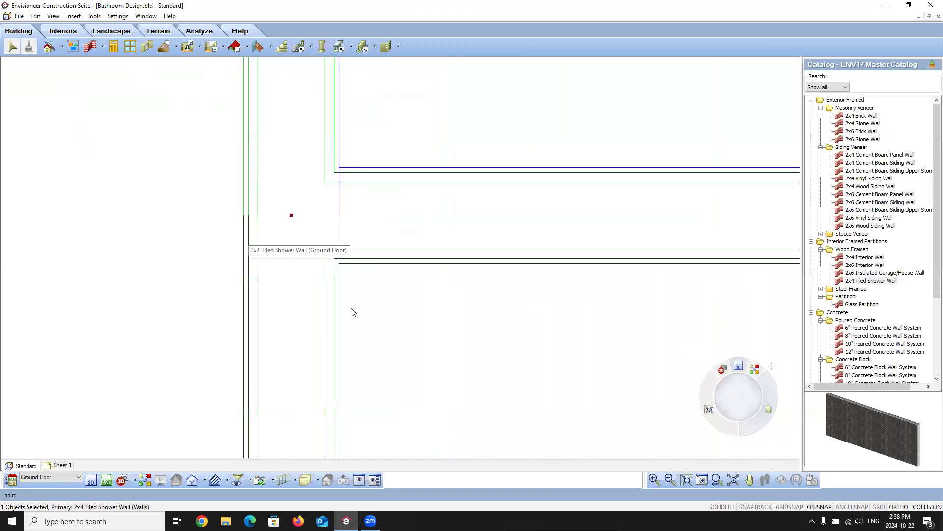
pyautogui.click(289, 359)
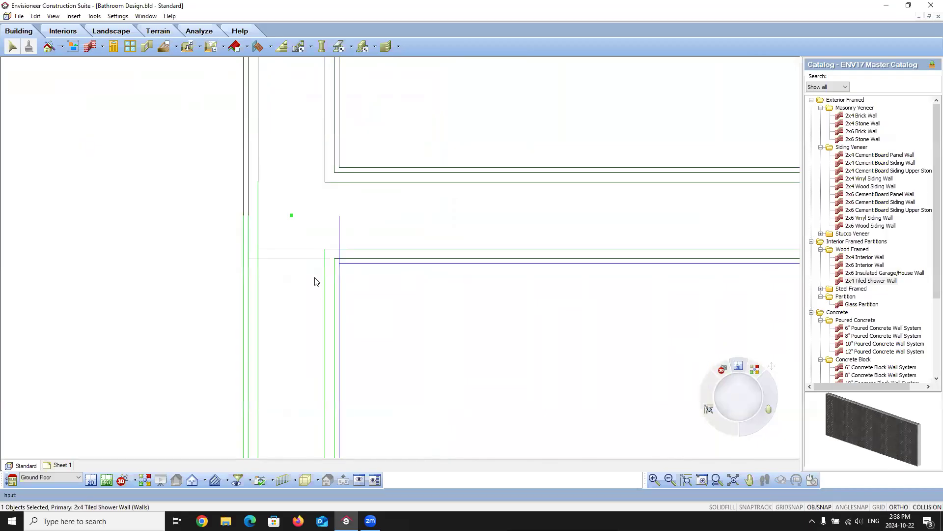
pyautogui.rightClick(298, 336)
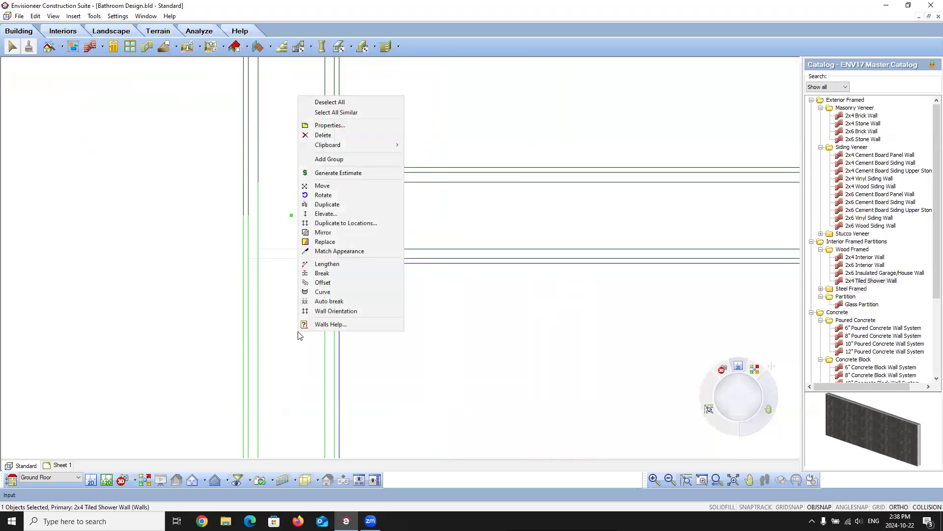
pyautogui.click(328, 274)
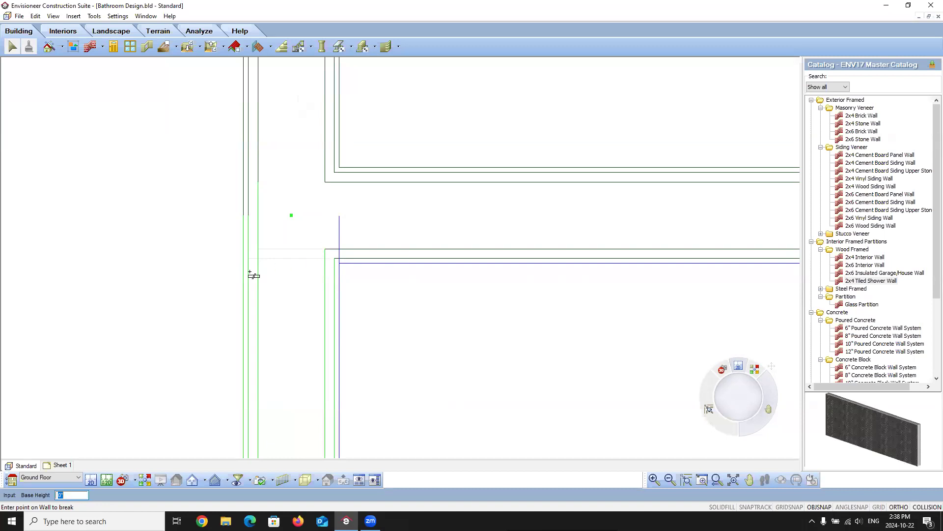
pyautogui.click(343, 267)
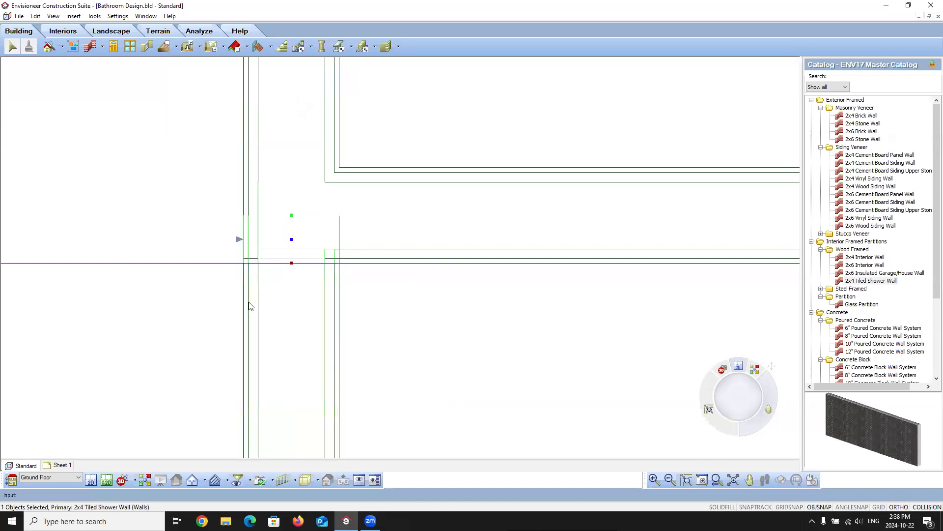
pyautogui.click(193, 316)
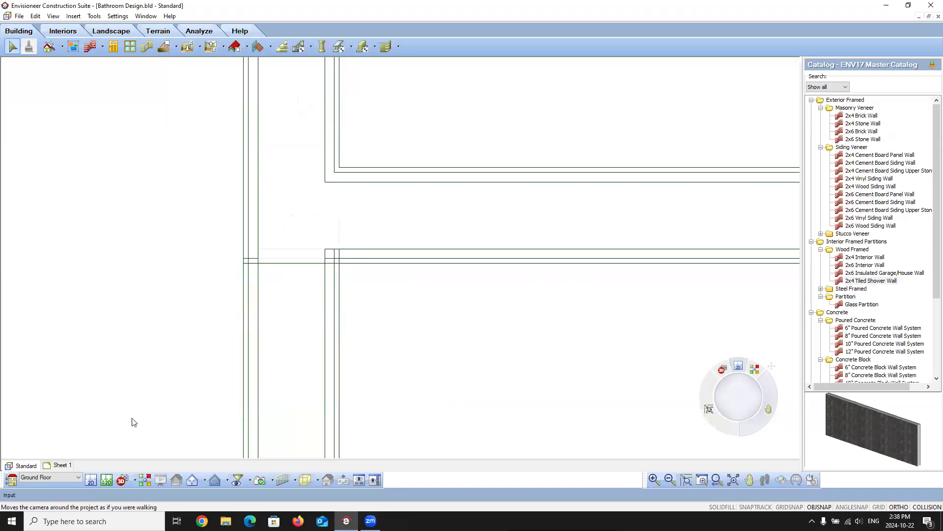
# - Examine the broken tiled wall in the Bathroom camera view
pyautogui.click(122, 479)
pyautogui.click(149, 466)
pyautogui.click(375, 321)
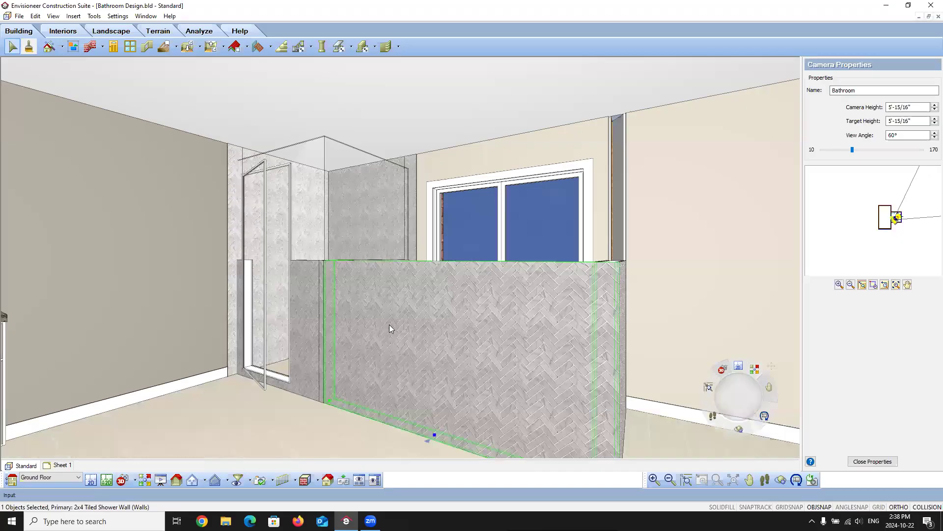
# - In the 2D plan, pull the lower tiled wall's end back to the exterior wall's interior face, and check it in the Bathroom camera
pyautogui.click(91, 480)
pyautogui.scroll(-9, 273, 216)
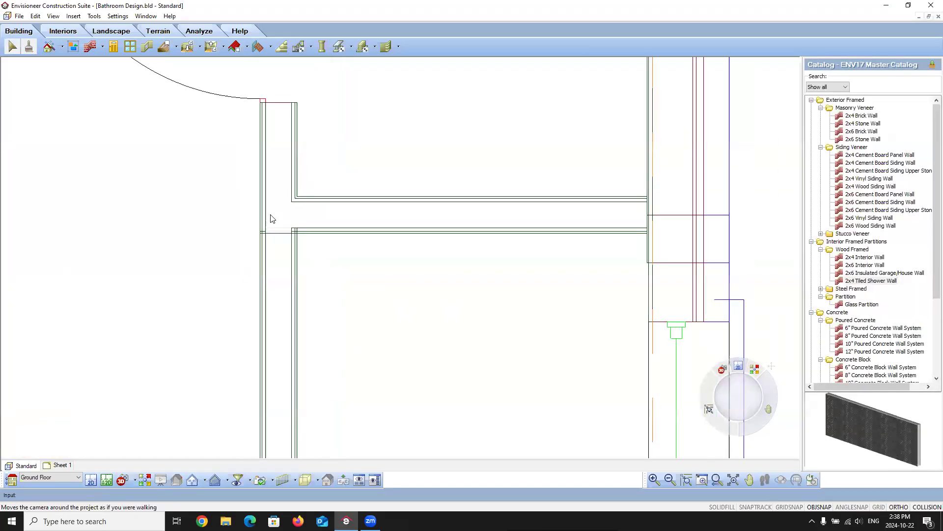
pyautogui.scroll(5, 342, 333)
pyautogui.click(355, 328)
pyautogui.scroll(3, 355, 328)
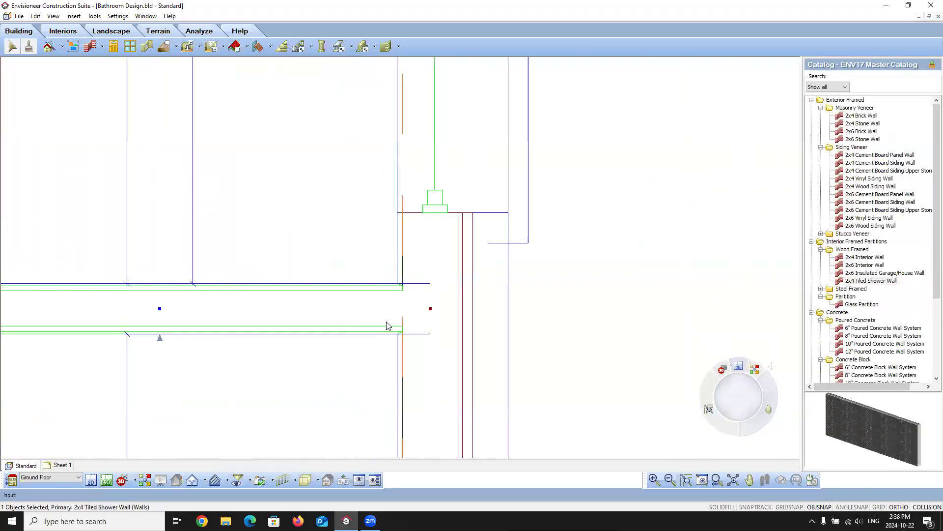
pyautogui.moveTo(430, 310); pyautogui.dragTo(400, 332)
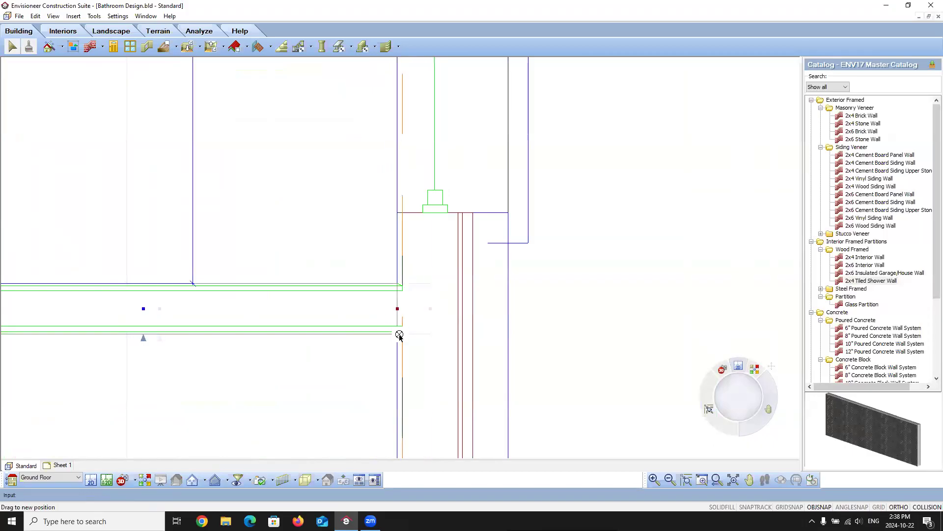
pyautogui.scroll(-5, 339, 369)
pyautogui.click(135, 479)
pyautogui.click(153, 467)
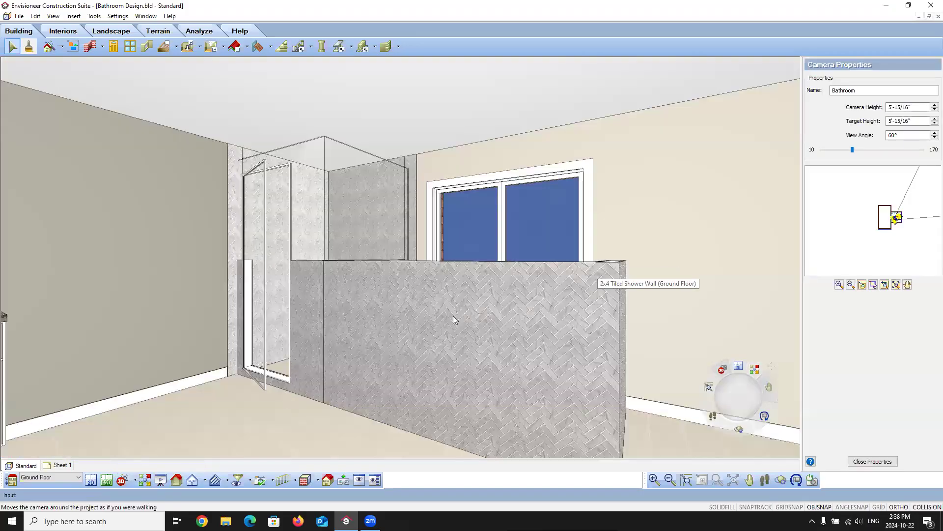
# - In the 2D plan, pull the long tiled wall's upper end away from the corner and delete the short leftover wall segment there
pyautogui.click(92, 480)
pyautogui.scroll(10, 255, 115)
pyautogui.click(305, 336)
pyautogui.scroll(10, 304, 330)
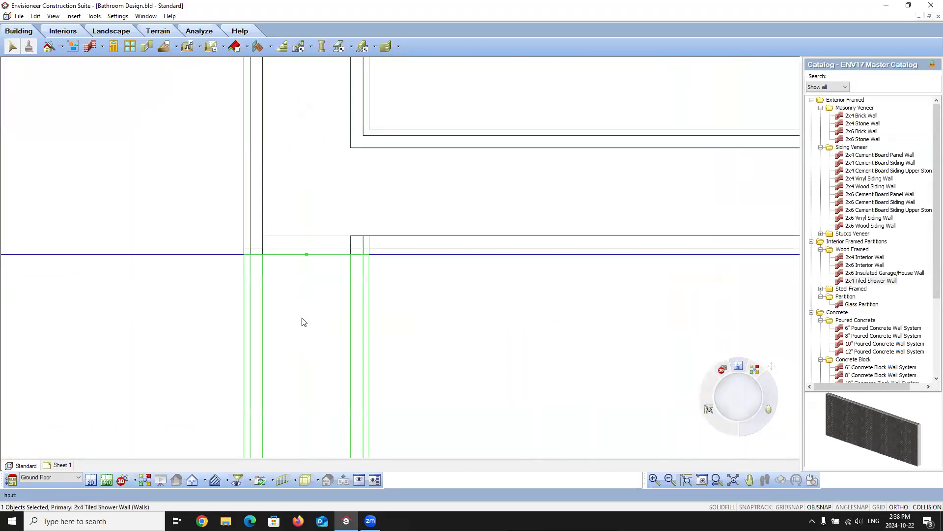
pyautogui.moveTo(306, 254); pyautogui.dragTo(306, 309)
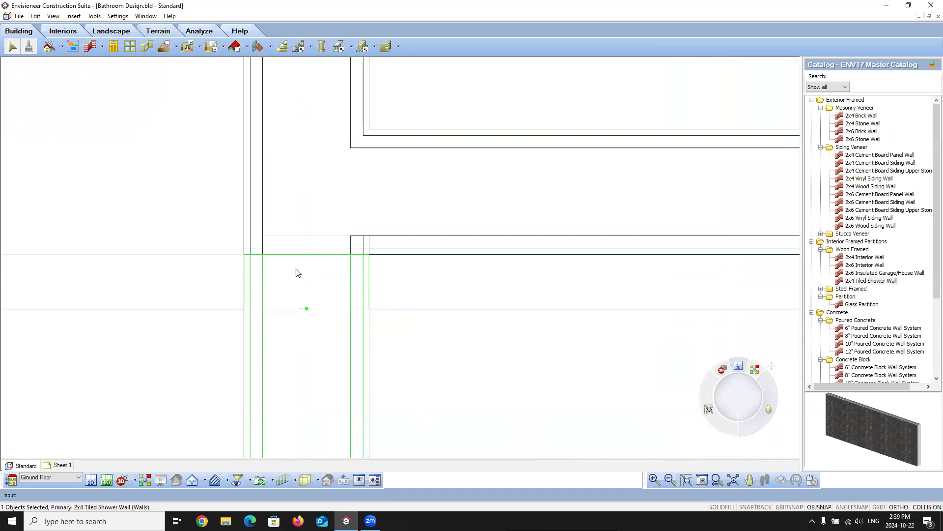
pyautogui.hotkey('ctrl', 'z')
pyautogui.click(234, 255)
pyautogui.click(254, 237)
pyautogui.press('Delete')
# - Extend the long tiled wall's upper end back up to the lower face of the shower enclosure
pyautogui.click(262, 311)
pyautogui.moveTo(306, 309); pyautogui.dragTo(78, 258)
pyautogui.scroll(-5, 204, 313)
pyautogui.click(400, 330)
pyautogui.scroll(-3, 350, 360)
pyautogui.scroll(5, 322, 374)
# - Set the long tiled wall's distance dimension between the enclosure's two cross walls to 6'-7"
pyautogui.click(306, 314)
pyautogui.scroll(-3, 306, 313)
pyautogui.scroll(2, 274, 317)
pyautogui.scroll(3, 373, 364)
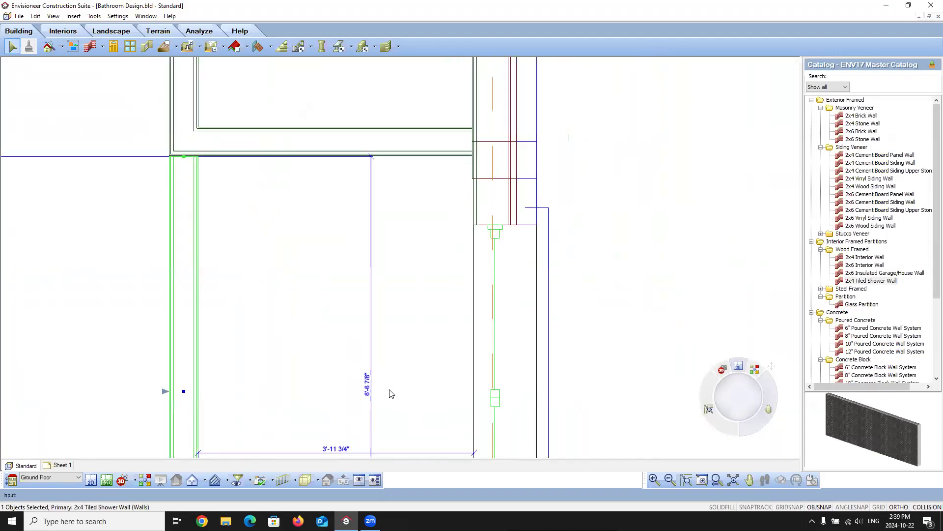
pyautogui.click(362, 381)
pyautogui.click(481, 253)
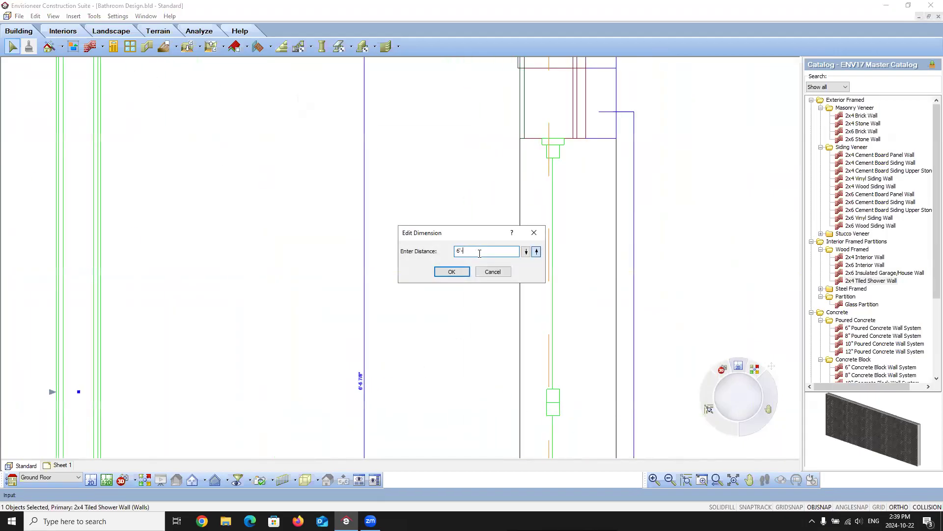
pyautogui.click(452, 272)
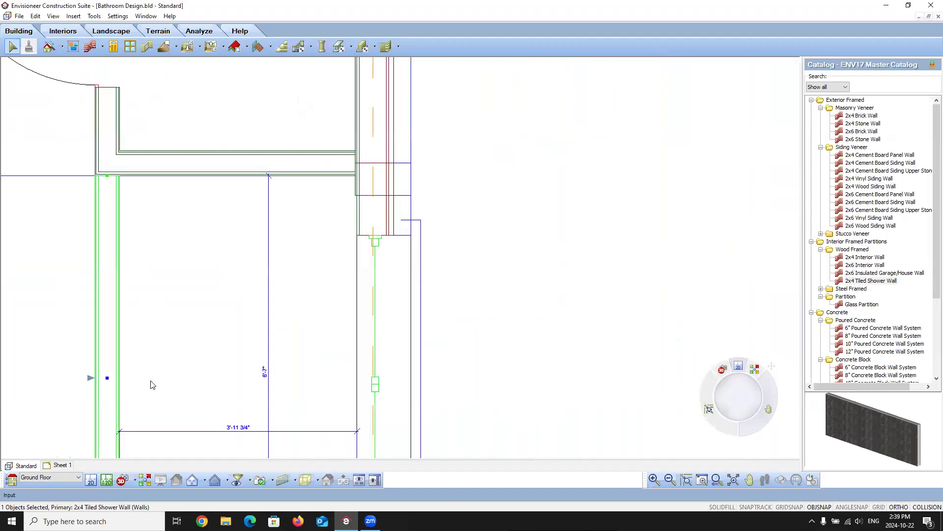
# - Inspect the corrected wall joint in the plan and view the tiled walls in the Bathroom camera
pyautogui.scroll(5, 131, 226)
pyautogui.scroll(-7, 190, 242)
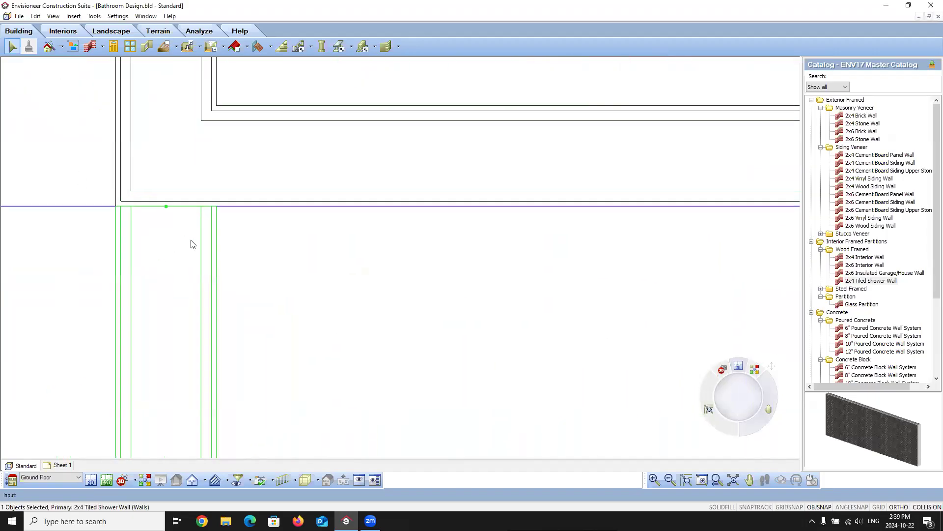
pyautogui.click(178, 300)
pyautogui.click(123, 479)
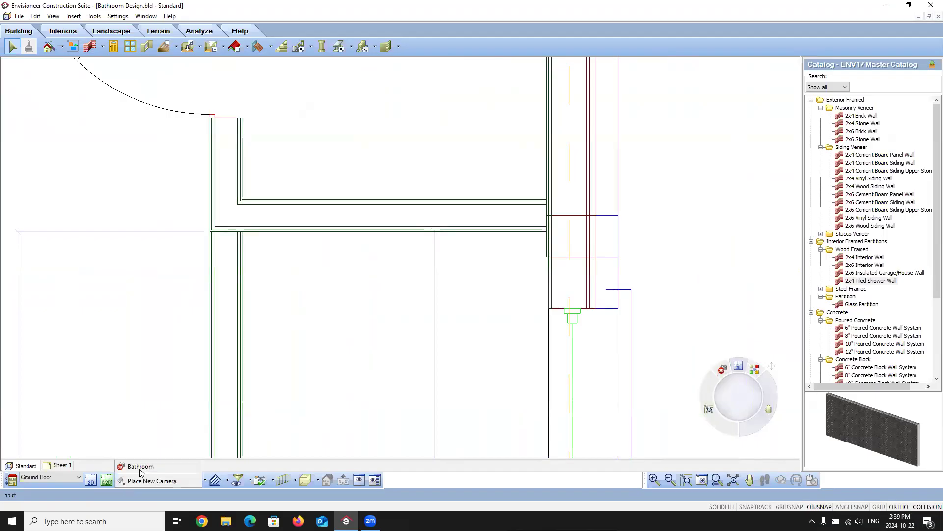
pyautogui.click(146, 468)
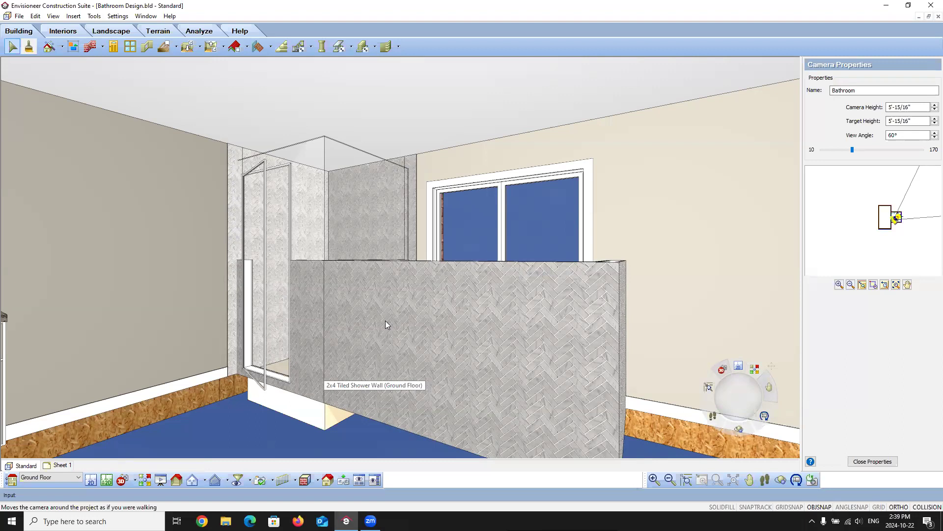
# - Compare the tiled enclosure in the 2D plan and the Bathroom camera, and select its long tiled wall
pyautogui.click(91, 480)
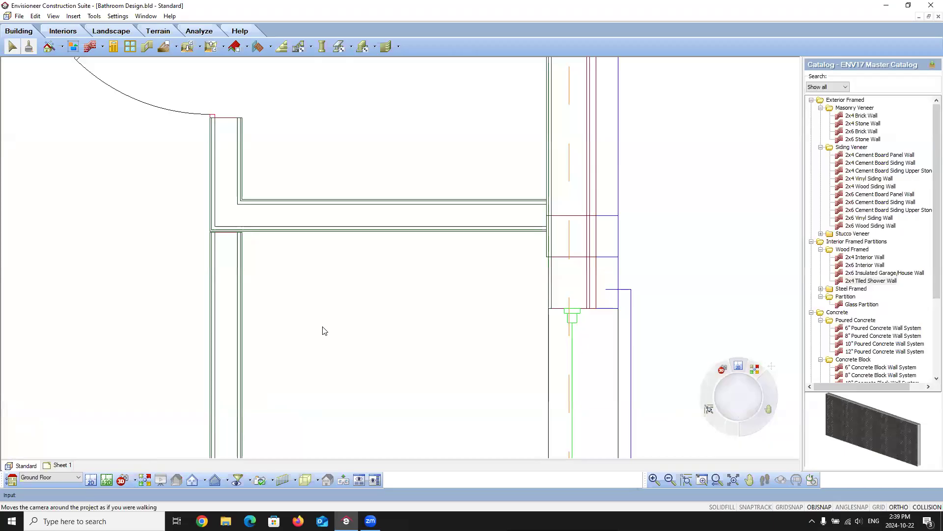
pyautogui.click(122, 479)
pyautogui.click(134, 480)
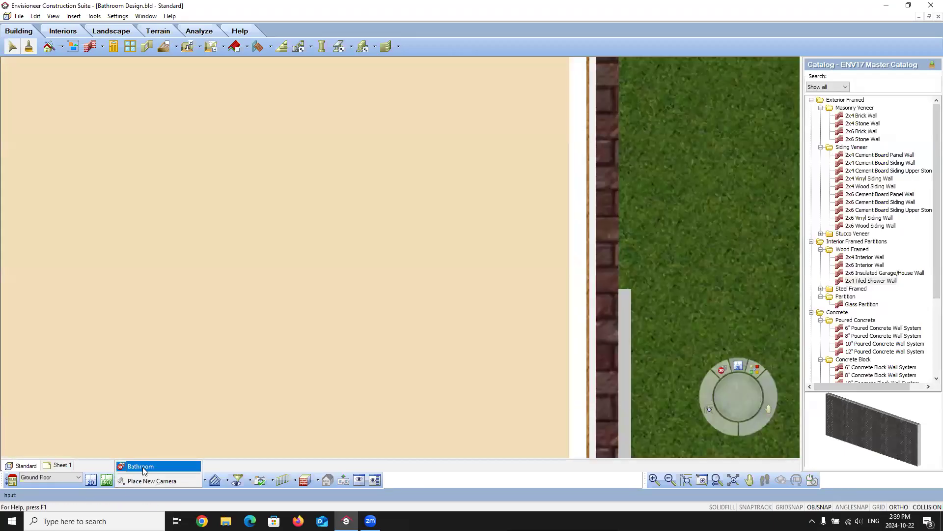
pyautogui.click(143, 466)
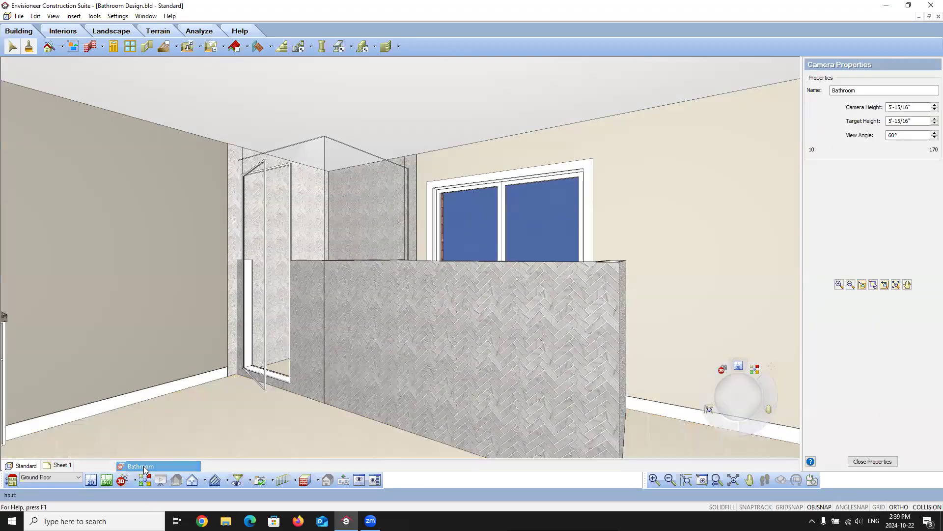
pyautogui.click(373, 335)
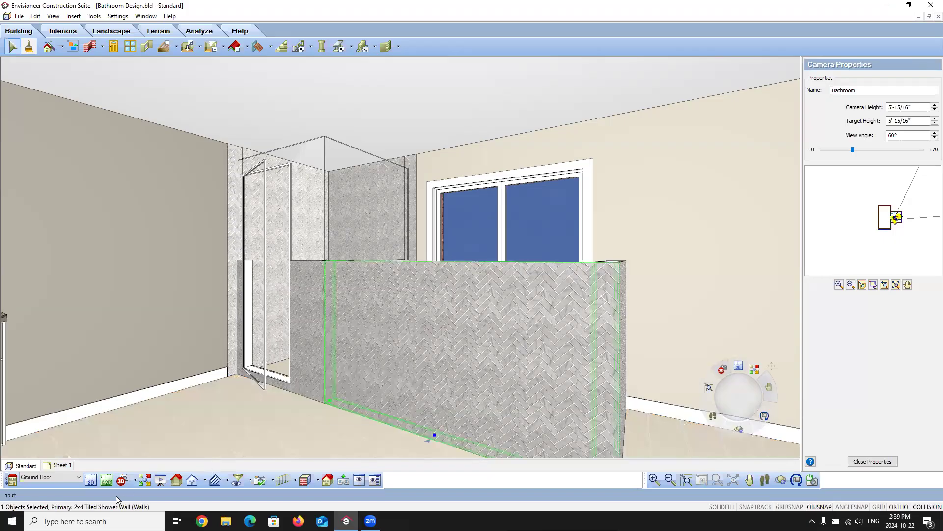
# - In the 2D plan, set the long tiled wall's inner distance dimension to 6'-7" and view the walls in the Bathroom camera
pyautogui.click(91, 480)
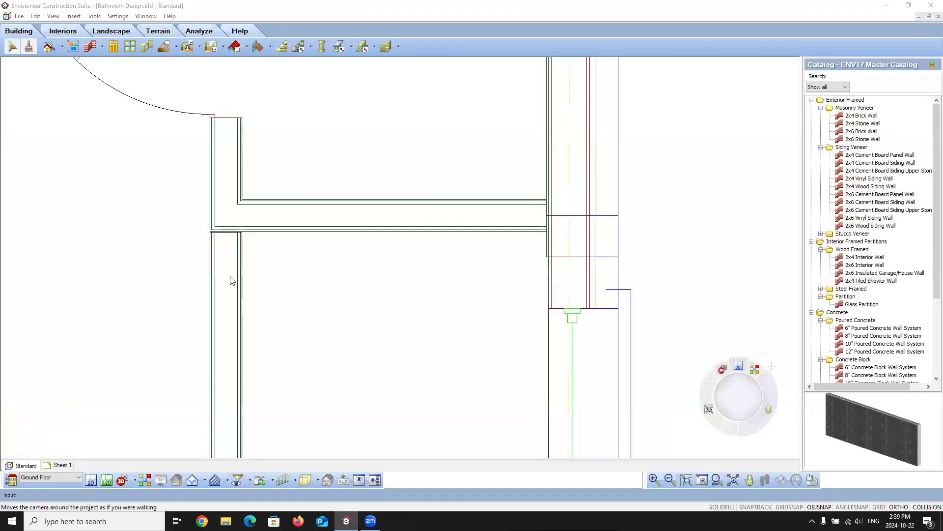
pyautogui.scroll(-3, 254, 268)
pyautogui.scroll(2, 294, 319)
pyautogui.click(304, 327)
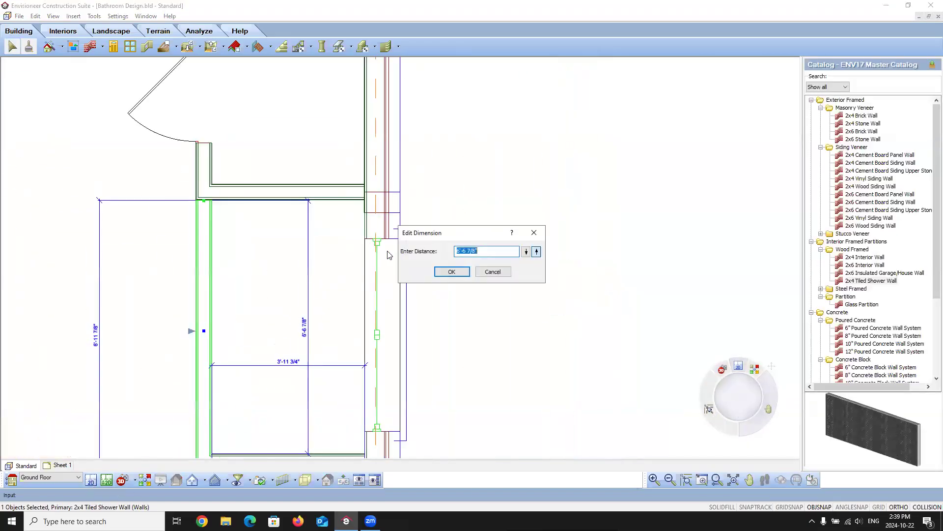
pyautogui.click(469, 251)
pyautogui.press('BackSpace')
pyautogui.press('BackSpace')
pyautogui.press('BackSpace')
pyautogui.press('BackSpace')
pyautogui.press('BackSpace')
pyautogui.write('7')
pyautogui.click(451, 272)
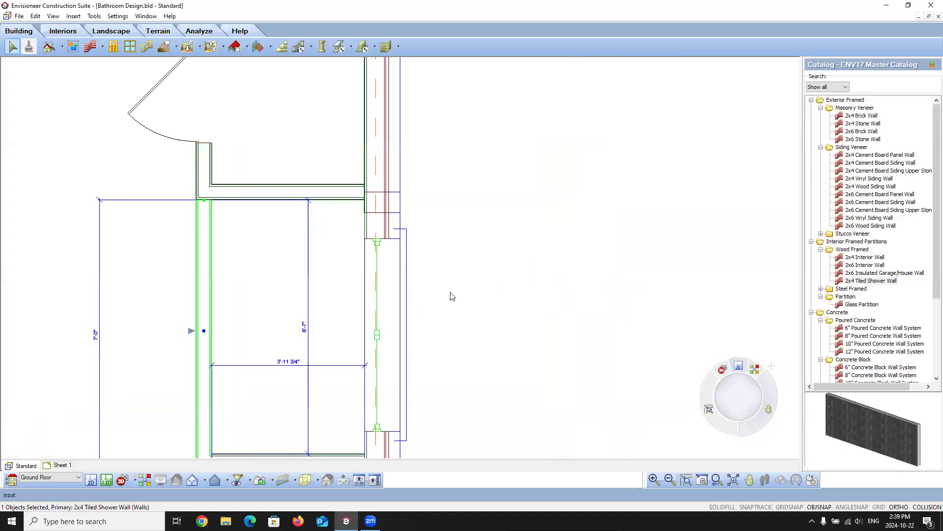
pyautogui.click(128, 482)
pyautogui.click(147, 464)
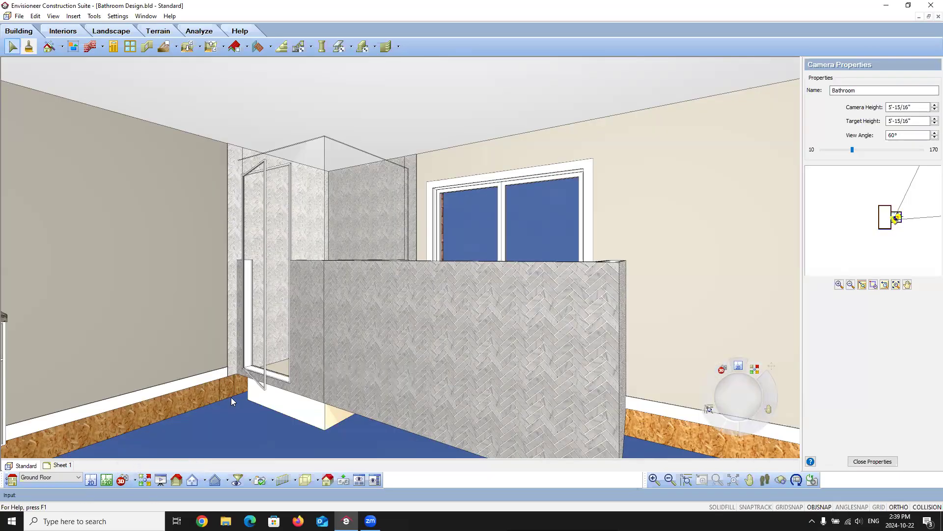
# - Reduce the wall height of the long tiled wall and the adjoining lower cross wall together, and view them in the Bathroom camera
pyautogui.click(91, 480)
pyautogui.click(221, 241)
pyautogui.scroll(-3, 223, 240)
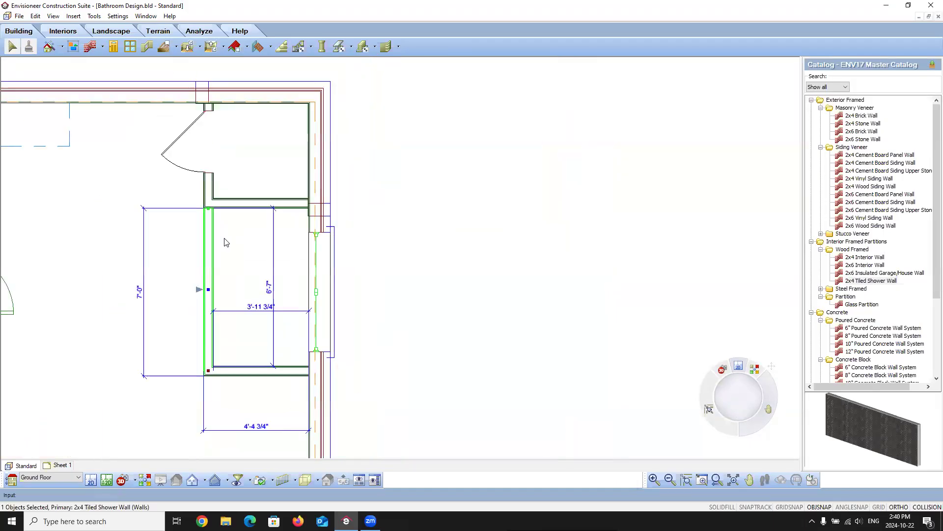
pyautogui.scroll(3, 243, 323)
pyautogui.rightClick(240, 316)
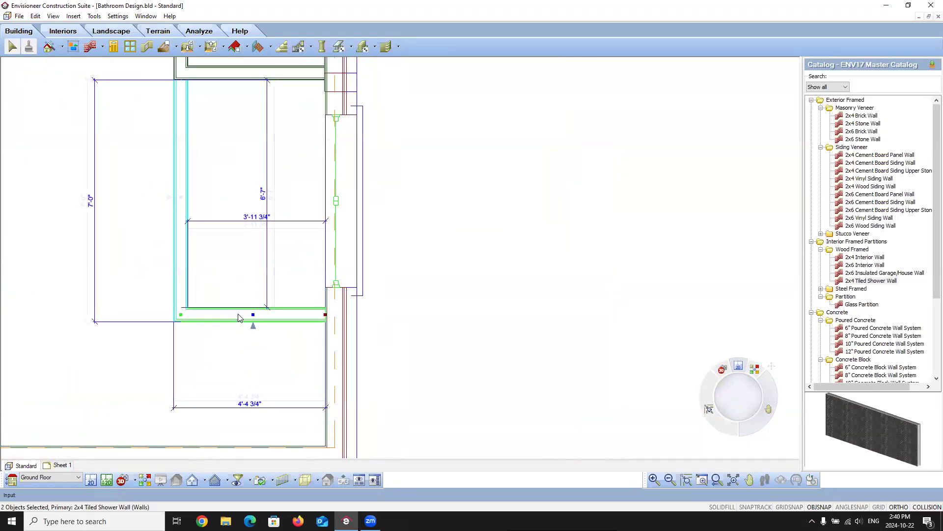
pyautogui.click(273, 335)
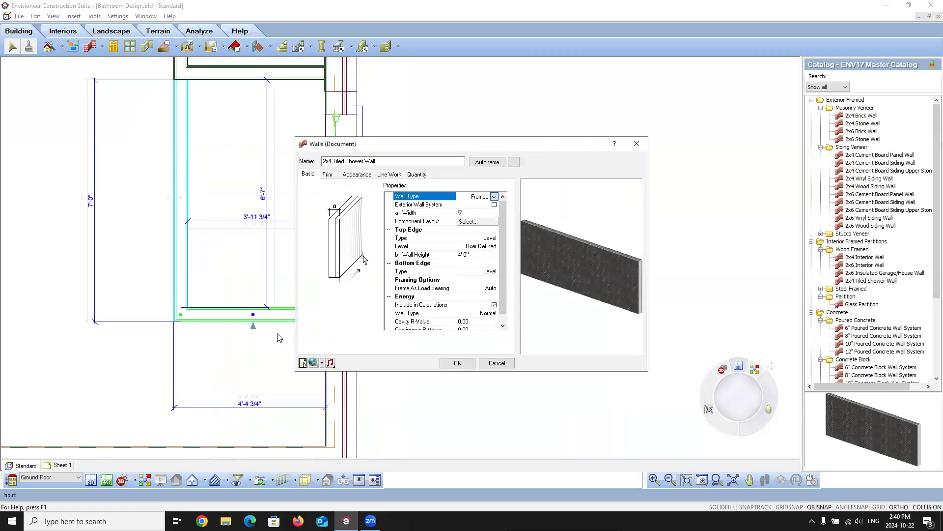
pyautogui.click(467, 255)
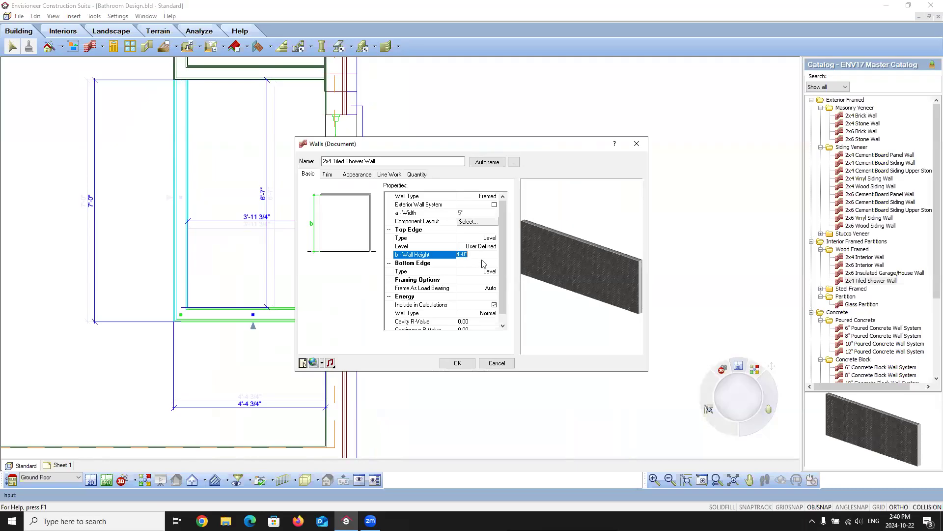
pyautogui.write('1')
pyautogui.click(459, 363)
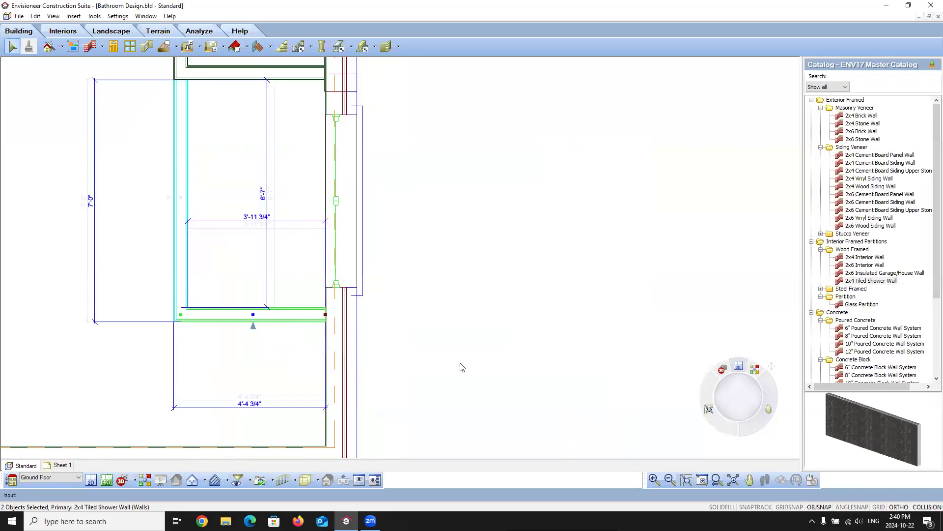
pyautogui.click(100, 395)
pyautogui.click(136, 480)
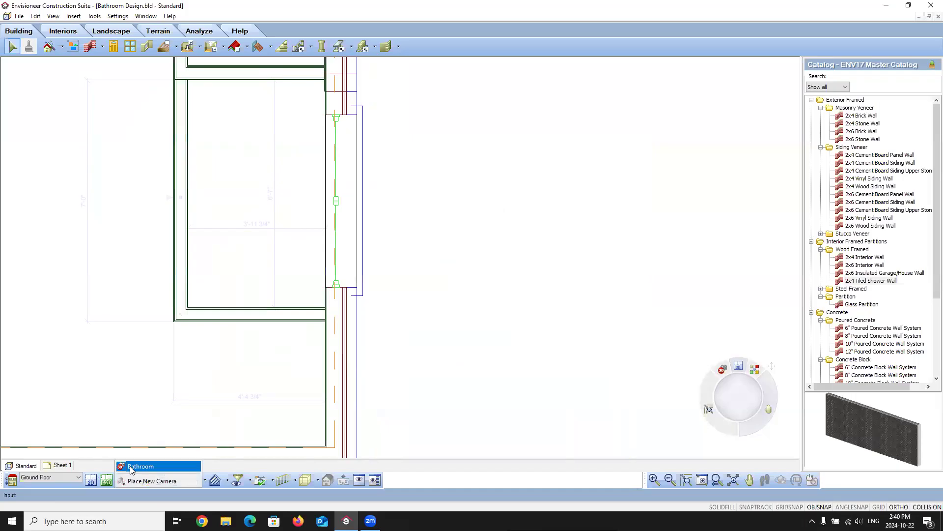
pyautogui.click(133, 466)
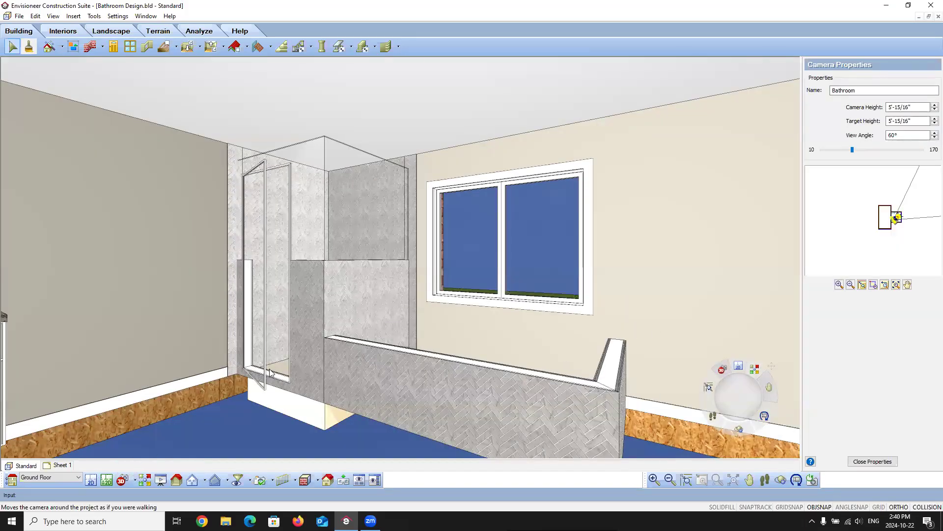
# - In the 2D plan, insert an 8" x 16" Ceramic Tile finished floor across the bathroom at a base height of 0"
pyautogui.click(92, 481)
pyautogui.scroll(-5, 444, 260)
pyautogui.scroll(3, 363, 239)
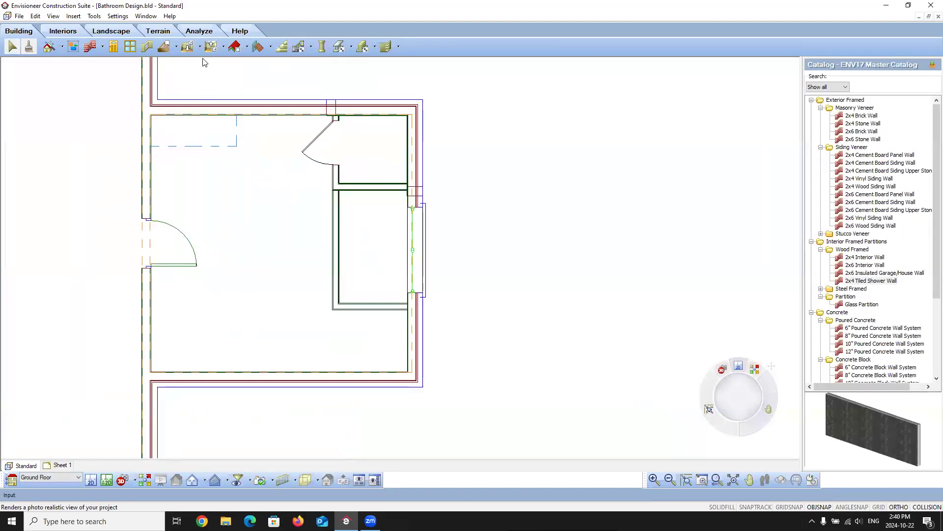
pyautogui.click(187, 47)
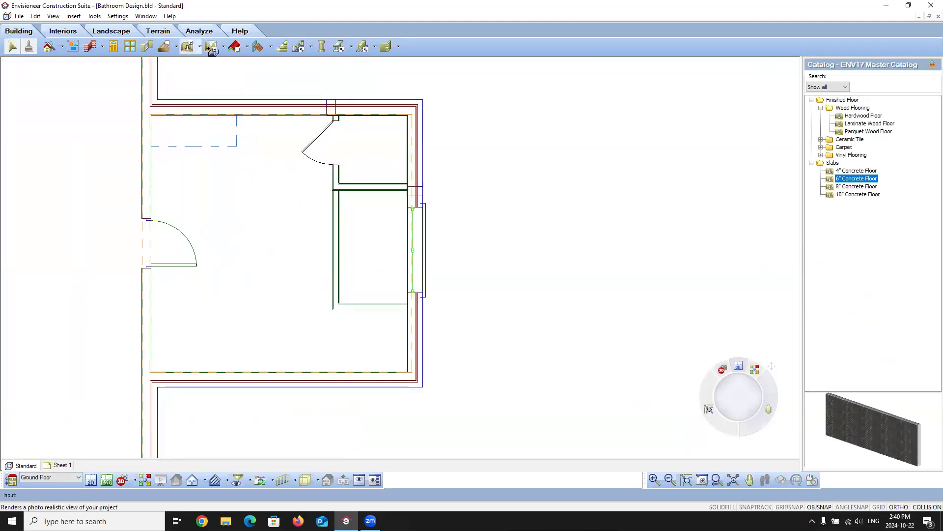
pyautogui.click(821, 139)
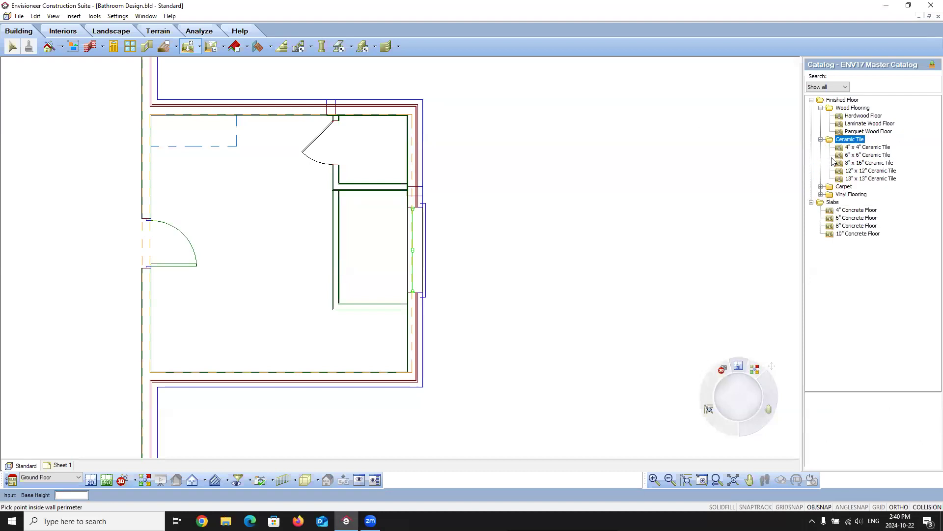
pyautogui.click(869, 163)
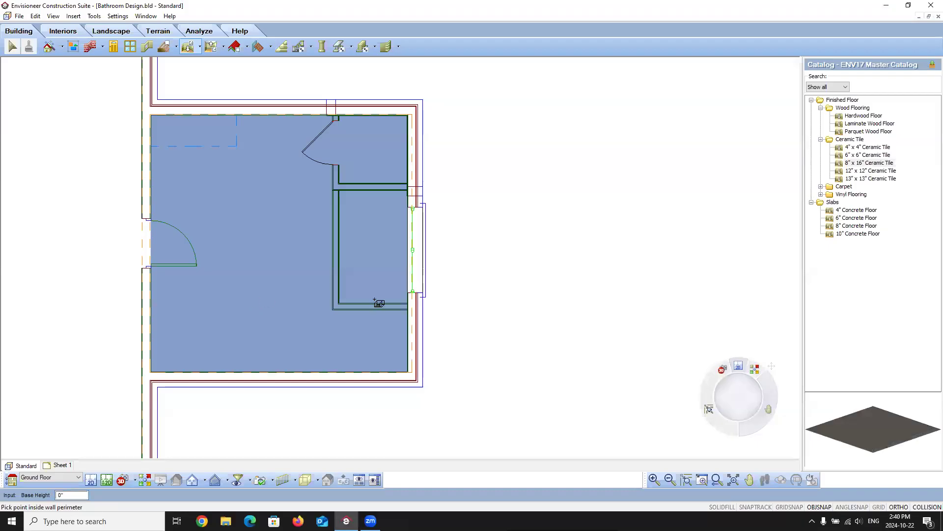
pyautogui.rightClick(560, 258)
pyautogui.click(570, 261)
# - View the floor in the Bathroom camera and cycle the selection through the overlapping floors to the ceramic tile one
pyautogui.click(135, 480)
pyautogui.click(137, 467)
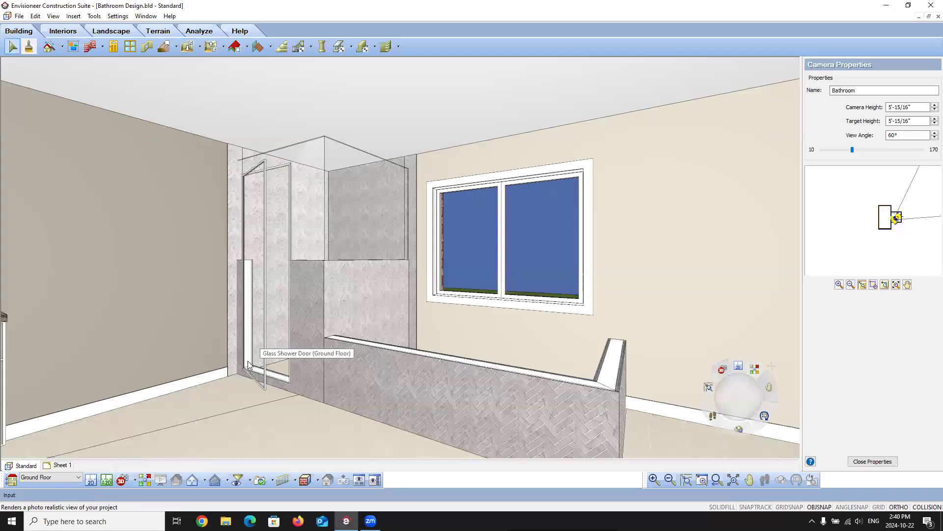
pyautogui.click(282, 368)
pyautogui.click(282, 368)
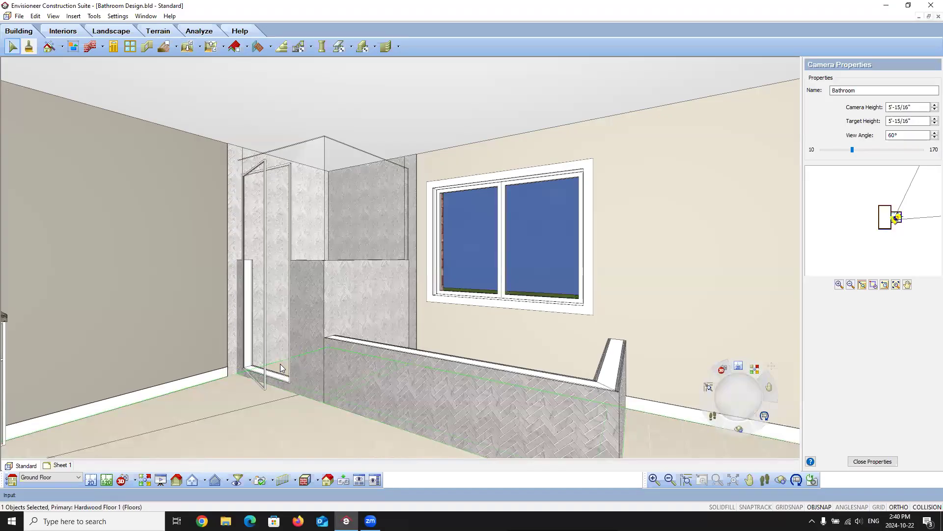
pyautogui.press('Tab')
pyautogui.press('Tab')
pyautogui.click(300, 419)
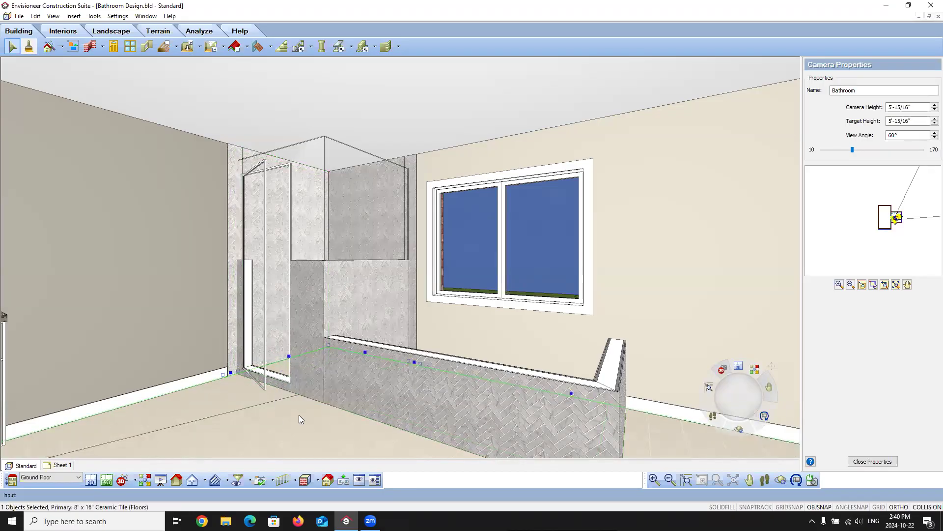
# - Add a new general surface element to the catalog, based on Marble Countertop, and name it Tub Surround
pyautogui.click(91, 480)
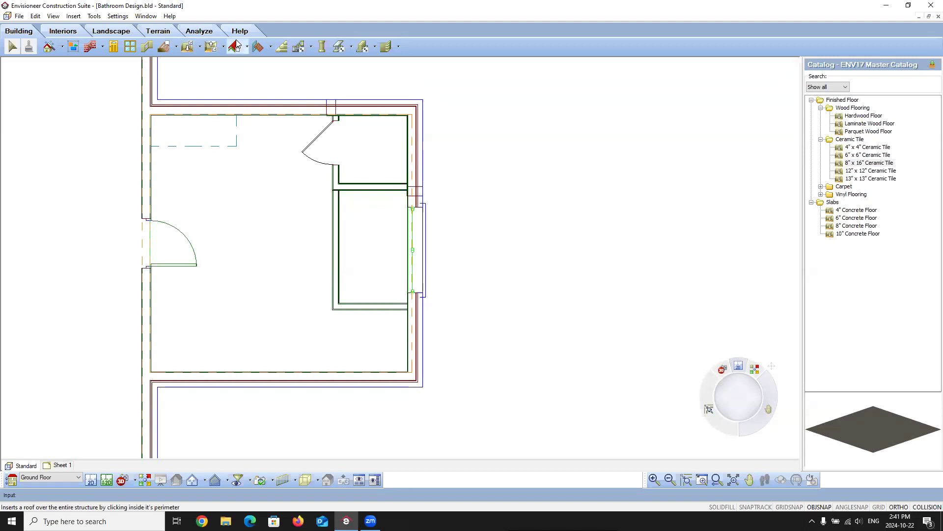
pyautogui.click(259, 47)
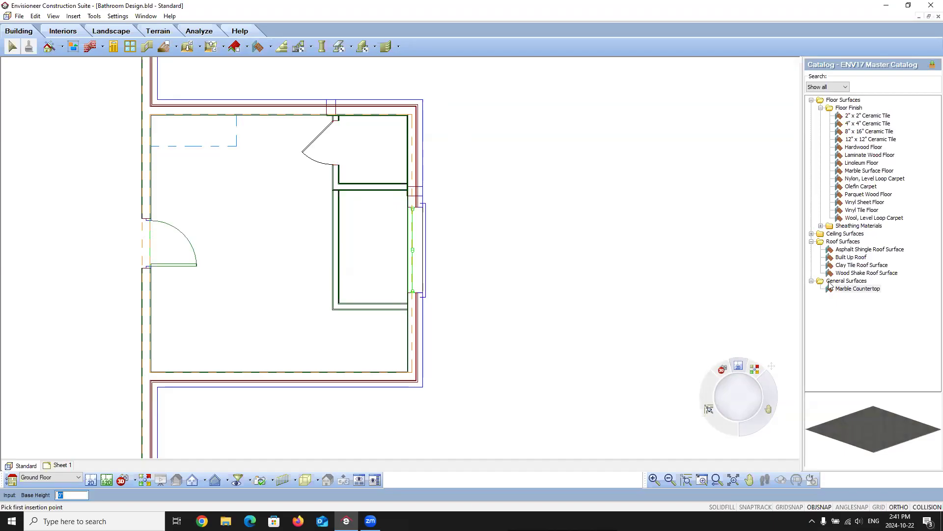
pyautogui.rightClick(855, 290)
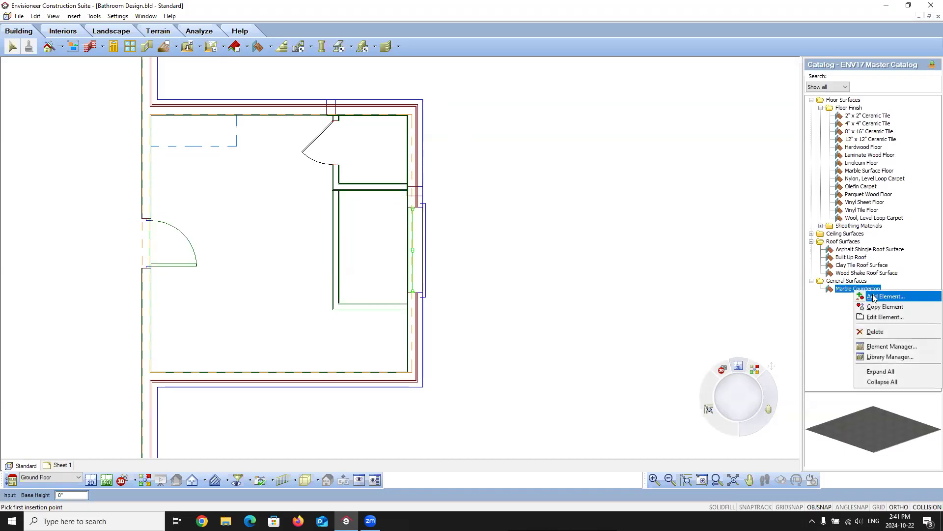
pyautogui.click(874, 297)
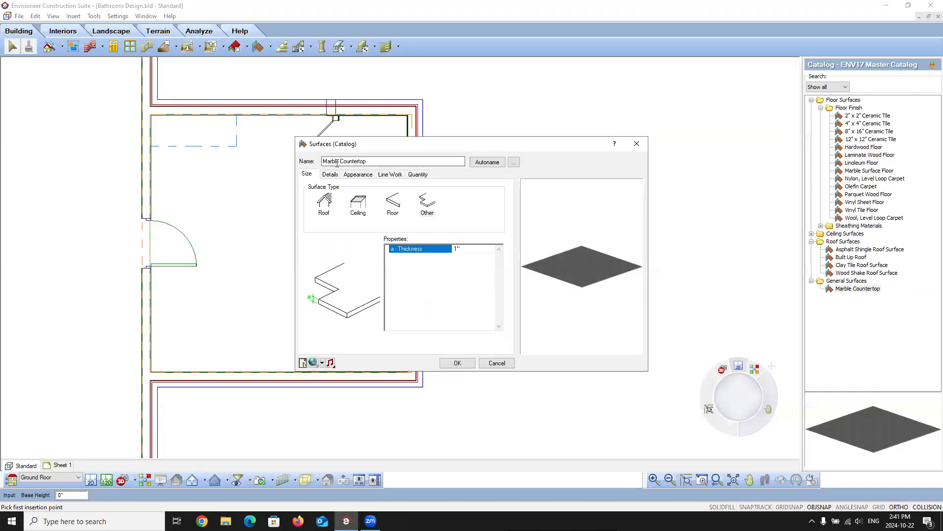
pyautogui.moveTo(339, 161); pyautogui.dragTo(315, 168)
pyautogui.write('Tub Surround')
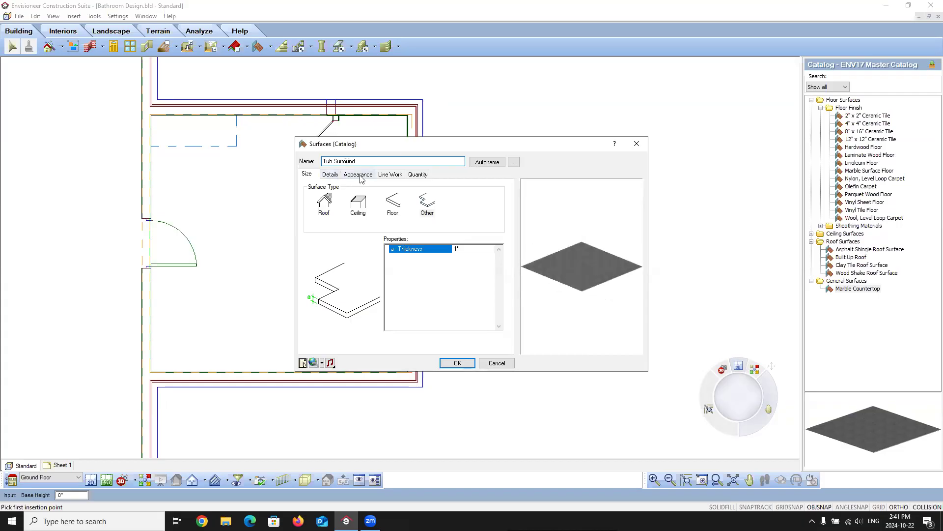
# - Assign the Carrara Marble Herringbone wall tile material to the Tub Surround's surface, reverse side, edge/fascia, opening and soffit
pyautogui.click(359, 175)
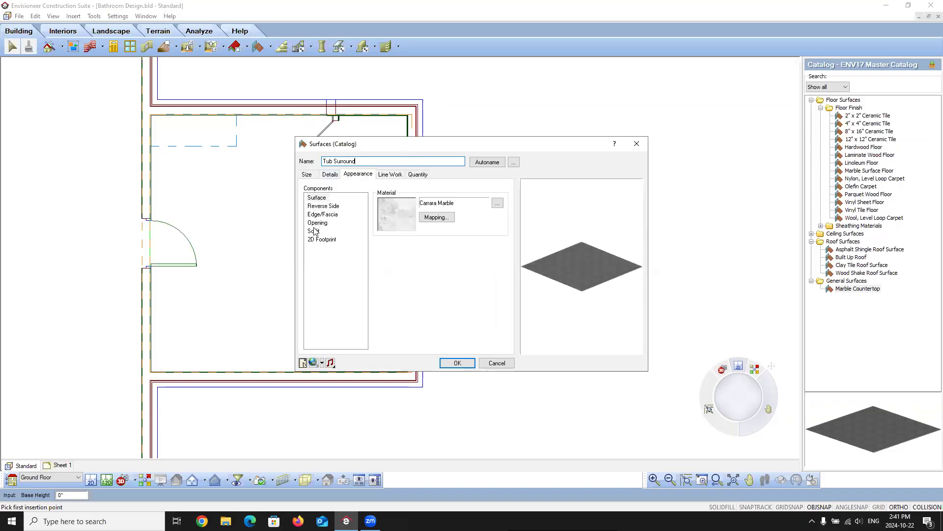
pyautogui.moveTo(312, 199); pyautogui.dragTo(315, 231)
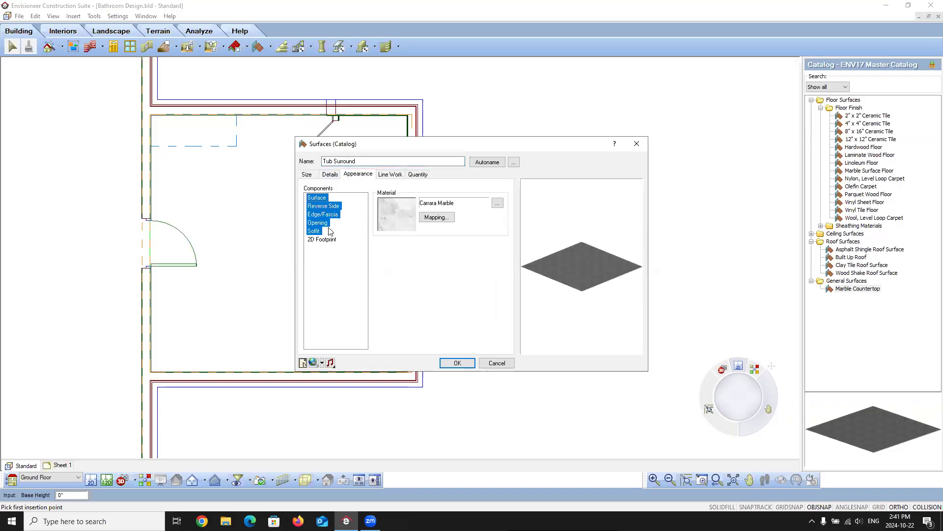
pyautogui.click(399, 211)
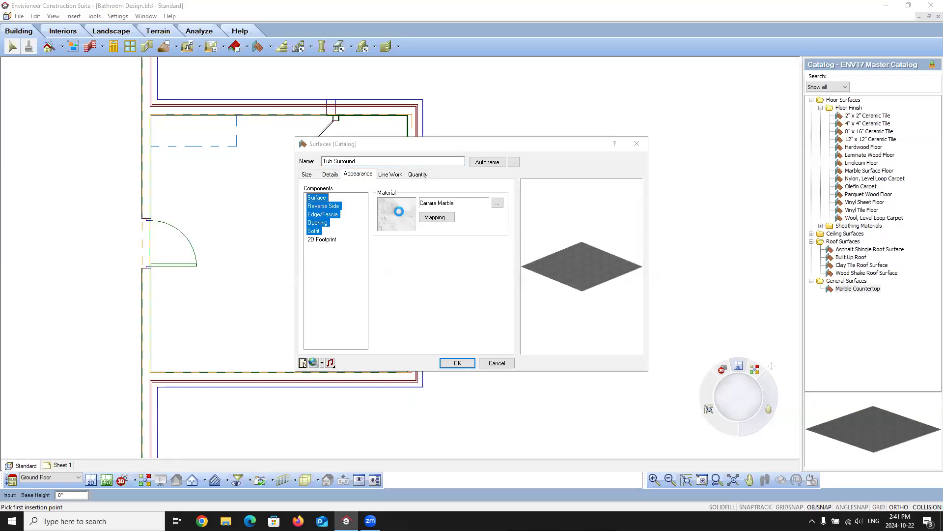
pyautogui.scroll(-8, 450, 199)
pyautogui.scroll(-3, 450, 199)
pyautogui.click(459, 181)
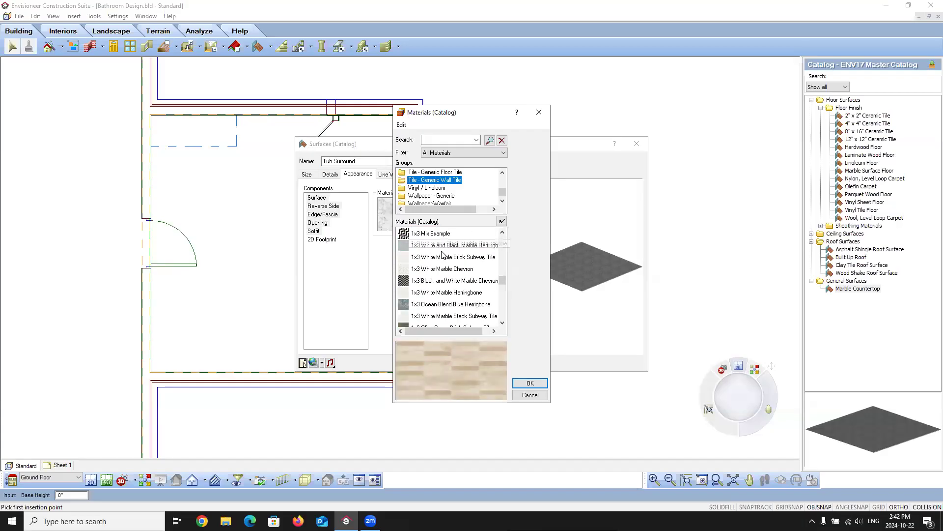
pyautogui.click(430, 247)
pyautogui.scroll(2, 439, 259)
pyautogui.scroll(2, 437, 264)
pyautogui.click(432, 281)
pyautogui.click(530, 383)
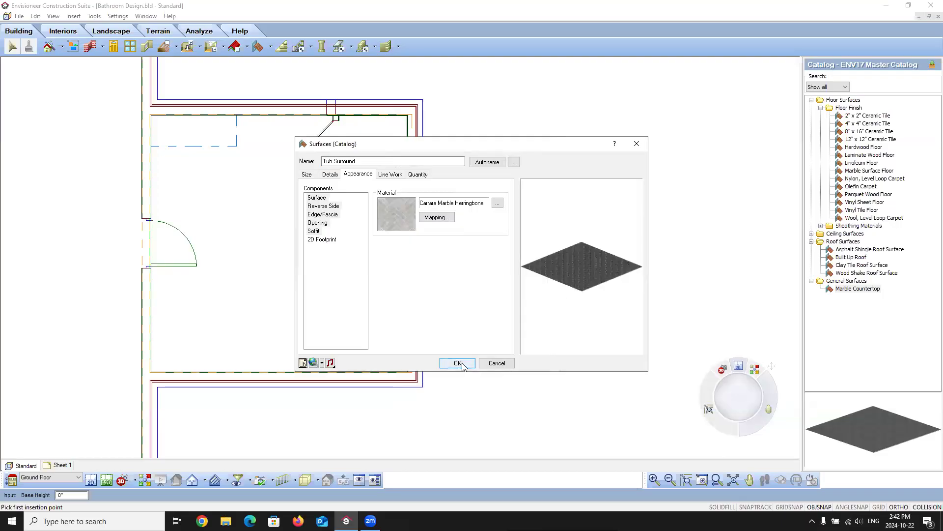
# - Review the herringbone material's texture mapping without overriding the tile size, and save the Tub Surround element
pyautogui.click(437, 217)
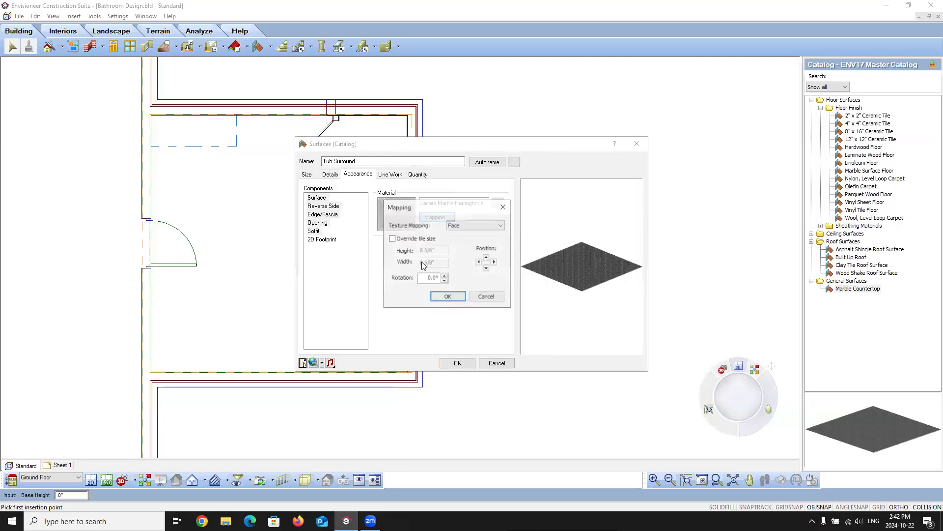
pyautogui.click(391, 239)
pyautogui.click(391, 239)
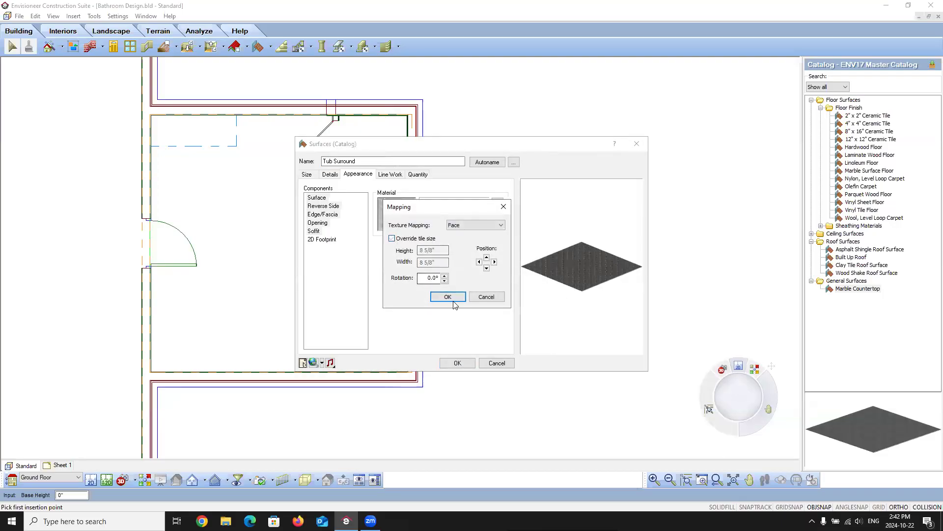
pyautogui.click(447, 296)
pyautogui.click(457, 363)
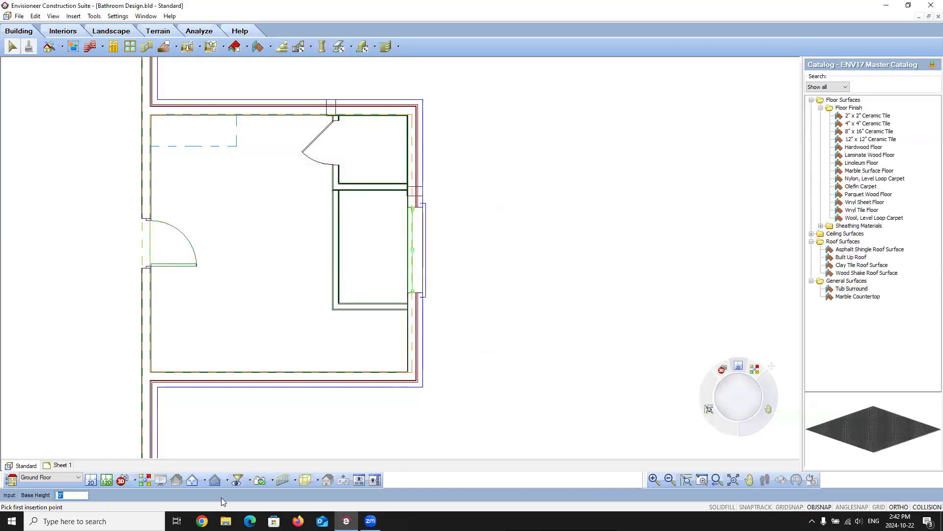
# - Draw a Tub Surround surface over the tub enclosure, tracing its outline through the shower wall, exterior wall and outer corners
pyautogui.click(846, 290)
pyautogui.scroll(6, 430, 192)
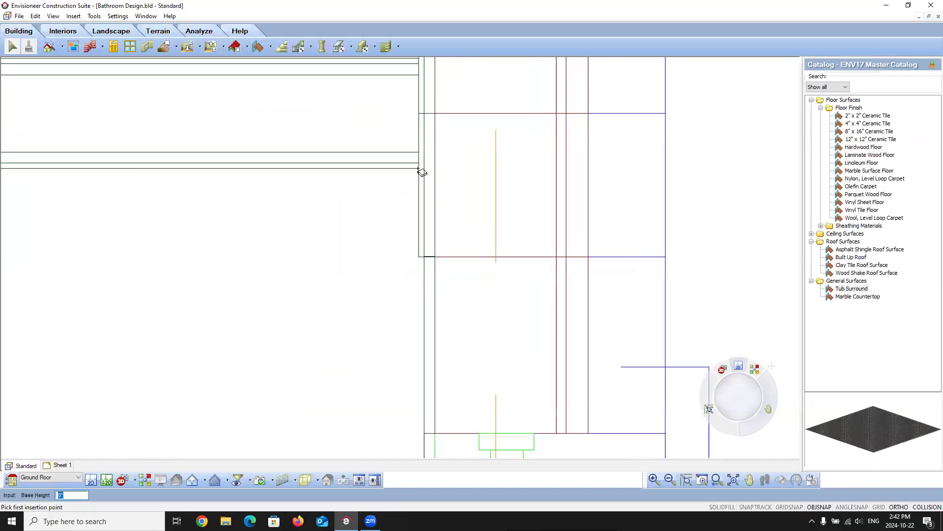
pyautogui.click(417, 154)
pyautogui.scroll(-2, 451, 161)
pyautogui.scroll(-2, 449, 164)
pyautogui.scroll(4, 445, 255)
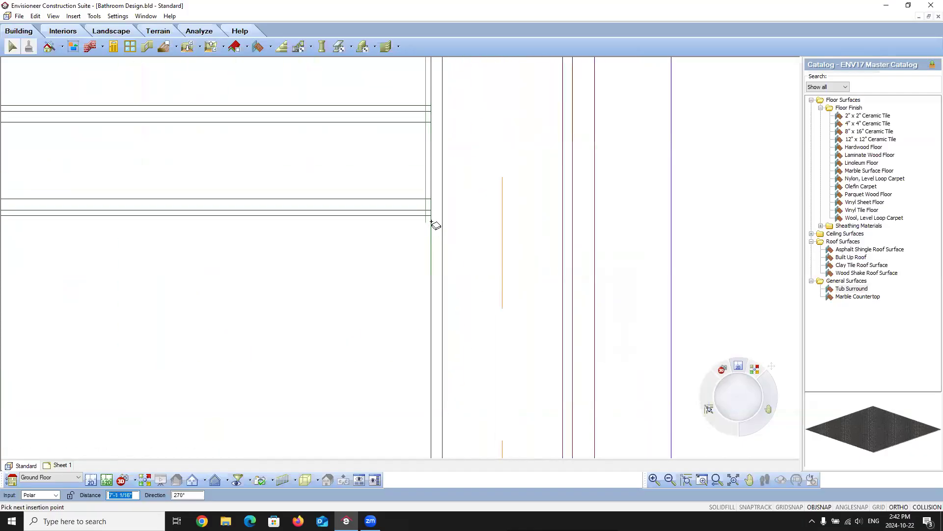
pyautogui.scroll(-3, 579, 257)
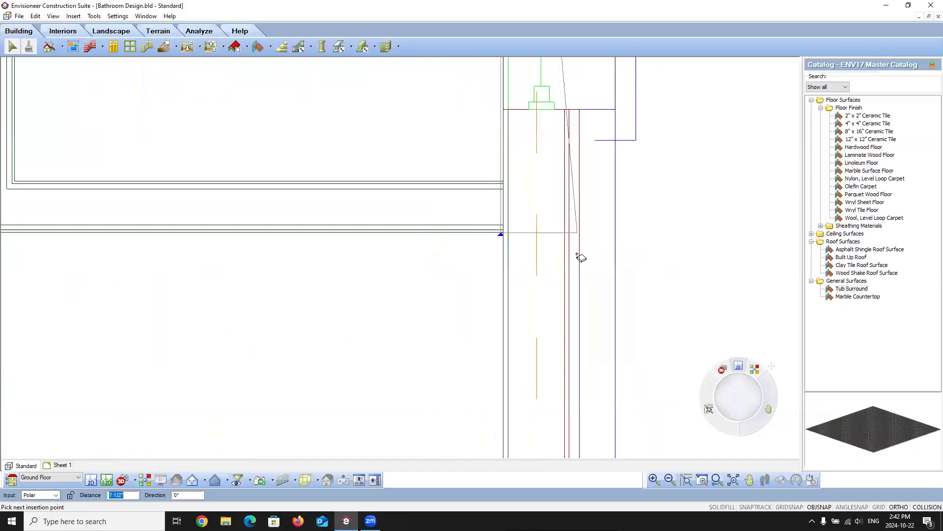
pyautogui.scroll(2, 192, 251)
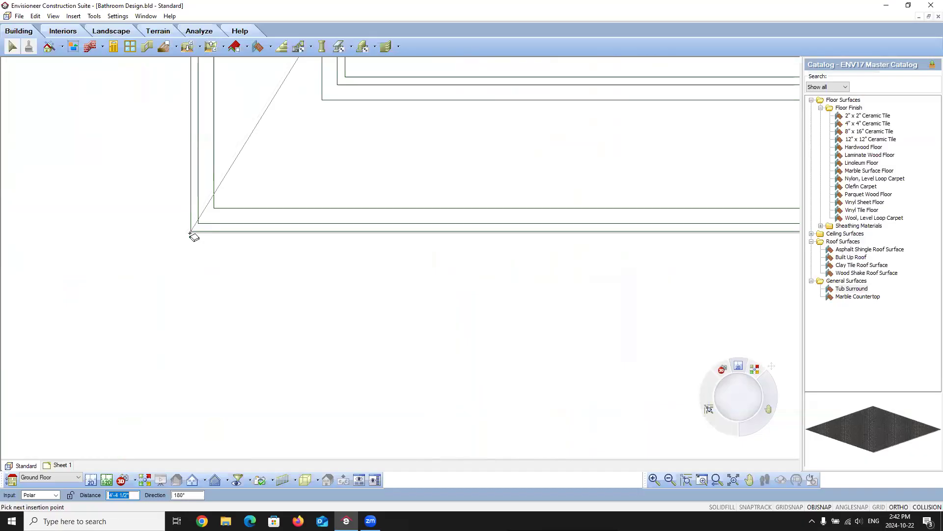
pyautogui.click(190, 235)
pyautogui.scroll(-3, 248, 368)
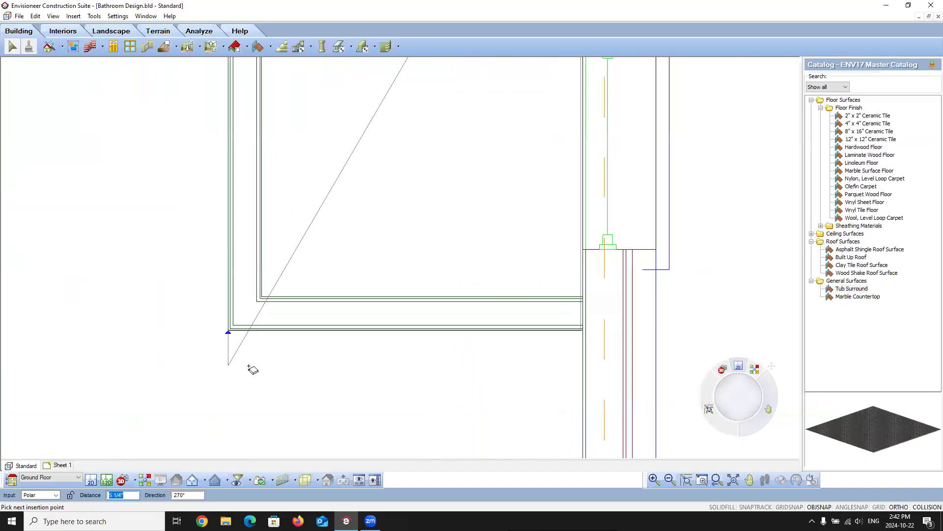
pyautogui.scroll(3, 244, 385)
pyautogui.scroll(3, 229, 240)
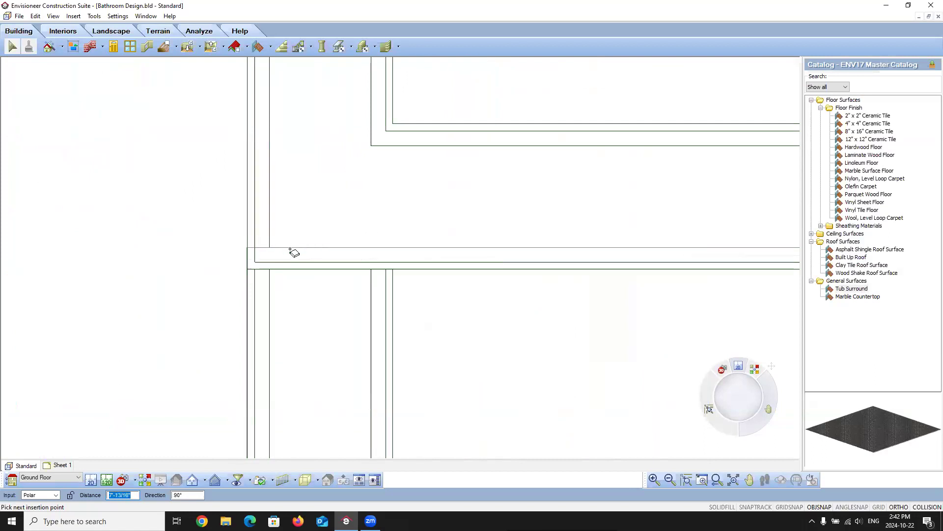
pyautogui.rightClick(248, 248)
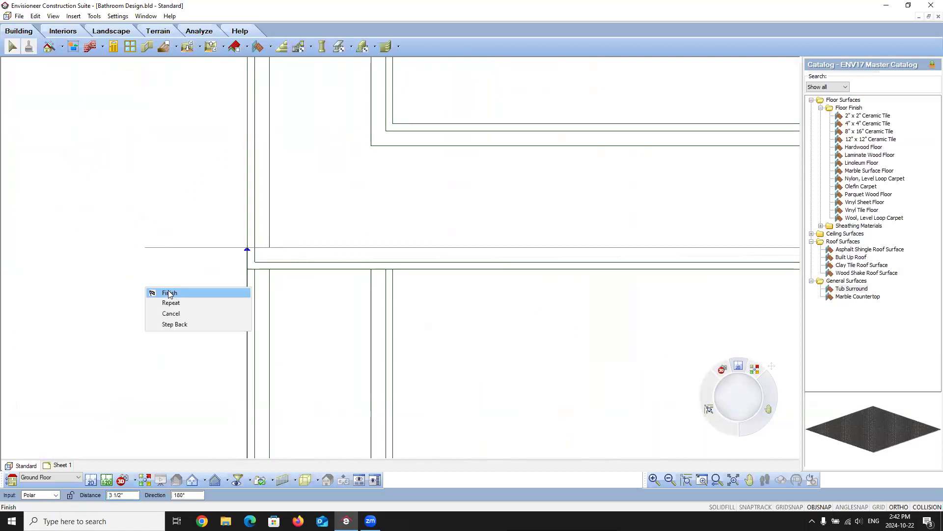
pyautogui.click(172, 291)
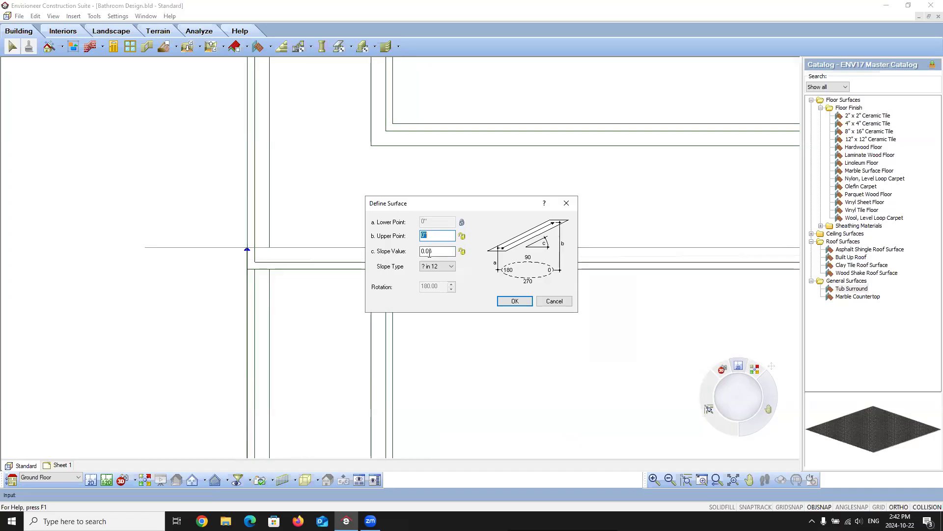
# - Define the Tub Surround surface as flat by fixing the slope at 0.00 and setting its height to 2'-11"
pyautogui.click(462, 251)
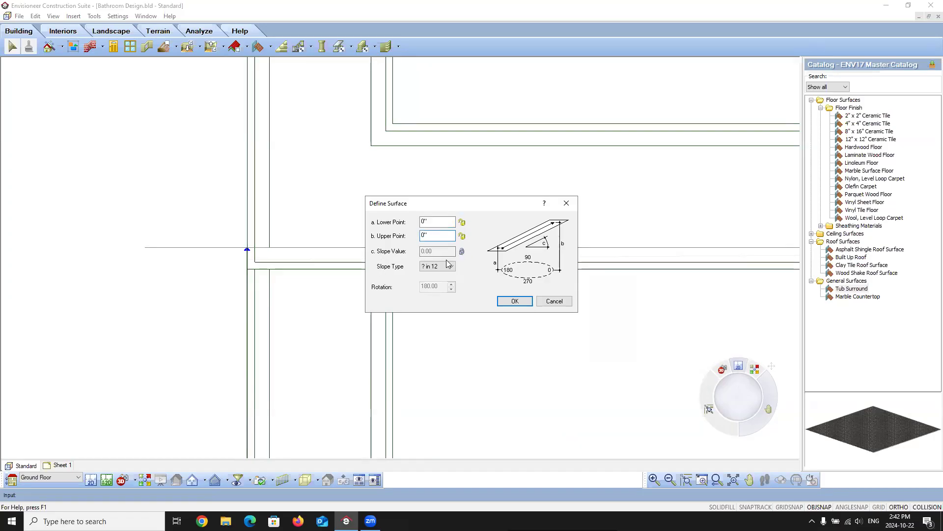
pyautogui.doubleClick(442, 223)
pyautogui.write("1'-11")
pyautogui.click(514, 301)
# - Select the Tub Surround in the Bathroom camera and align its shower-side edge with the tiled wall face in plan
pyautogui.click(145, 479)
pyautogui.click(138, 466)
pyautogui.click(428, 334)
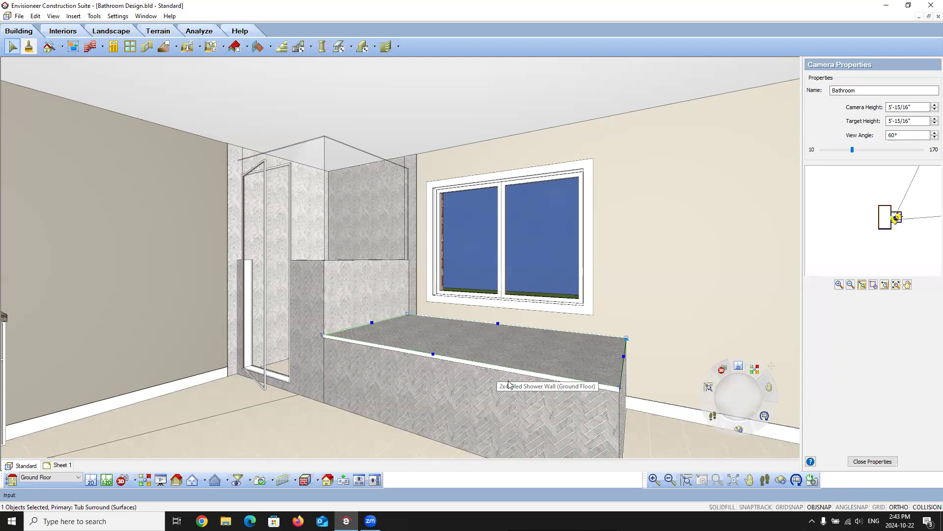
pyautogui.click(90, 480)
pyautogui.scroll(-3, 235, 274)
pyautogui.click(248, 232)
pyautogui.scroll(-3, 216, 158)
pyautogui.scroll(-5, 208, 145)
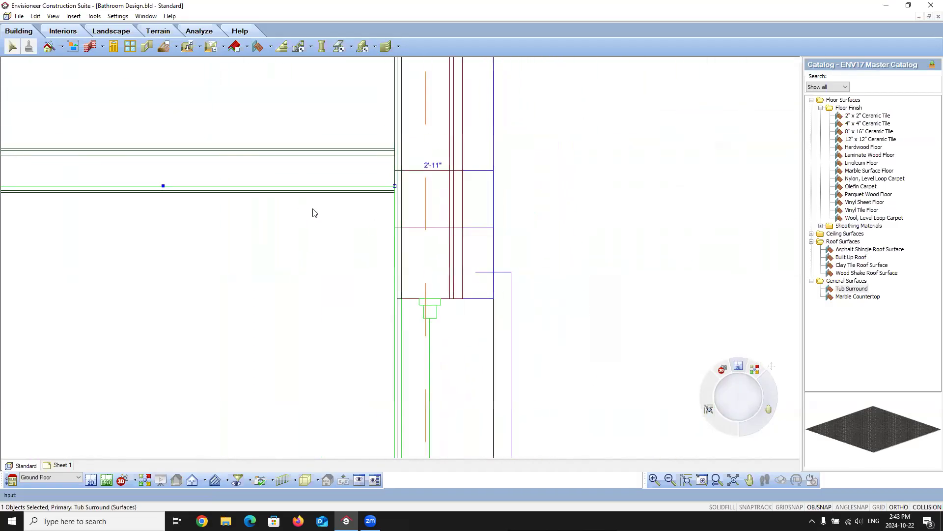
pyautogui.moveTo(163, 185); pyautogui.dragTo(421, 178)
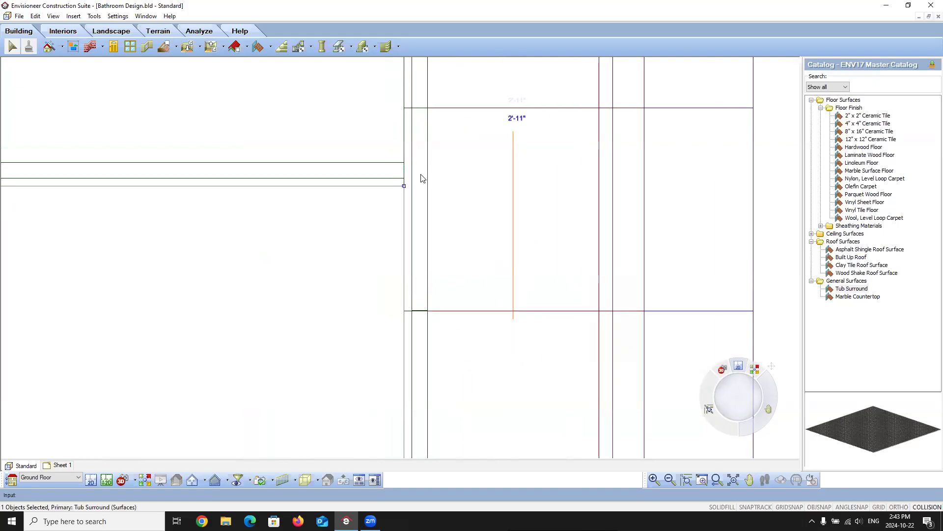
pyautogui.scroll(-4, 421, 178)
pyautogui.scroll(3, 459, 236)
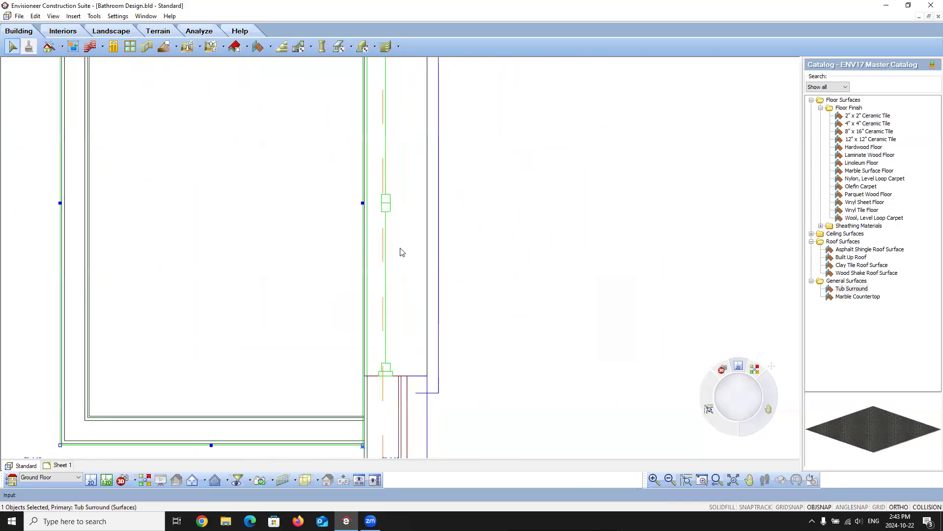
# - Adjust the Tub Surround's window-side edge to meet the finished face of the exterior wall
pyautogui.moveTo(363, 201); pyautogui.dragTo(360, 256)
pyautogui.scroll(2, 162, 285)
pyautogui.moveTo(54, 209); pyautogui.dragTo(482, 217)
pyautogui.scroll(-2, 482, 217)
pyautogui.scroll(-3, 398, 320)
# - Fit the Tub Surround's free corner to the outermost corner of the low tiled enclosure walls
pyautogui.moveTo(231, 334); pyautogui.dragTo(232, 334)
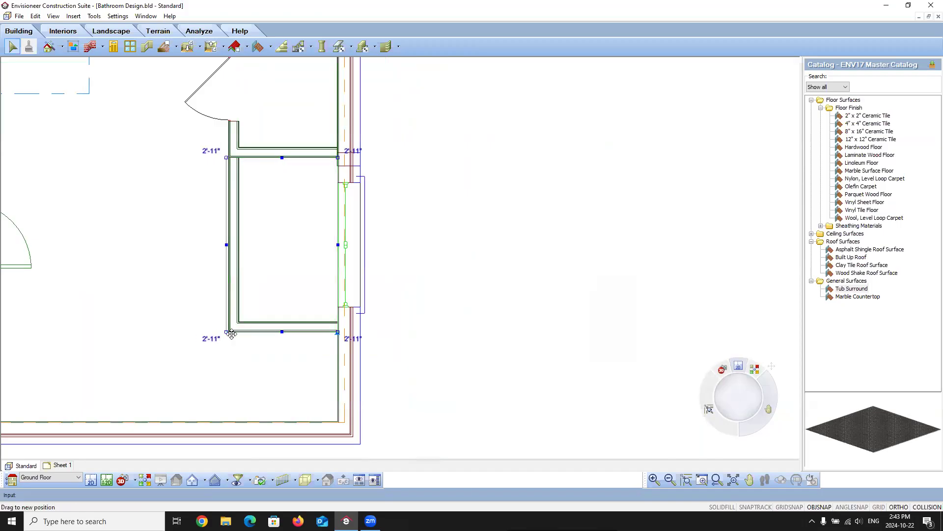
pyautogui.scroll(5, 223, 358)
pyautogui.scroll(2, 248, 271)
pyautogui.moveTo(277, 251); pyautogui.dragTo(274, 251)
pyautogui.scroll(-5, 184, 316)
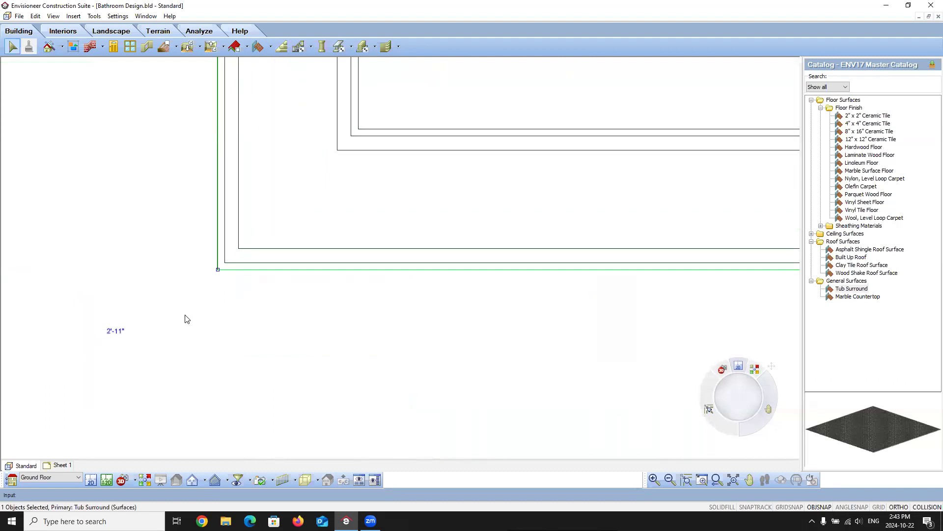
pyautogui.click(145, 273)
# - Check the adjusted Tub Surround in the Bathroom camera and return to the 2D plan
pyautogui.click(118, 487)
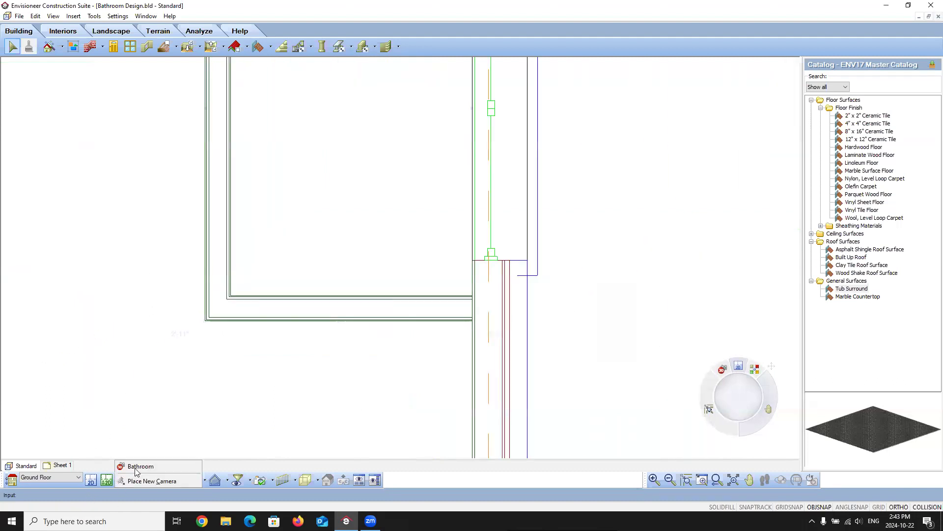
pyautogui.click(141, 467)
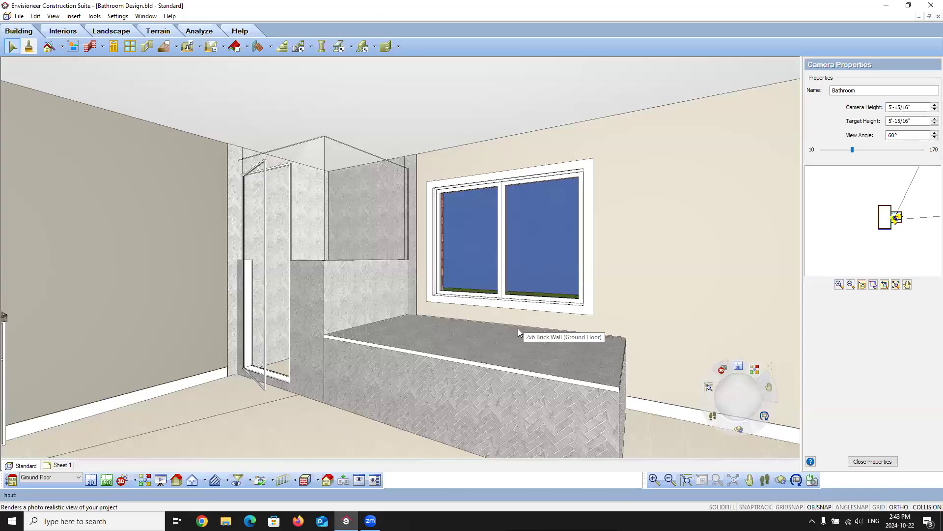
pyautogui.click(476, 340)
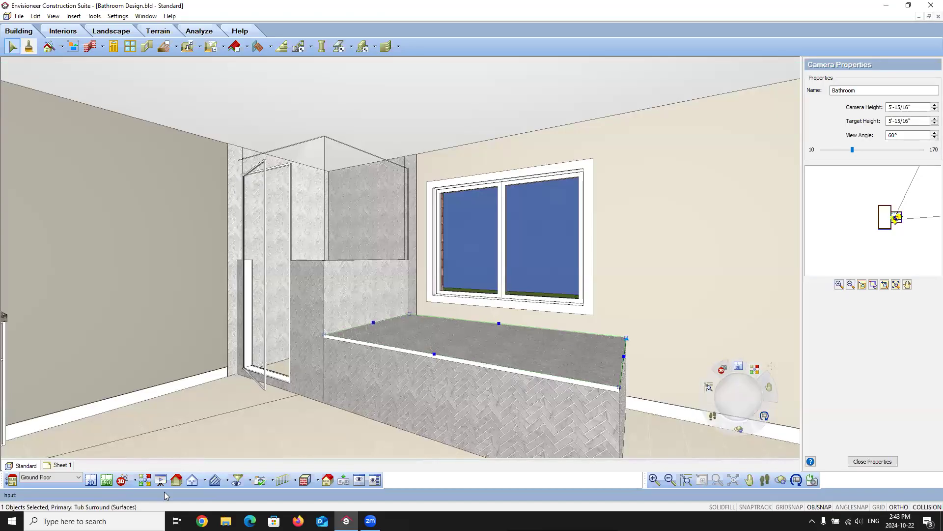
pyautogui.click(98, 480)
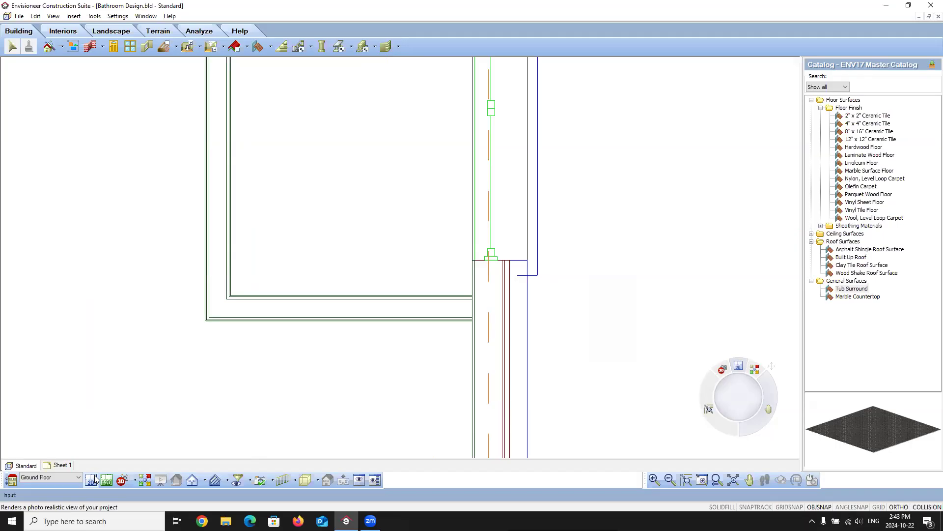
pyautogui.click(95, 480)
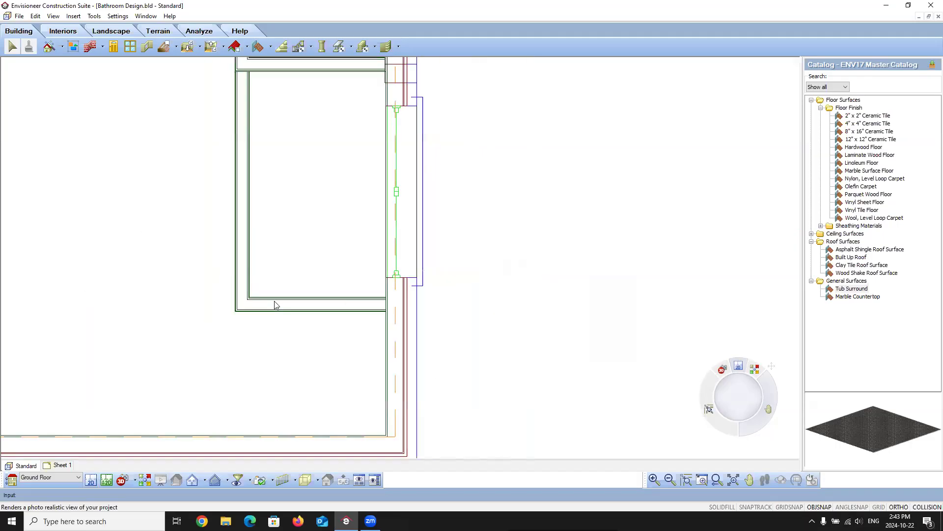
# - Browse the bath tubs among the plumbing fixtures and preview the Drop In Tub model
pyautogui.click(72, 32)
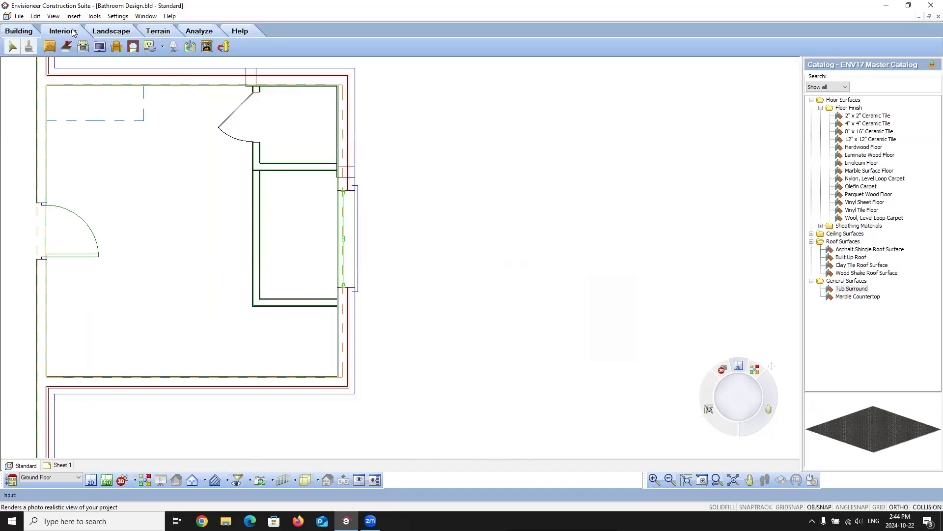
pyautogui.click(192, 47)
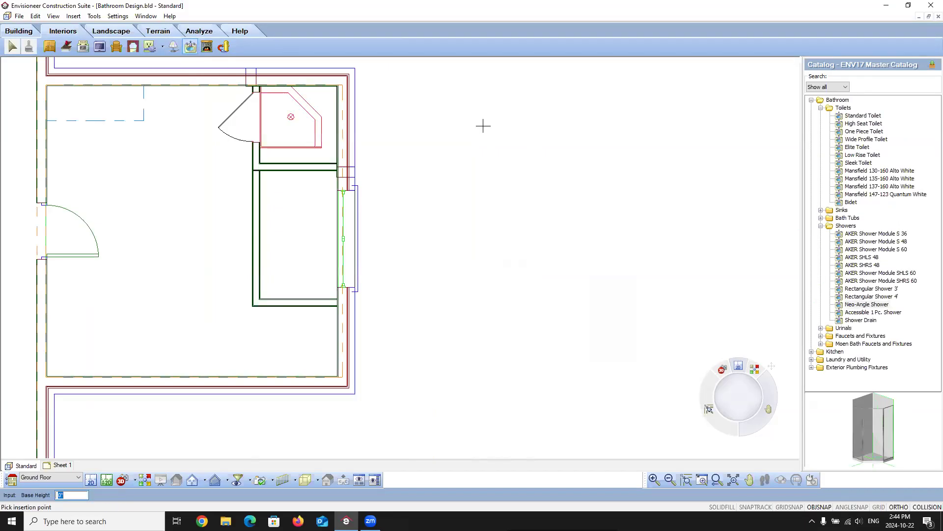
pyautogui.click(820, 219)
pyautogui.click(820, 219)
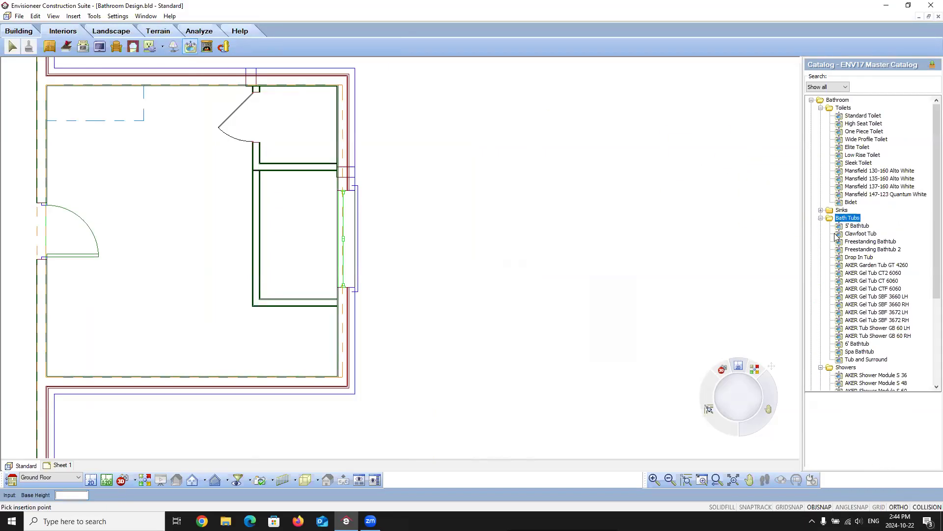
pyautogui.click(860, 257)
pyautogui.moveTo(880, 440); pyautogui.dragTo(897, 434)
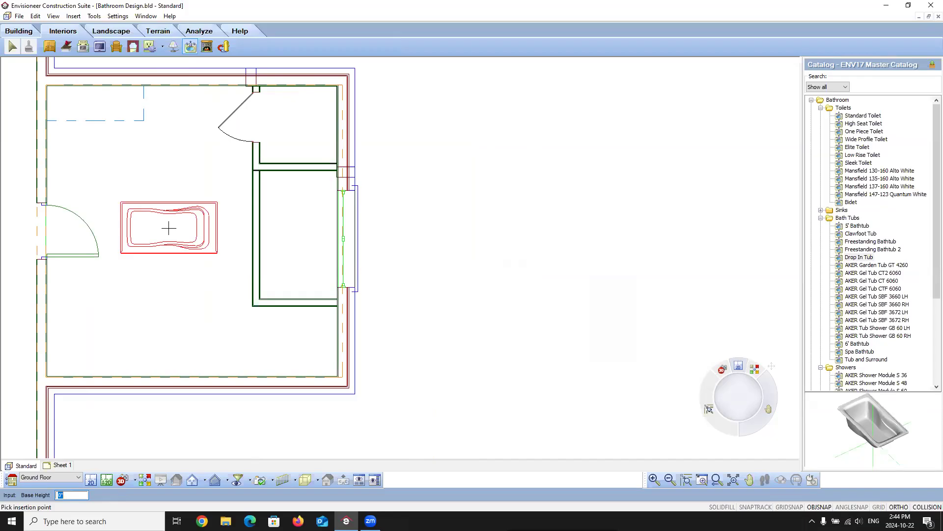
# - Compare the freestanding tub models and place one Freestanding Bathtub 2 in the open floor area at base height 0"
pyautogui.click(860, 250)
pyautogui.click(874, 241)
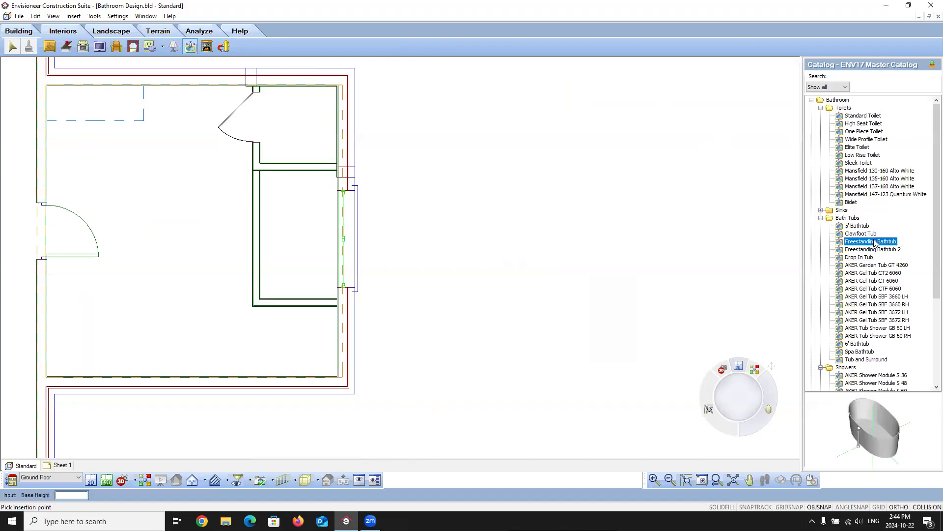
pyautogui.click(866, 250)
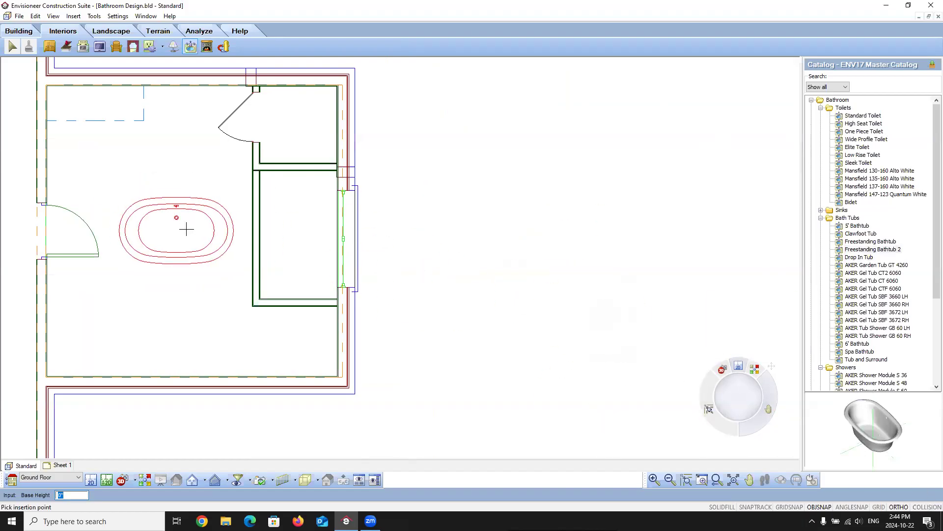
pyautogui.click(174, 230)
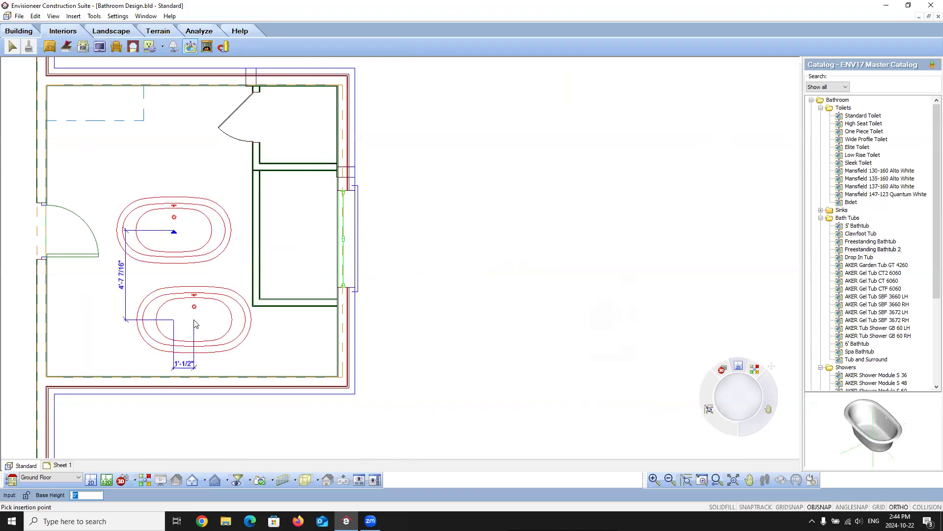
pyautogui.press('Escape')
# - Rotate the bathtub so its faucet faces the window, move it into the tub enclosure, and view it in the Bathroom camera
pyautogui.click(176, 210)
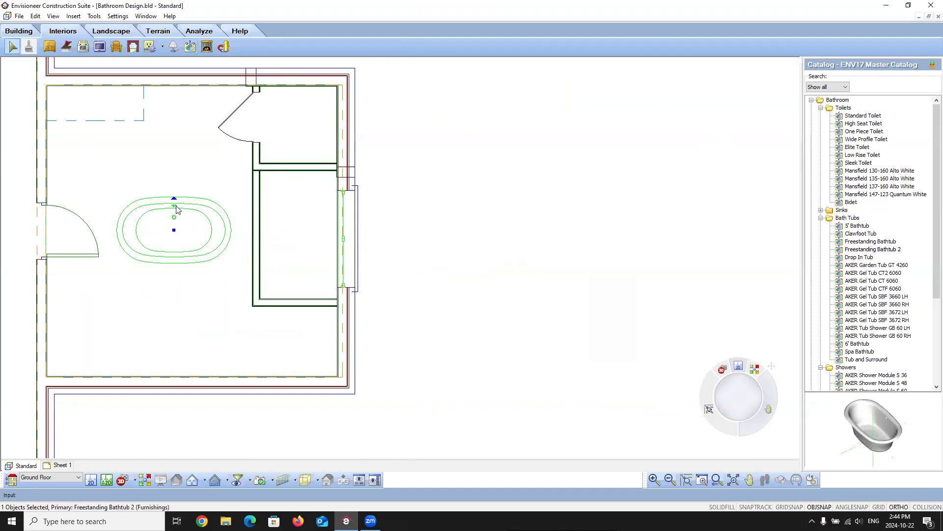
pyautogui.moveTo(174, 198); pyautogui.dragTo(295, 237)
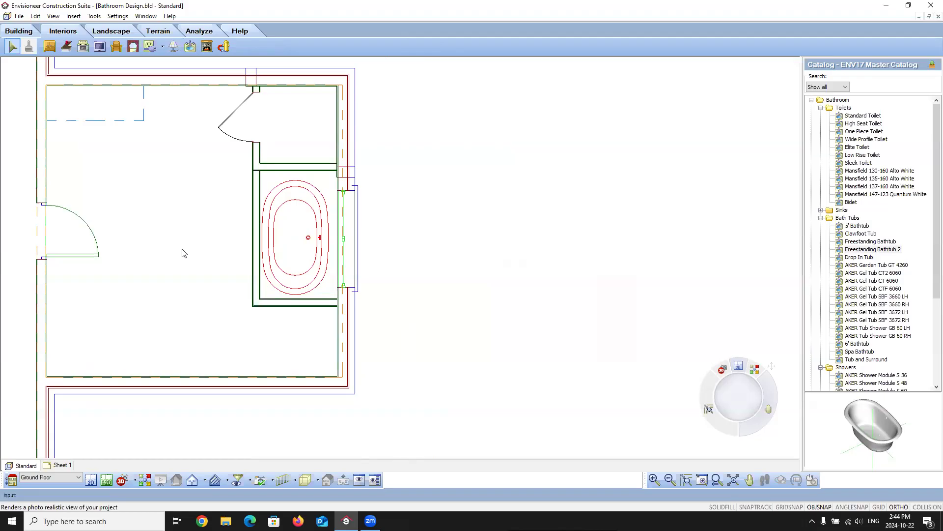
pyautogui.click(135, 480)
pyautogui.click(148, 465)
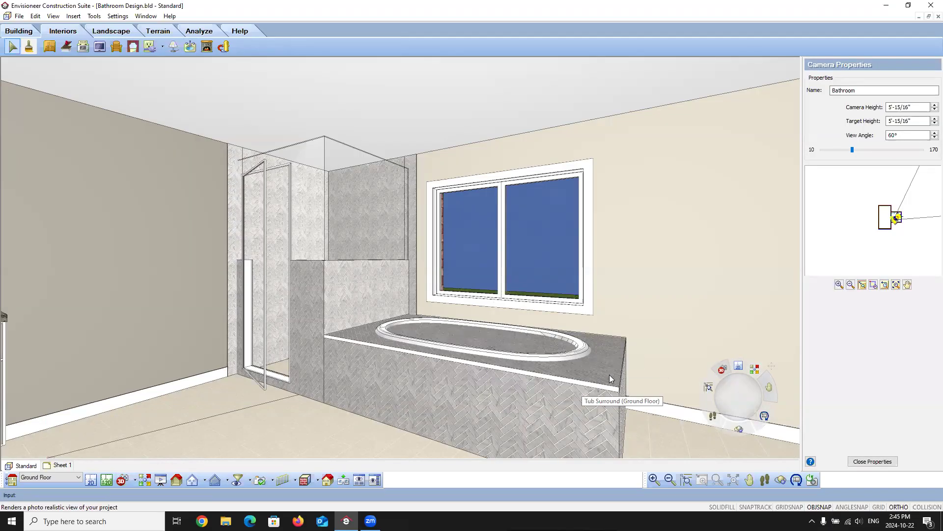
# - Pick the Tub Surround surface in the Bathroom camera and restore that previous selection in the 2D plan
pyautogui.click(91, 480)
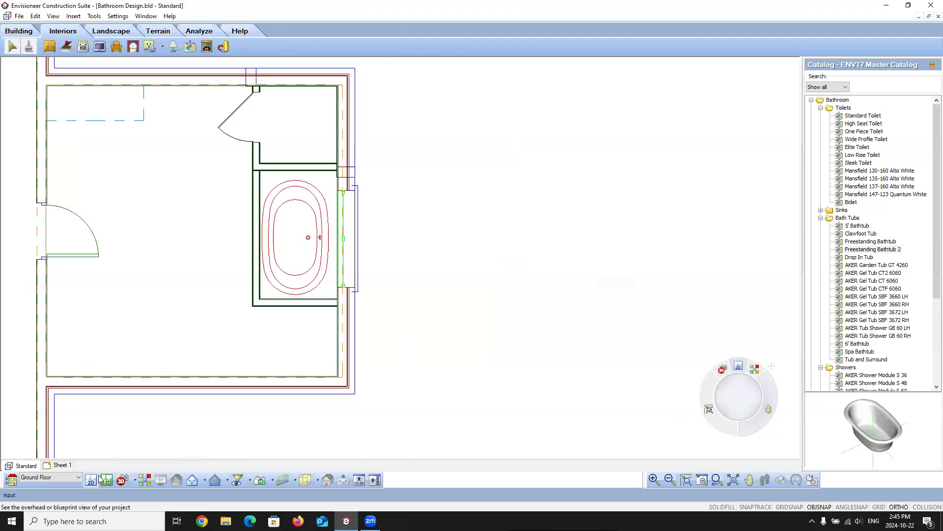
pyautogui.click(122, 482)
pyautogui.click(147, 480)
pyautogui.click(360, 331)
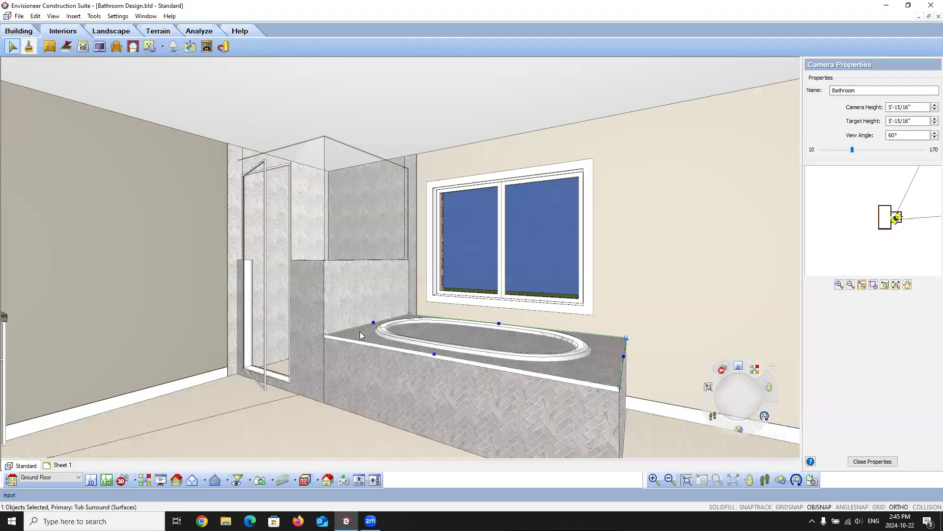
pyautogui.click(91, 480)
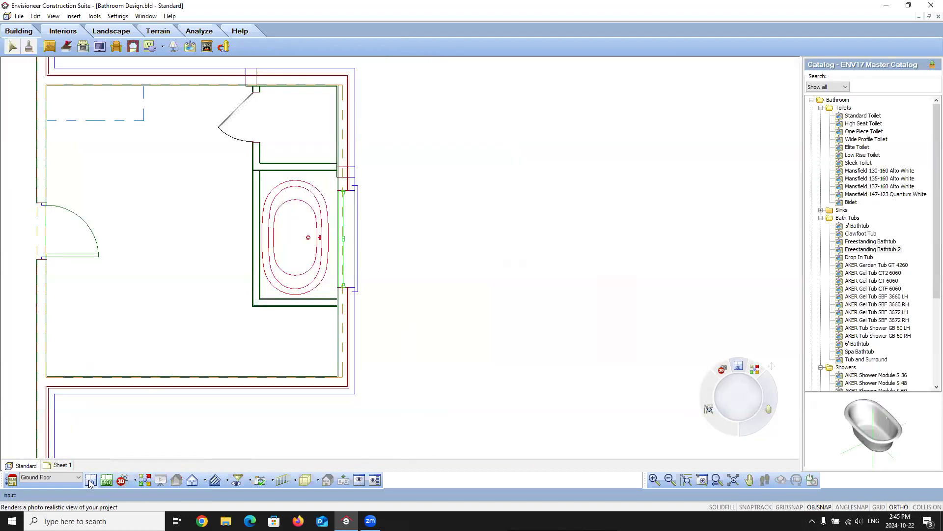
pyautogui.click(35, 17)
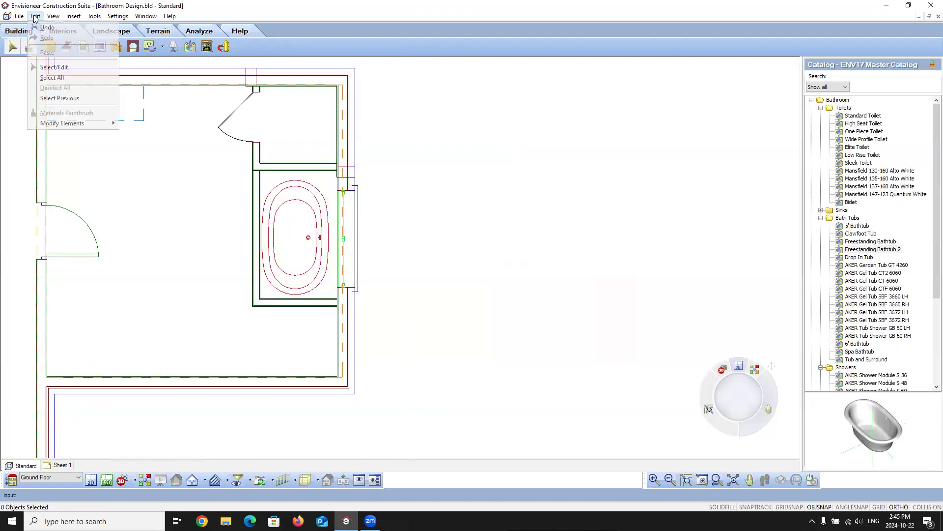
pyautogui.click(84, 100)
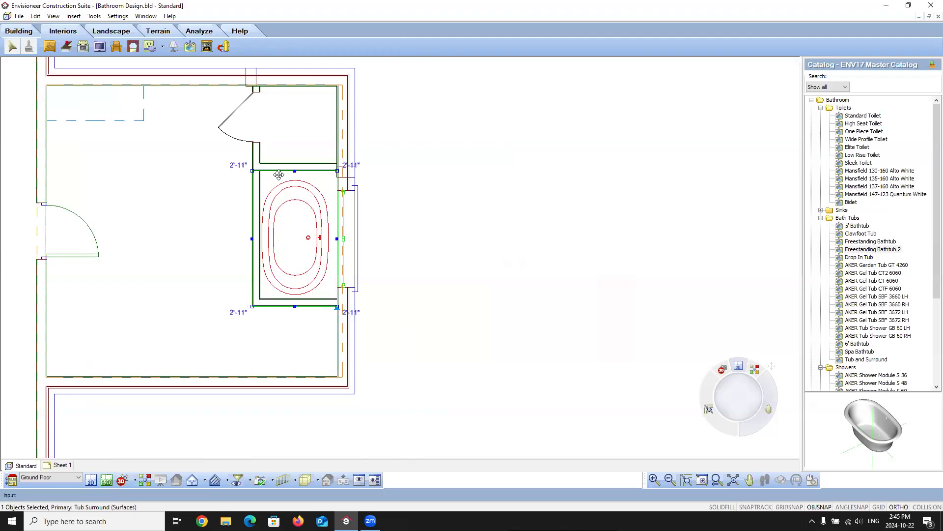
# - Cut a rectangular opening in the Tub Surround surface within the bathtub's outer rim
pyautogui.scroll(5, 308, 215)
pyautogui.rightClick(212, 158)
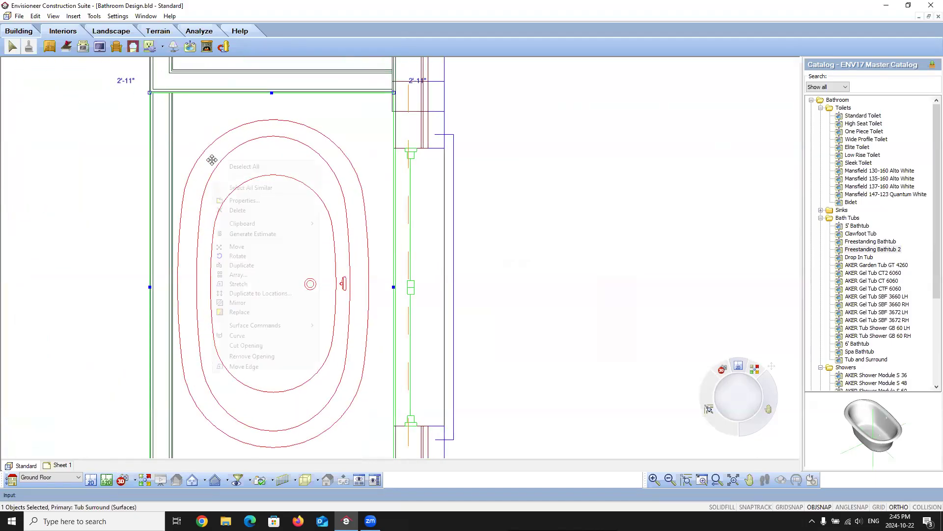
pyautogui.click(250, 345)
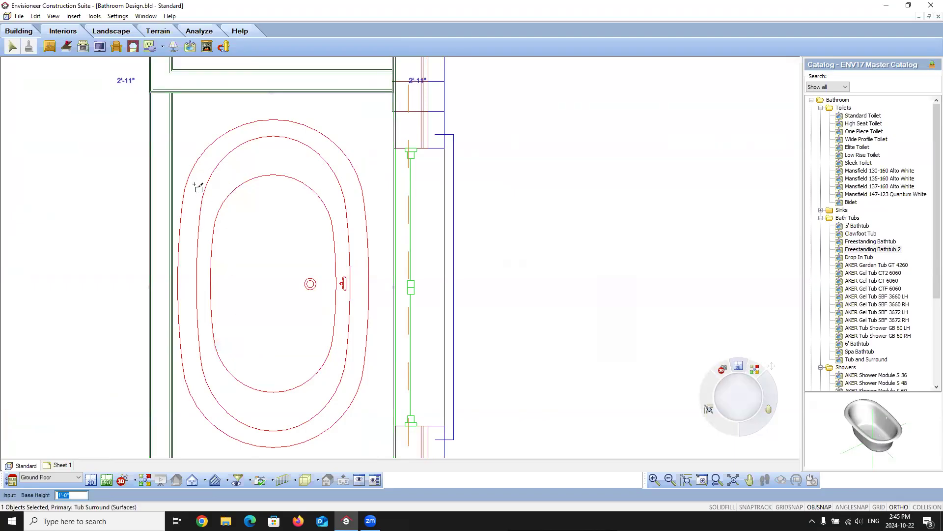
pyautogui.click(194, 189)
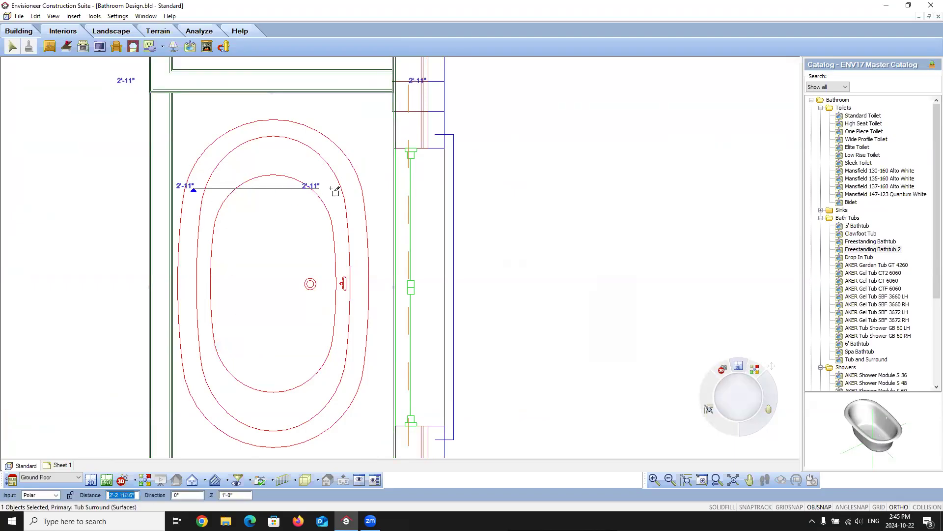
pyautogui.click(352, 189)
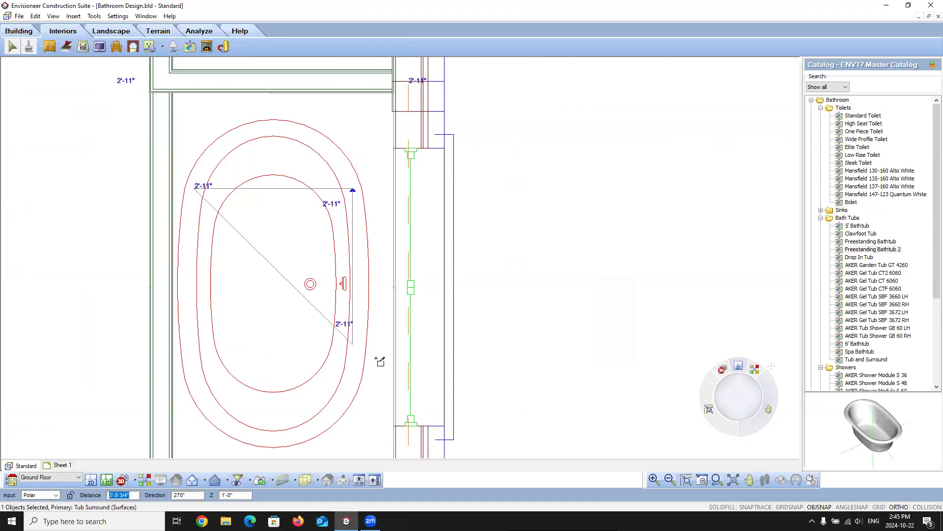
pyautogui.click(354, 378)
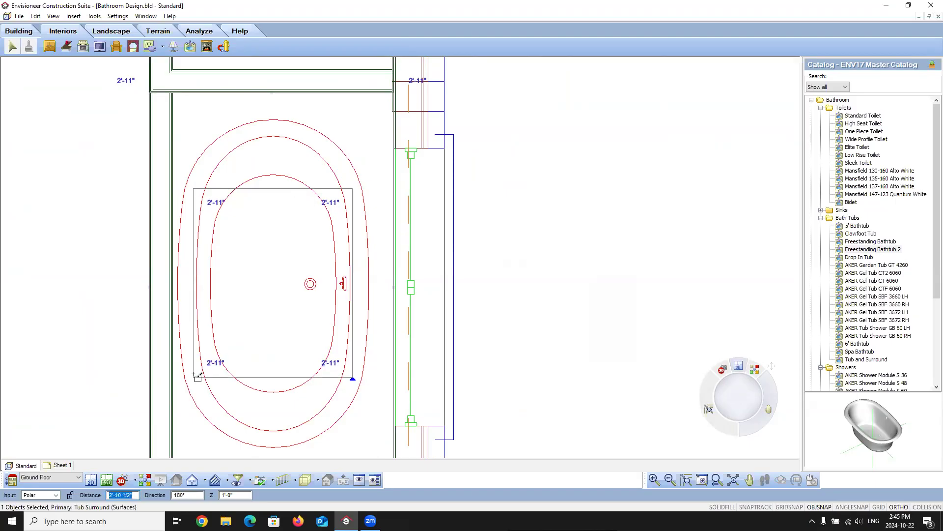
pyautogui.rightClick(252, 351)
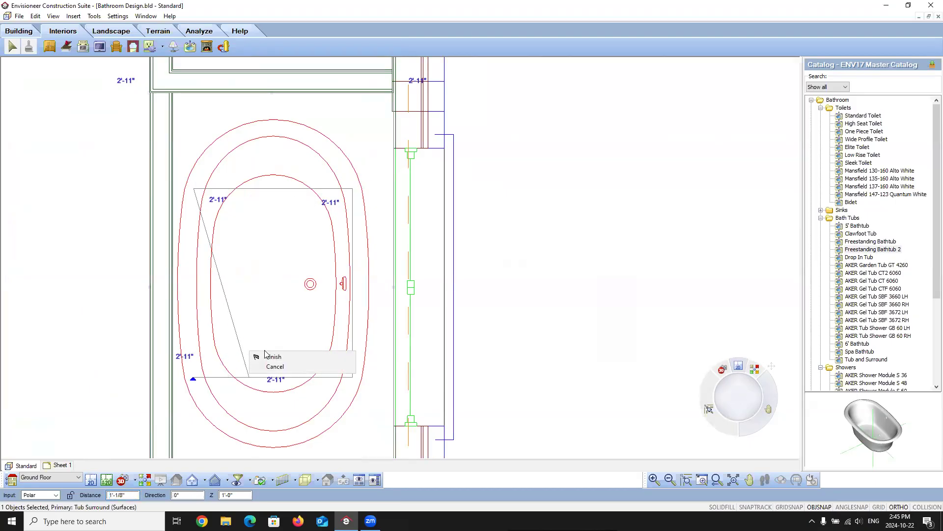
pyautogui.click(265, 358)
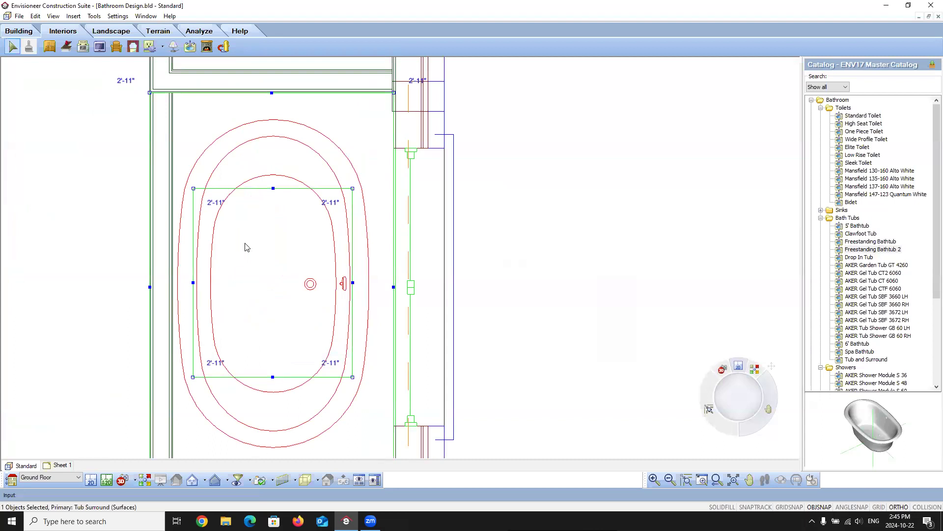
# - Curve both short edges of the tub surround opening outward so they follow the rounded ends of the bathtub rim
pyautogui.rightClick(257, 188)
pyautogui.click(278, 364)
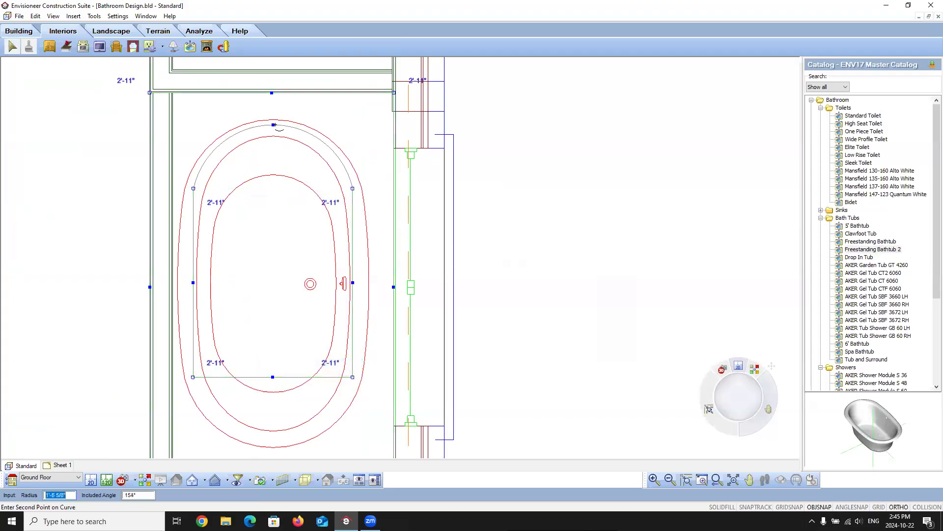
pyautogui.click(275, 130)
pyautogui.rightClick(274, 376)
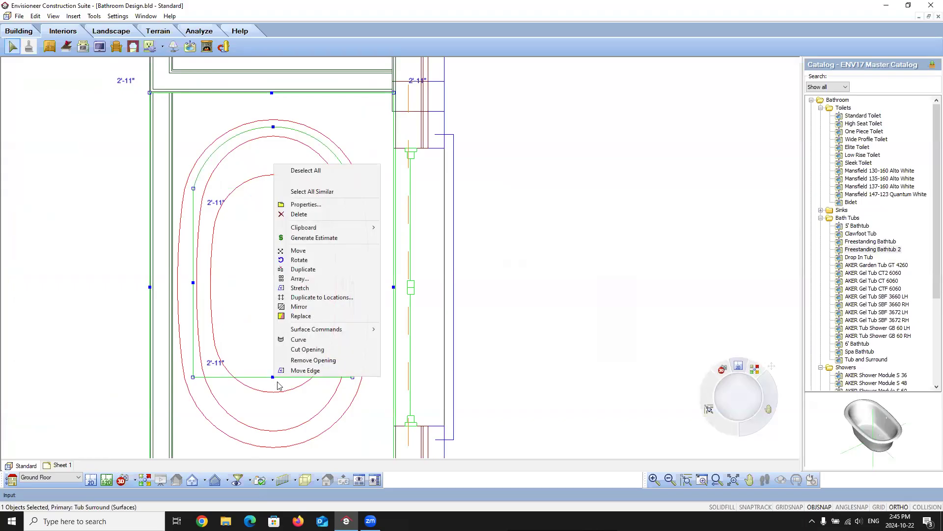
pyautogui.click(299, 339)
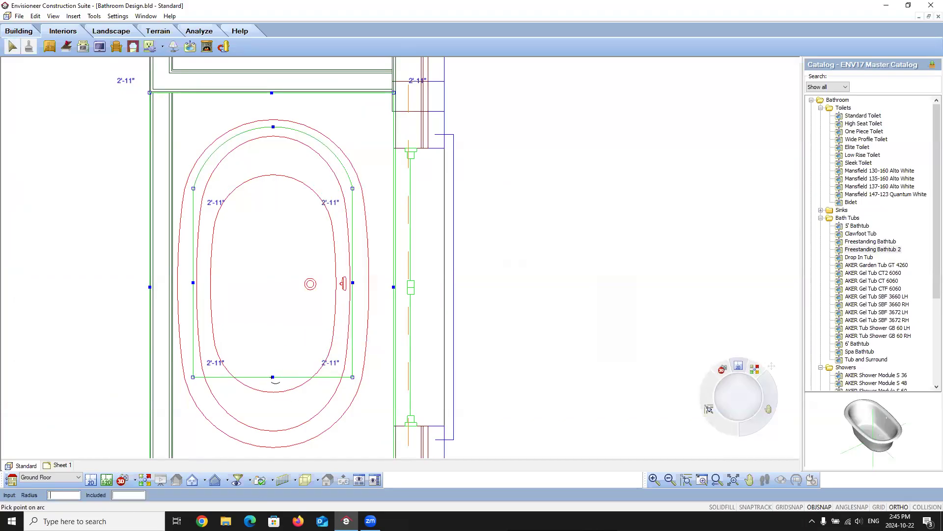
pyautogui.click(274, 438)
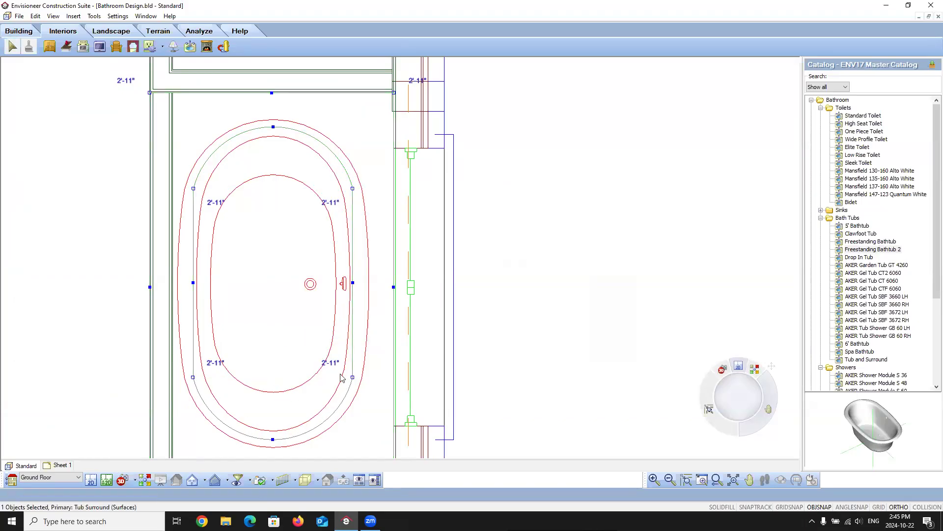
# - Bow both long edges of the tub surround opening slightly outward to match the bathtub's sides, and deselect the surround
pyautogui.rightClick(353, 306)
pyautogui.click(387, 268)
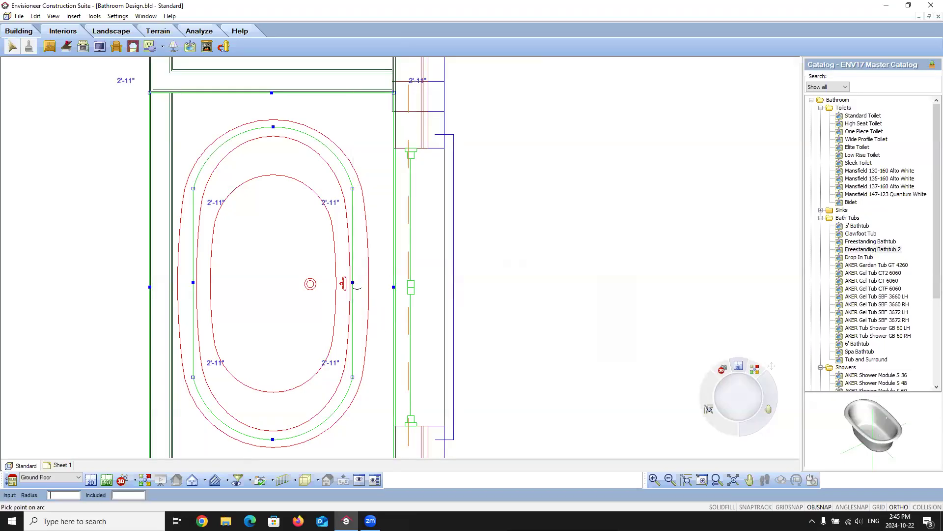
pyautogui.click(359, 283)
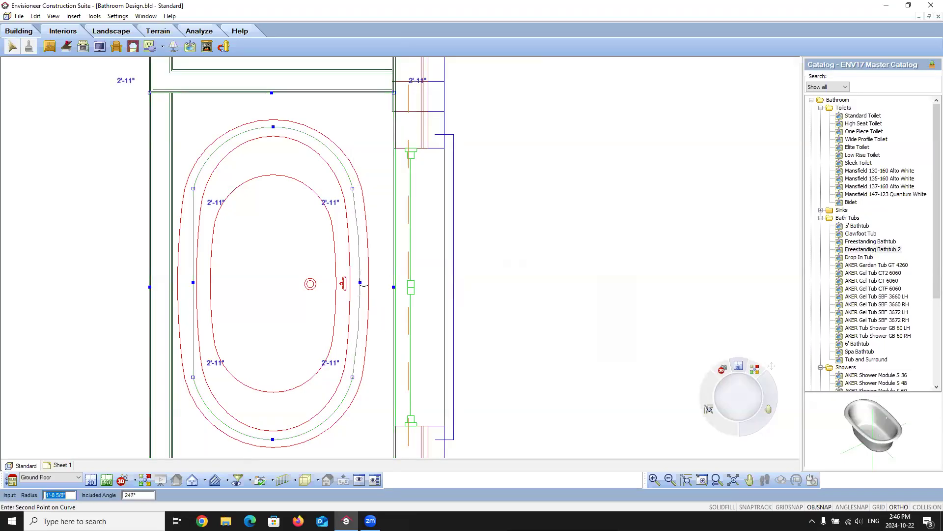
pyautogui.rightClick(193, 283)
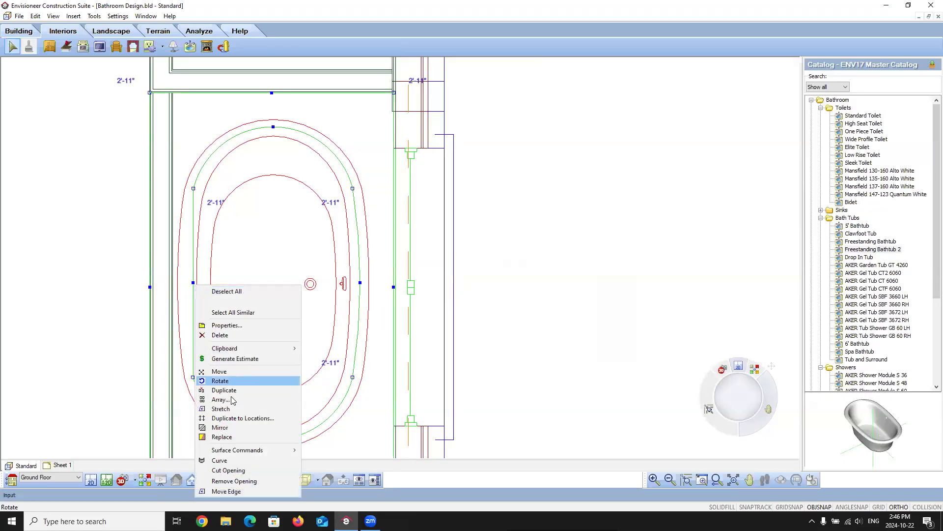
pyautogui.click(223, 461)
pyautogui.click(193, 283)
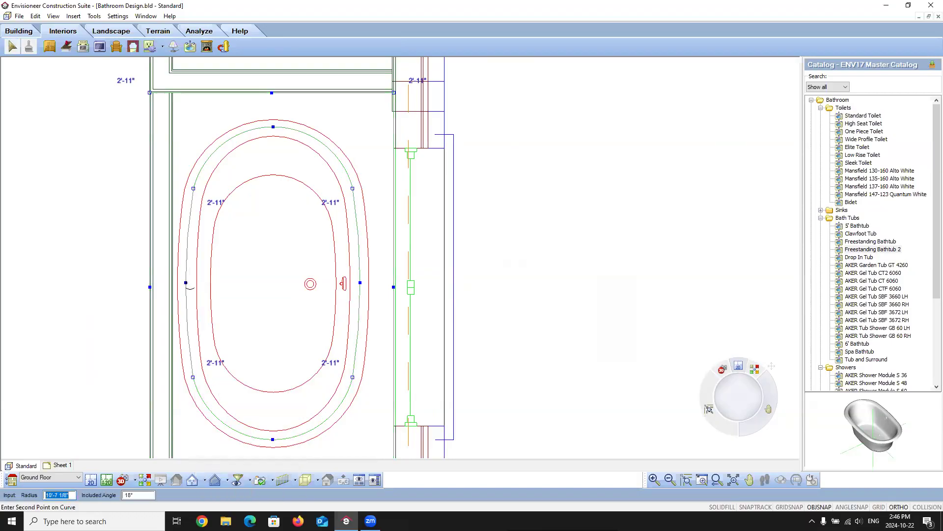
pyautogui.click(186, 283)
pyautogui.click(43, 307)
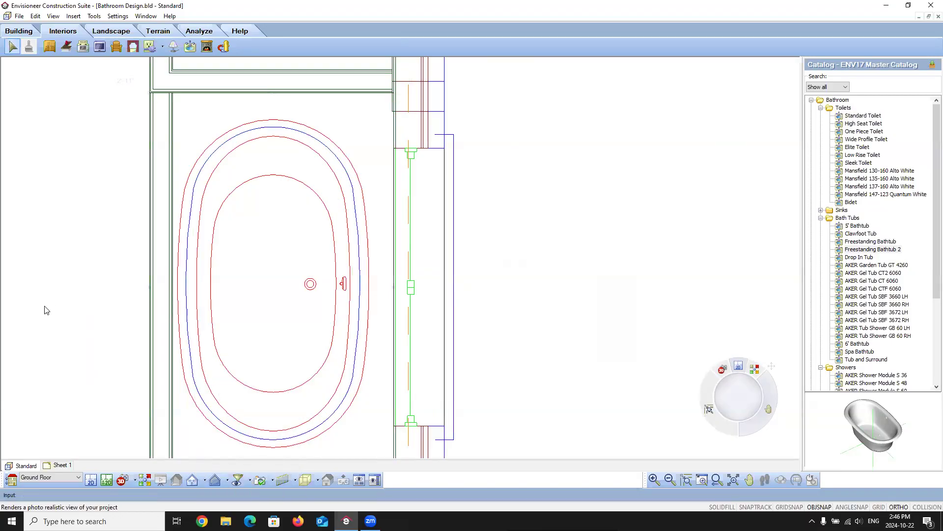
# - Check the bathtub in the surround through the Bathroom camera and return to the 2D plan at the tub
pyautogui.click(135, 480)
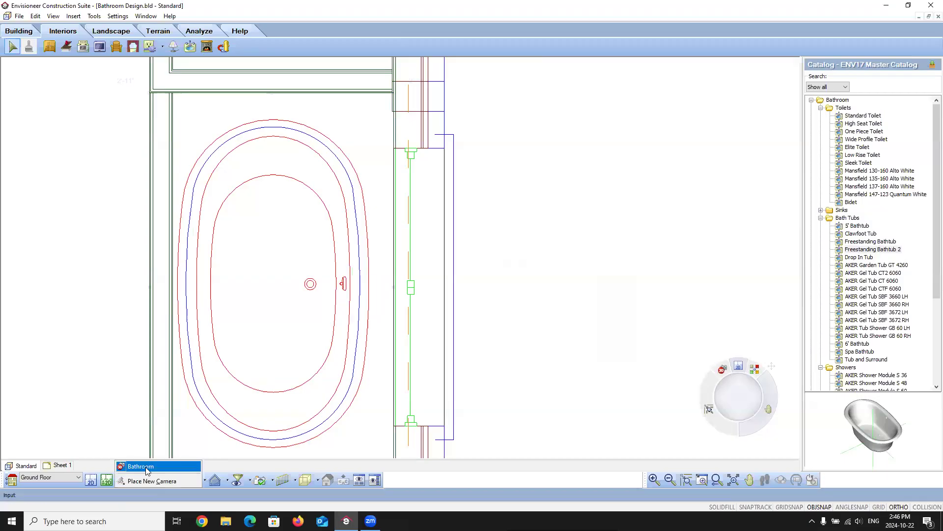
pyautogui.click(150, 467)
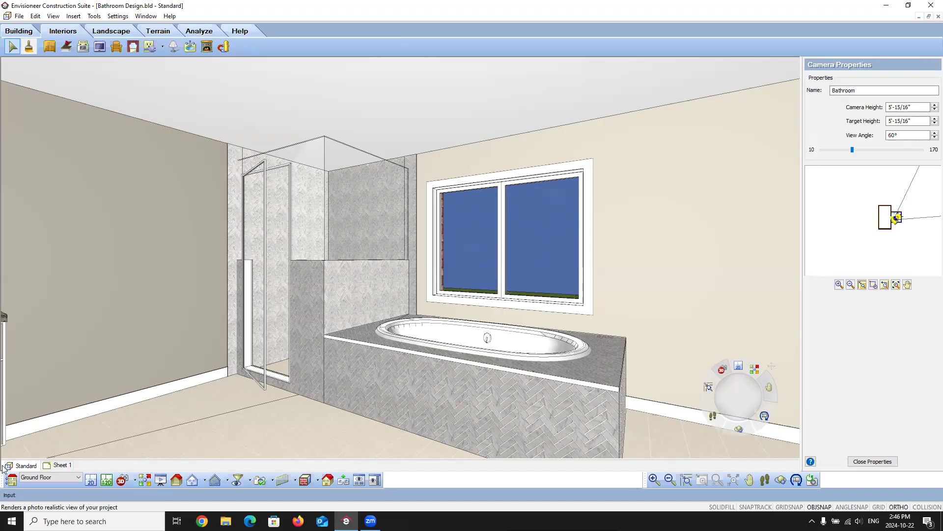
pyautogui.click(91, 480)
pyautogui.scroll(-5, 346, 251)
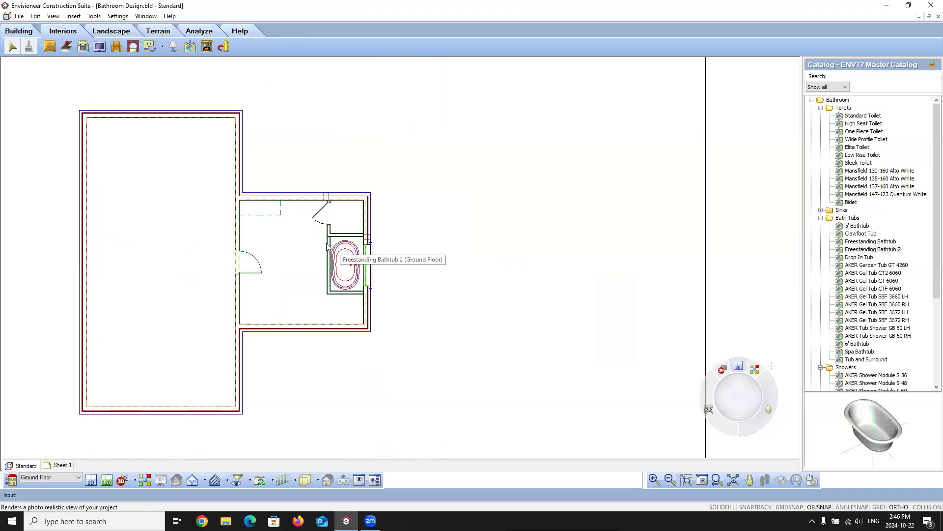
pyautogui.scroll(5, 341, 265)
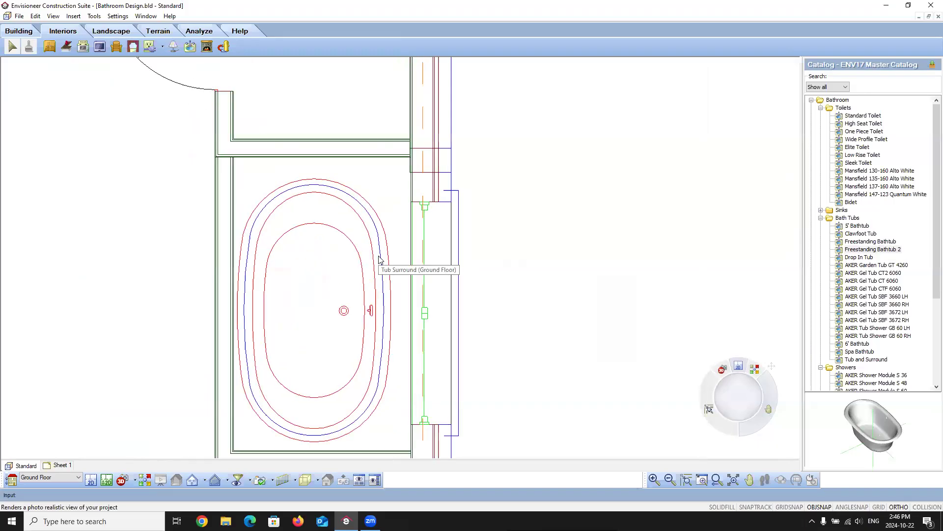
# - Create a new general surface in the catalog based on Tub Surround and name it Water
pyautogui.click(32, 29)
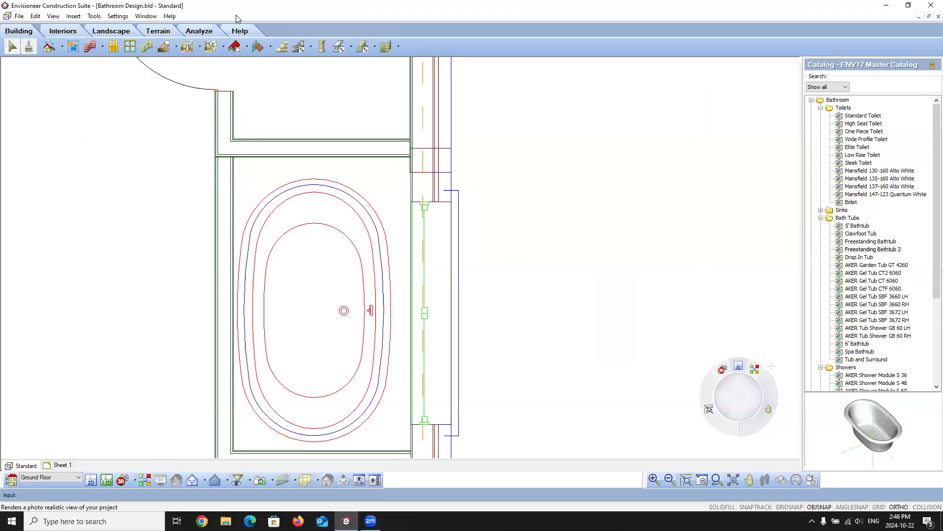
pyautogui.click(258, 47)
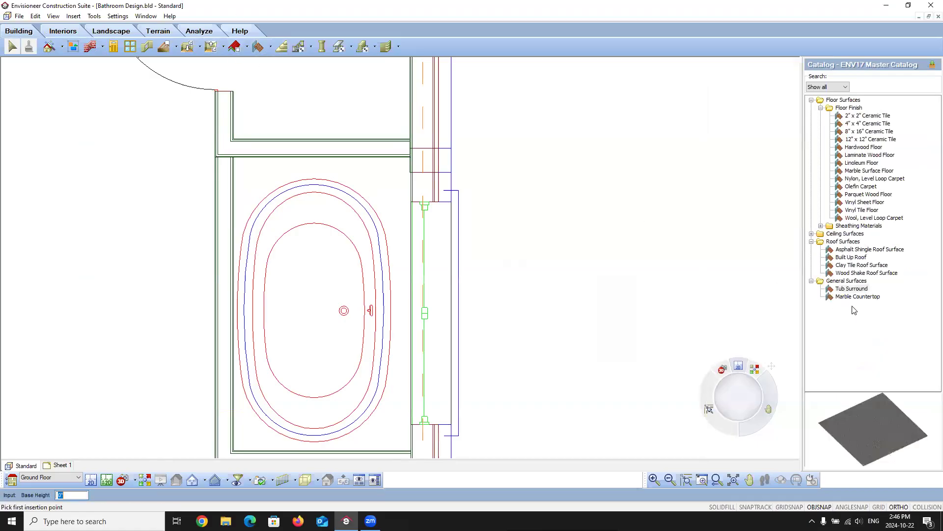
pyautogui.rightClick(851, 290)
pyautogui.click(884, 298)
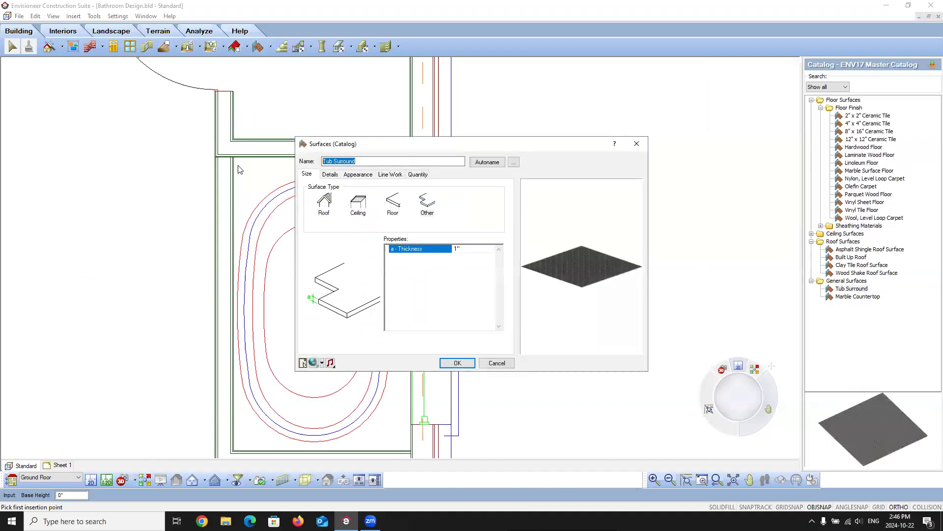
pyautogui.write('Water')
# - Apply the Water Good material from Landscape Materials to the Water surface's components from Surface to Soffit and save the catalog entry
pyautogui.click(357, 176)
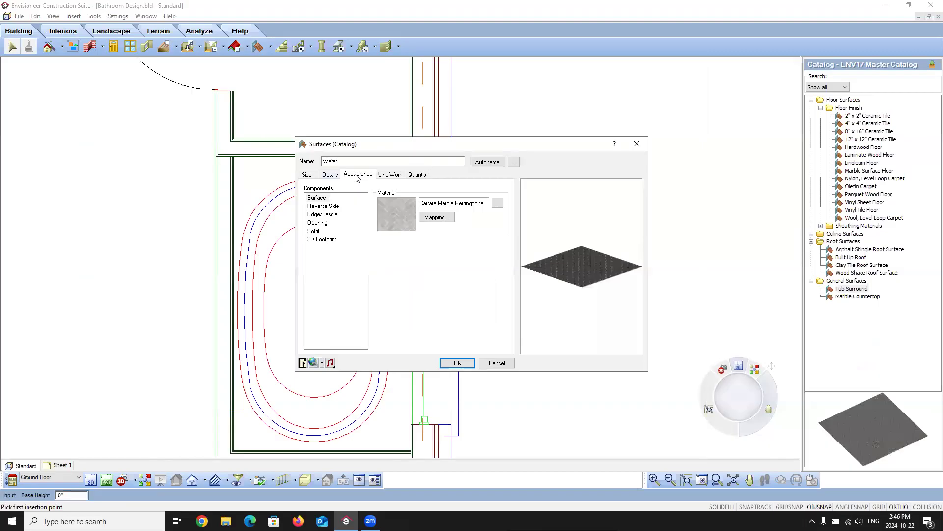
pyautogui.click(319, 199)
pyautogui.keyDown('shift'); pyautogui.click(317, 231); pyautogui.keyUp('shift')
pyautogui.click(401, 215)
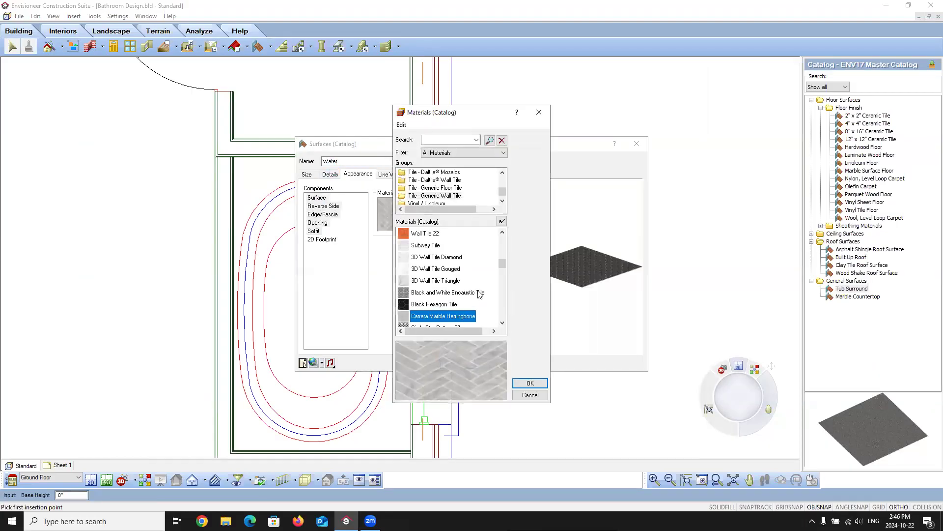
pyautogui.scroll(6, 432, 182)
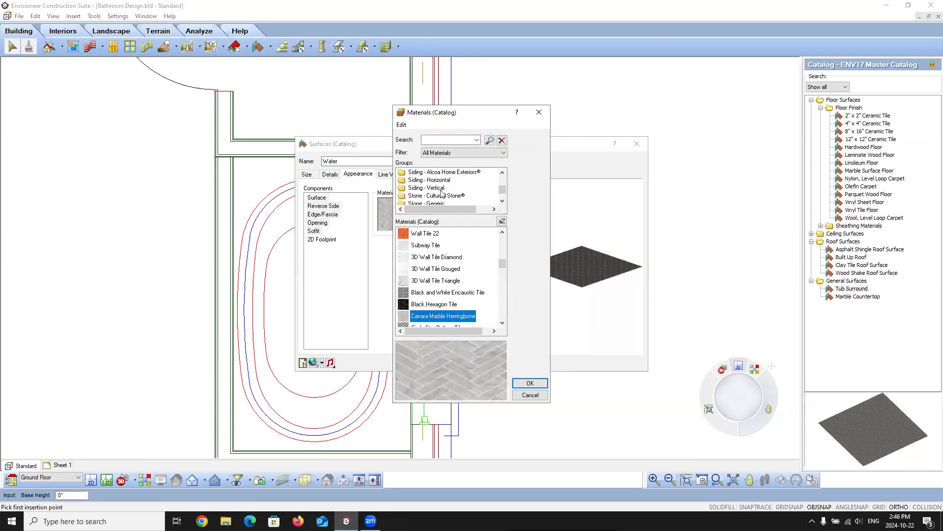
pyautogui.click(440, 181)
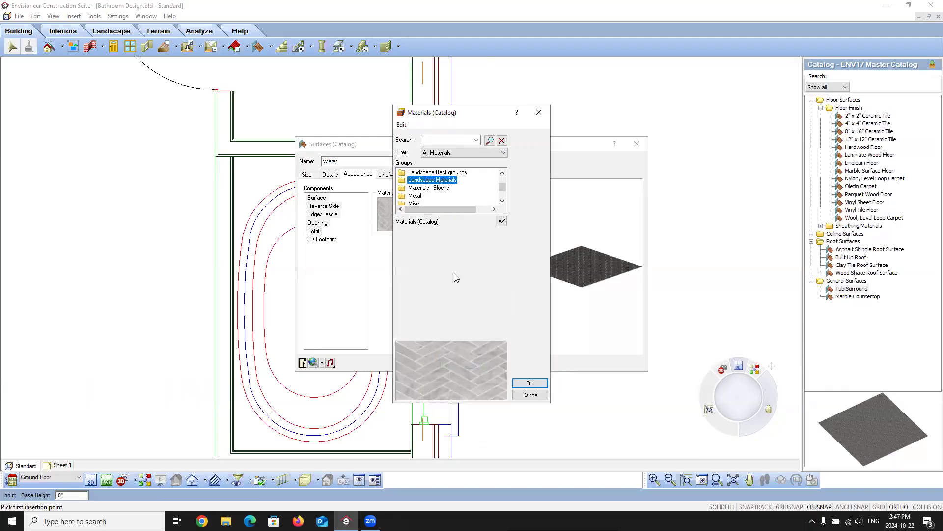
pyautogui.scroll(-10, 427, 273)
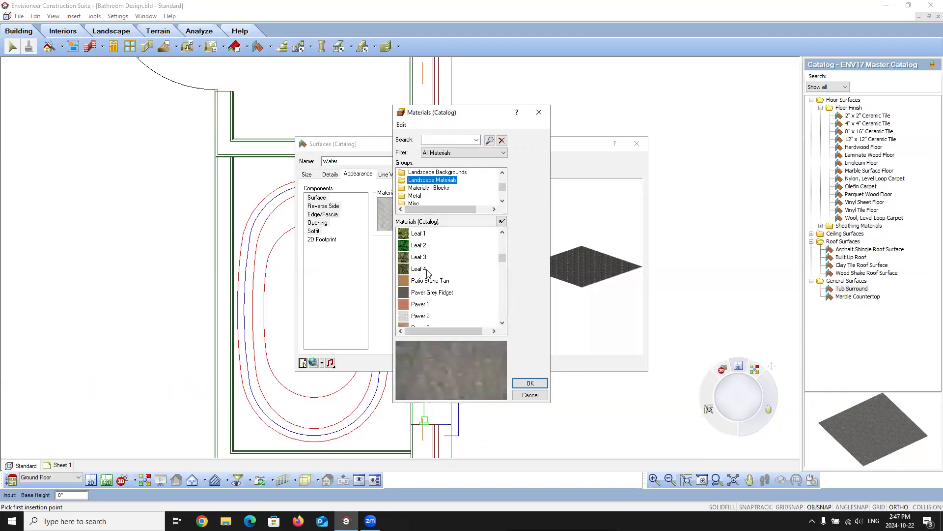
pyautogui.scroll(-1, 427, 274)
pyautogui.click(422, 302)
pyautogui.click(526, 382)
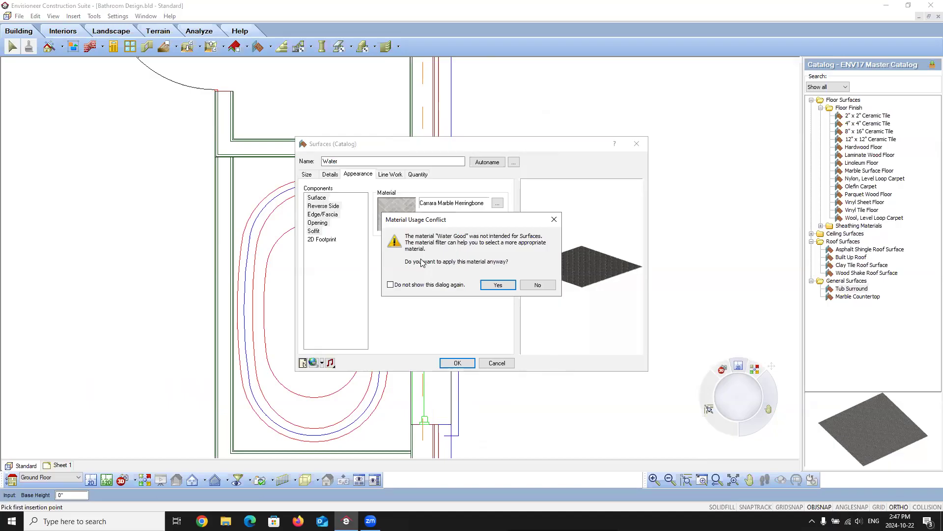
pyautogui.click(497, 285)
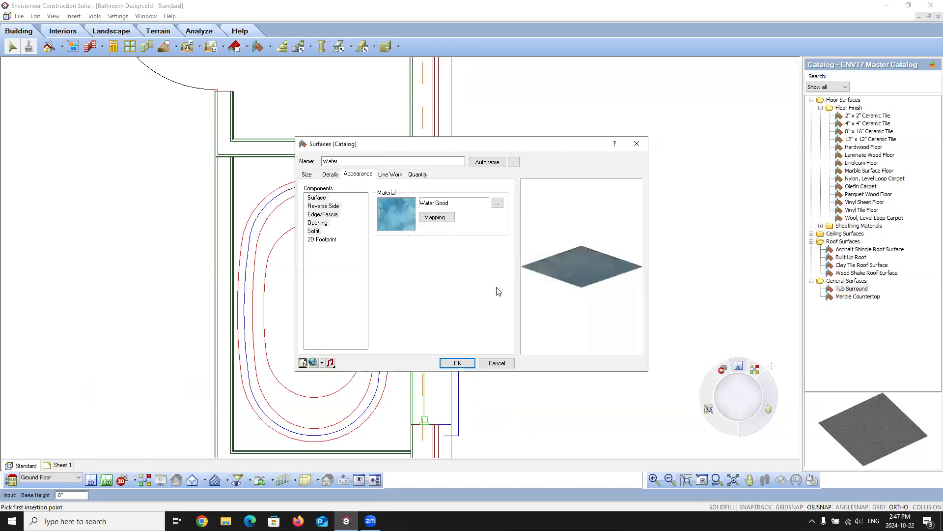
pyautogui.click(457, 363)
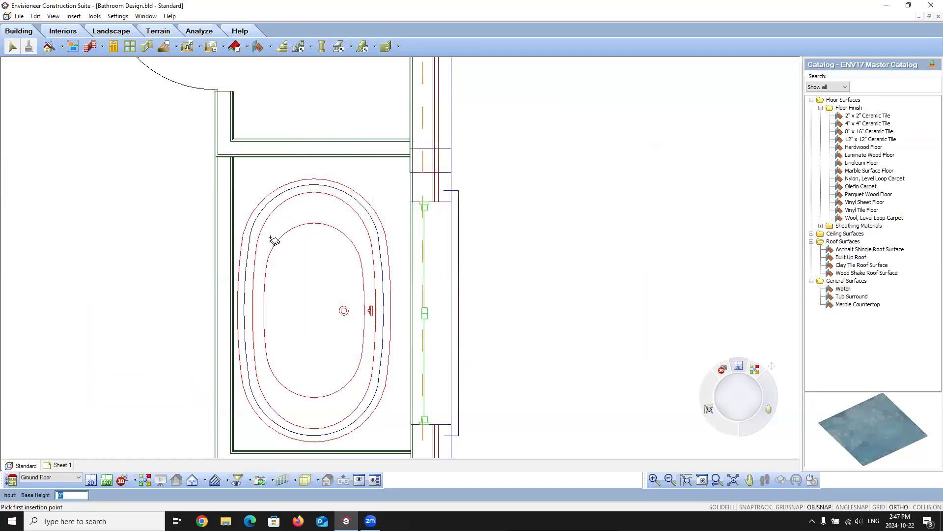
# - Outline a rectangular Water surface over the bathtub using the four corners of the tub surround opening
pyautogui.click(250, 235)
pyautogui.click(378, 235)
pyautogui.click(379, 384)
pyautogui.click(249, 385)
pyautogui.rightClick(295, 329)
pyautogui.click(302, 329)
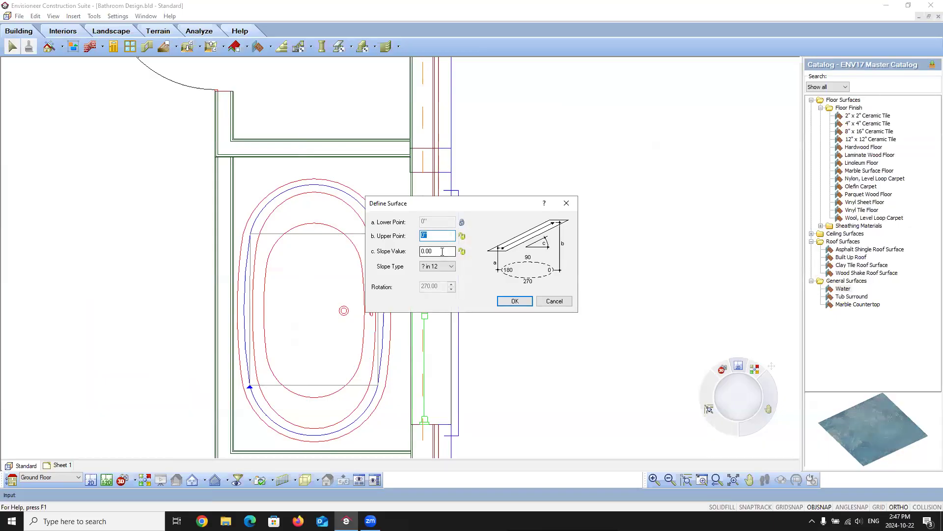
# - Lock the Water surface's slope at 0.00 and set its upper point to 1'8"
pyautogui.click(461, 252)
pyautogui.doubleClick(438, 234)
pyautogui.write("1'8")
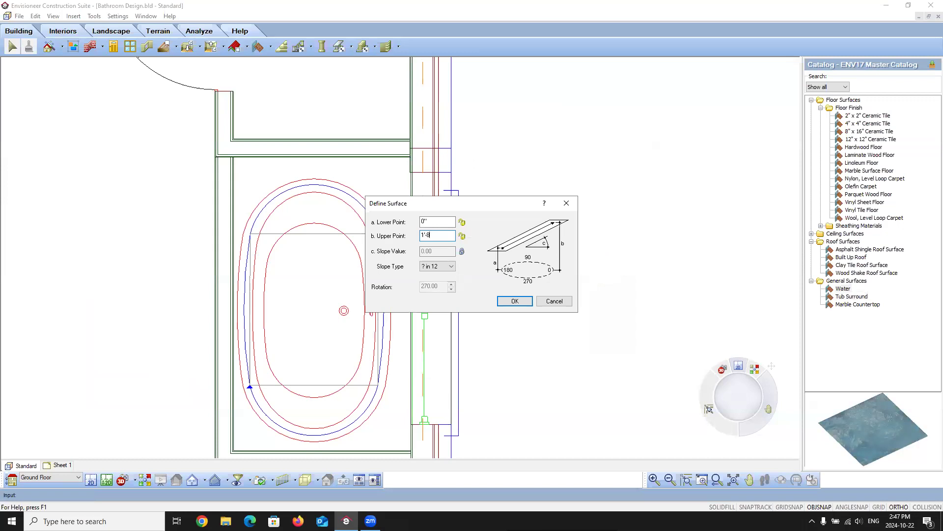
pyautogui.click(437, 222)
pyautogui.click(514, 301)
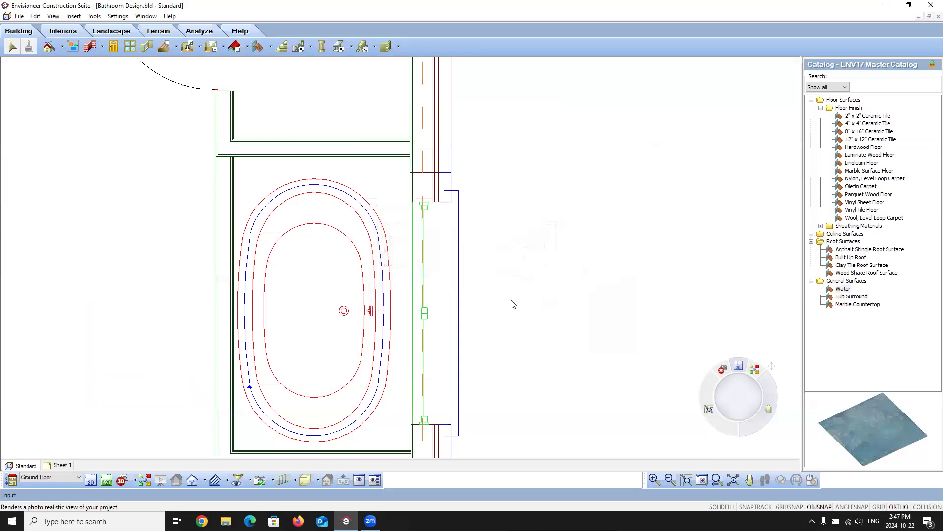
# - Curve the two short edges of the Water surface through the midpoints of the tub surround opening's end arcs
pyautogui.click(312, 236)
pyautogui.rightClick(312, 236)
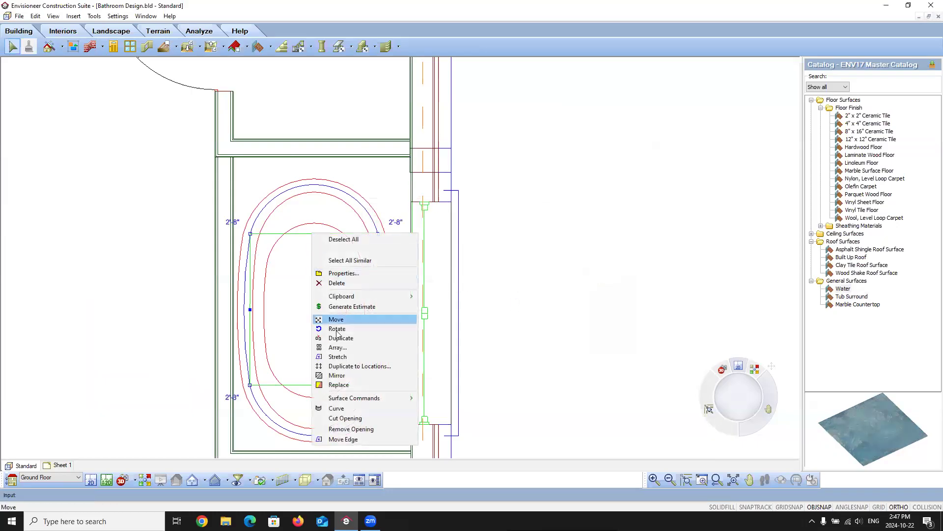
pyautogui.click(338, 409)
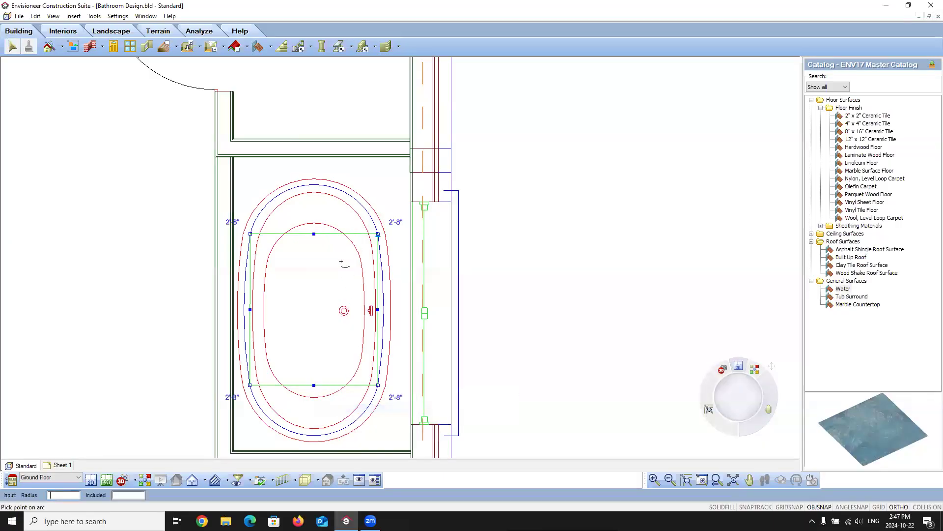
pyautogui.click(314, 185)
pyautogui.rightClick(284, 282)
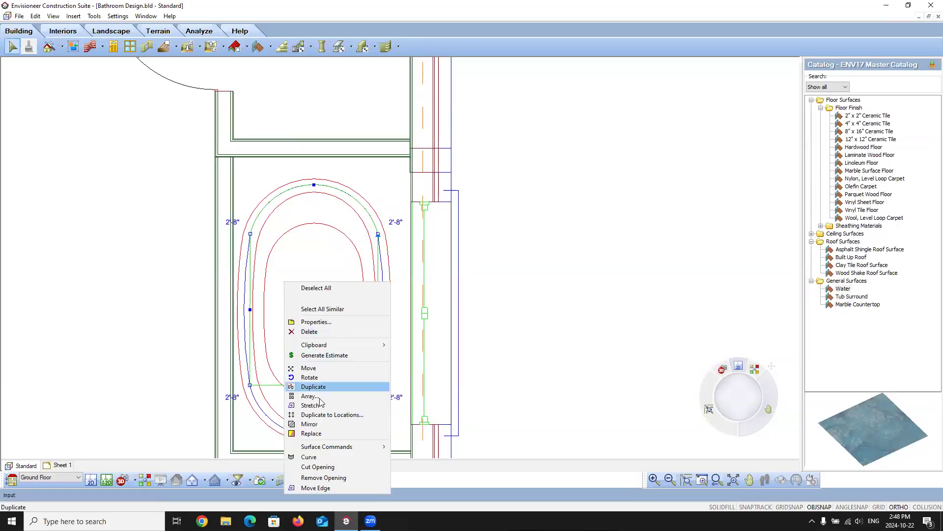
pyautogui.click(324, 457)
pyautogui.click(315, 435)
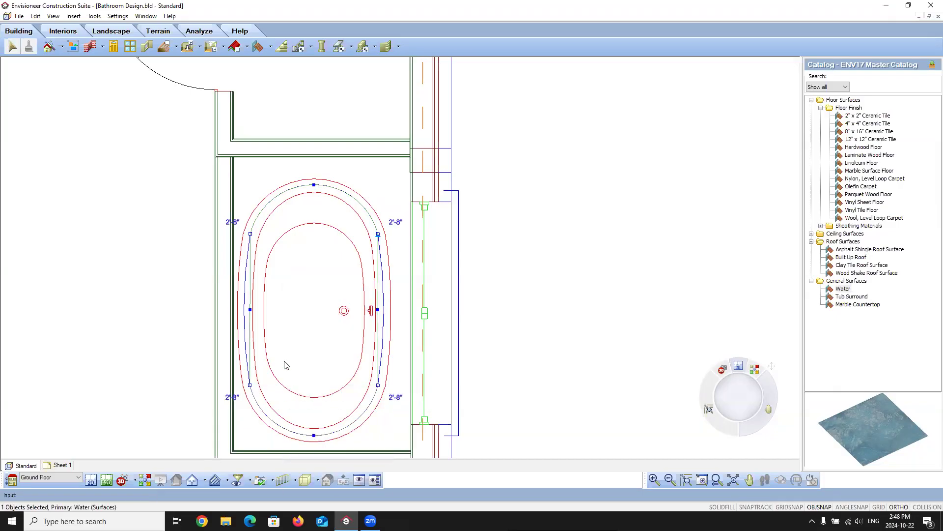
# - Curve the two long edges of the Water surface to follow the sides of the tub surround opening
pyautogui.rightClick(273, 318)
pyautogui.click(308, 279)
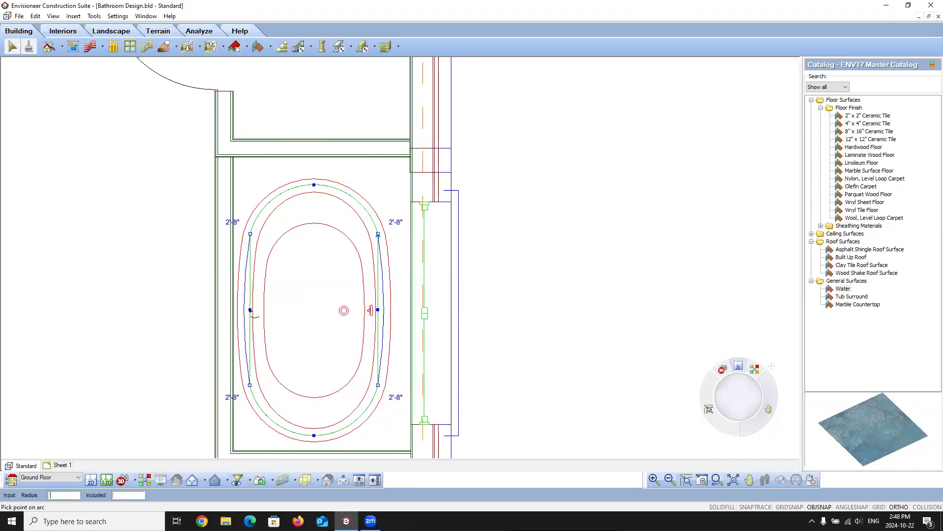
pyautogui.click(244, 310)
pyautogui.rightClick(374, 313)
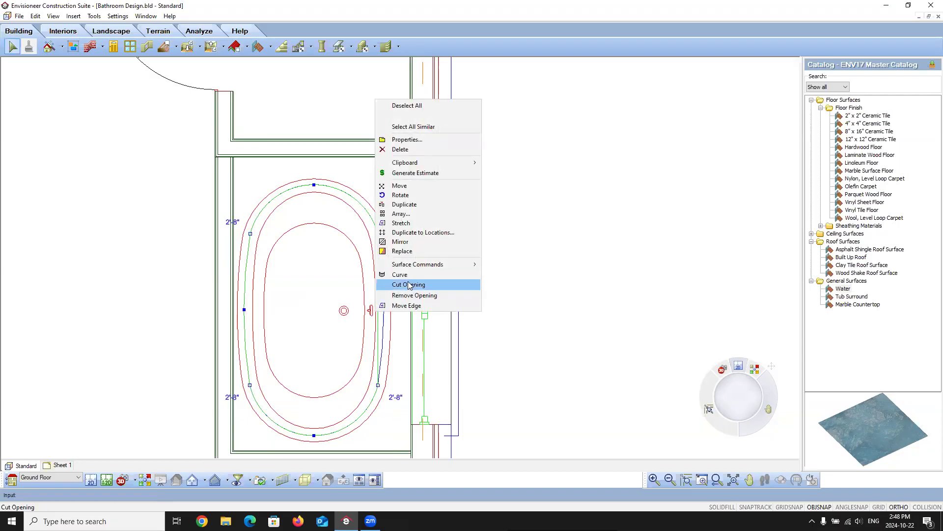
pyautogui.click(410, 275)
pyautogui.click(383, 309)
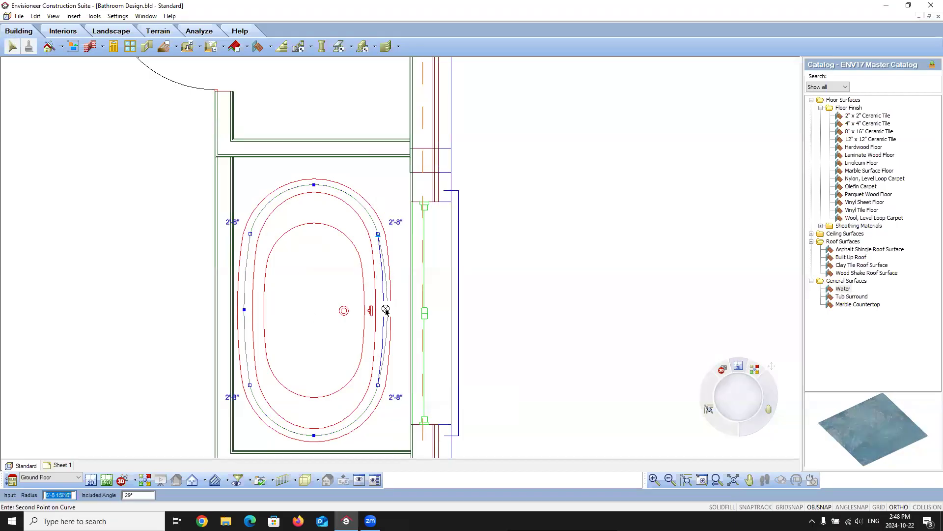
pyautogui.click(180, 334)
# - Inspect the water-filled bathtub in the Bathroom camera's 3D view and return to the 2D floor plan
pyautogui.click(135, 479)
pyautogui.click(147, 467)
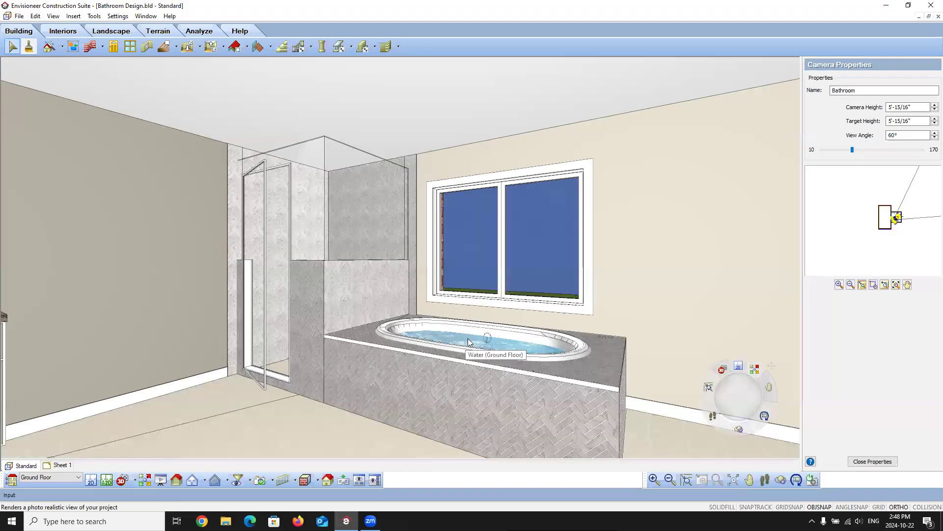
pyautogui.click(492, 343)
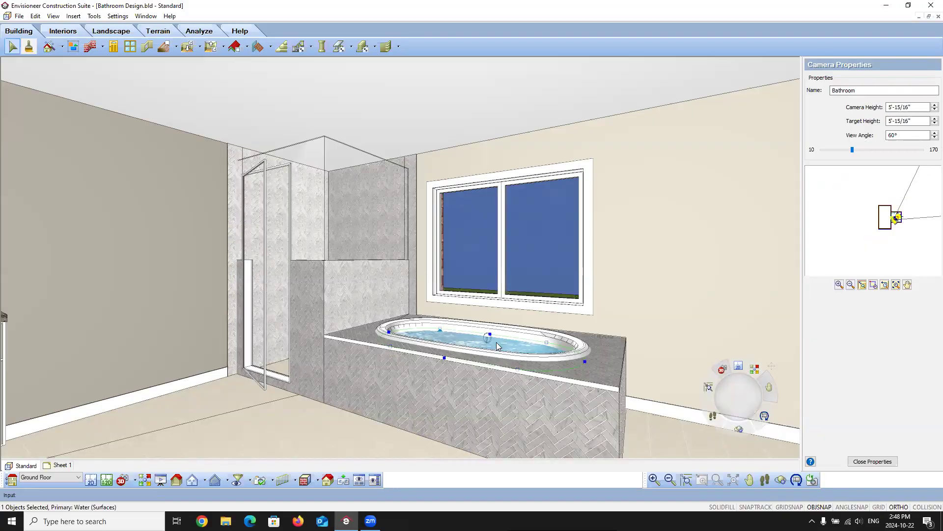
pyautogui.press('Escape')
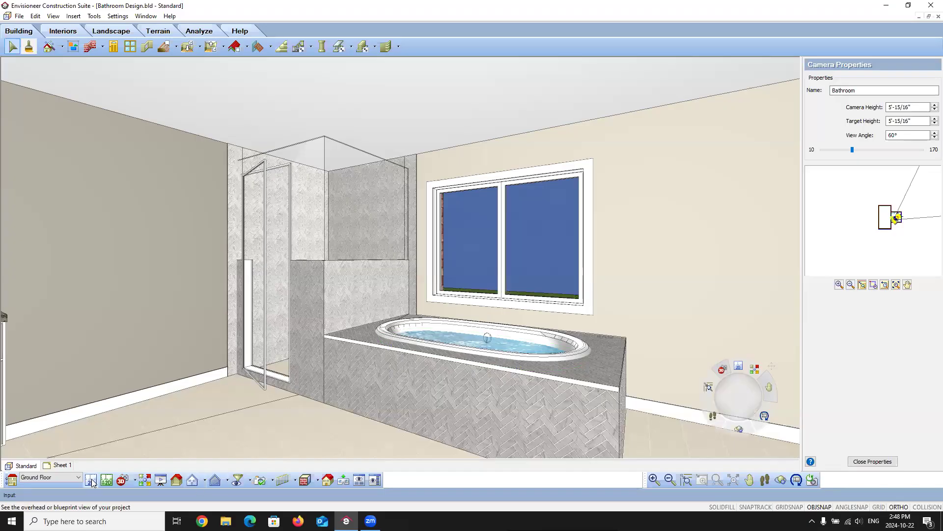
pyautogui.click(262, 436)
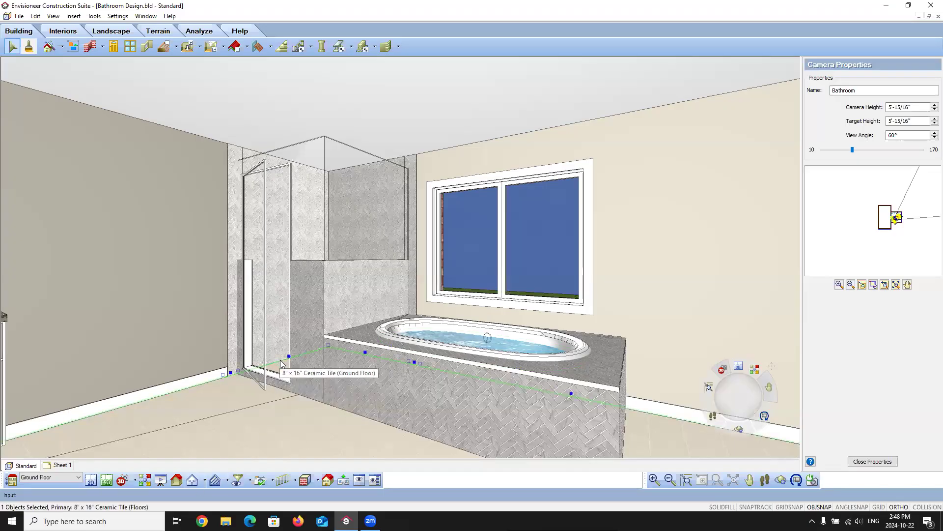
pyautogui.click(91, 480)
pyautogui.scroll(-5, 318, 290)
pyautogui.scroll(3, 193, 205)
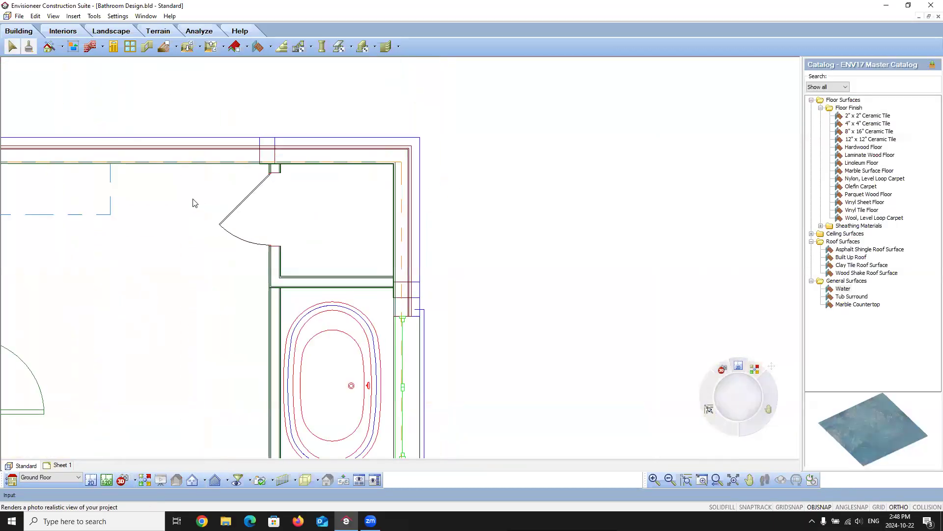
pyautogui.scroll(3, 241, 189)
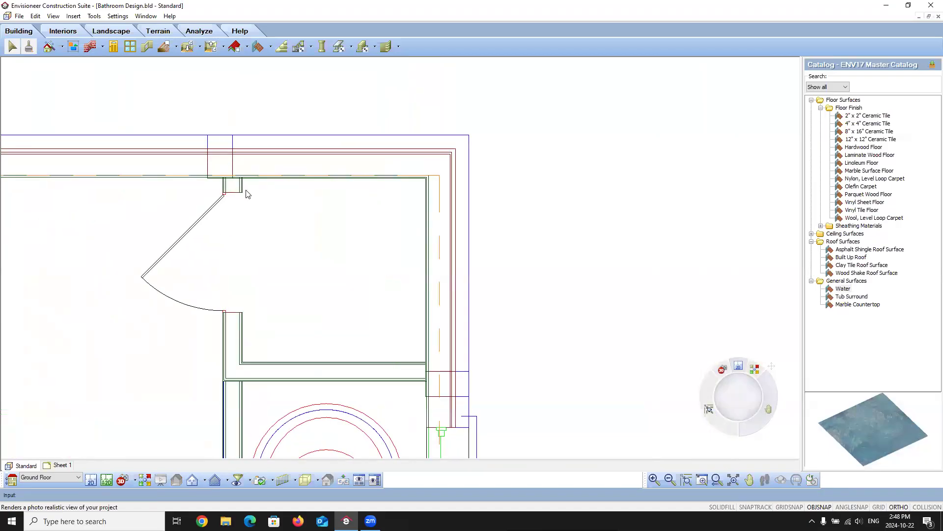
pyautogui.scroll(-3, 240, 229)
pyautogui.scroll(4, 294, 309)
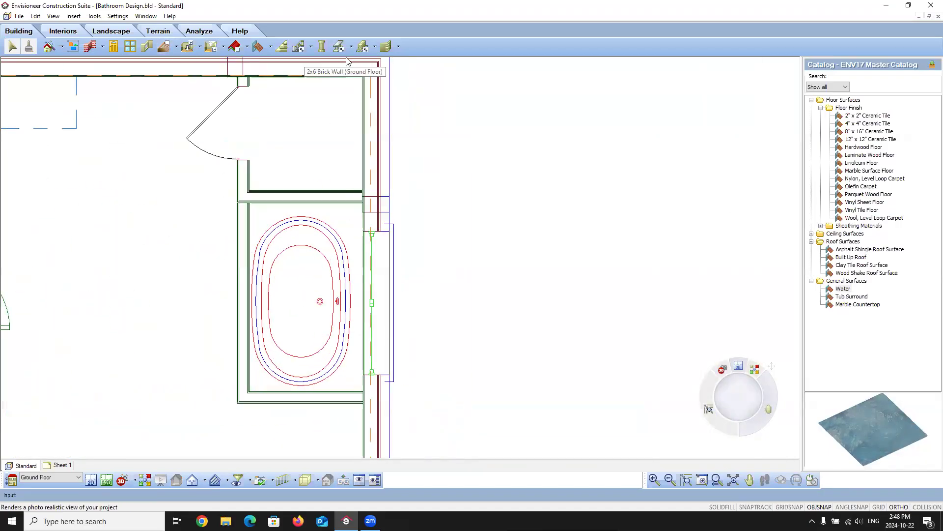
# - Place a Bathroom Sink - Oval Wide on the vanity countertop, at the end next to the corner wall
pyautogui.click(63, 31)
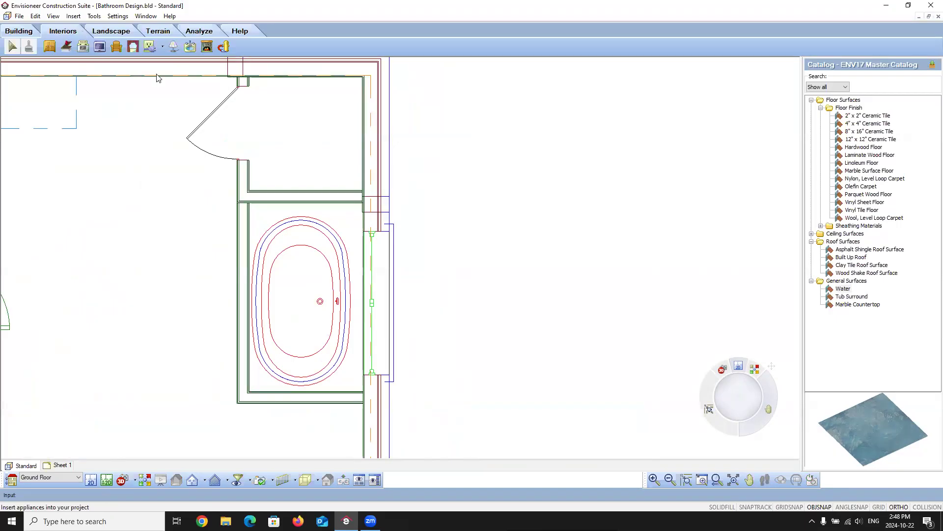
pyautogui.click(190, 46)
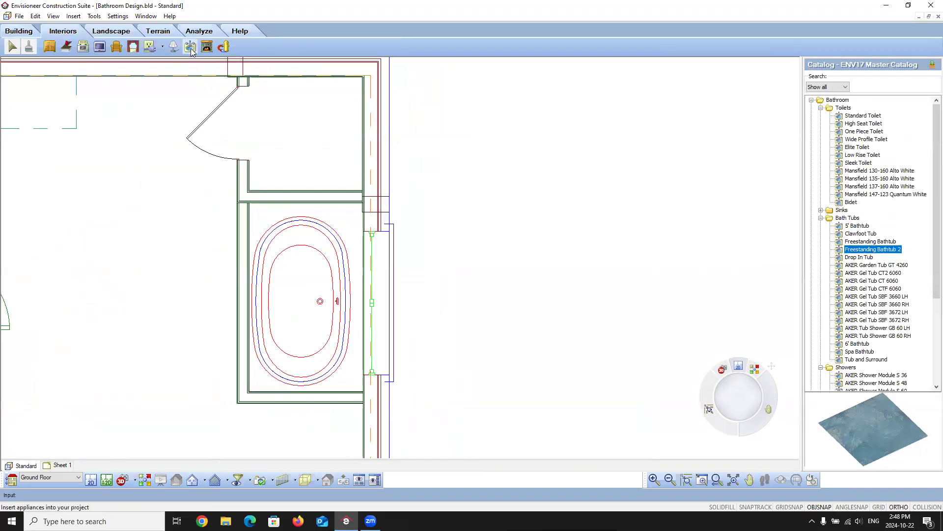
pyautogui.click(821, 210)
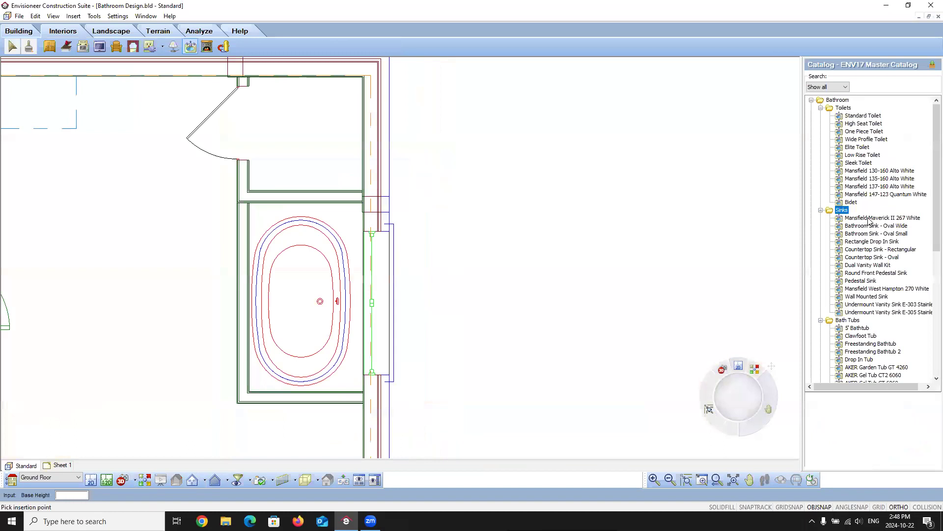
pyautogui.click(869, 218)
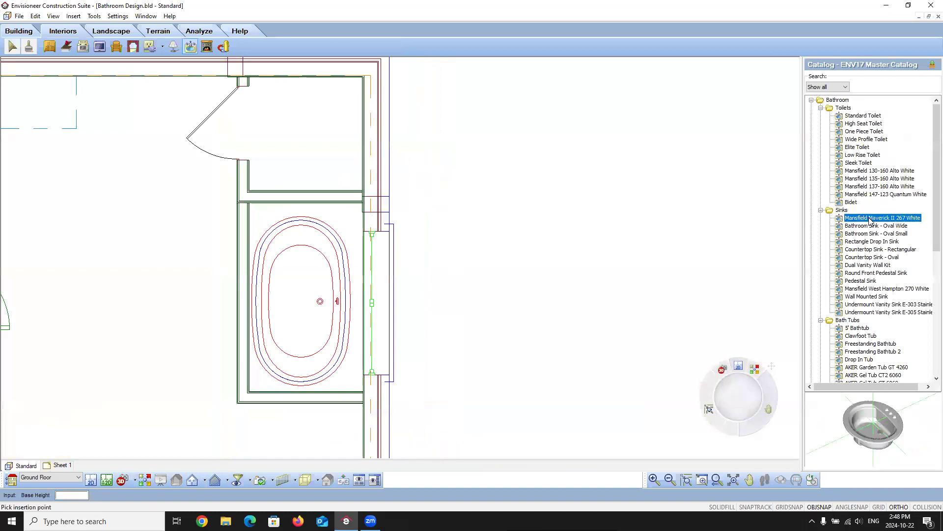
pyautogui.click(864, 226)
pyautogui.scroll(-10, 855, 231)
pyautogui.scroll(-4, 311, 239)
pyautogui.moveTo(382, 259); pyautogui.dragTo(575, 320, button='middle')
pyautogui.scroll(-1, 442, 290)
pyautogui.scroll(5, 353, 268)
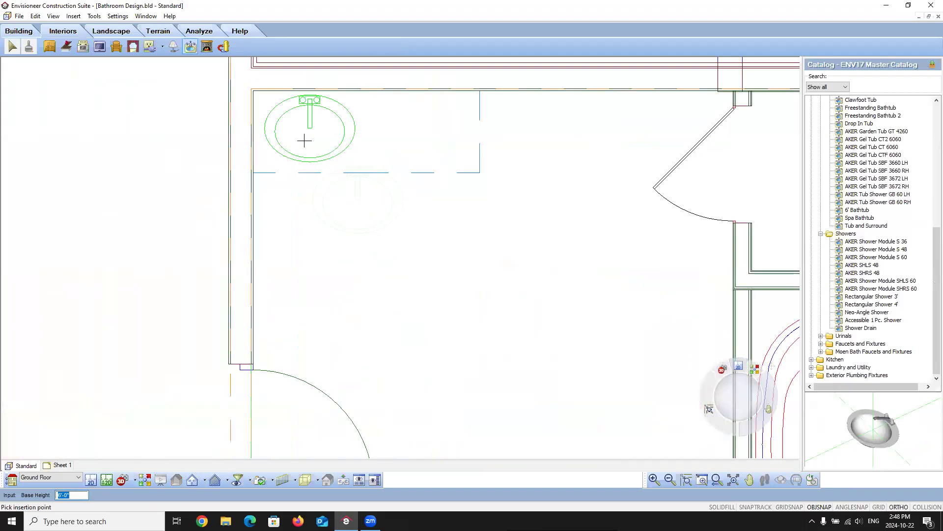
pyautogui.click(304, 141)
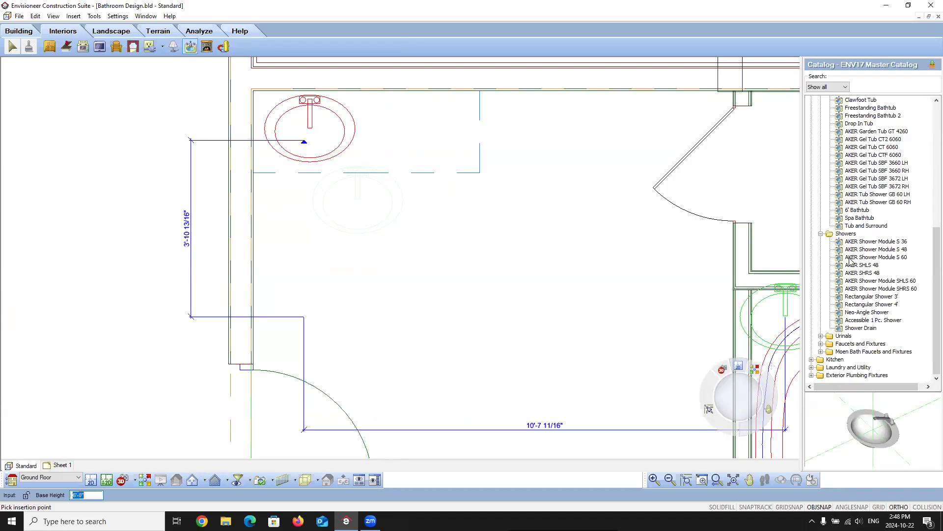
# - Place a Countertop Sink - Rectangular on the other half of the vanity countertop and finish the insertion
pyautogui.scroll(7, 865, 305)
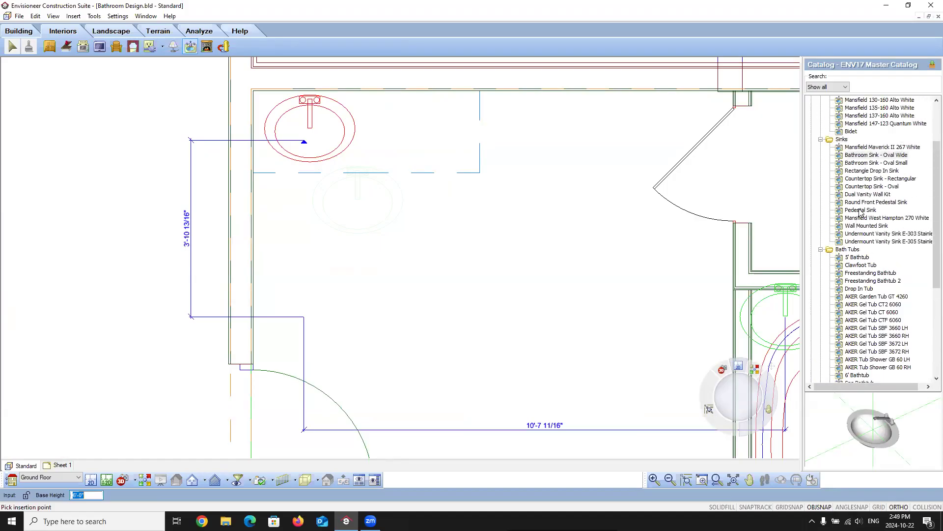
pyautogui.click(859, 173)
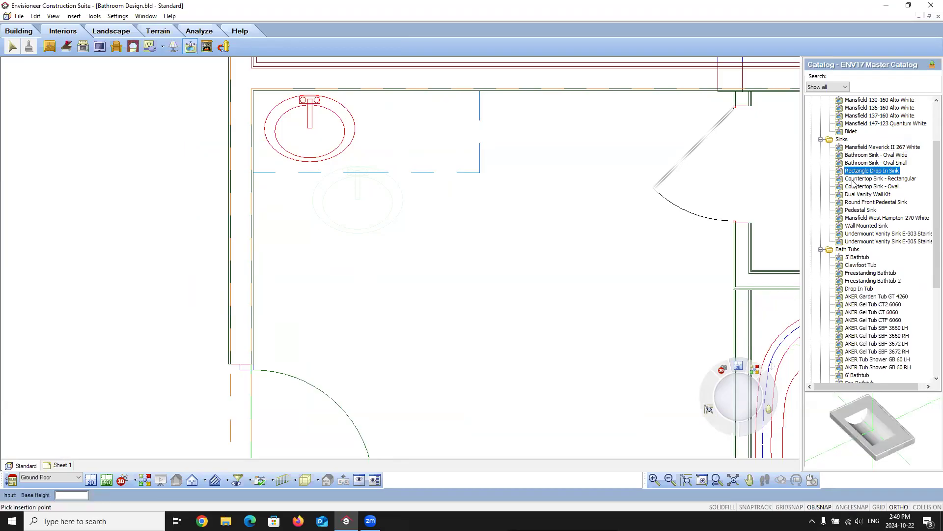
pyautogui.click(855, 179)
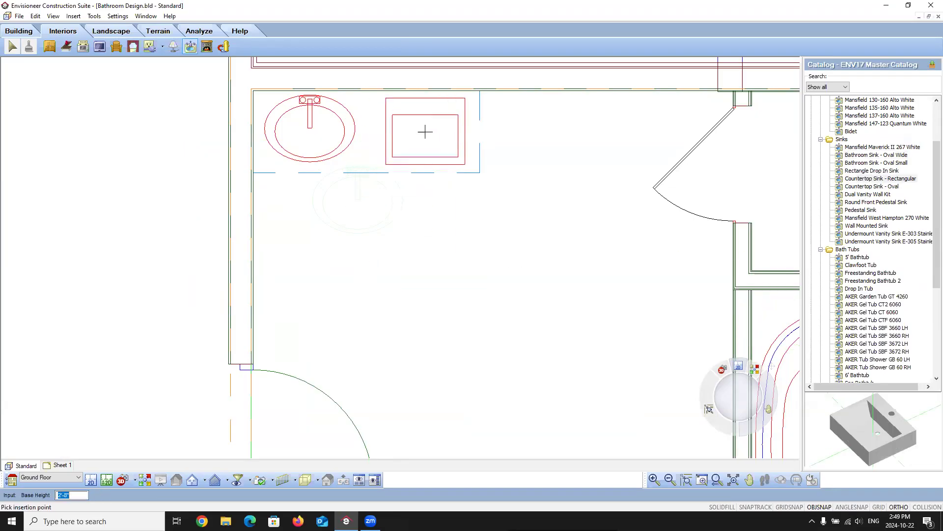
pyautogui.click(422, 130)
pyautogui.rightClick(484, 249)
pyautogui.click(514, 259)
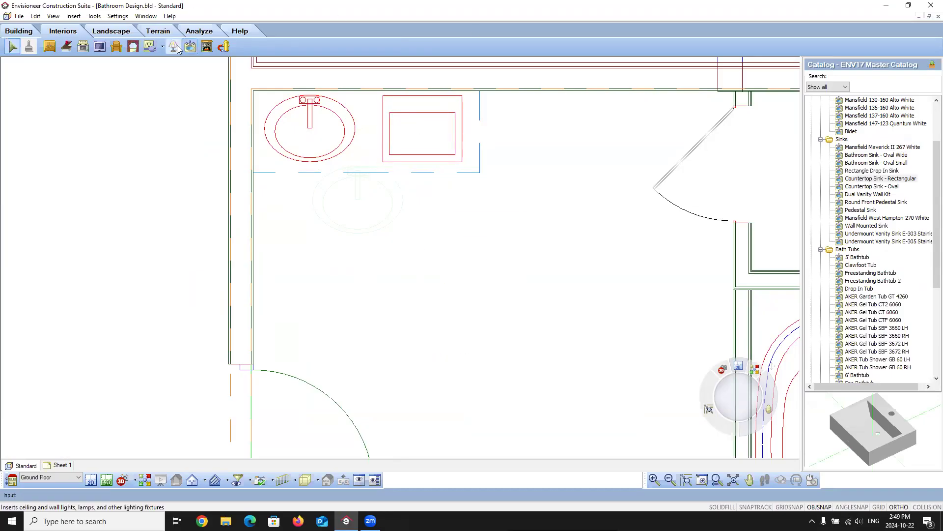
# - Place a Contemporary Faucet from Faucets and Fixtures at the back of the rectangular countertop sink
pyautogui.click(820, 249)
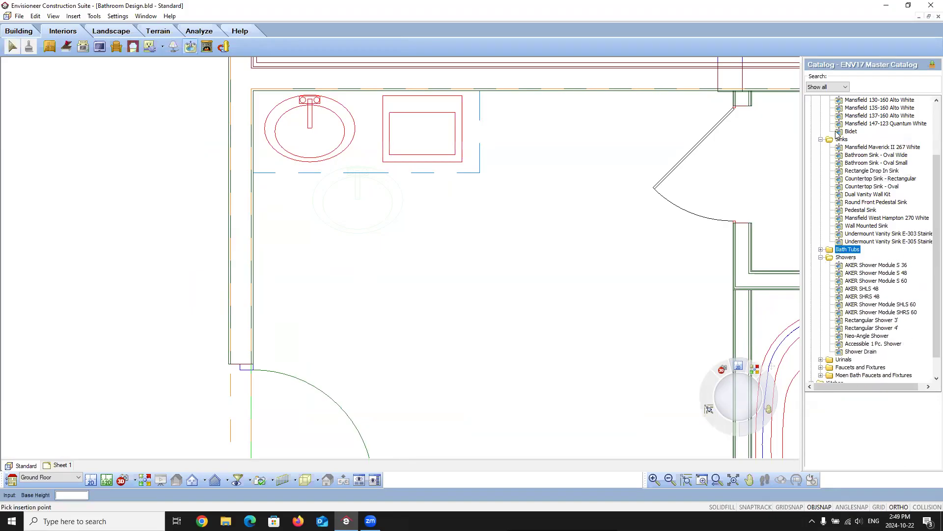
pyautogui.click(821, 139)
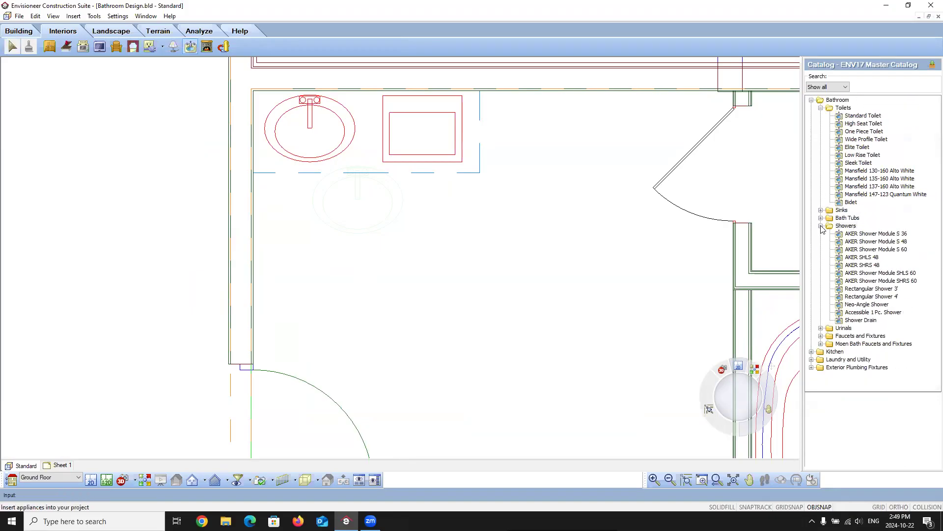
pyautogui.click(821, 225)
pyautogui.click(821, 241)
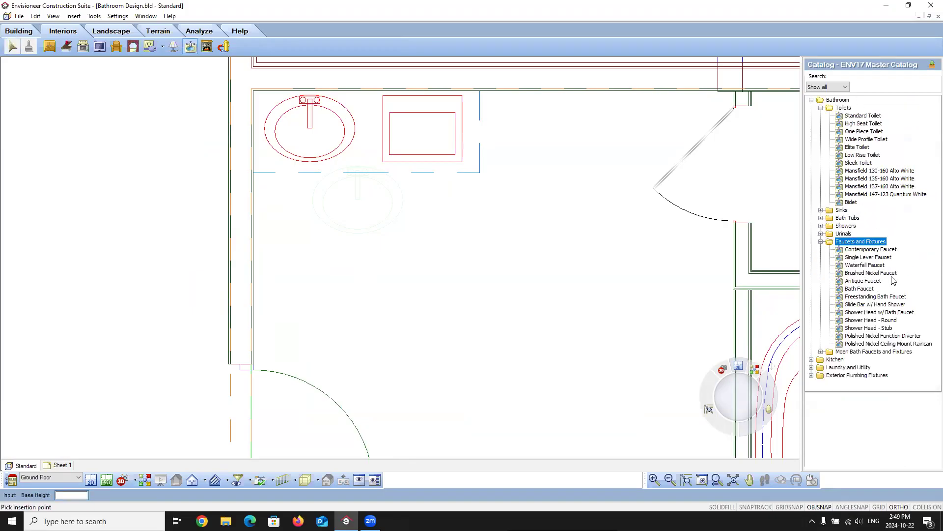
pyautogui.click(855, 250)
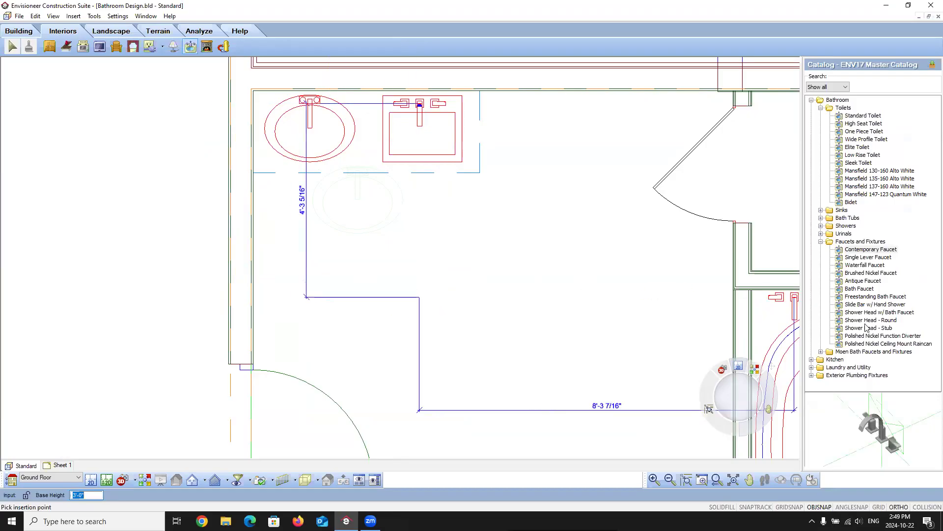
# - Place a Waterfall Faucet on the window side of the bathtub and rotate it so its spout points over the tub
pyautogui.click(849, 290)
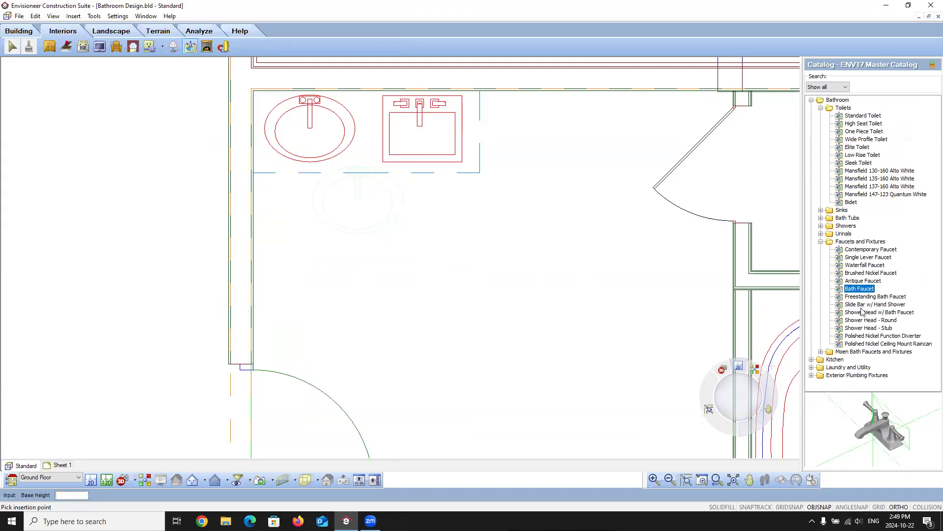
pyautogui.click(858, 274)
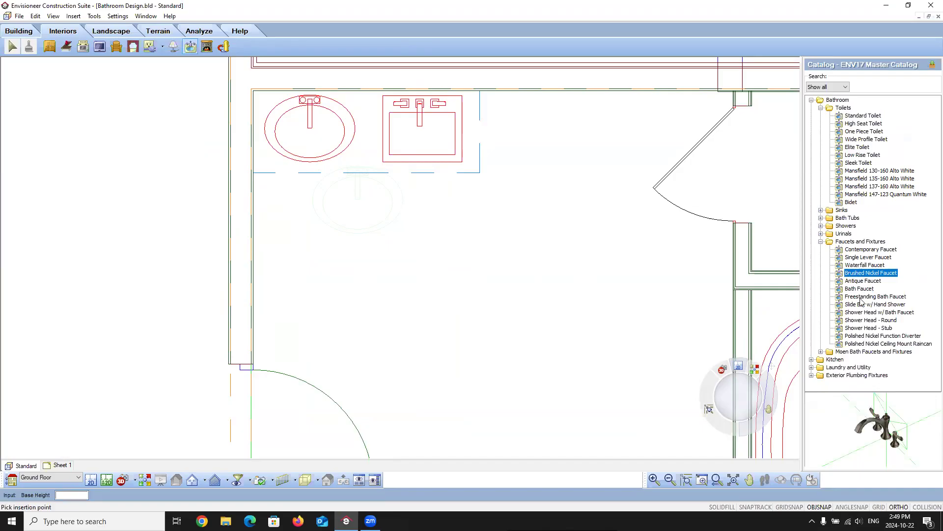
pyautogui.click(860, 265)
pyautogui.scroll(-4, 449, 270)
pyautogui.scroll(6, 491, 275)
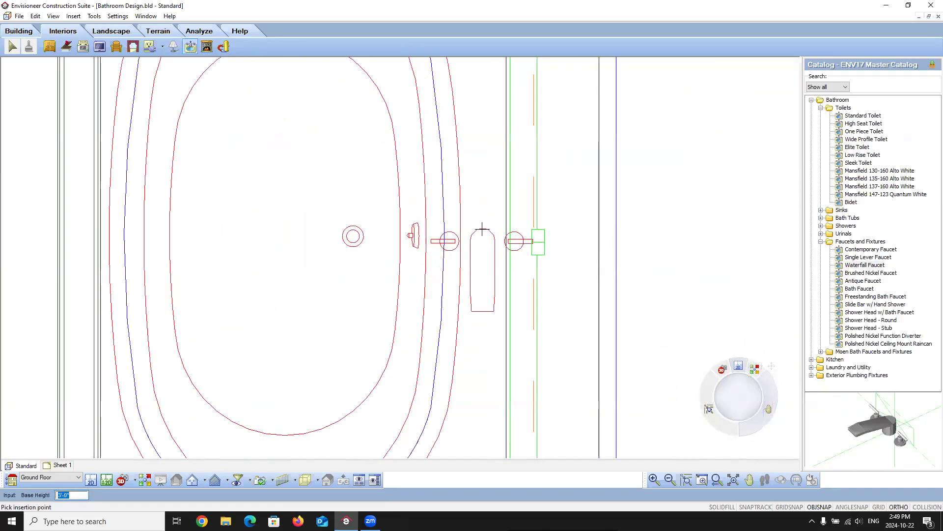
pyautogui.click(477, 227)
pyautogui.rightClick(494, 287)
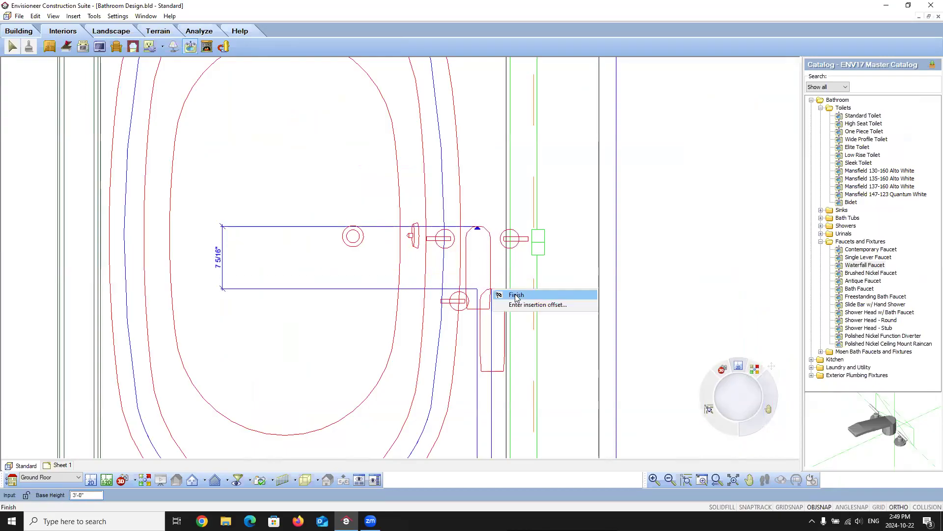
pyautogui.click(506, 294)
pyautogui.click(484, 231)
pyautogui.moveTo(484, 231); pyautogui.dragTo(443, 235)
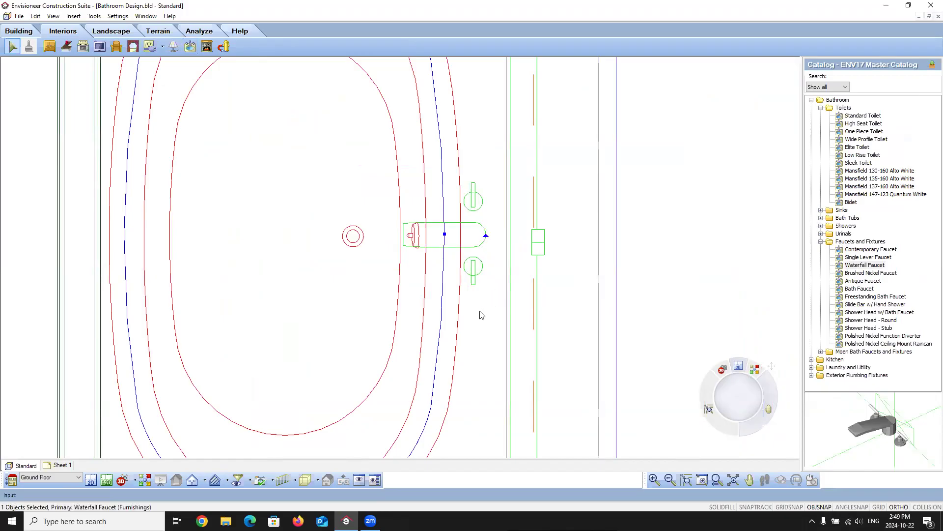
# - Place a Slide Bar w/ Hand Shower on the shower wall opposite the tub enclosure and finish the insertion
pyautogui.scroll(-5, 481, 315)
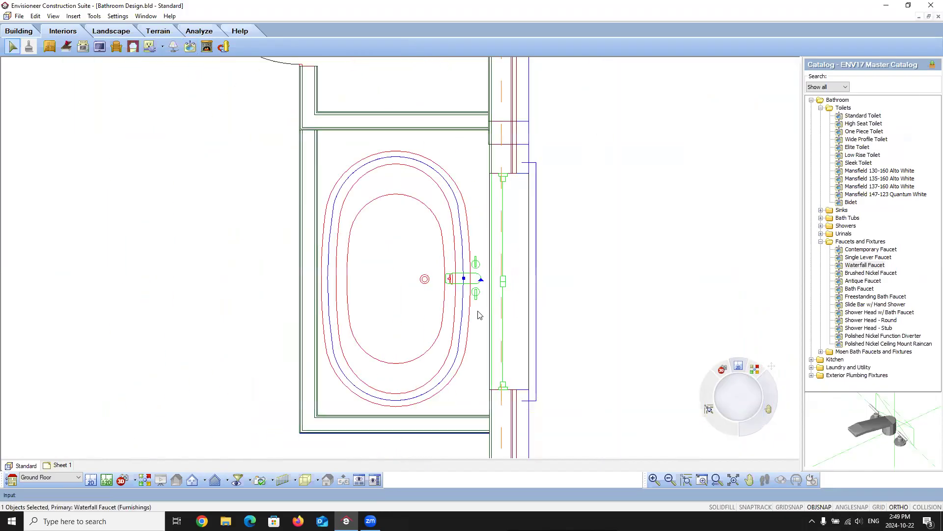
pyautogui.click(868, 305)
pyautogui.scroll(3, 457, 187)
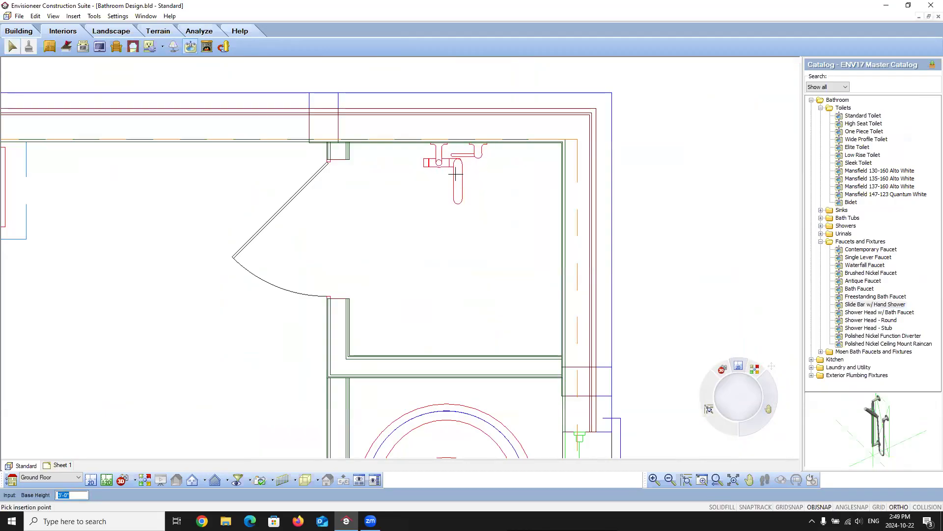
pyautogui.click(455, 174)
pyautogui.rightClick(446, 231)
pyautogui.click(467, 243)
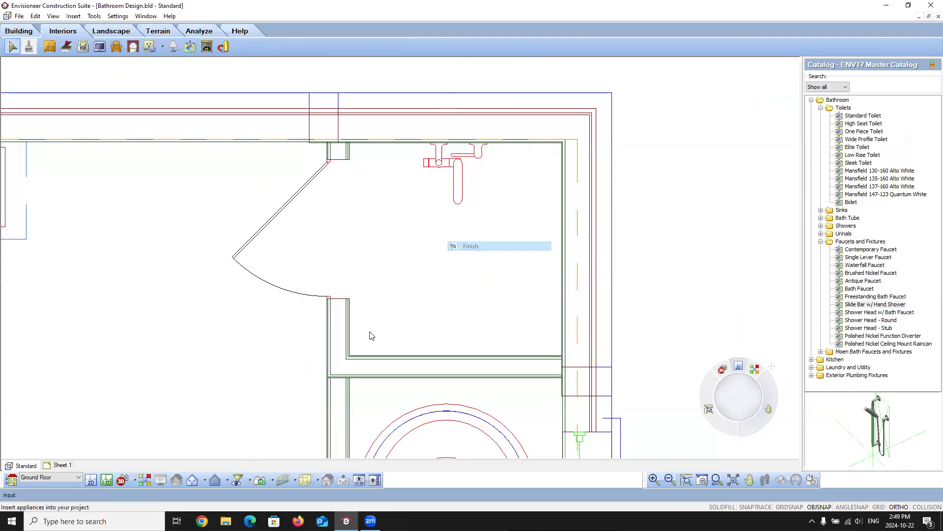
# - In the 3D Bathroom camera view, lower the waterfall faucet from the window to the tub deck using Elevate
pyautogui.click(135, 480)
pyautogui.click(142, 468)
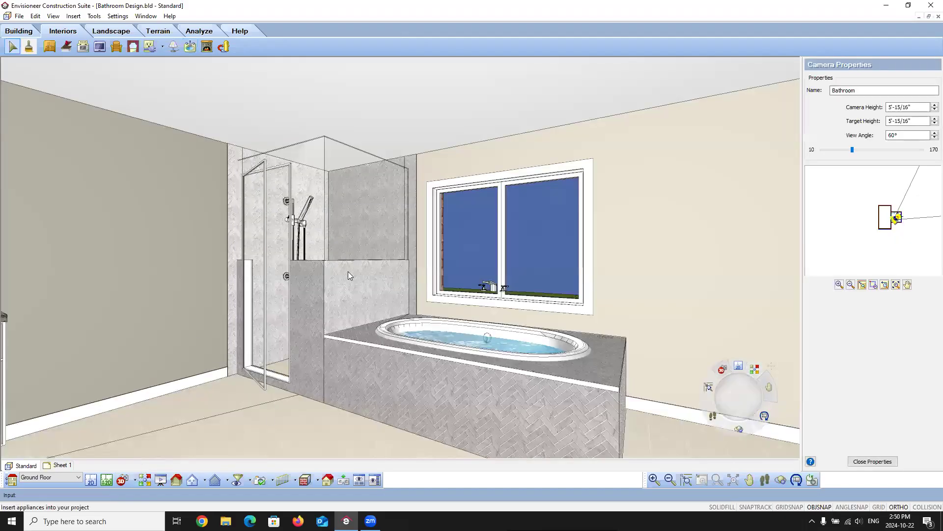
pyautogui.moveTo(550, 301); pyautogui.dragTo(362, 299)
pyautogui.rightClick(359, 295)
pyautogui.click(385, 301)
pyautogui.click(402, 286)
pyautogui.rightClick(402, 285)
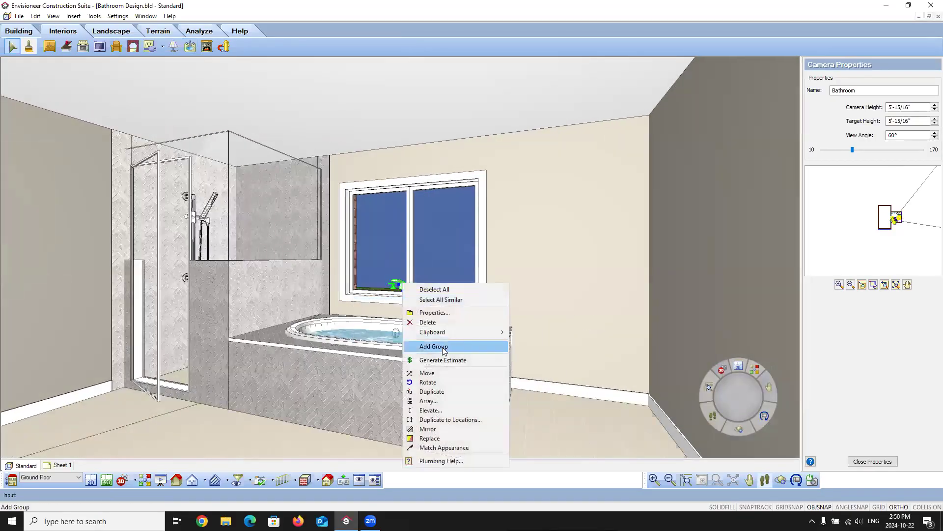
pyautogui.click(429, 410)
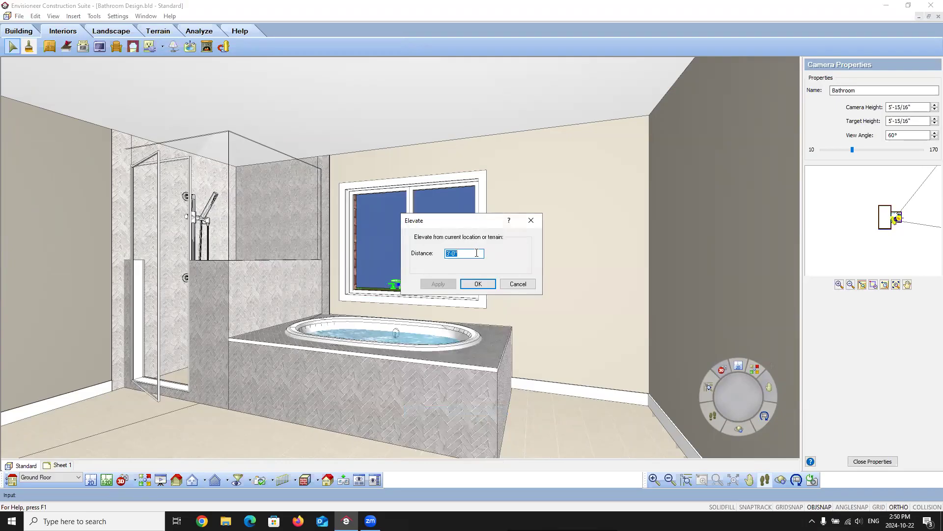
pyautogui.write('1')
pyautogui.click(442, 286)
pyautogui.click(477, 284)
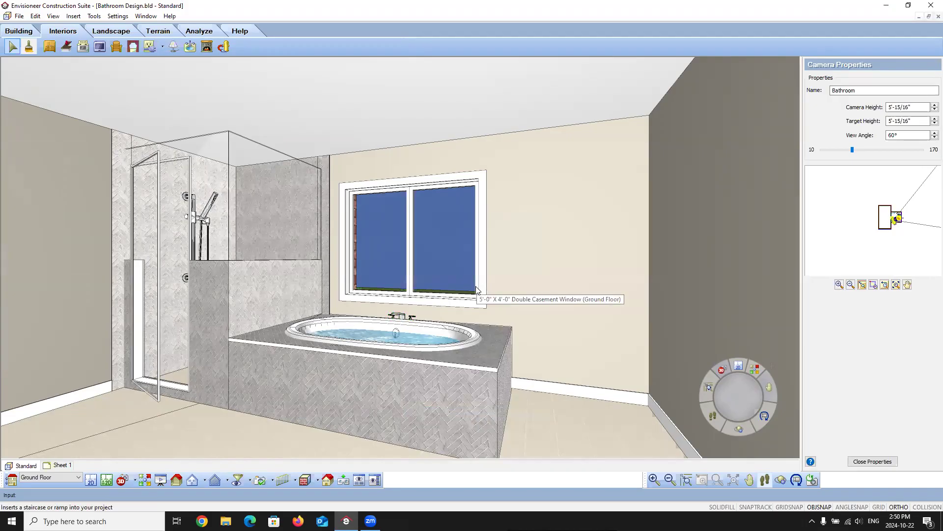
# - Return to the 2D plan, start inserting a Standard Toilet from the Bathroom catalog, and toggle collision control
pyautogui.click(91, 480)
pyautogui.scroll(-4, 389, 250)
pyautogui.scroll(4, 411, 344)
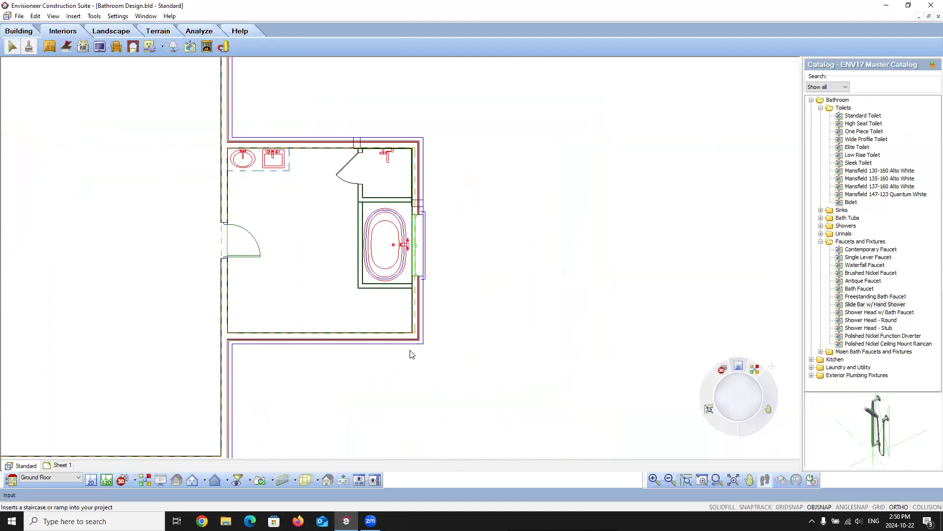
pyautogui.click(190, 48)
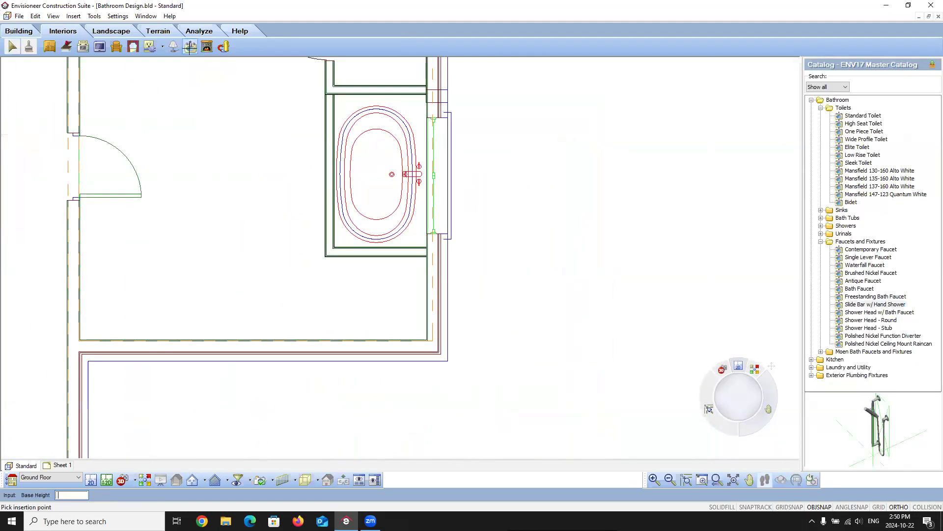
pyautogui.click(820, 242)
pyautogui.click(863, 115)
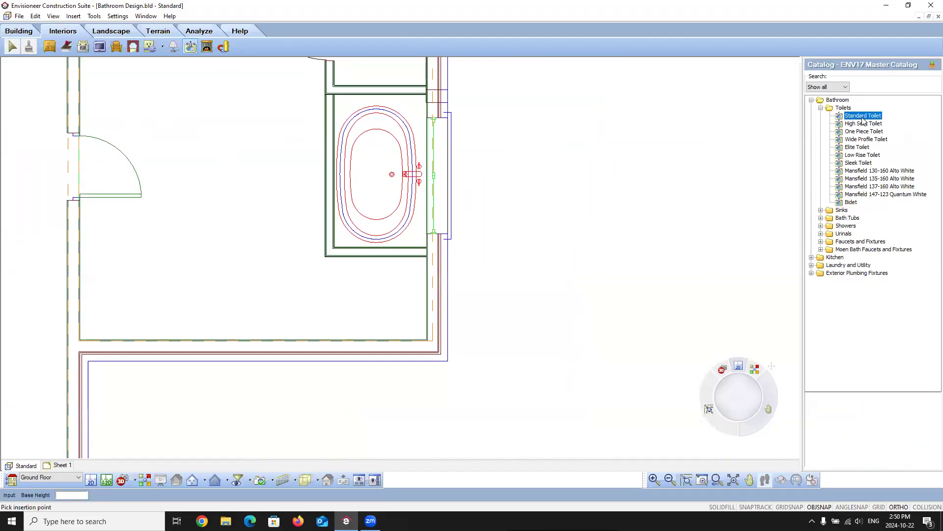
pyautogui.click(285, 291)
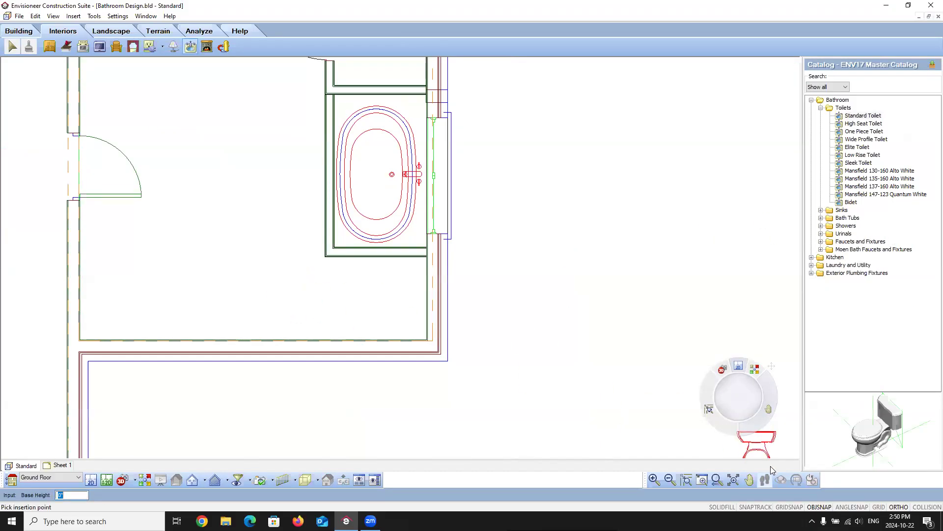
pyautogui.click(927, 507)
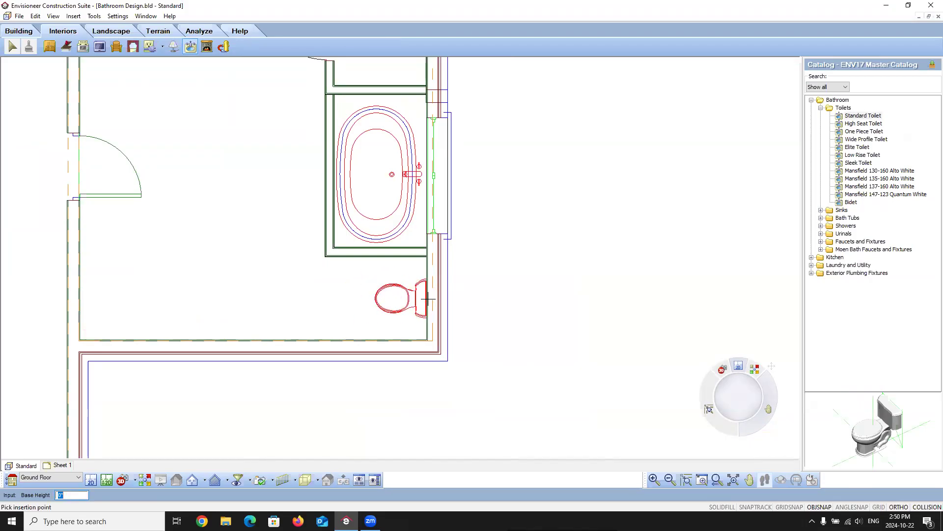
# - Set the toilet's insertion offsets to 1" behind the tank and 11" on each side
pyautogui.rightClick(228, 285)
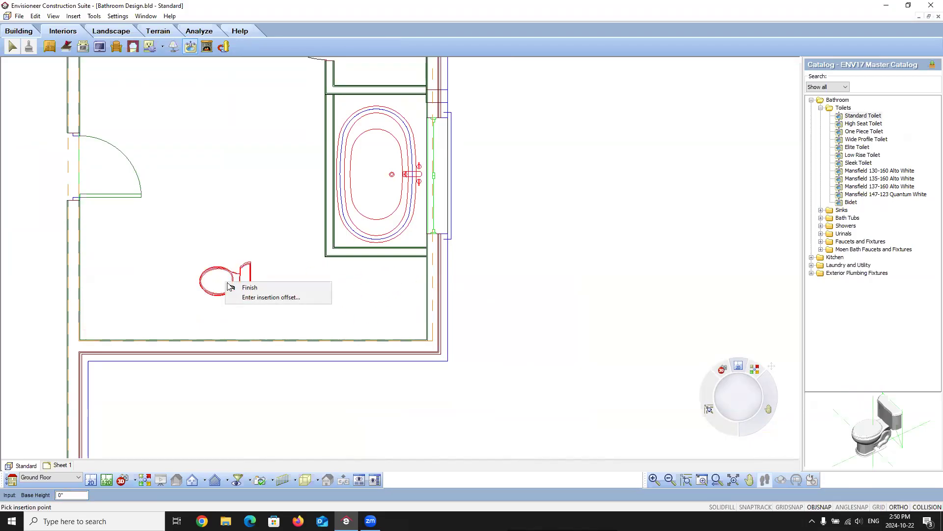
pyautogui.click(265, 297)
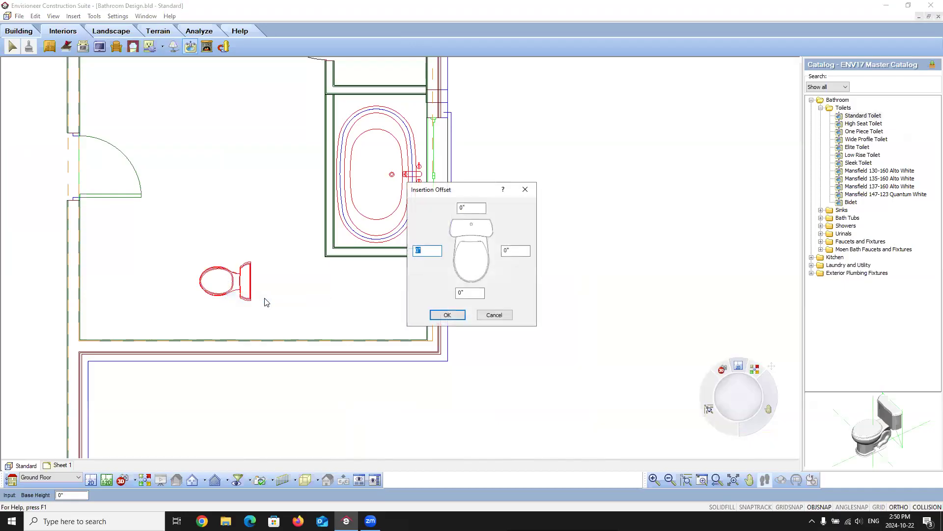
pyautogui.press('Tab')
pyautogui.write('1')
pyautogui.moveTo(438, 250); pyautogui.dragTo(374, 258)
pyautogui.write('11')
pyautogui.press('Tab')
pyautogui.write('11')
pyautogui.click(446, 315)
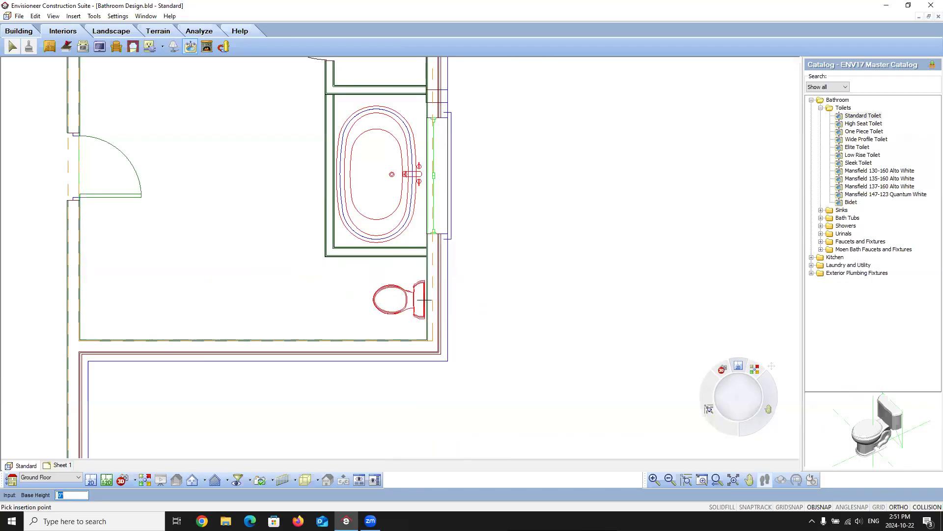
# - Place the toilet against the window wall between the tub enclosure and the room corner, finish the insertion, and show the 3D Bathroom camera view
pyautogui.click(418, 291)
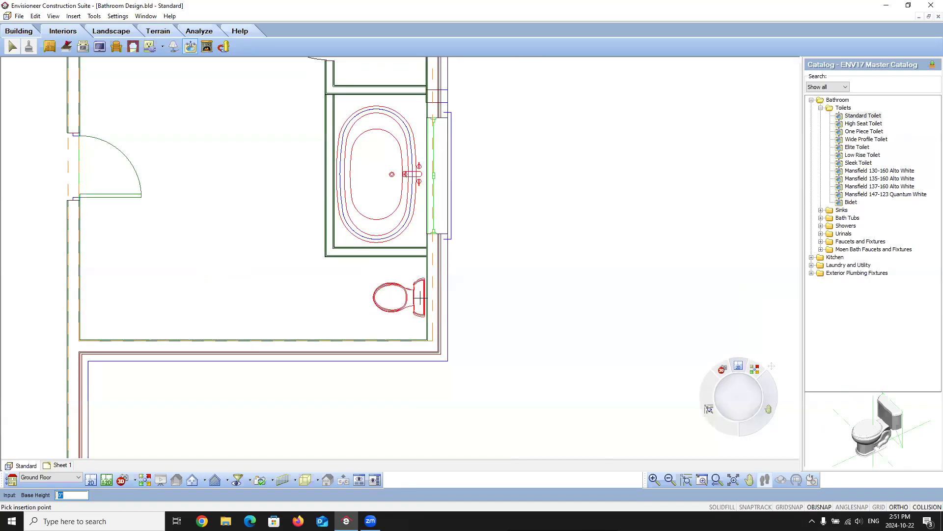
pyautogui.click(420, 298)
pyautogui.rightClick(266, 314)
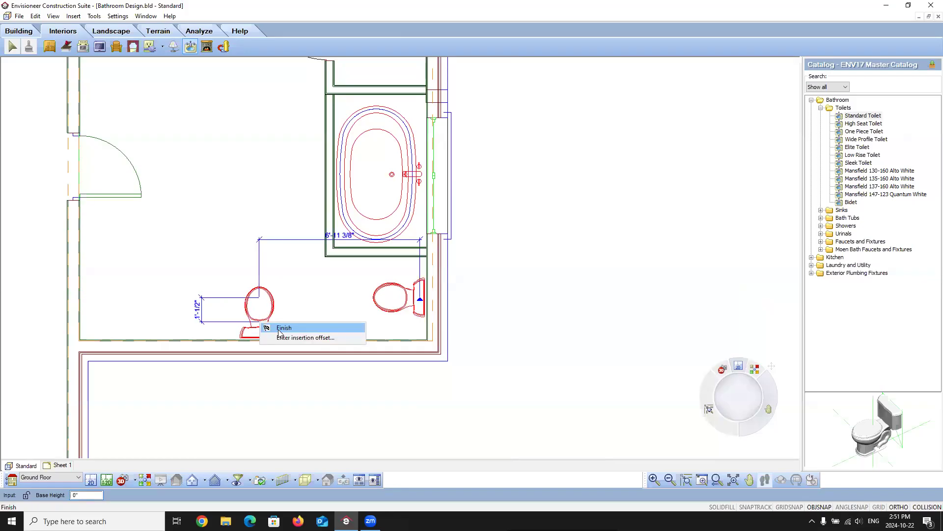
pyautogui.click(295, 323)
pyautogui.click(134, 480)
pyautogui.click(147, 465)
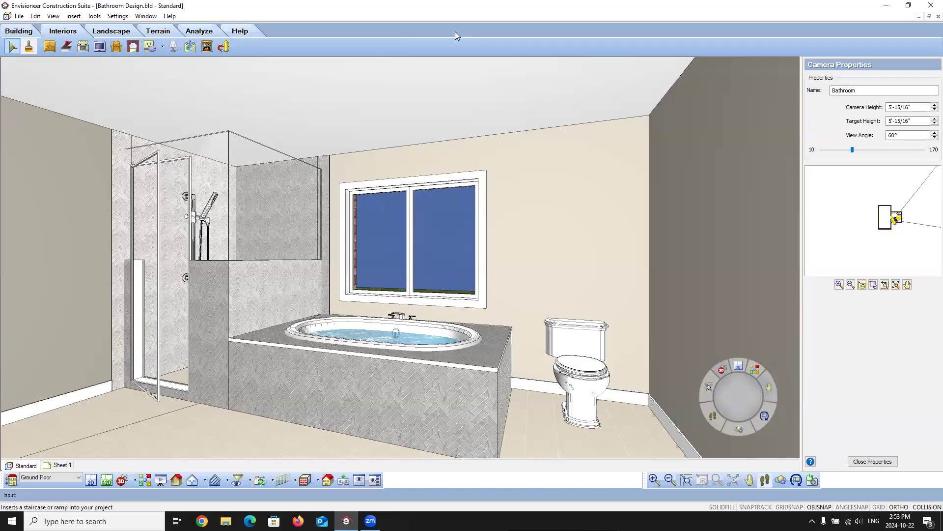
pyautogui.click(678, 6)
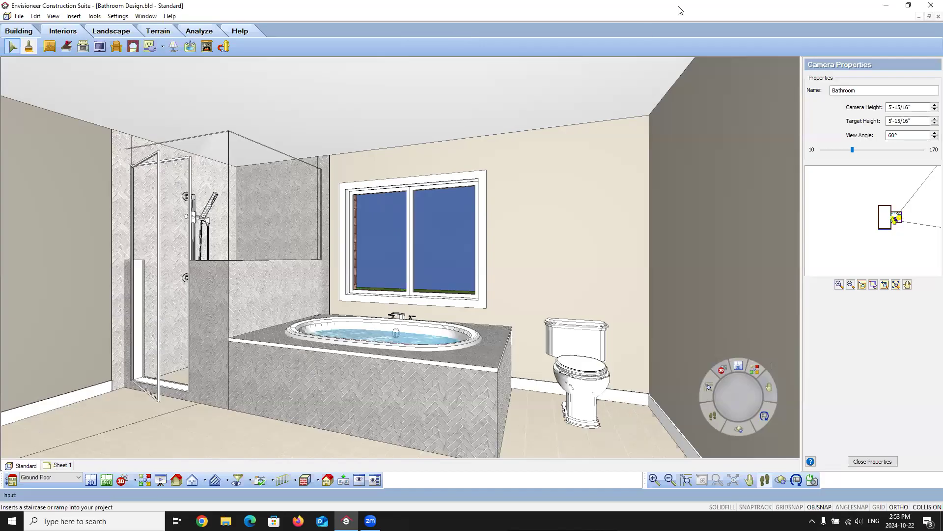